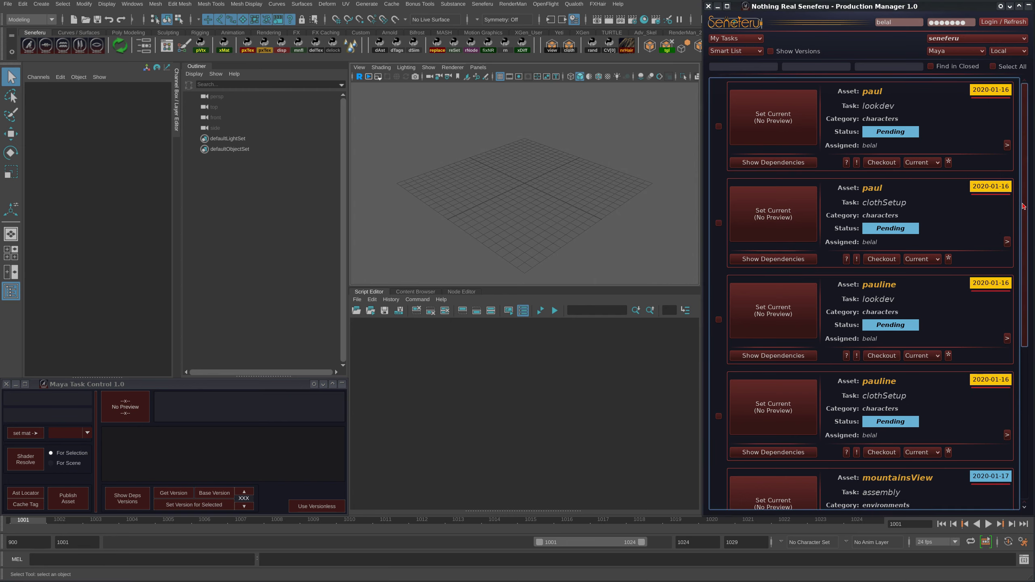
Open the pauline clothSetup task together with the list of its dependencies
scroll(1024, 218, "down", 1)
scroll(992, 173, "up", 1)
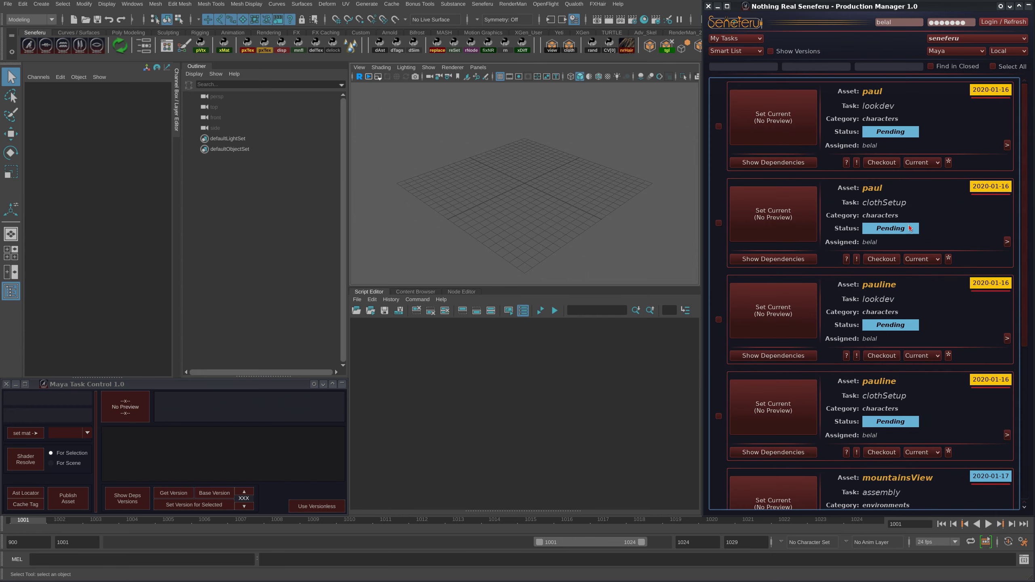
left_click_drag(1025, 176, 1029, 276)
left_click(807, 249)
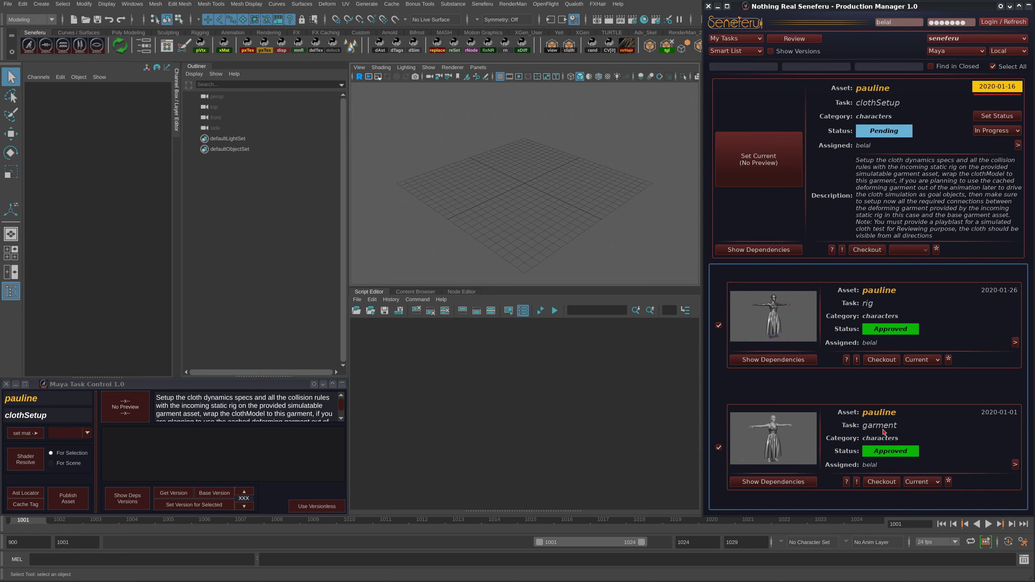
Set the pauline clothSetup task's status to In Progress and load its rig and garment dependencies into the scene
left_click(621, 249)
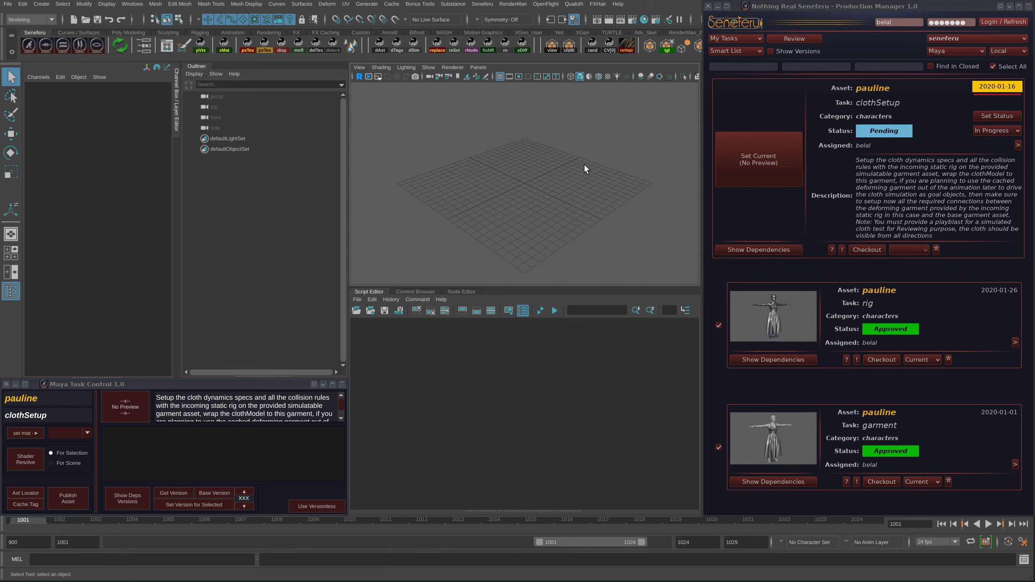
left_click(913, 329)
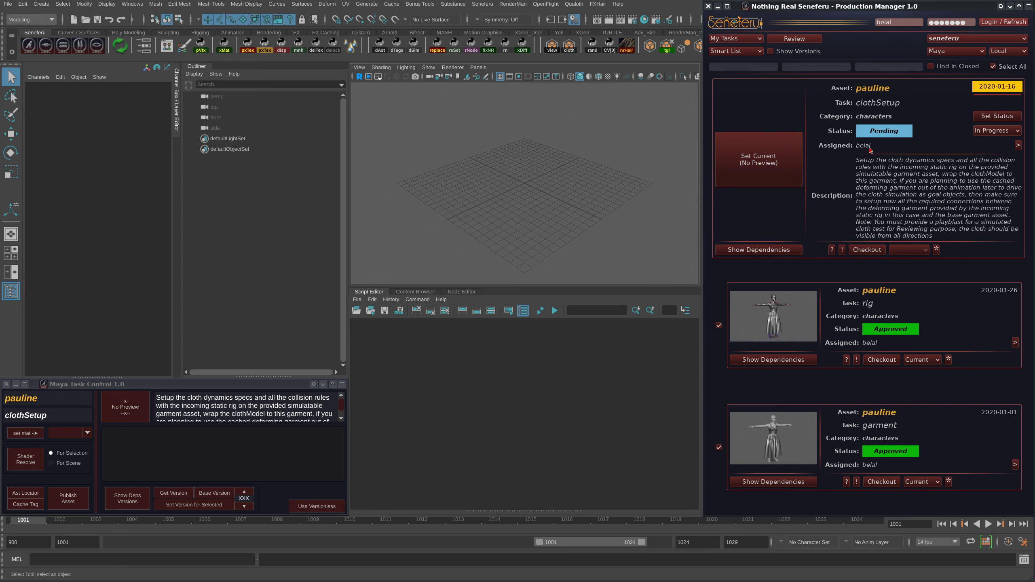
left_click(997, 116)
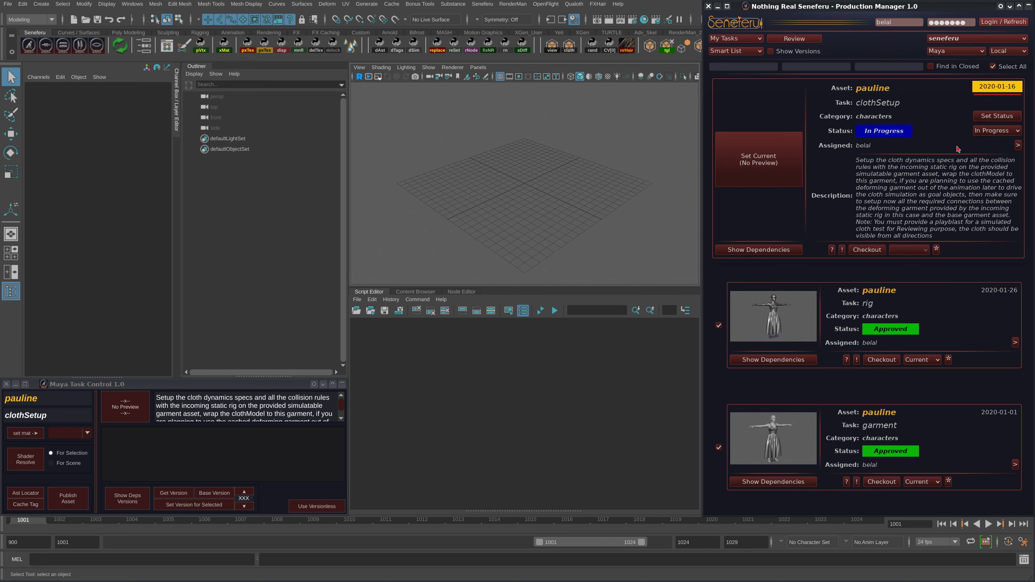
left_click(757, 250)
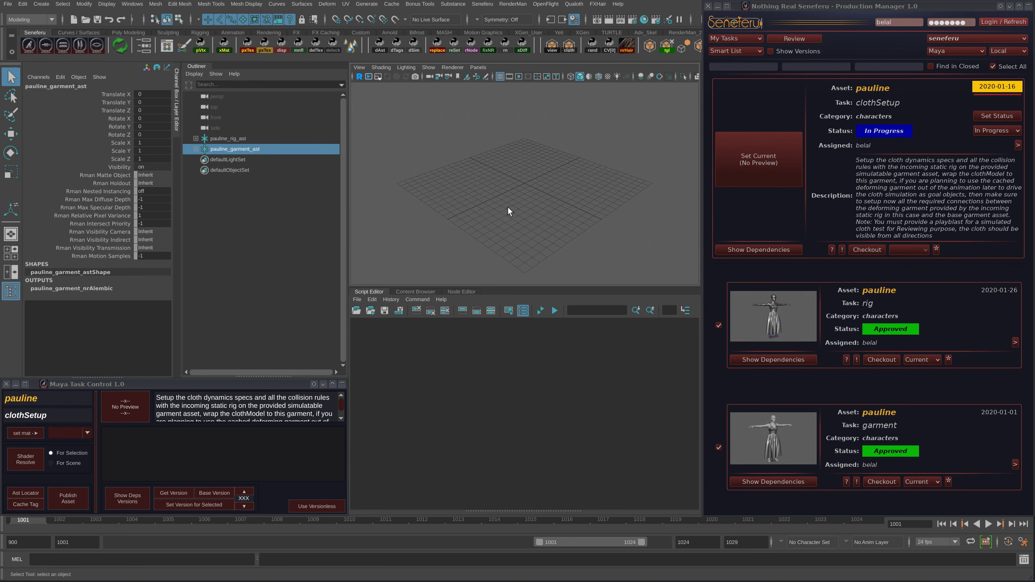
Inspect the loaded character and dress in the viewport from several angles and distances
right_click_drag(593, 219, 426, 141, "alt")
left_click_drag(426, 141, 561, 233, "alt")
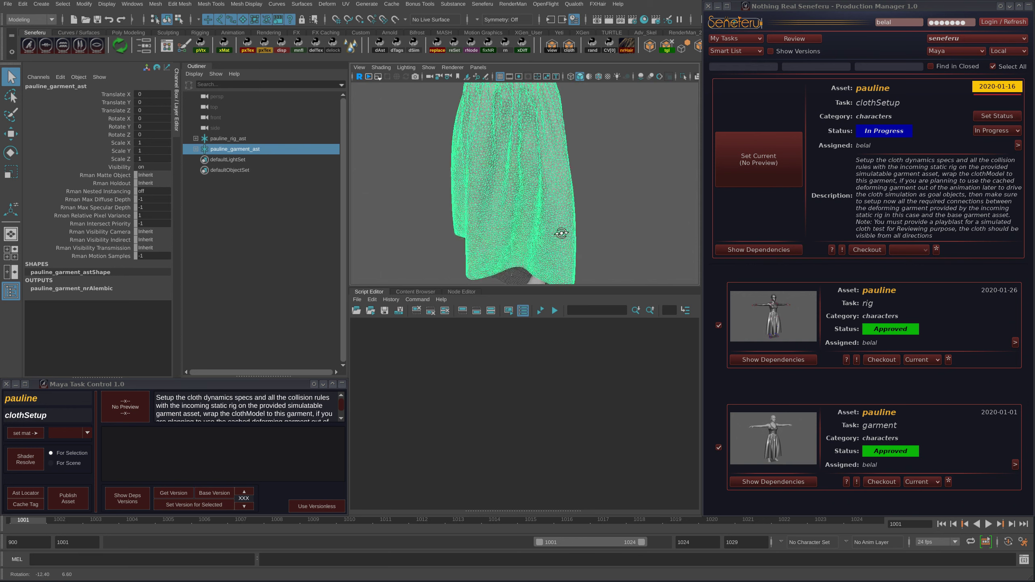
right_click_drag(562, 234, 480, 218, "alt")
middle_click_drag(519, 156, 564, 271, "alt")
right_click_drag(564, 271, 522, 234, "alt")
left_click_drag(523, 235, 468, 231, "alt")
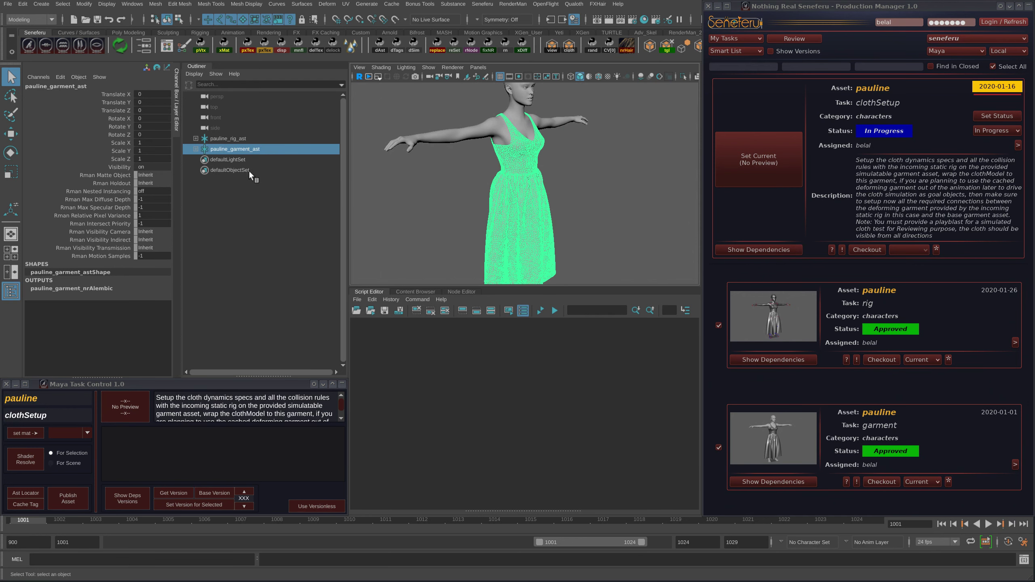
Examine the objects inside pauline_rig_ast and pauline_garment_ast in the scene hierarchy and uncover the attributes of coreaL
left_click(196, 149)
left_click(196, 139)
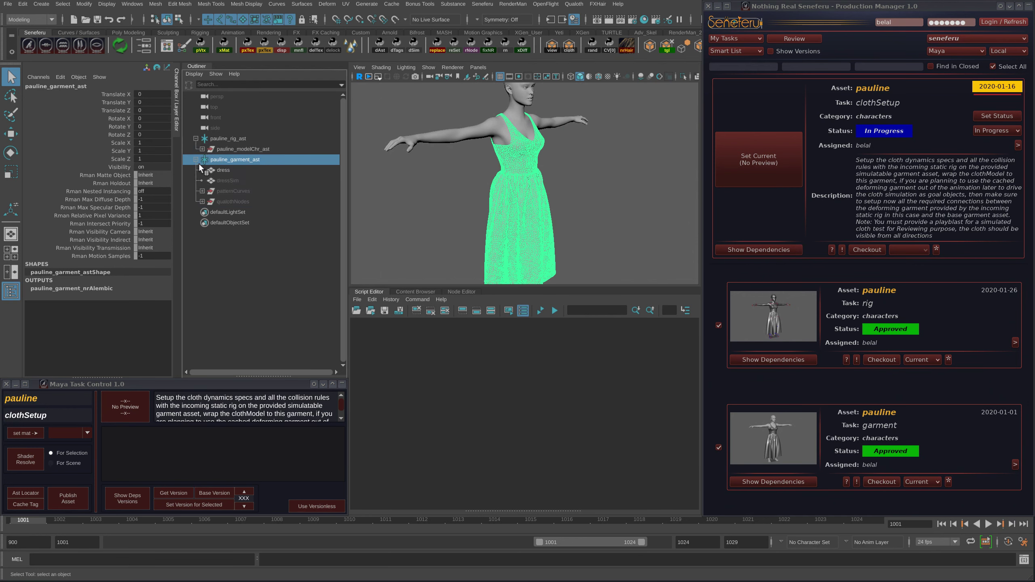
left_click(203, 149)
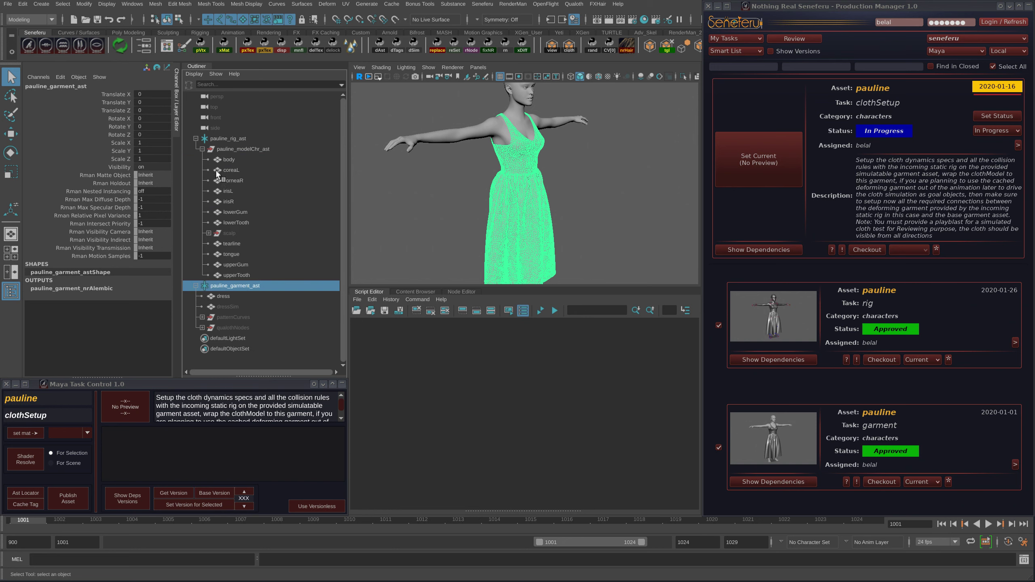
left_click(195, 139)
left_click(223, 140)
left_click(196, 139)
left_click(202, 149)
left_click(271, 170)
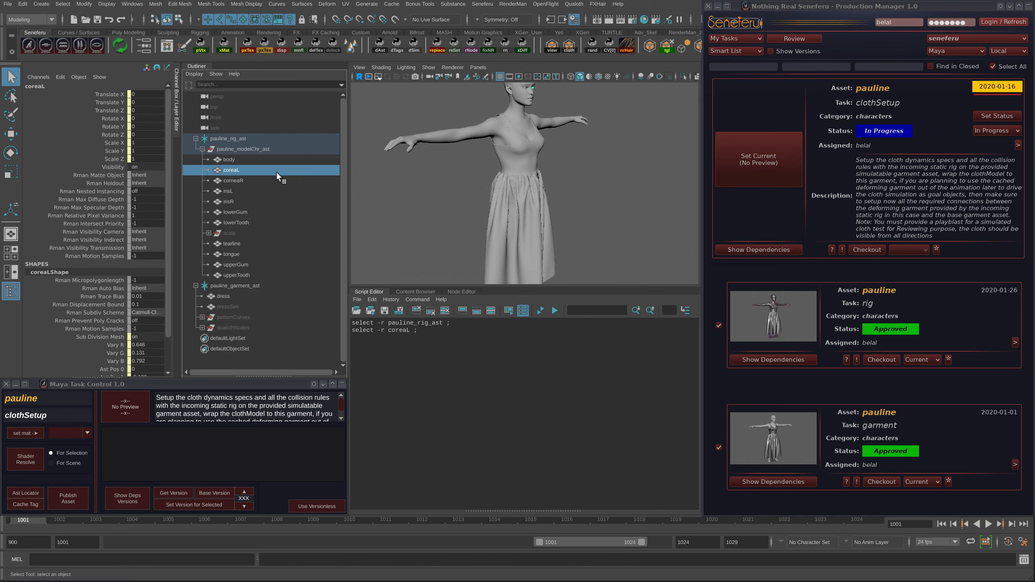
left_click(1028, 6)
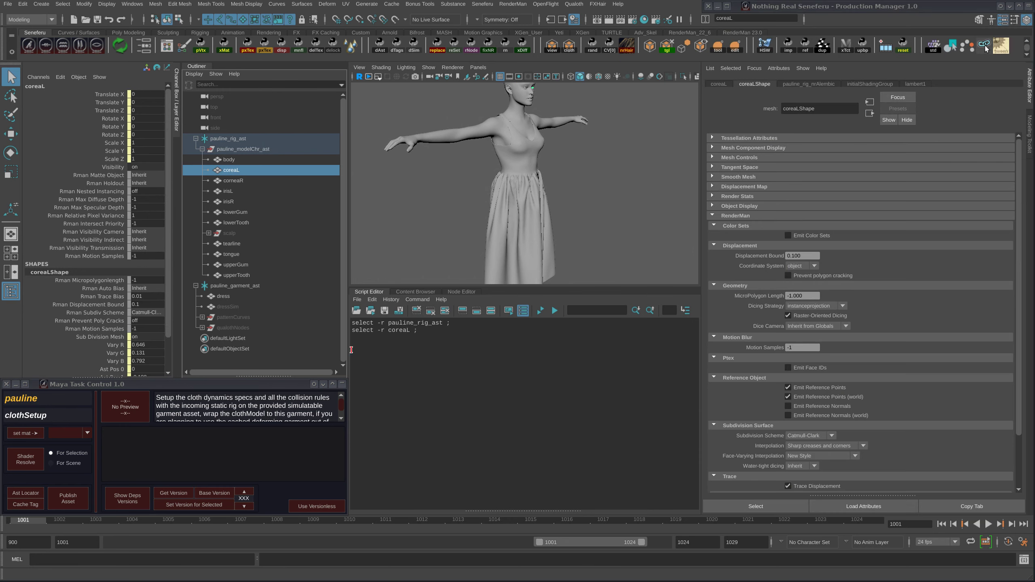
left_click(196, 138)
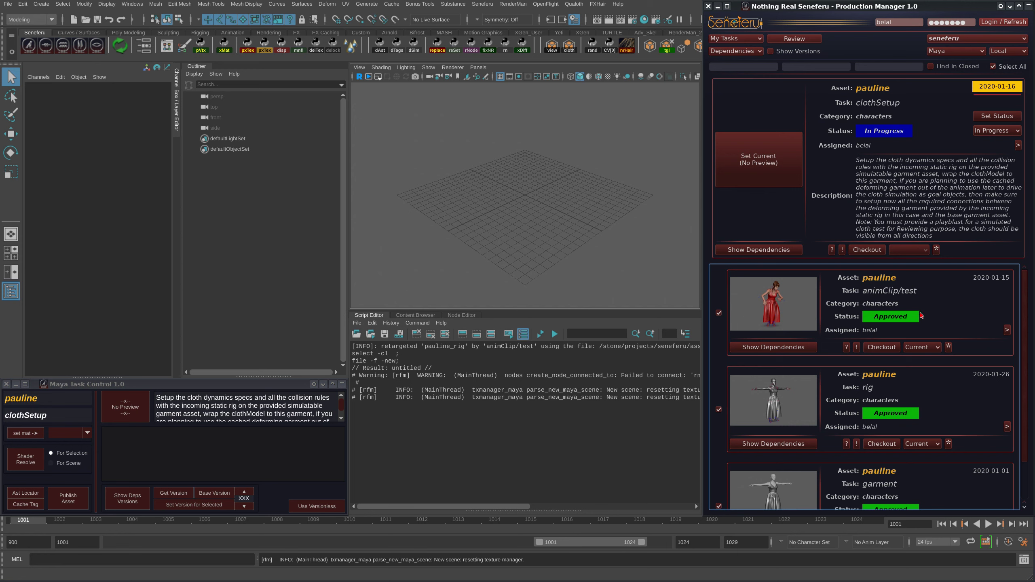
Check the clothSetup dependency list and load animClip/test, rig and garment into the scene with all three included
left_click_drag(1024, 355, 1022, 326)
scroll(1022, 408, "down", 1)
scroll(1022, 409, "up", 1)
left_click(718, 311)
left_click(719, 312)
scroll(829, 361, "down", 1)
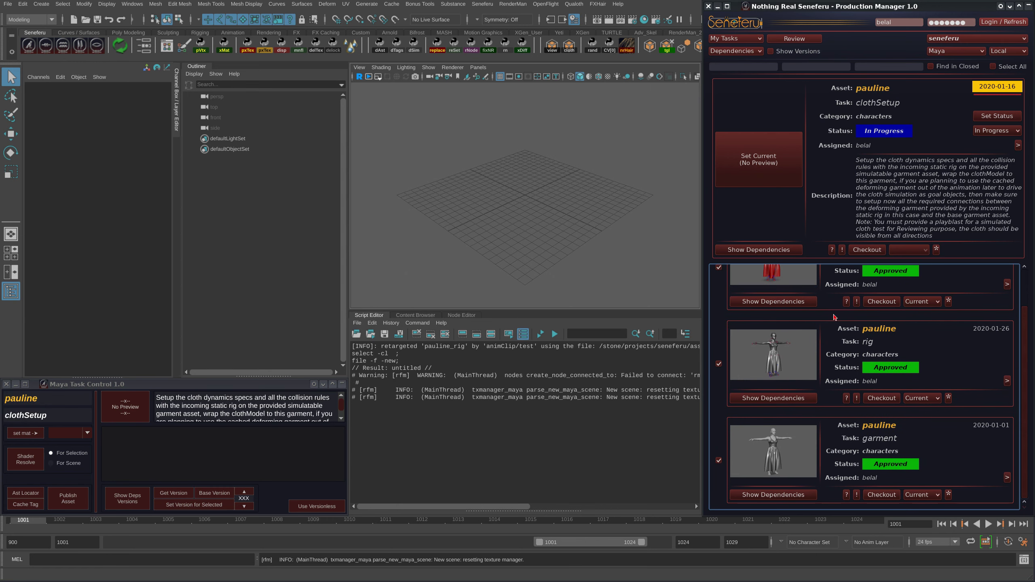
scroll(831, 362, "up", 1)
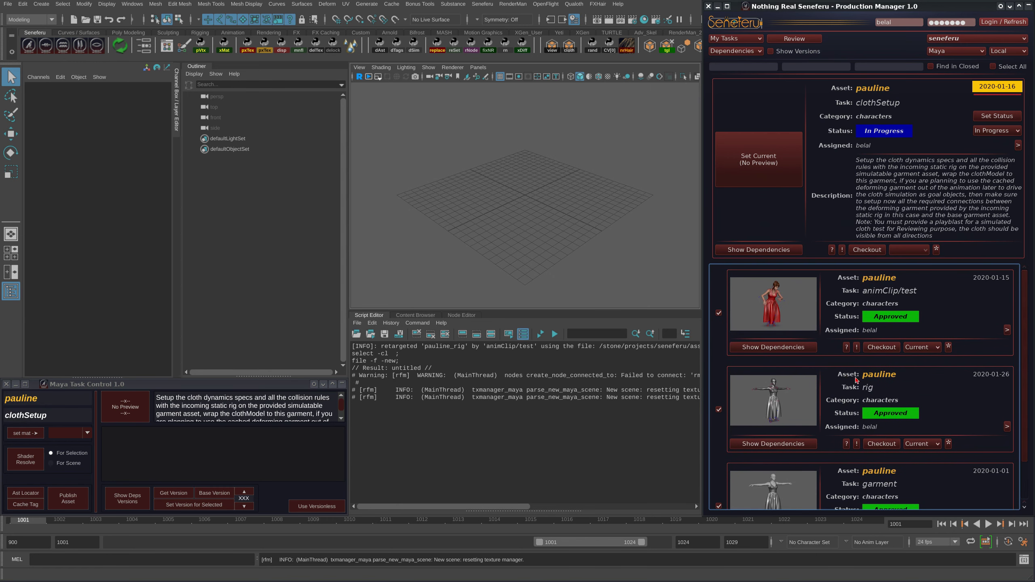
left_click(759, 250)
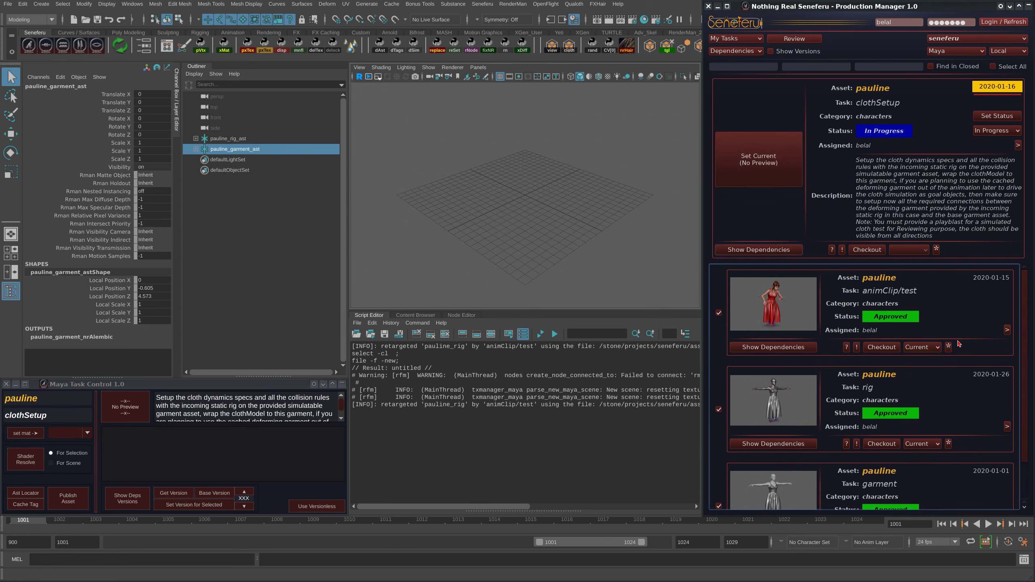
Select pauline_rig_ast and frame it in the viewport to inspect the animated body against the dress
scroll(1027, 351, "down", 1)
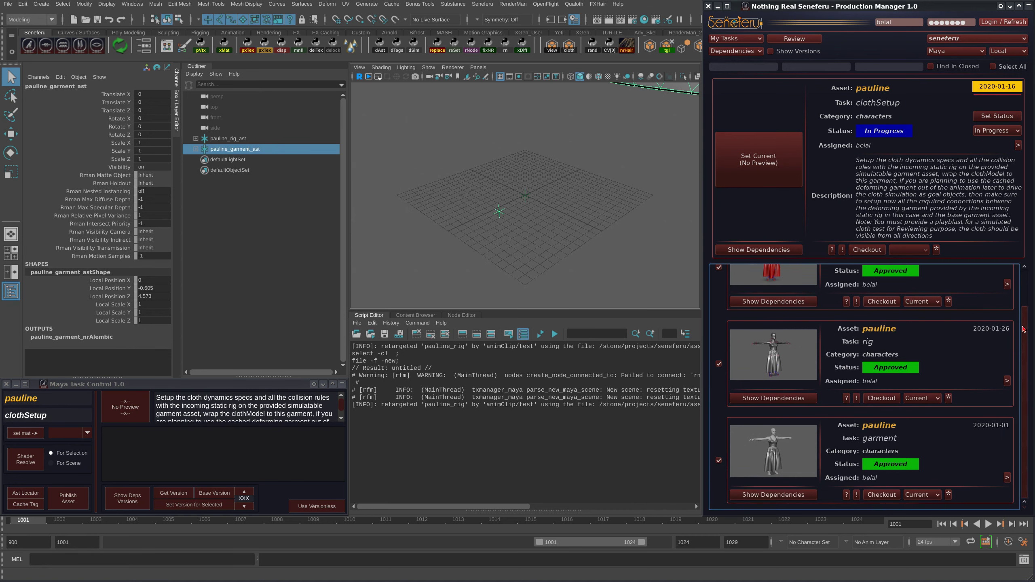
scroll(932, 337, "up", 1)
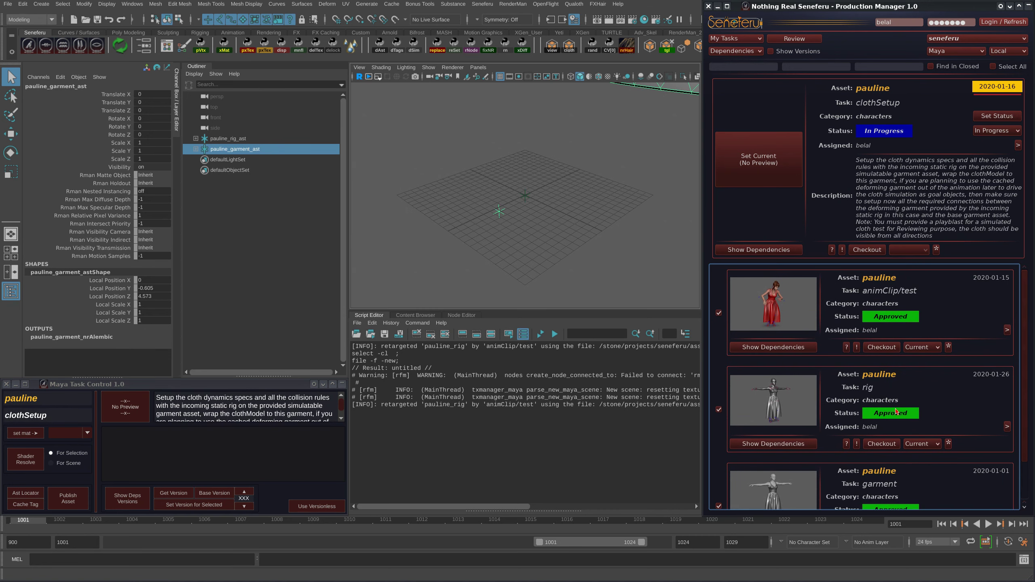
left_click(270, 243)
left_click(248, 139)
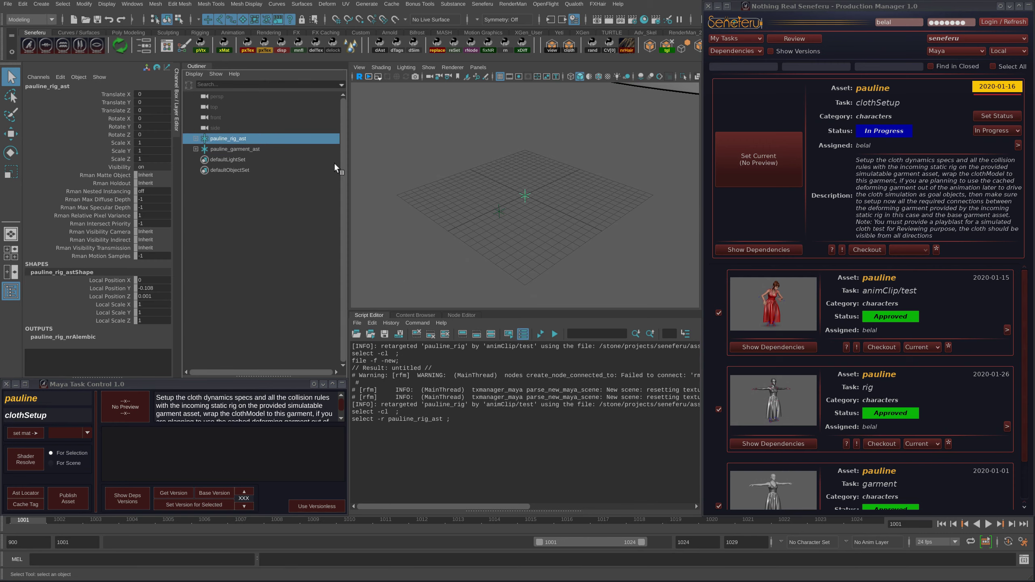
key("f")
left_click_drag(573, 157, 546, 217, "alt")
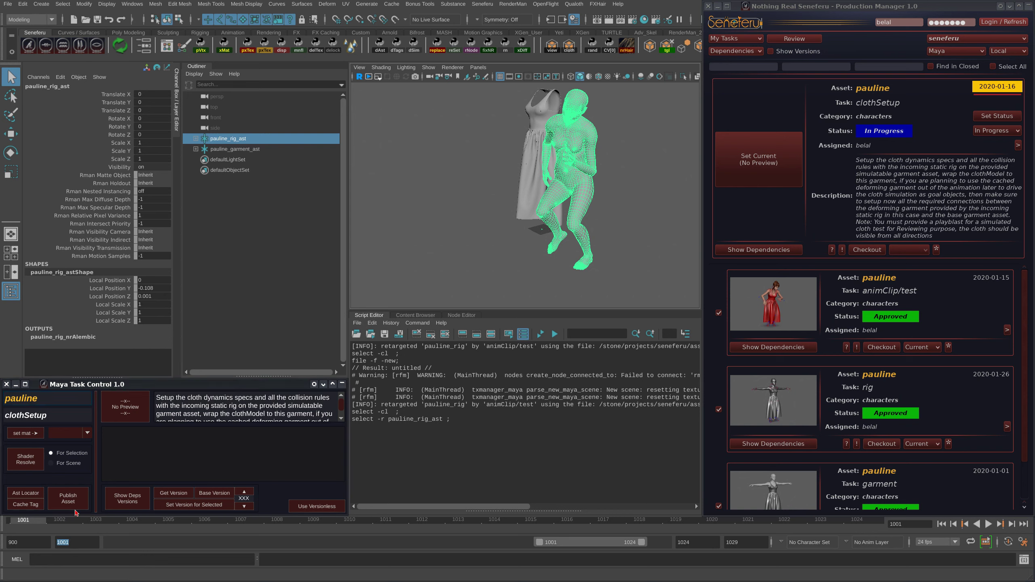
Set the playback range start to 900 and go to the first frame
key("1")
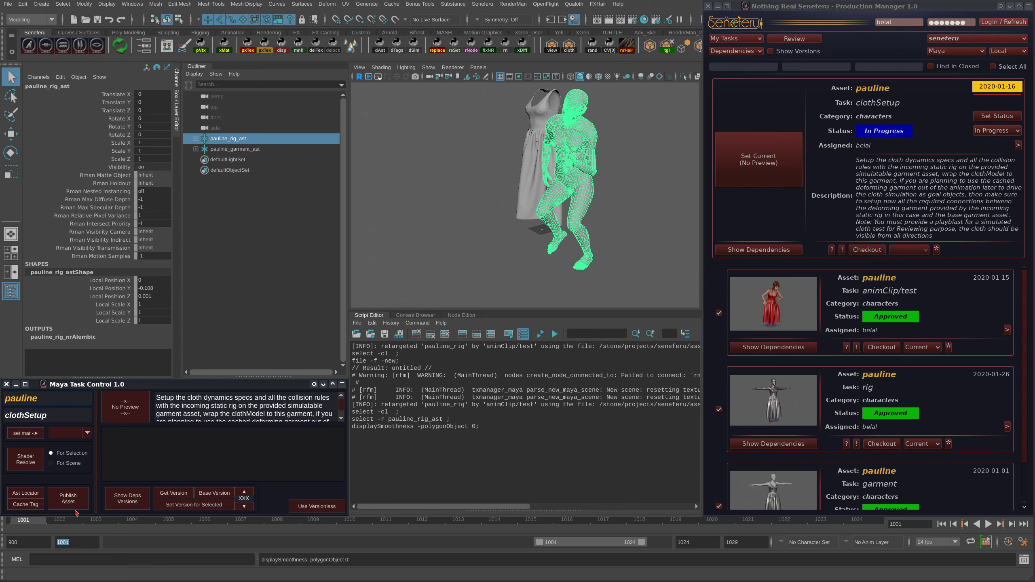
type("900")
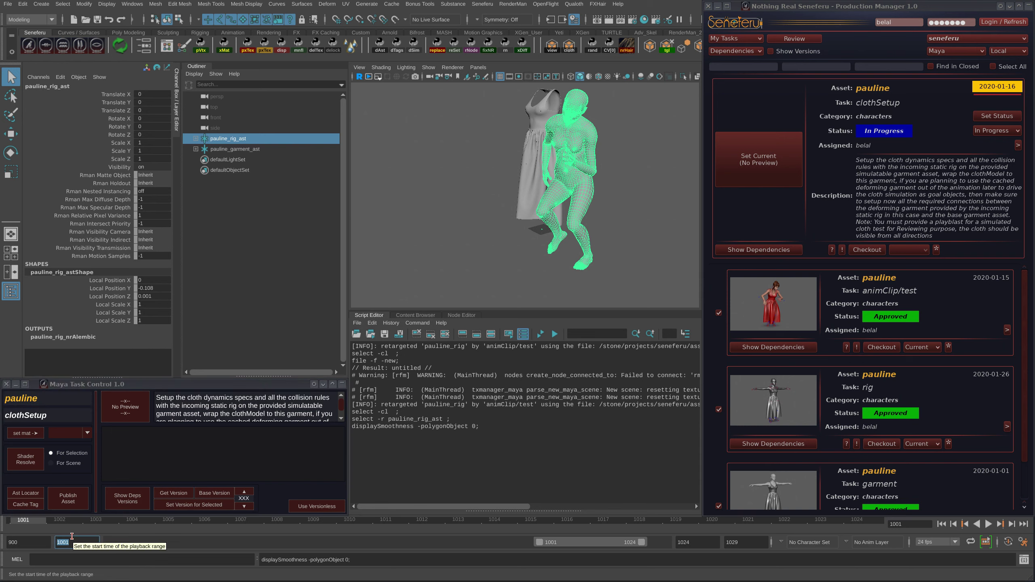
key("Return")
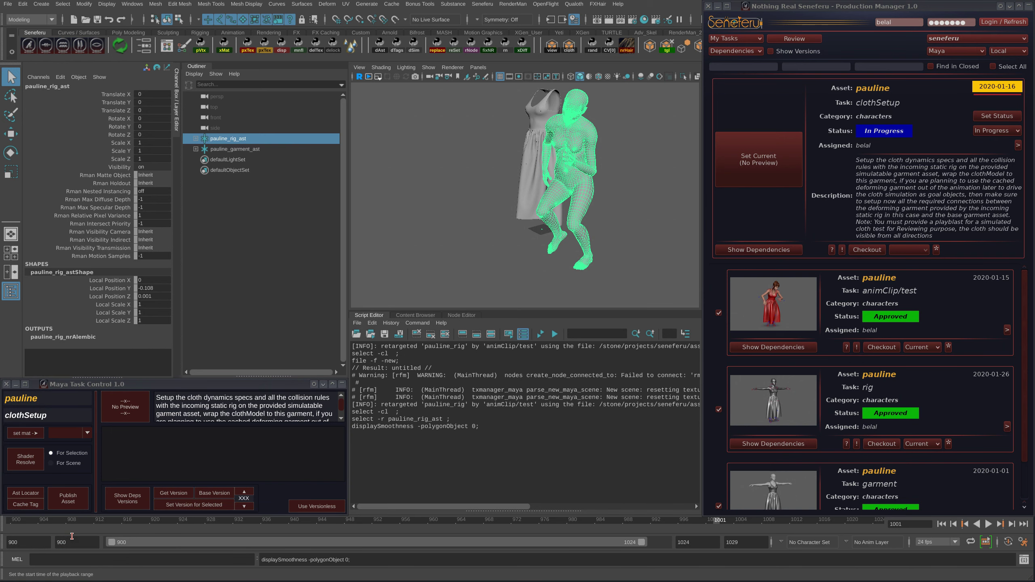
left_click(942, 524)
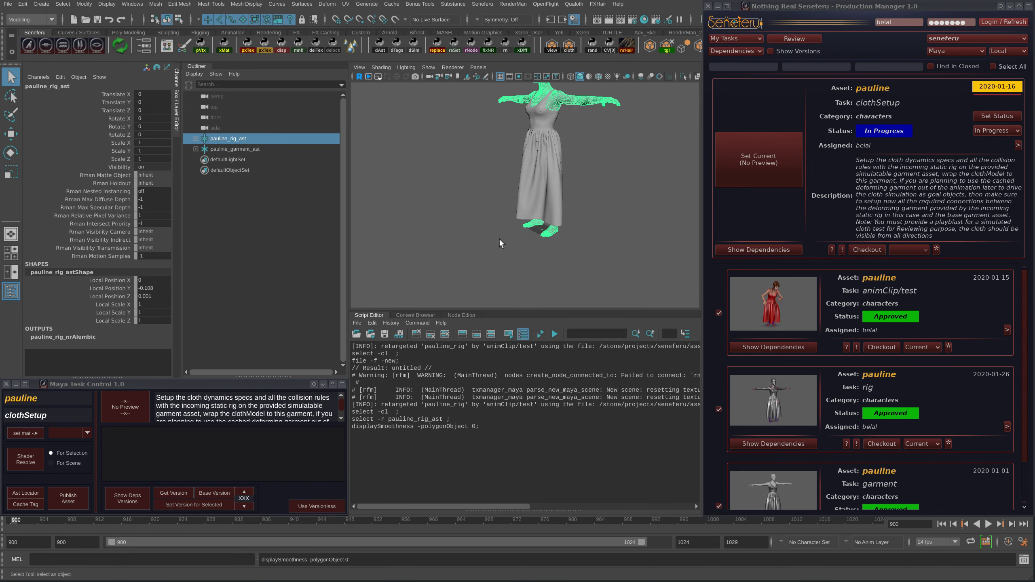
right_click_drag(499, 243, 551, 215, "alt")
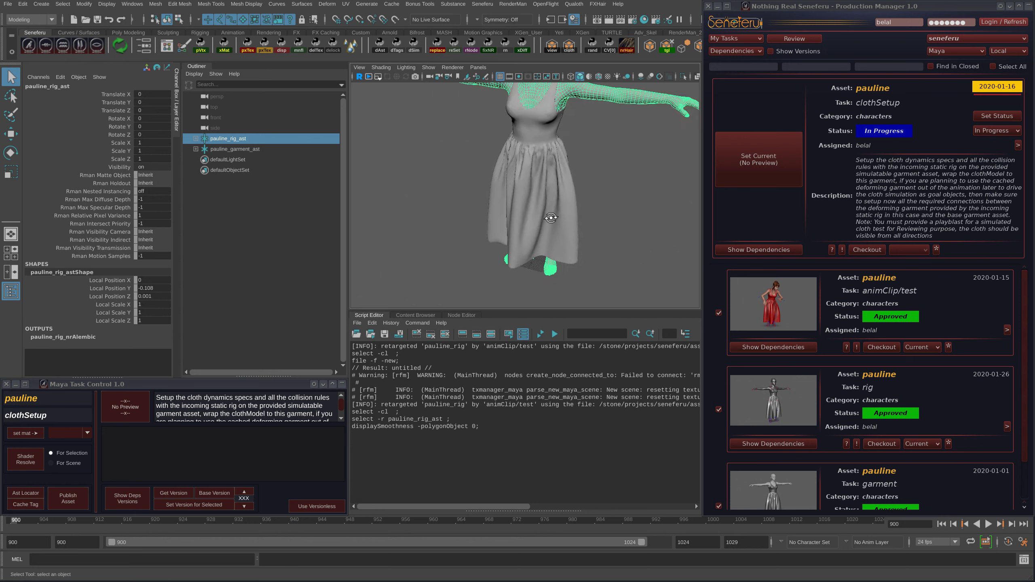
left_click_drag(550, 215, 568, 206, "alt")
Look up the asset version used by pauline_rig_ast and review the task's dependency list
left_click(249, 141)
left_click(176, 494)
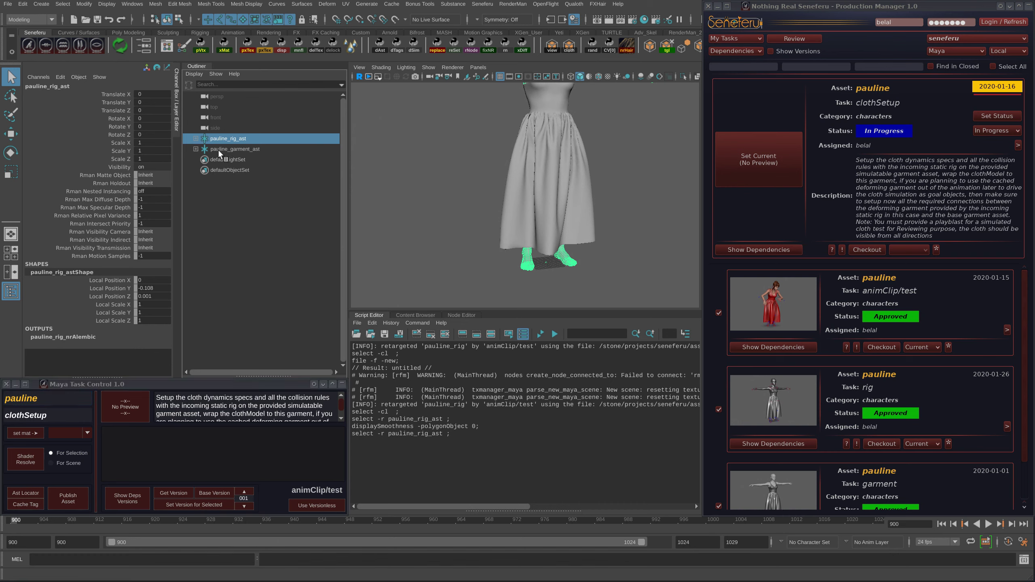
left_click(228, 139)
left_click_drag(1027, 320, 1008, 290)
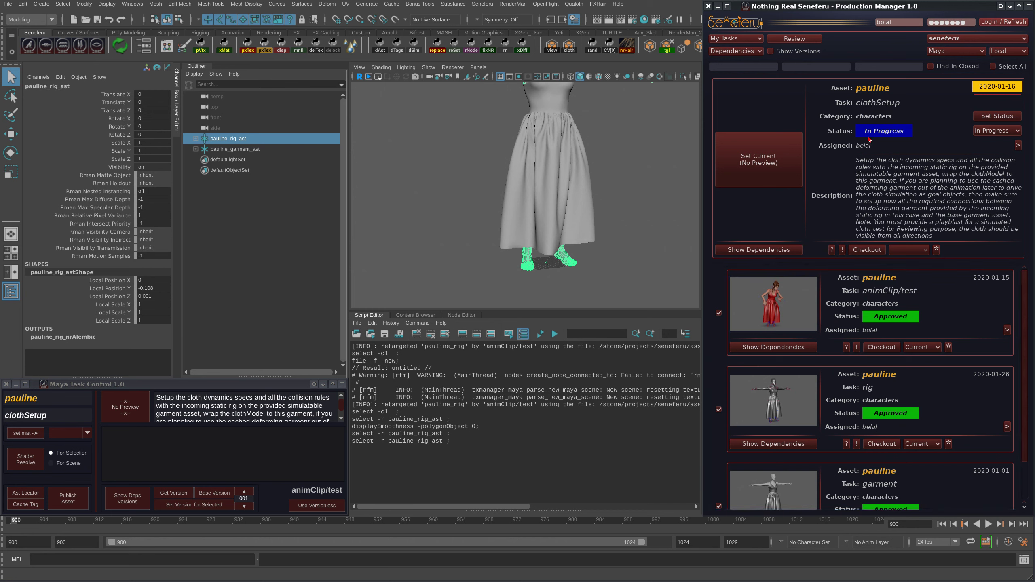
left_click_drag(1022, 322, 1022, 309)
scroll(1024, 311, "up", 1)
Examine how the body and dress fit at frame 900, selecting pauline_rig_ast and pauline_garment_ast together to compare them
right_click_drag(608, 261, 534, 207, "alt")
middle_click_drag(535, 207, 499, 196, "alt")
left_click_drag(499, 197, 479, 195, "alt")
right_click_drag(479, 196, 424, 193, "alt")
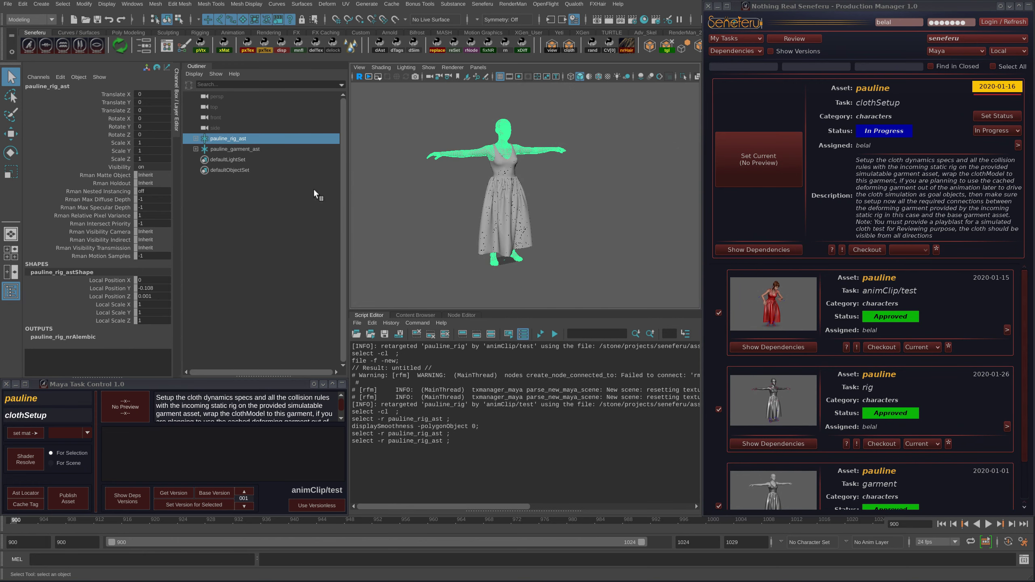
left_click(237, 149, "shift")
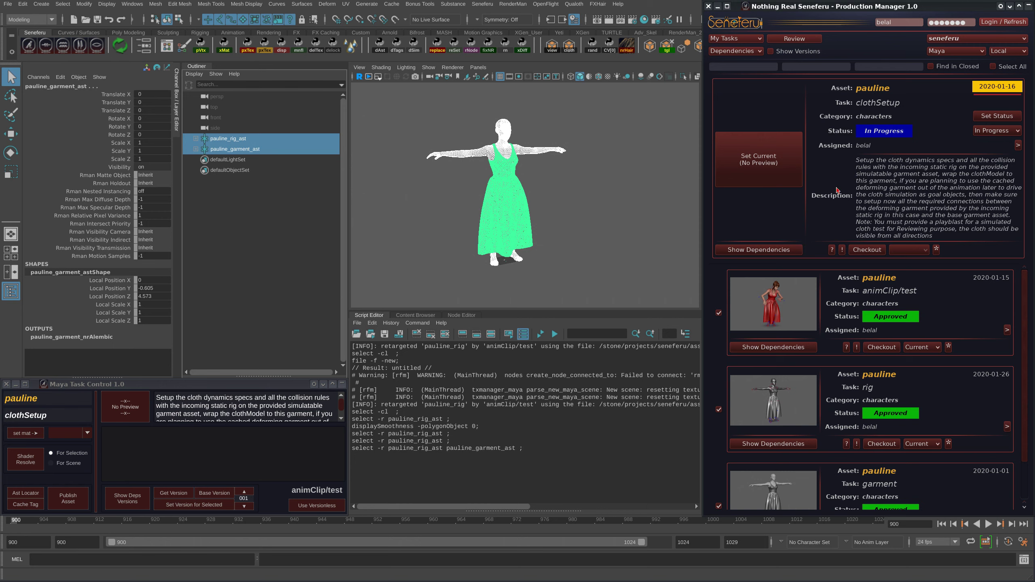
left_click(257, 140)
middle_click_drag(520, 195, 527, 202, "alt")
right_click_drag(527, 203, 562, 213, "alt")
middle_click_drag(562, 213, 586, 213, "alt")
right_click_drag(586, 213, 554, 200, "alt")
middle_click_drag(554, 200, 564, 208, "alt")
right_click_drag(564, 208, 512, 208, "alt")
middle_click_drag(512, 208, 494, 202, "alt")
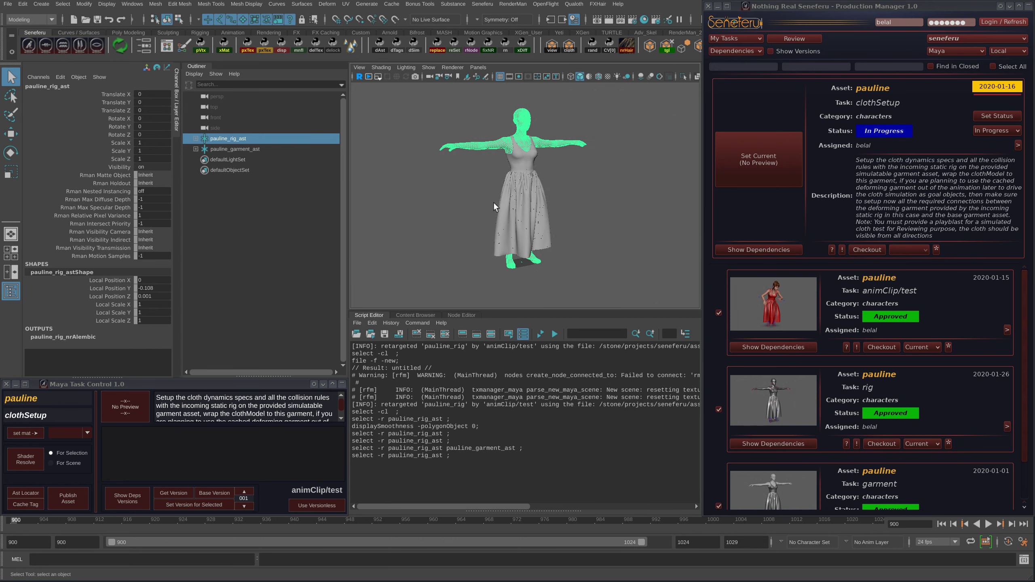
left_click(237, 149, "shift")
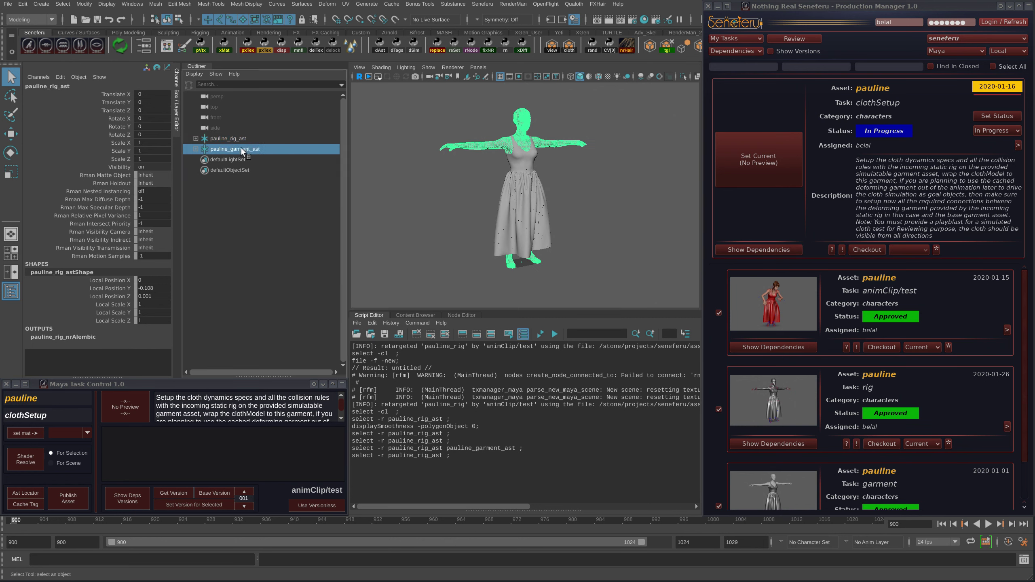
left_click(926, 124)
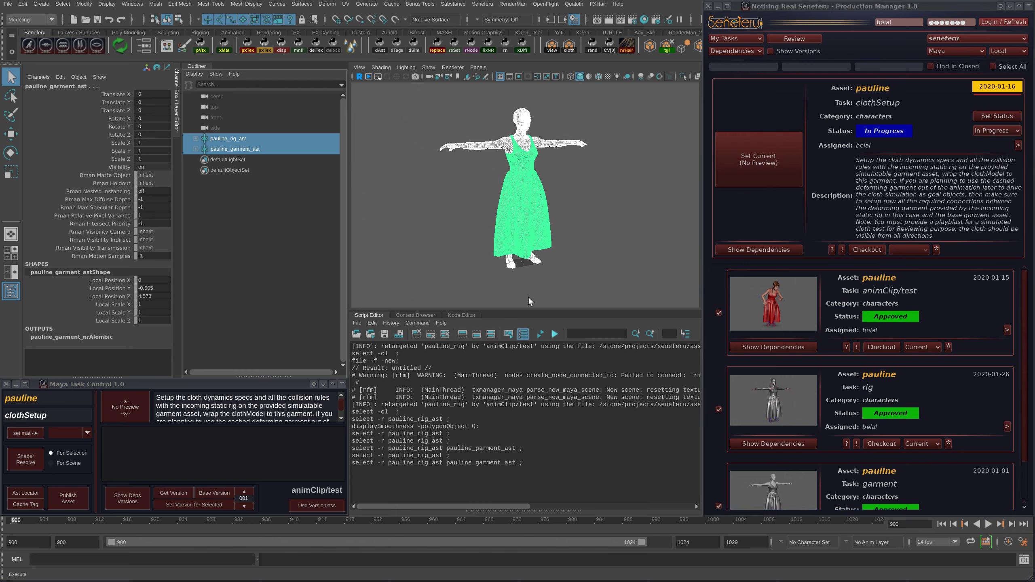
Clear the script output history and start a new empty scene
left_click(416, 334)
left_click(422, 256)
key("ctrl+n")
Exclude animClip/test from the dependencies and load only pauline's rig and garment into the scene
left_click(778, 365)
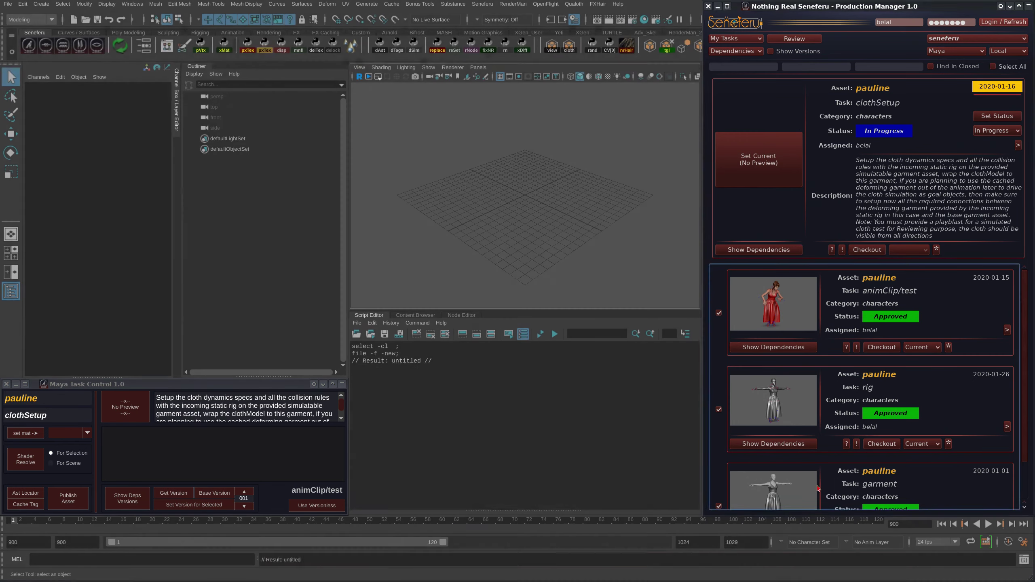
left_click(719, 312)
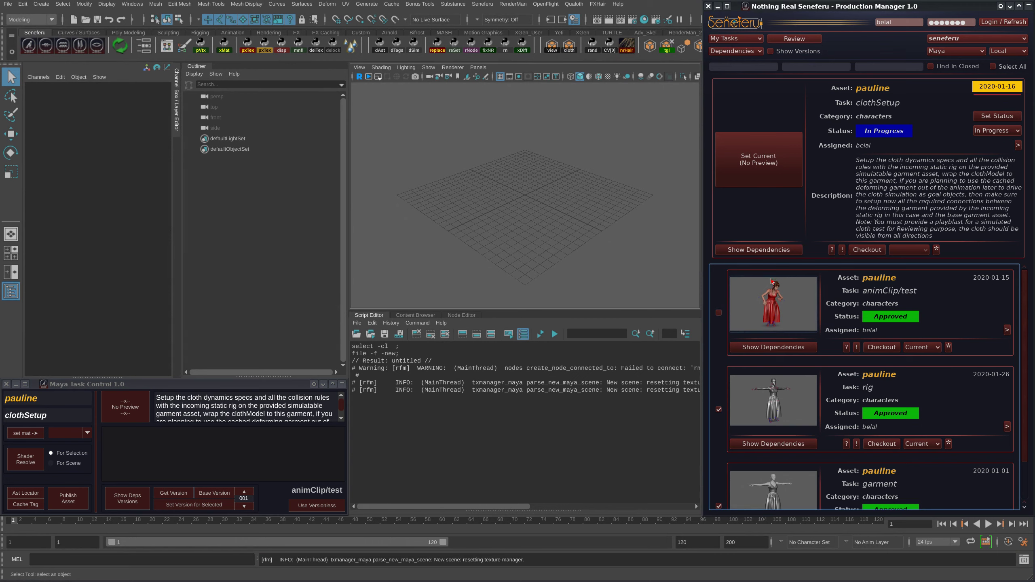
left_click(768, 252)
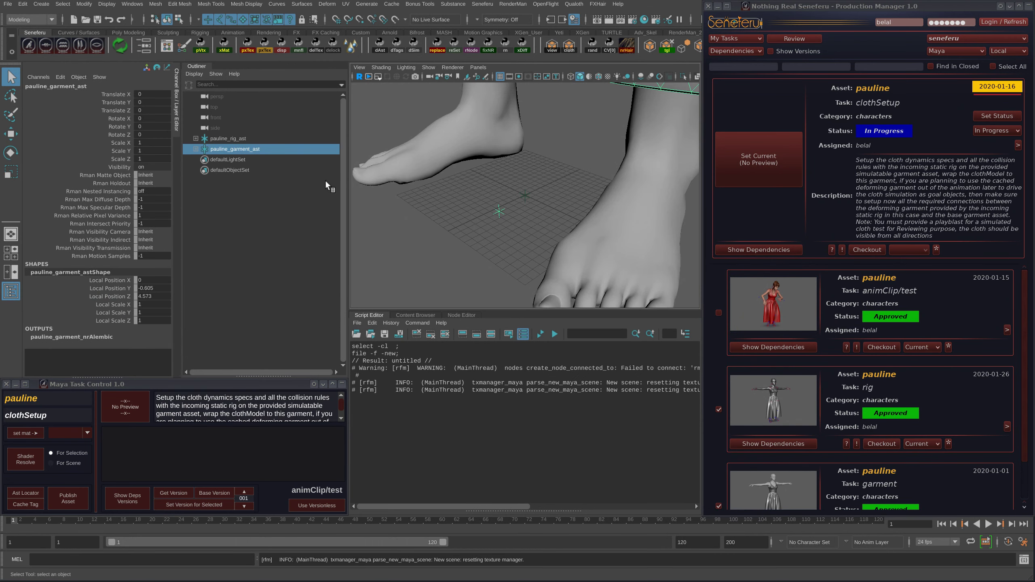
Frame the character, look up the asset version of the body mesh, and deselect everything
key("f")
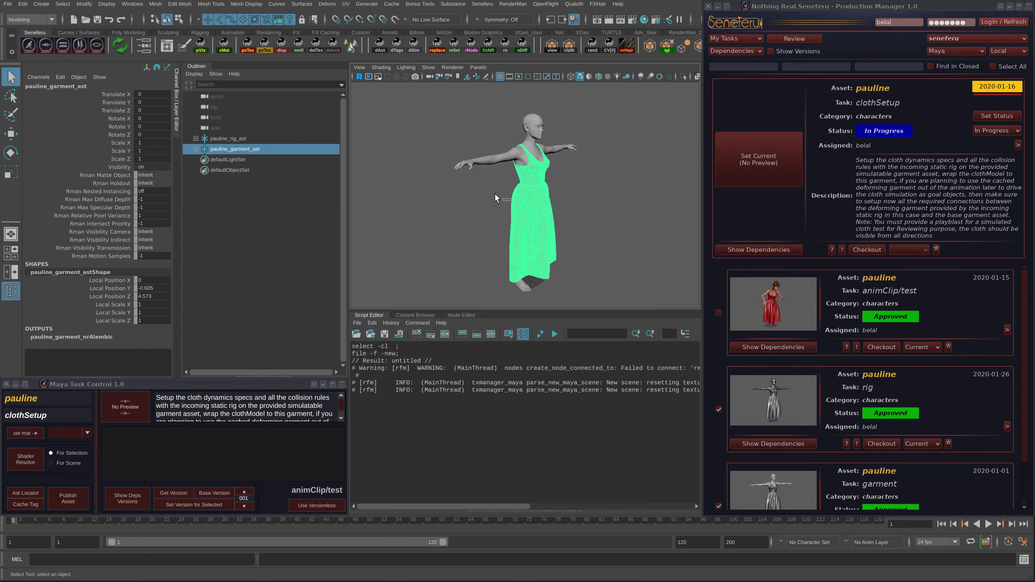
left_click(495, 198)
left_click(483, 167)
left_click(178, 492)
mouse_move(526, 206)
left_mouse_down("alt")
mouse_move(556, 209)
mouse_move(530, 223)
left_mouse_up("alt")
left_click(448, 244)
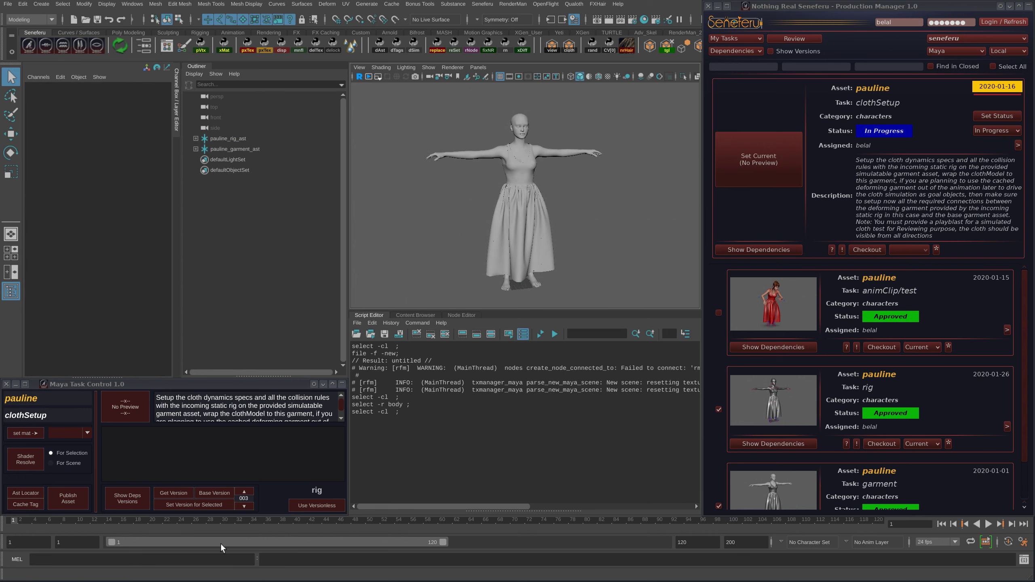
Check out pauline's animClip/test dependency to retarget the loaded rig
left_click(1016, 322)
scroll(1021, 319, "down", 1)
scroll(1022, 320, "up", 1)
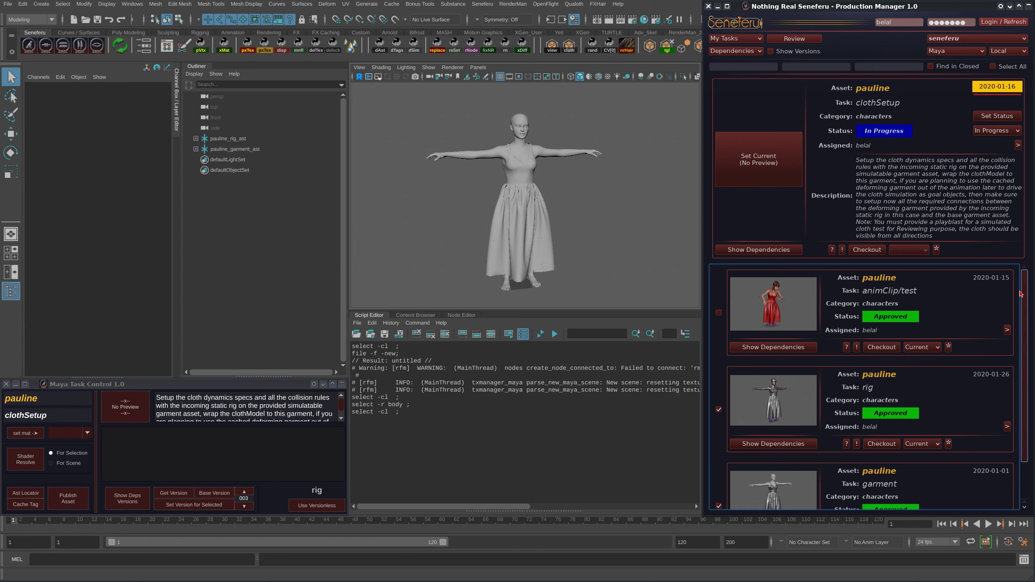
right_click(889, 349)
left_click(893, 347)
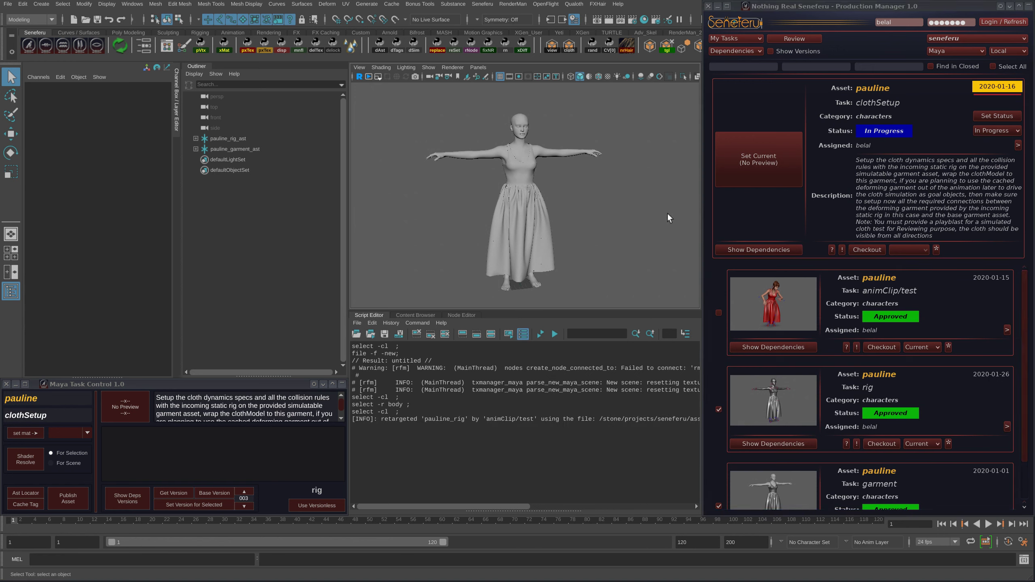
Leave only animClip/test included in clothSetup's dependencies and load them into the scene
left_click(730, 314)
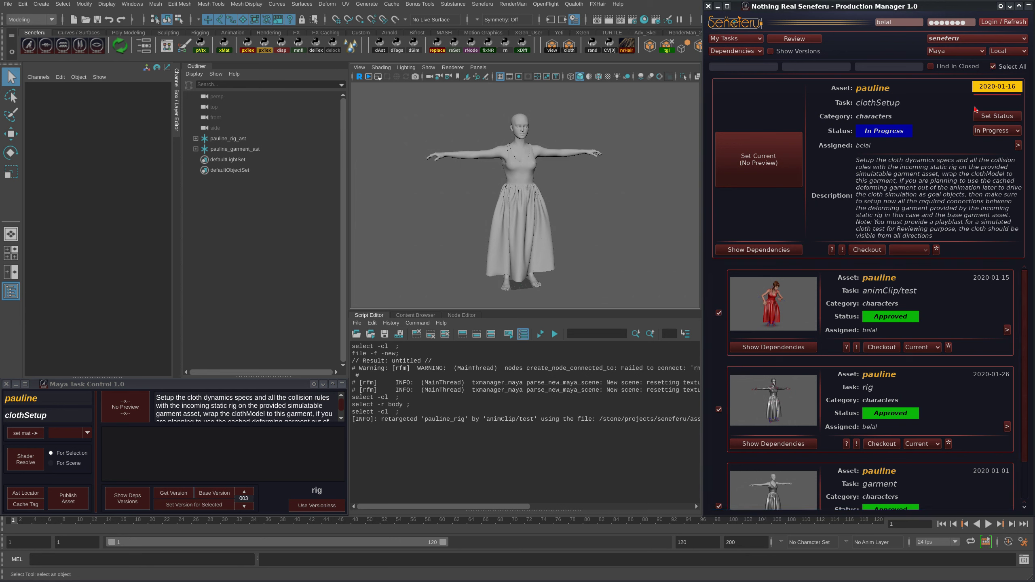
left_click(993, 67)
left_click(719, 312)
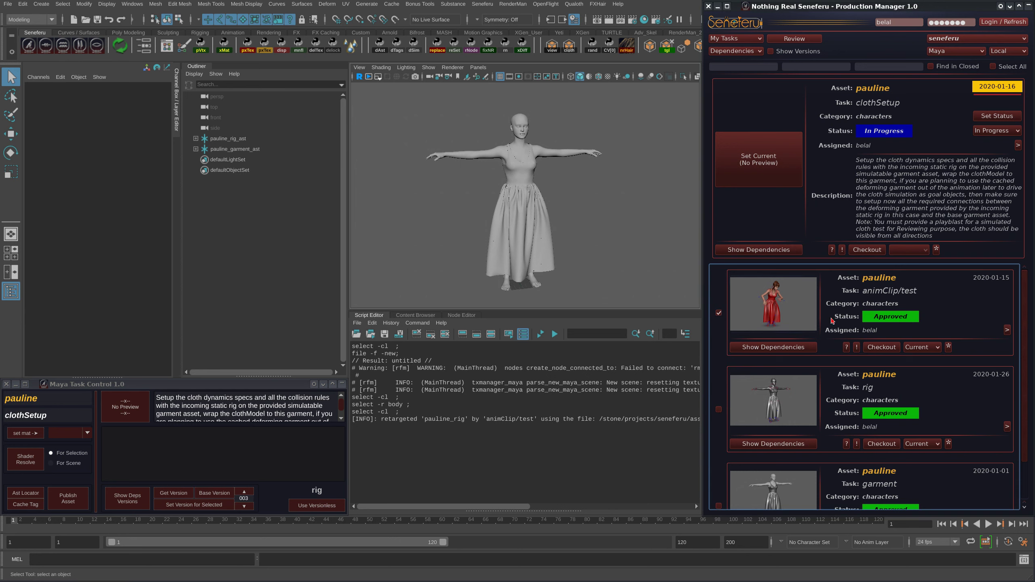
left_click(756, 250)
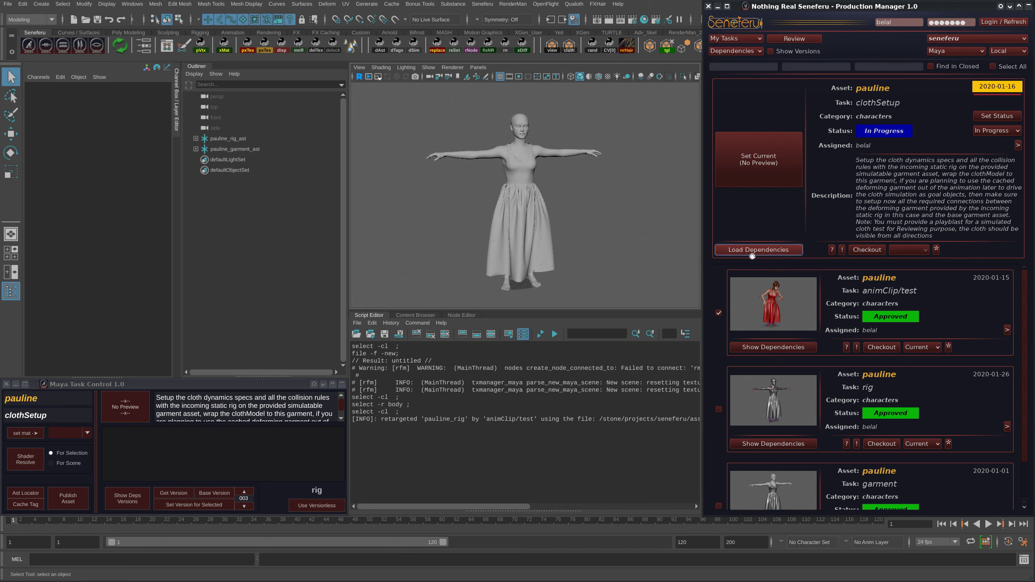
left_click(752, 255)
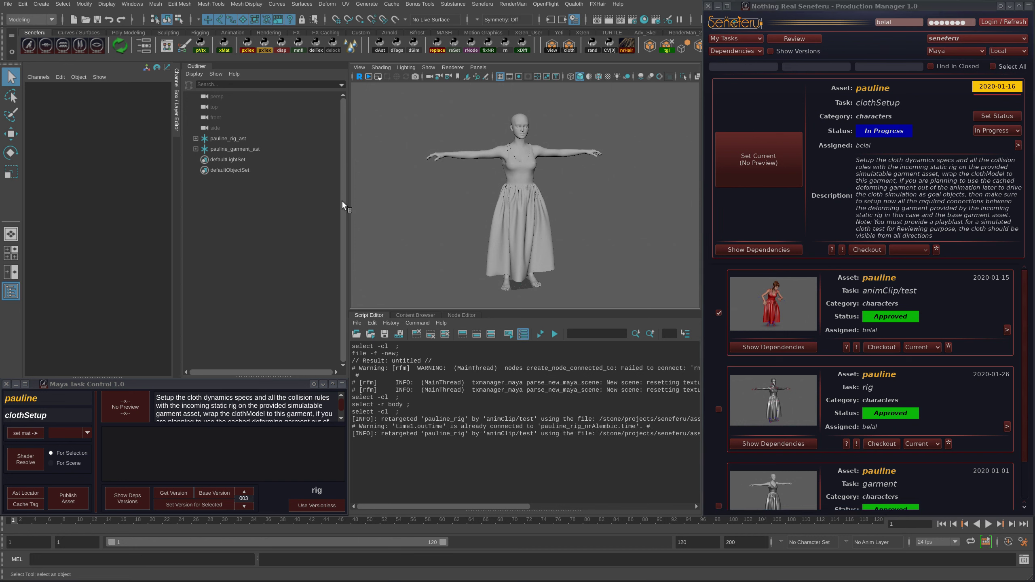
Read the retargeting messages for pauline_rig in the script output
left_click_drag(353, 426, 417, 422)
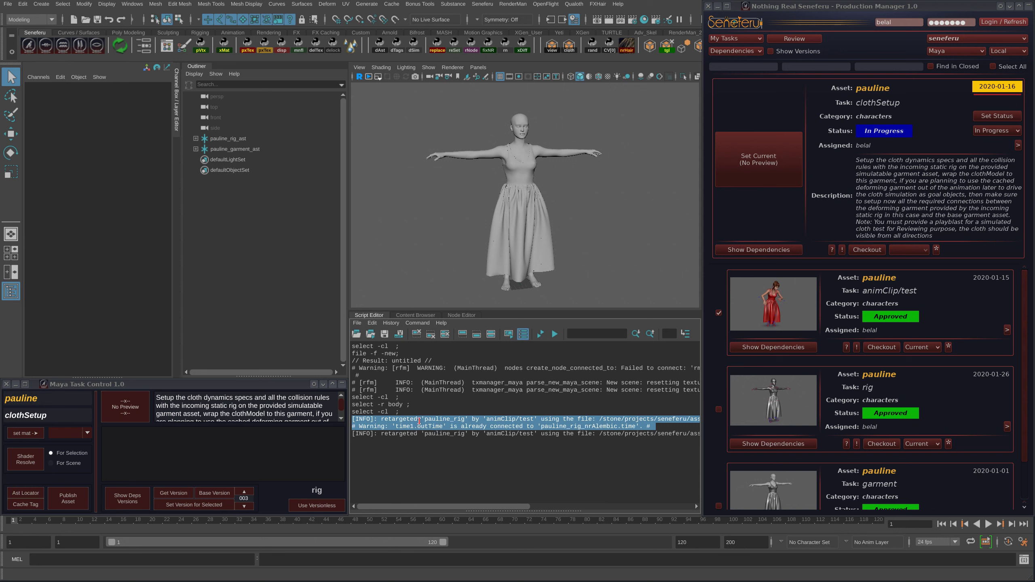
left_click(426, 435)
double_click(428, 435)
left_click(429, 436)
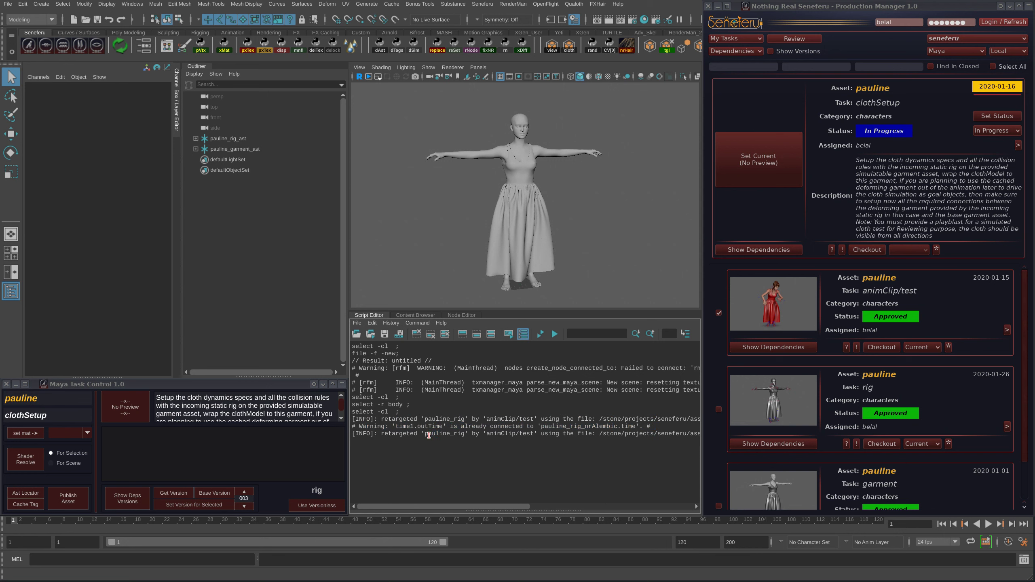
triple_click(458, 436)
double_click(457, 434)
left_click(502, 444)
Get the asset version of pauline_rig_ast and switch it to versionless use
left_click(226, 140)
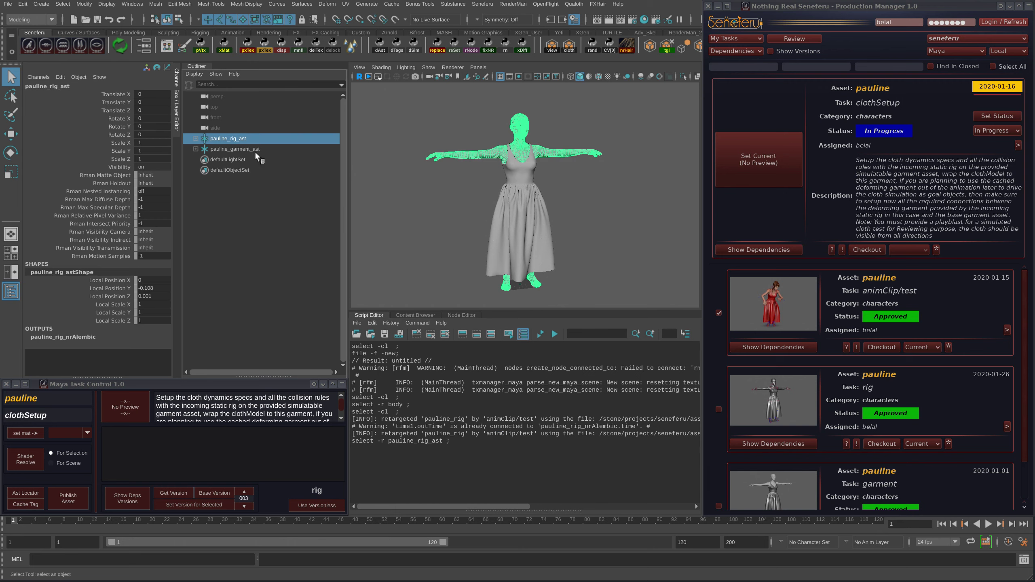
left_click(182, 494)
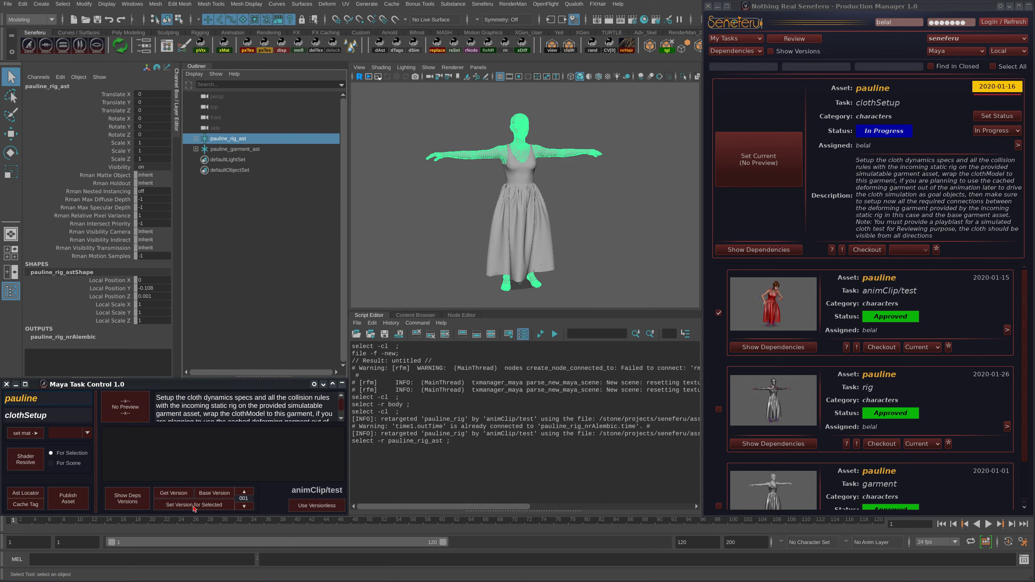
left_click(335, 501)
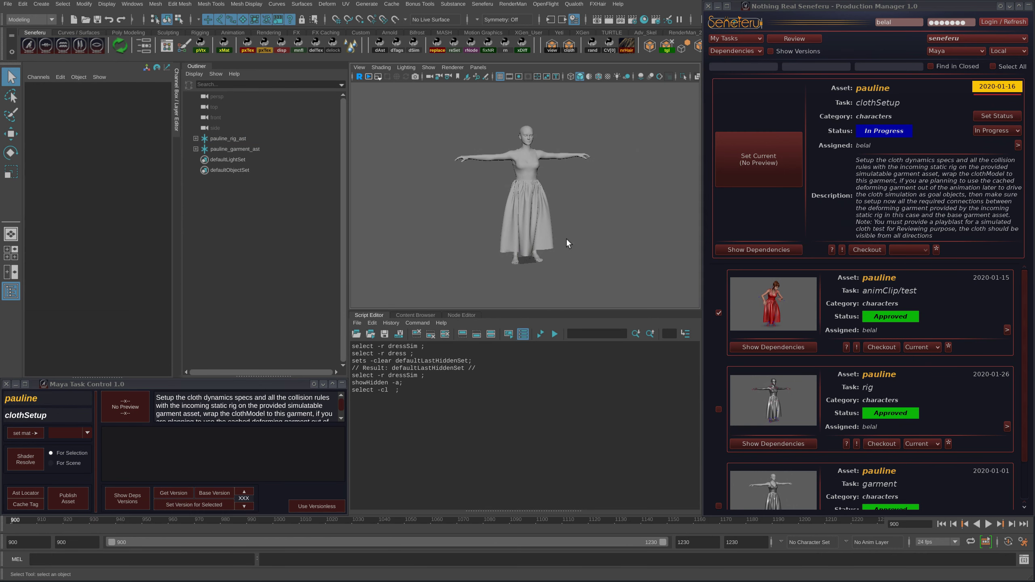
View the character from a few angles and roll up the Production Manager window to uncover the attribute editor
left_click_drag(518, 248, 529, 250, "alt")
right_click_drag(529, 250, 546, 250, "alt")
left_click_drag(546, 249, 543, 245, "alt")
right_click_drag(542, 244, 524, 245, "alt")
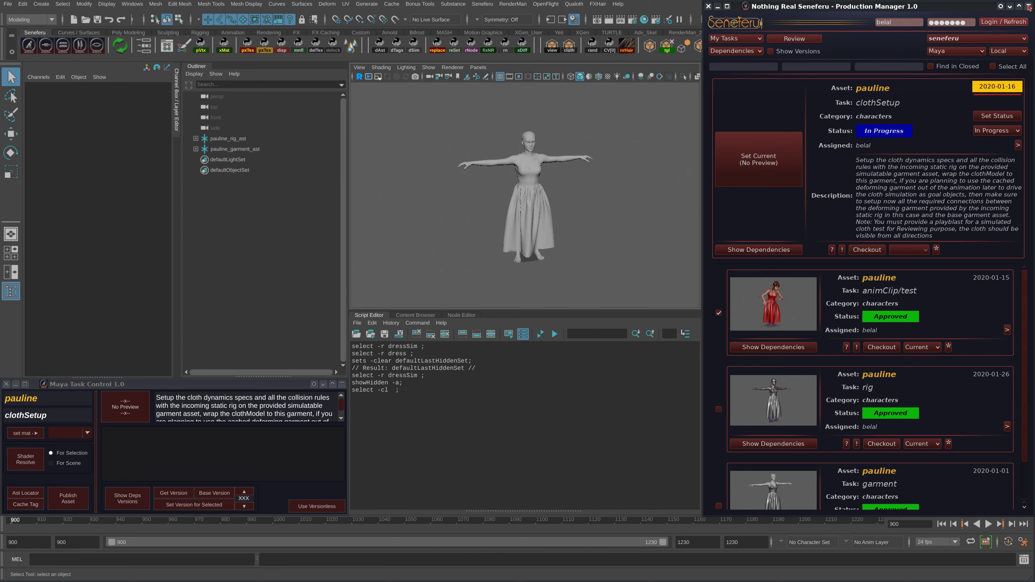
left_click(1028, 6)
left_click(159, 464)
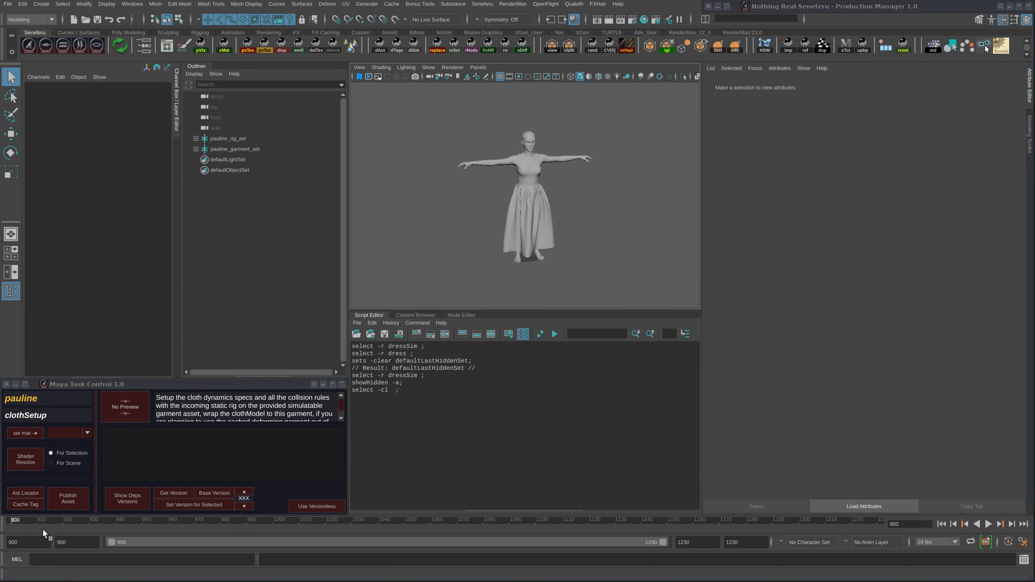
Examine the fit of the dress on the T-posed body from several angles
left_click_drag(494, 223, 491, 192, "alt")
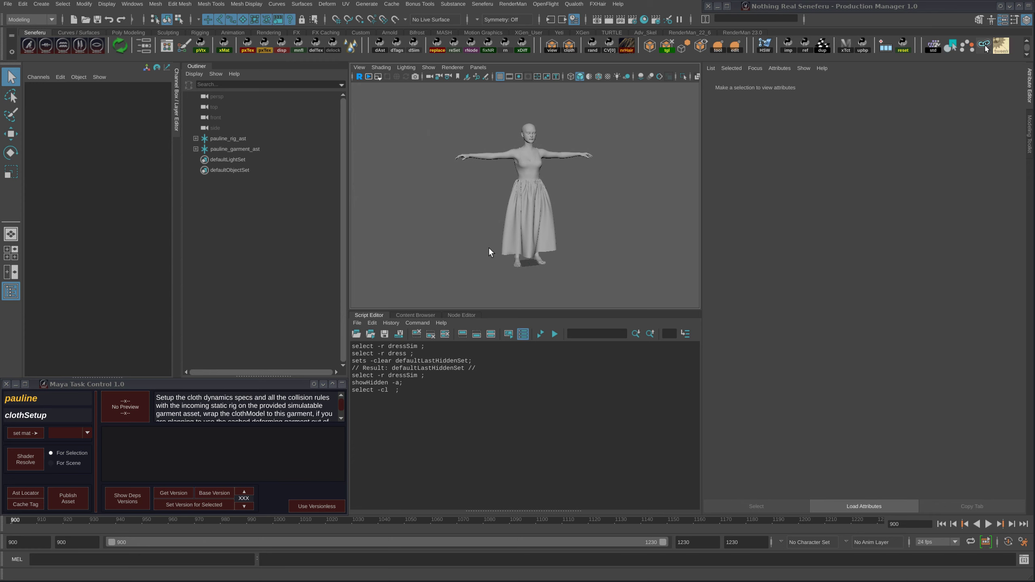
left_click_drag(482, 240, 491, 244, "alt")
right_click_drag(492, 244, 472, 234, "alt")
middle_click_drag(472, 234, 463, 231, "alt")
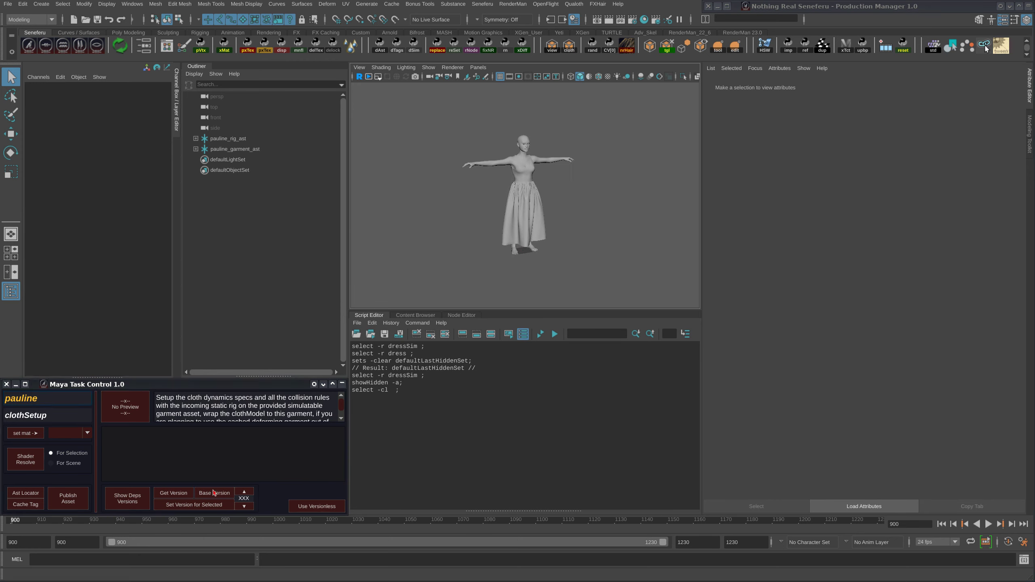
scroll(489, 212, "up", 3)
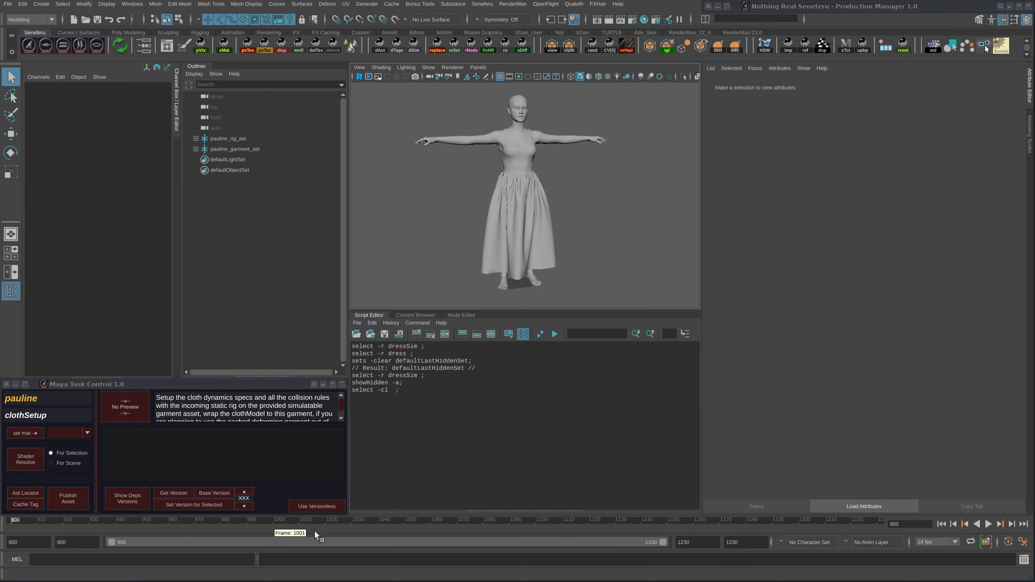
mouse_move(542, 190)
left_mouse_down("alt")
mouse_move(537, 224)
mouse_move(524, 187)
left_mouse_up("alt")
scroll(524, 188, "down", 2)
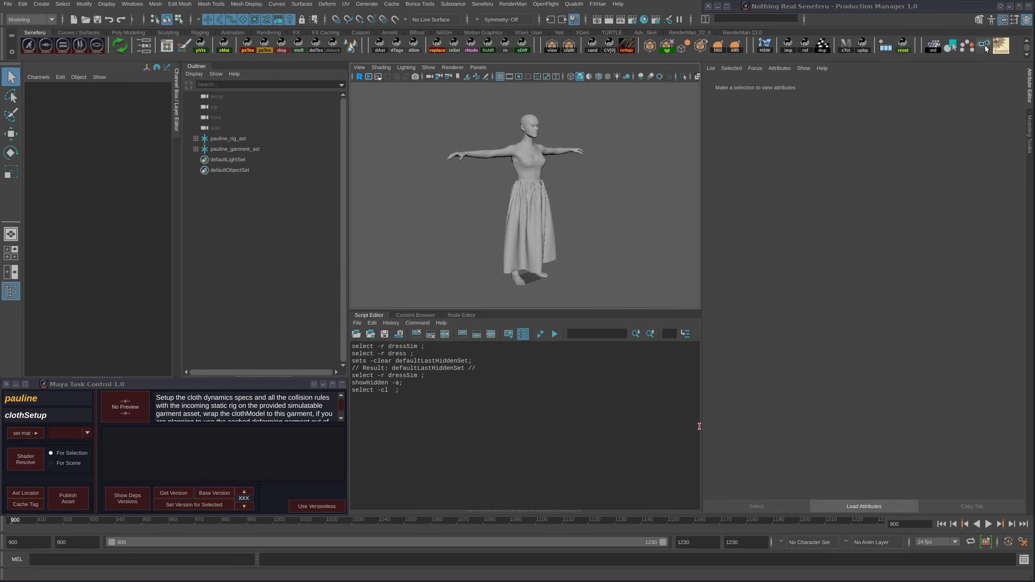
View the posed character in the red dress and expand the pauline_garment_ast hierarchy to show its meshes
left_click_drag(504, 217, 522, 206, "alt")
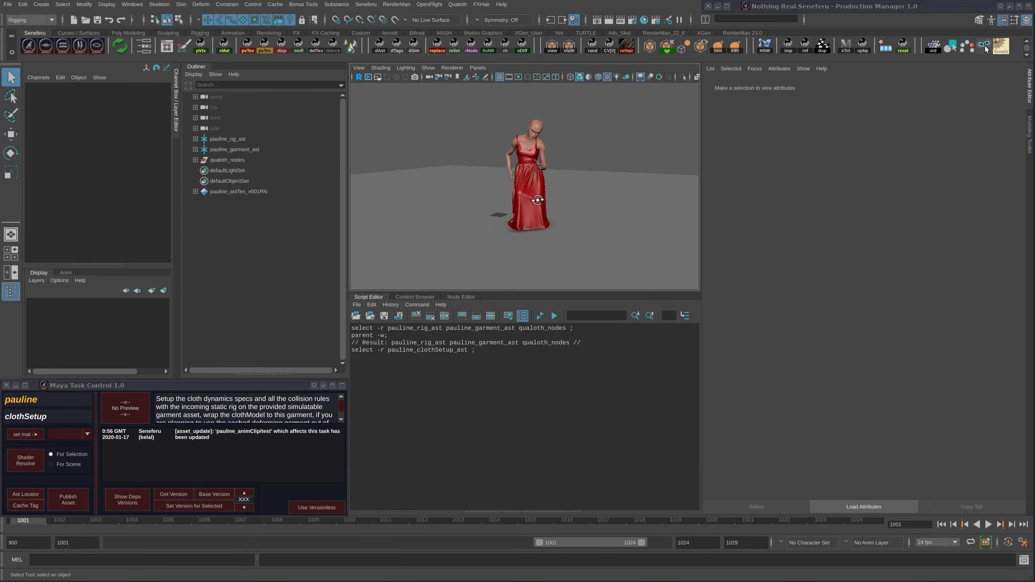
mouse_move(546, 210)
right_mouse_down("alt")
mouse_move(571, 211)
mouse_move(550, 209)
right_mouse_up("alt")
mouse_move(550, 209)
left_mouse_down("alt")
mouse_move(590, 208)
mouse_move(544, 214)
left_mouse_up("alt")
right_click_drag(544, 214, 524, 213, "alt")
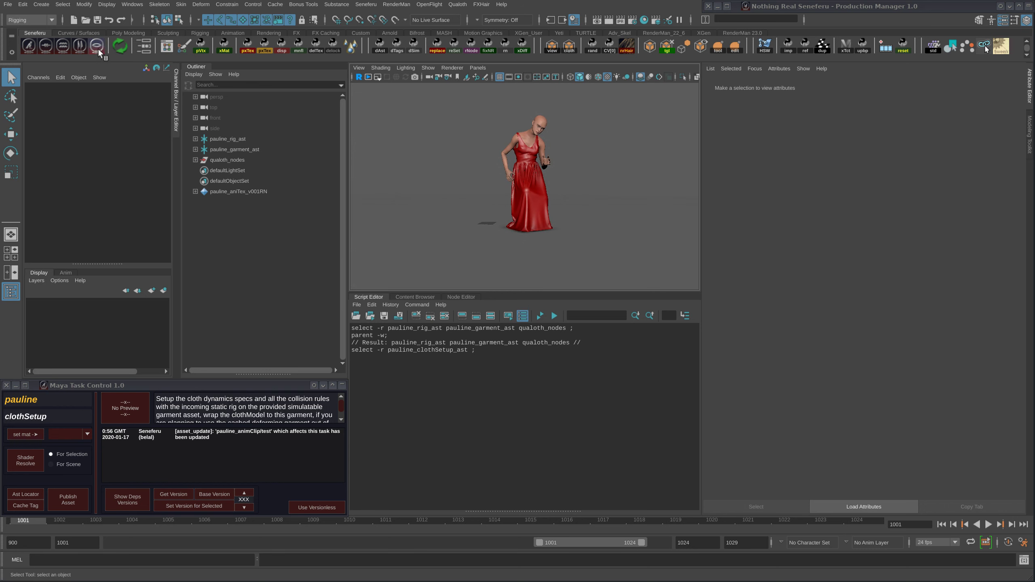
left_click(196, 139)
left_click(196, 139)
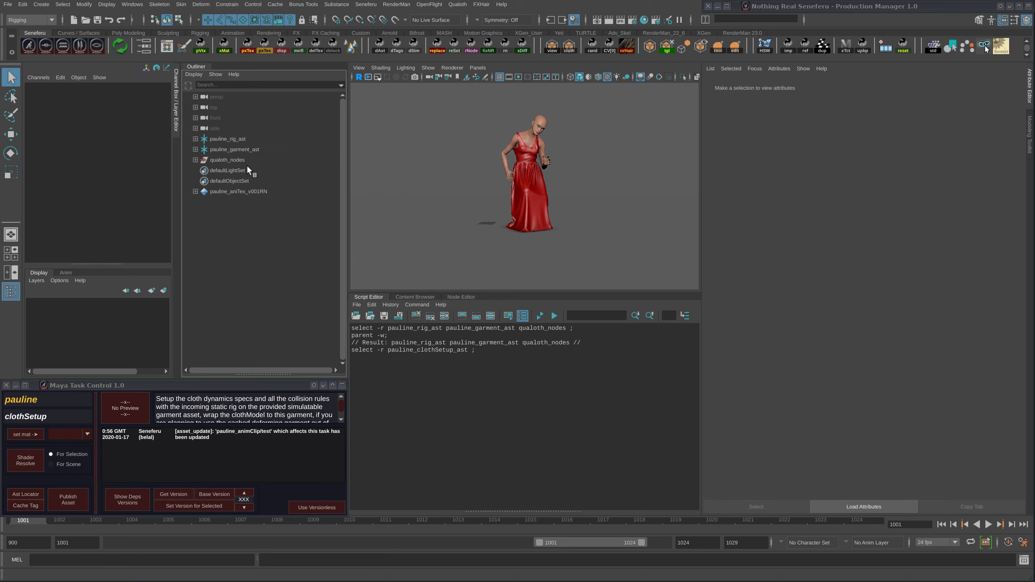
left_click(236, 150)
left_click(195, 149)
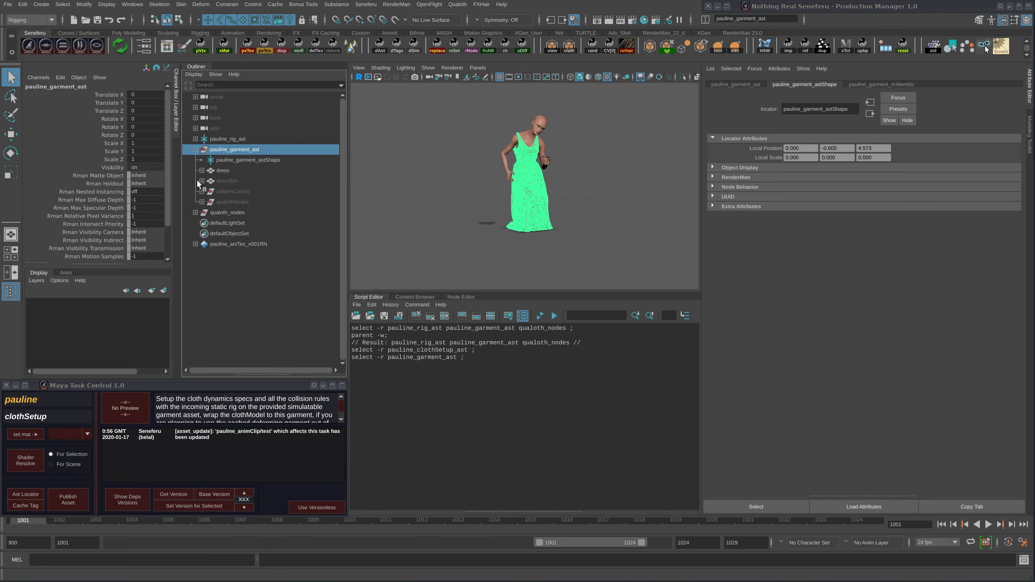
Compare the dress and dressSim meshes in the garment hierarchy, leaving dress selected
left_click(223, 171)
right_click_drag(546, 214, 589, 247, "alt")
left_click_drag(551, 240, 587, 245, "alt")
right_click_drag(586, 245, 522, 220, "alt")
left_click_drag(522, 220, 506, 228, "alt")
left_click(227, 180)
left_click(239, 171)
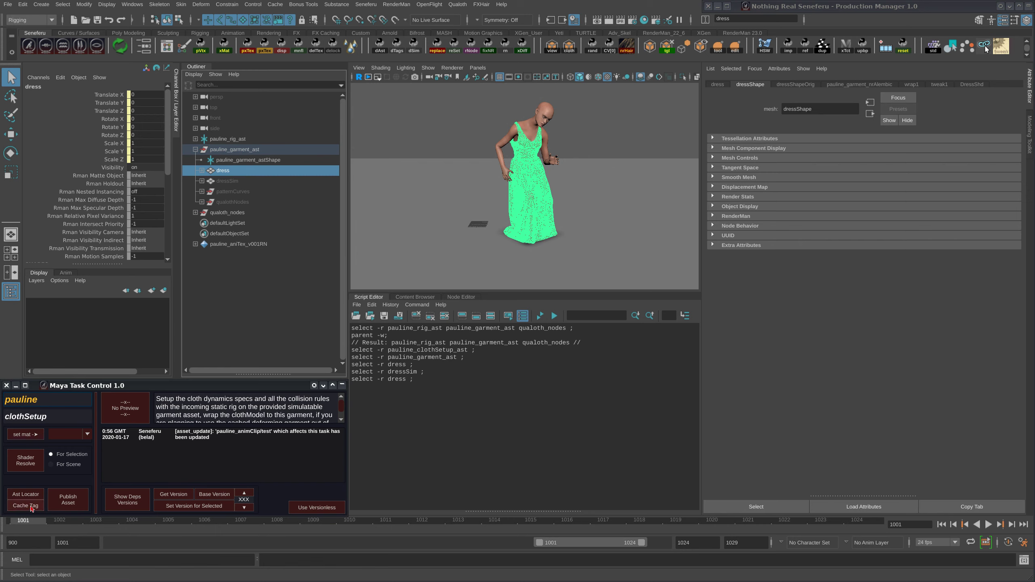
Inspect the dress transform's extra attributes for its Sim cache tag and frame the dress
left_click_drag(550, 170, 531, 189, "alt")
right_click_drag(531, 189, 583, 198, "alt")
left_click_drag(582, 198, 559, 195, "alt")
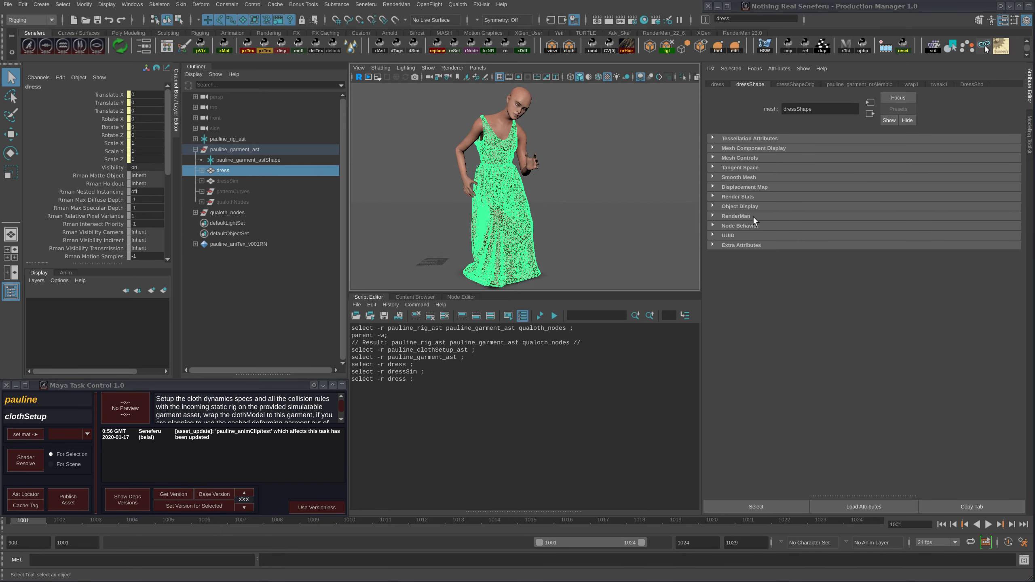
left_click(719, 85)
left_click(741, 272)
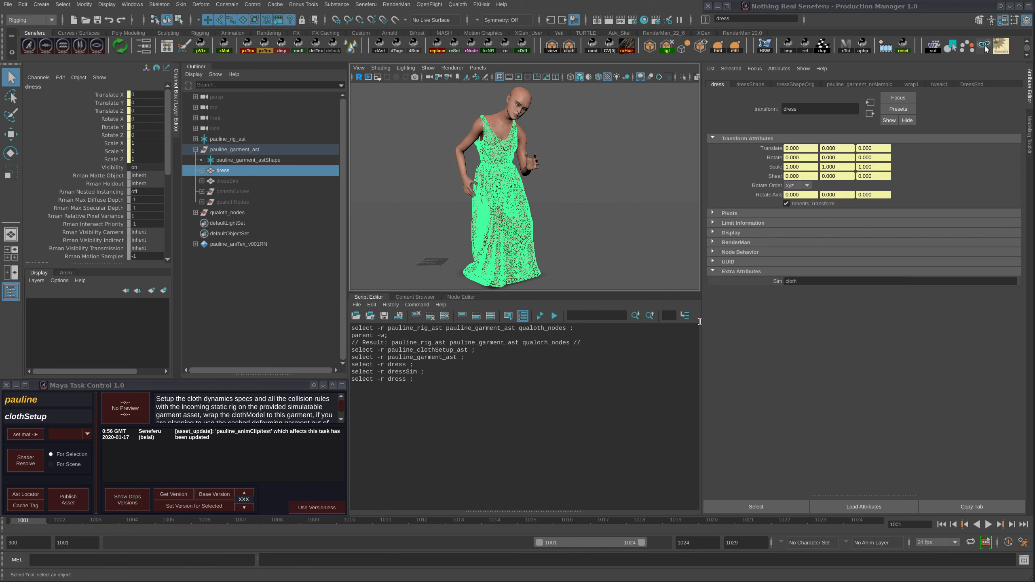
key("f")
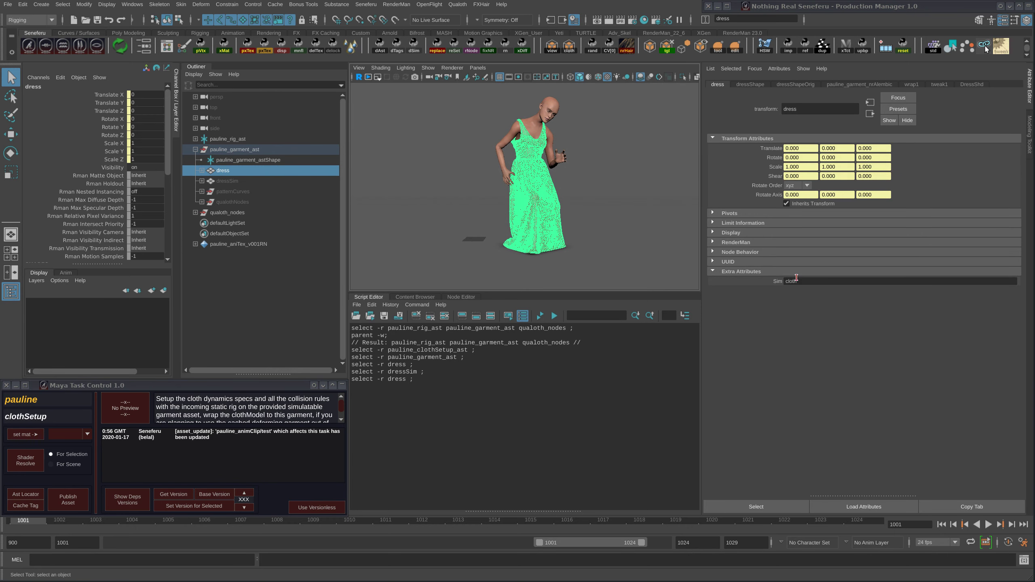
Check the Sim tag on dress against its parent pauline_garment_ast, then collapse the garment hierarchy
left_click(233, 149)
left_click(221, 171)
left_click(239, 150)
left_click(222, 171)
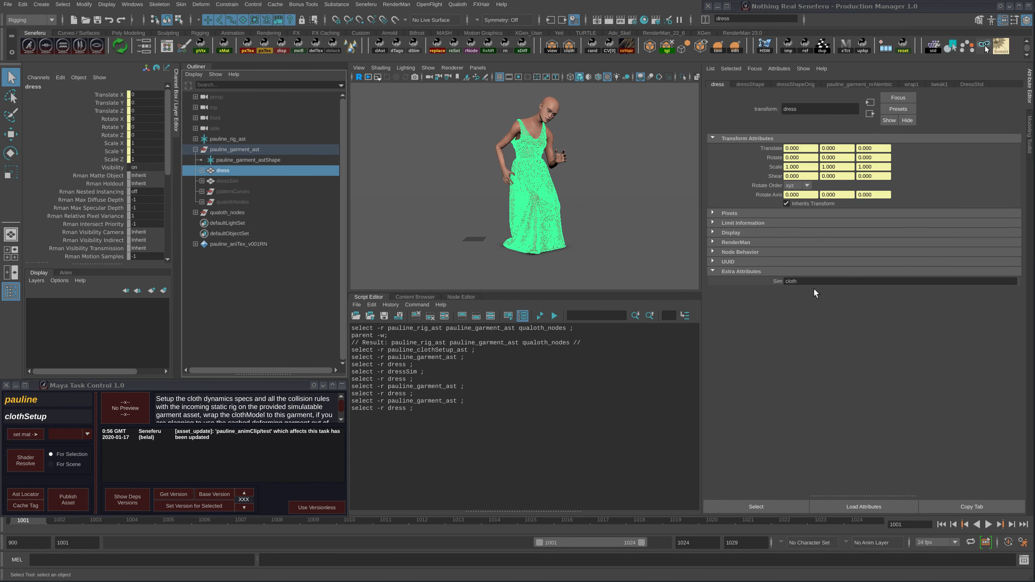
left_click(195, 149)
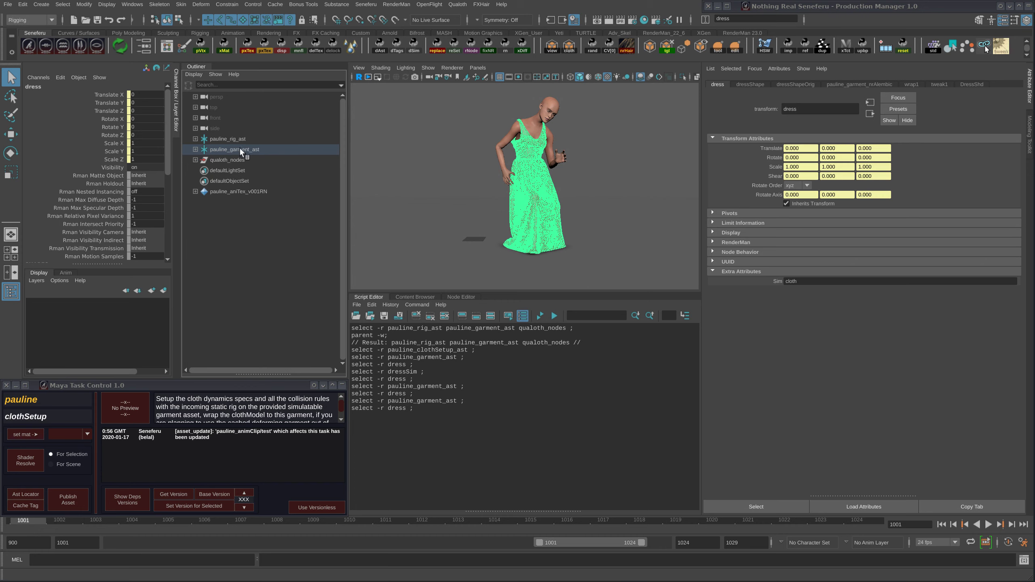
Expand the garment hierarchy again and compare the extra attributes of dressSim with those of dress
key("f")
left_click(195, 149)
left_click(230, 181)
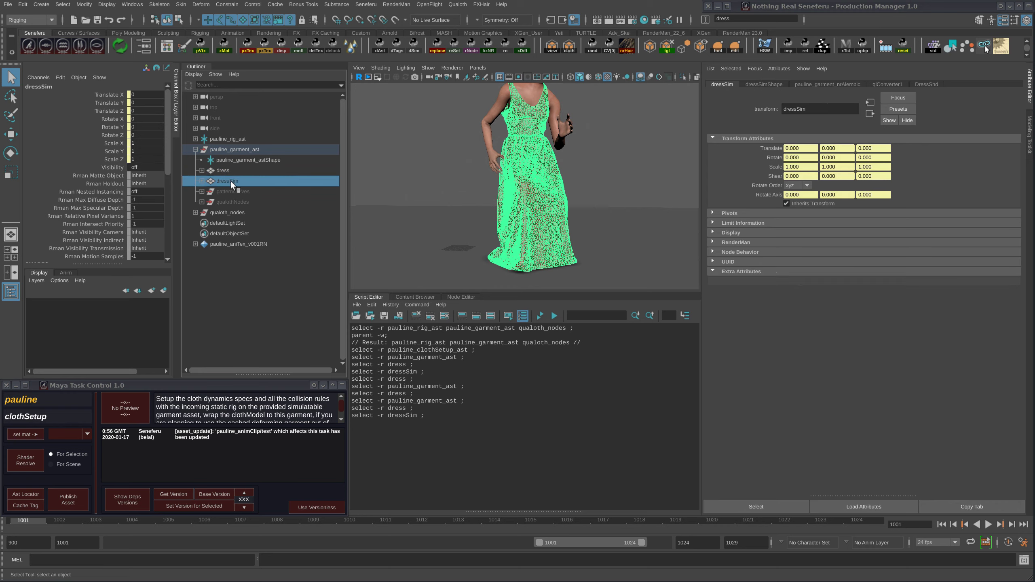
left_click(225, 170)
left_click_drag(511, 150, 503, 152, "alt")
middle_click_drag(503, 152, 500, 202, "alt")
left_click_drag(500, 202, 517, 171, "alt")
right_click_drag(518, 171, 475, 164, "alt")
left_click_drag(474, 164, 457, 192, "alt")
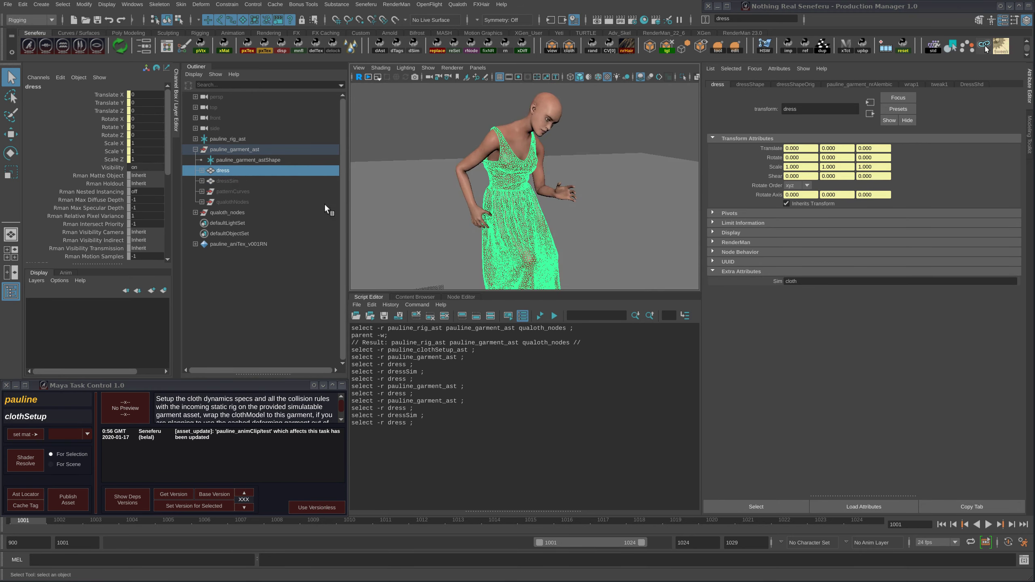
Reselect the dress mesh, examine it up close, and clear the script output history
double_click(222, 171)
left_click(220, 302)
left_click(227, 171)
key("f")
left_click_drag(507, 203, 506, 237, "alt")
scroll(538, 230, "up", 5)
scroll(504, 232, "up", 3)
middle_click_drag(503, 229, 495, 232, "alt")
left_click_drag(494, 232, 462, 190, "alt")
scroll(469, 220, "down", 4)
scroll(464, 216, "up", 1)
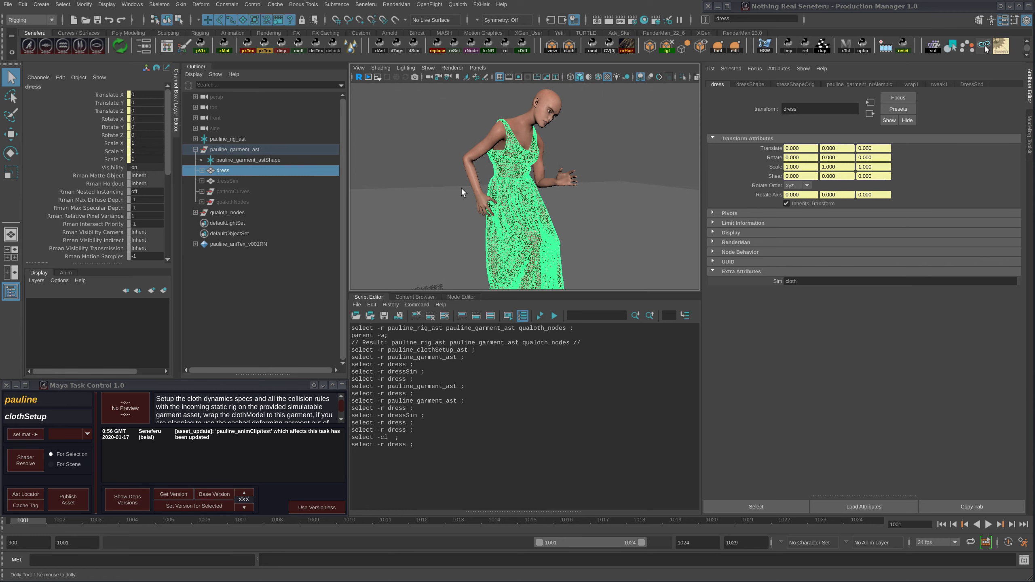
scroll(463, 194, "up", 2)
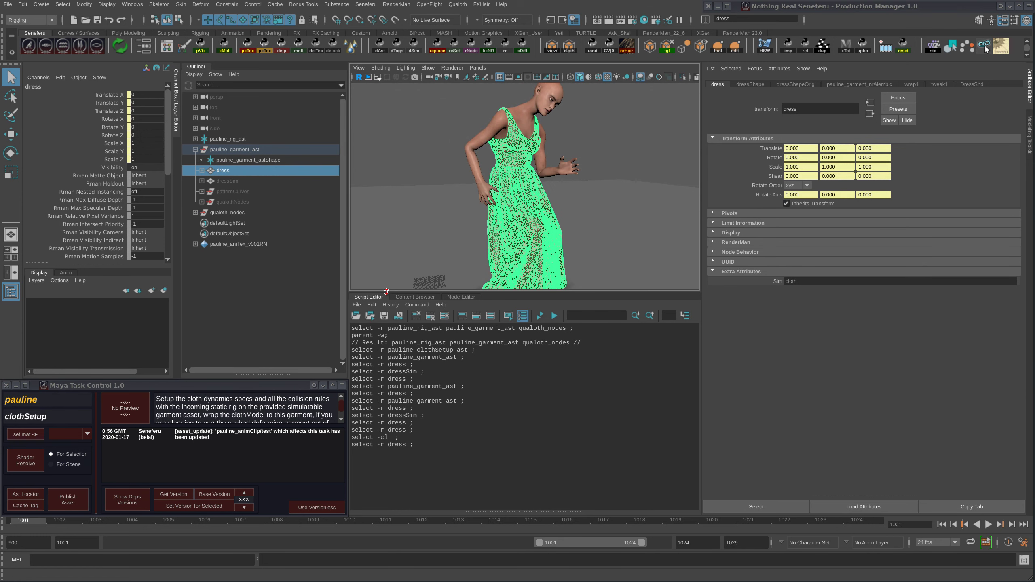
left_click(445, 316)
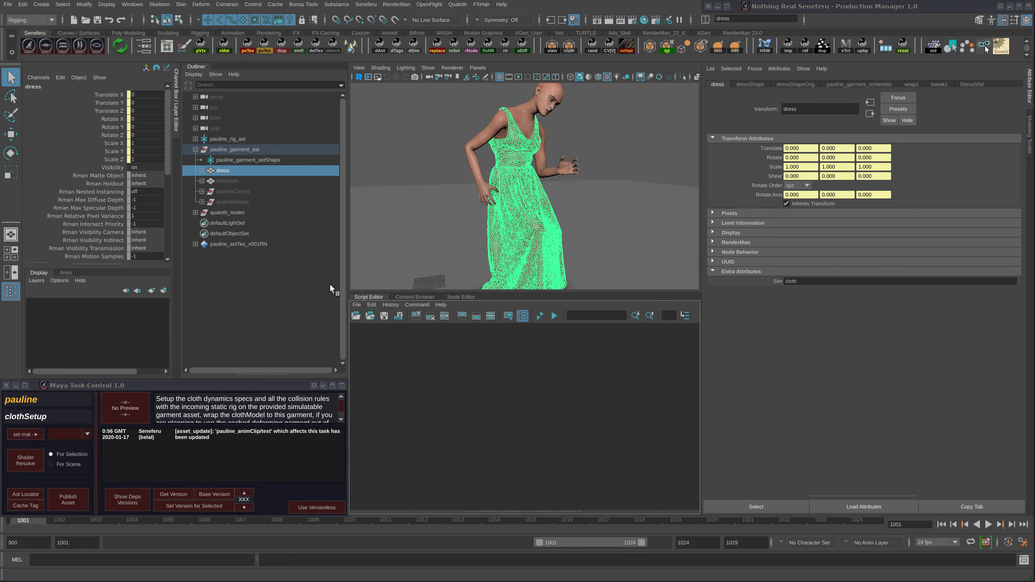
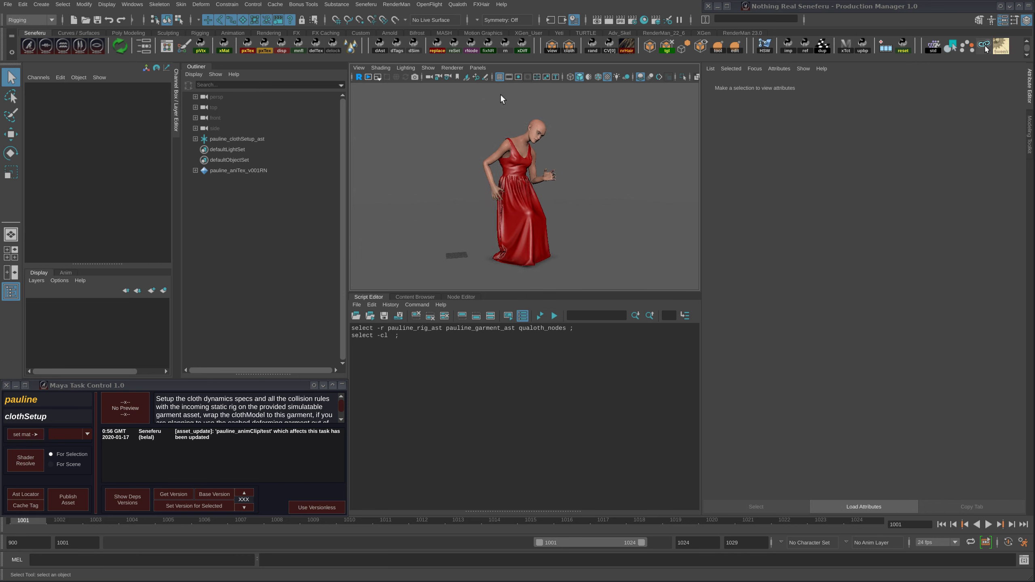
Open the Seneferu Playblast tool and set both its end frame and the scene's playback end to 1230
left_click(101, 44)
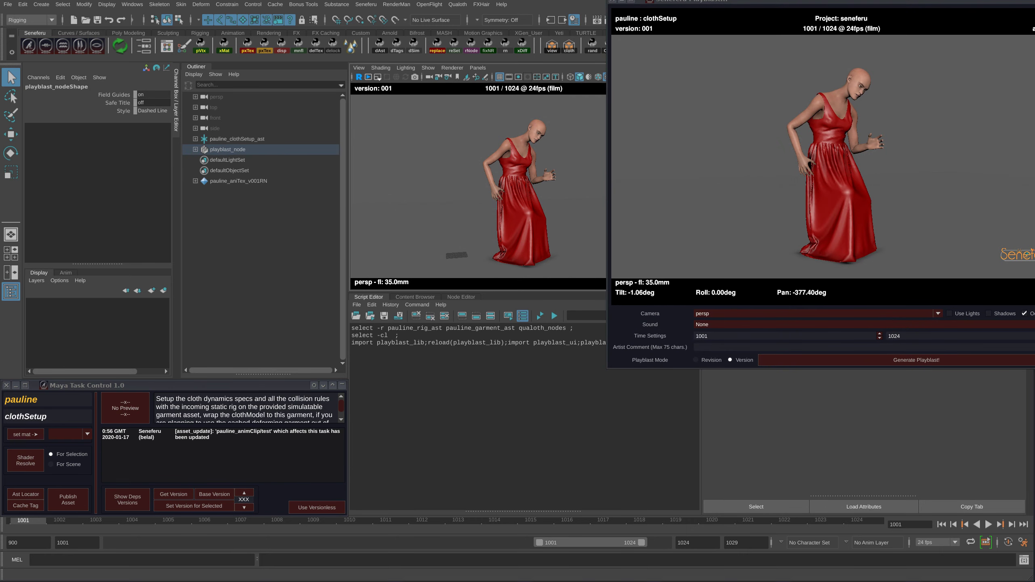
left_click_drag(995, 29, 793, 109)
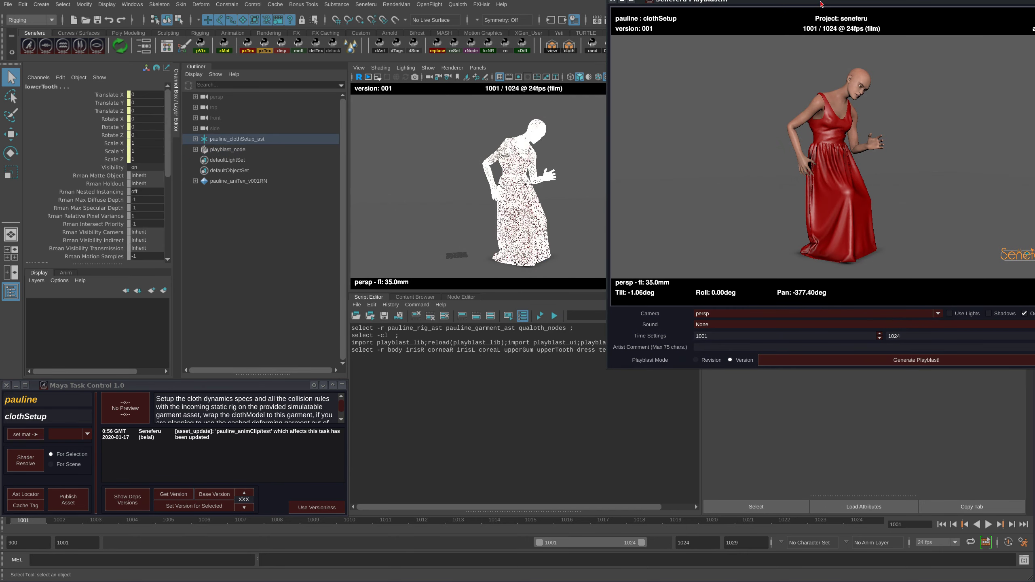
left_click_drag(819, 5, 346, 165)
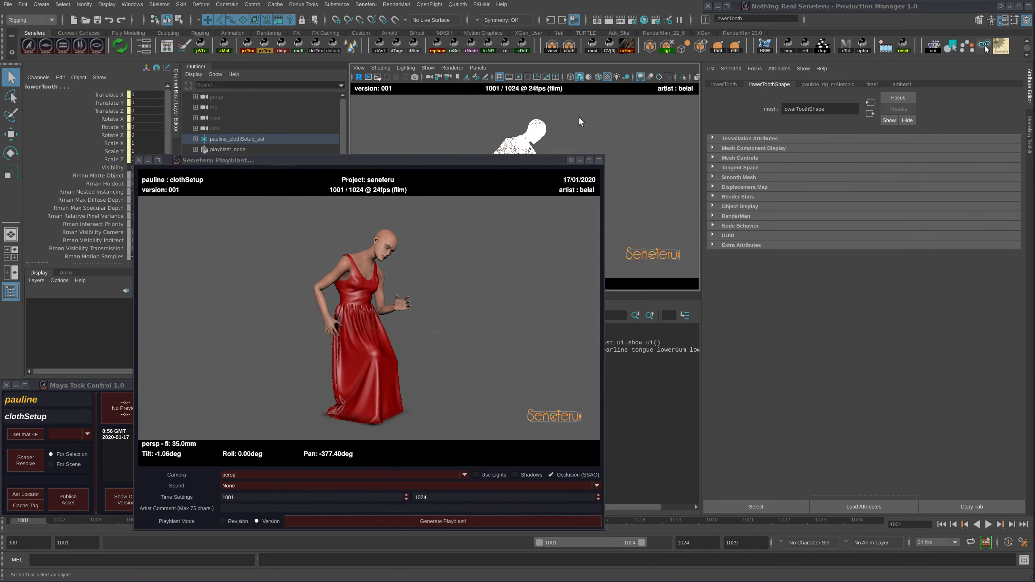
left_click(579, 117)
left_click_drag(459, 160, 463, 128)
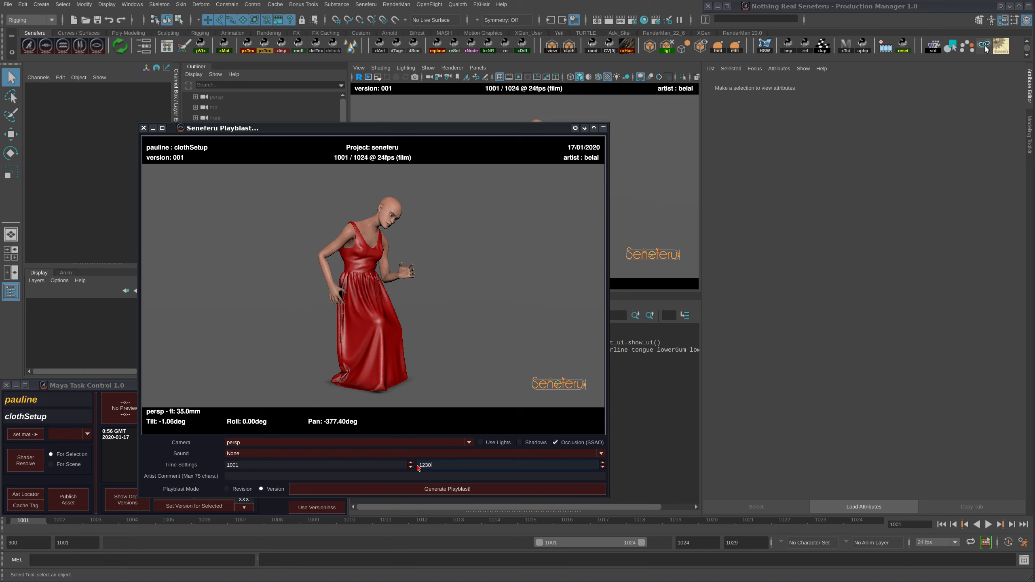
double_click(688, 543)
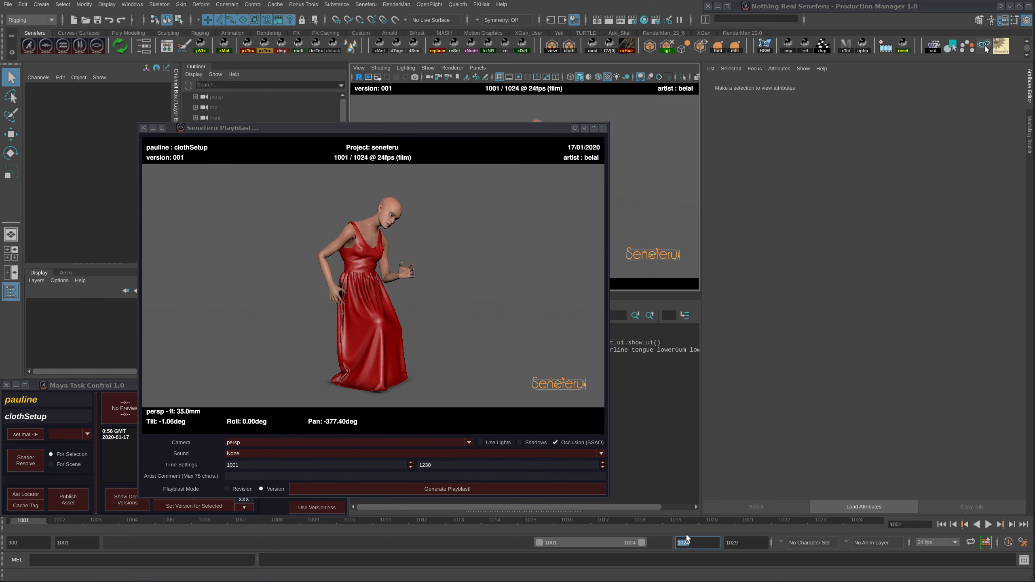
type("1")
key("Return")
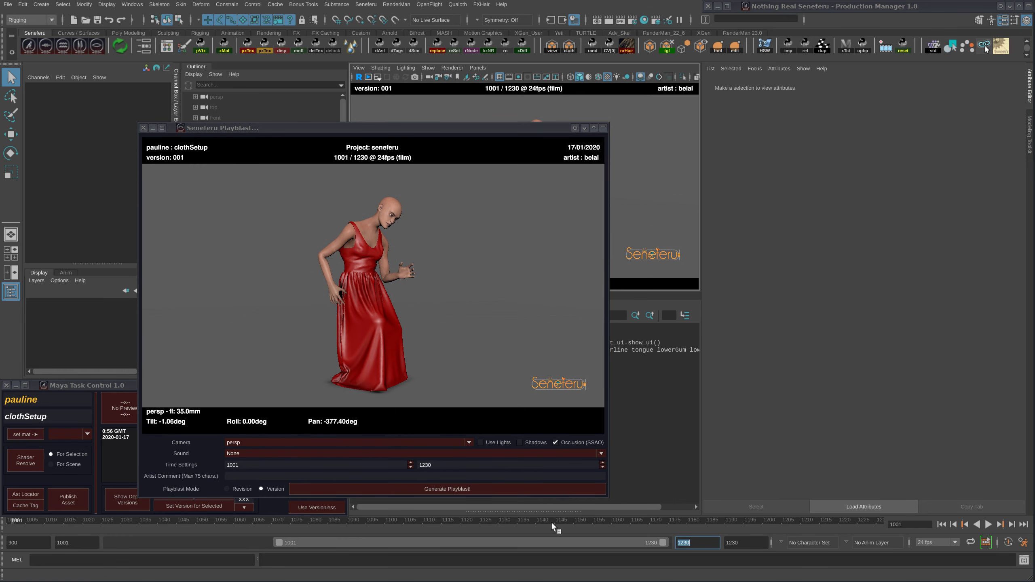
Generate a Version playblast of pauline's clothSetup from the persp camera for frames 1001 to 1230
left_click_drag(446, 115, 704, 135)
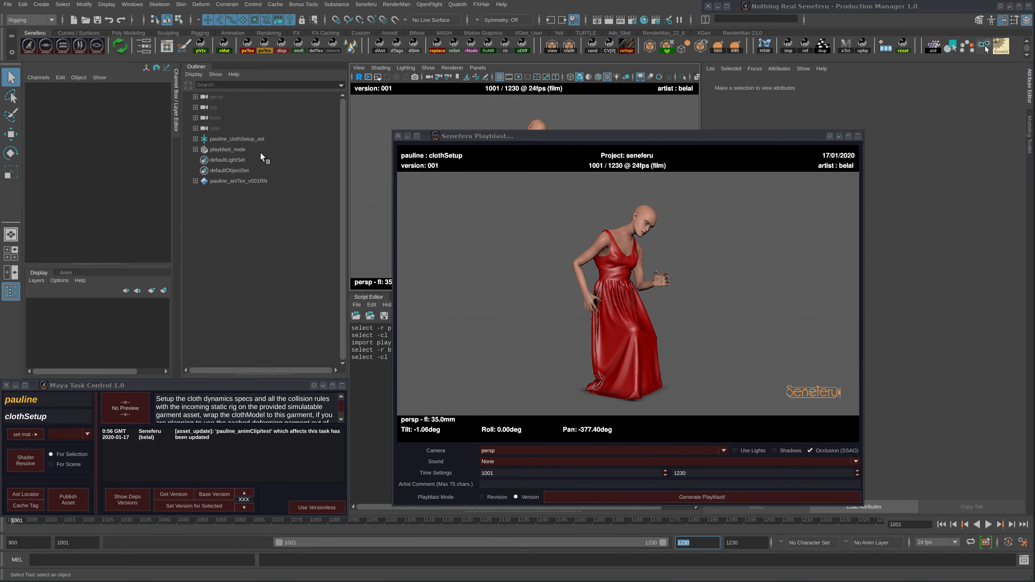
left_click_drag(676, 136, 416, 109)
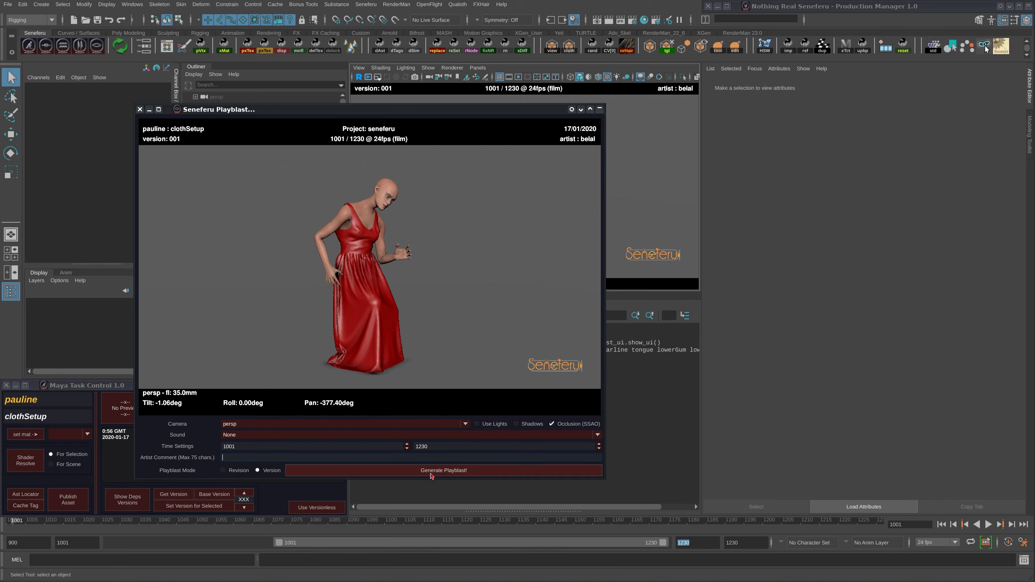
left_click(450, 472)
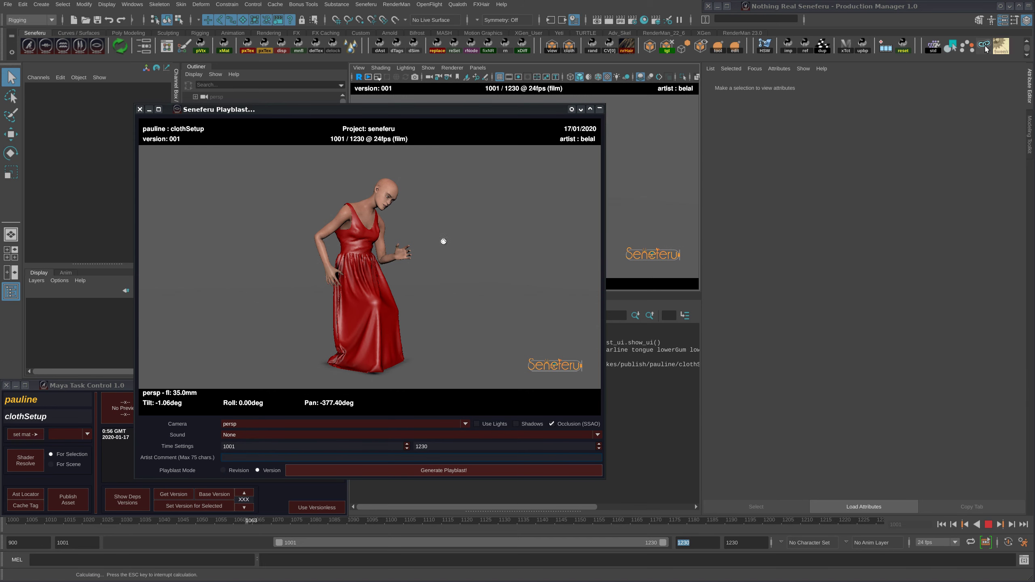
left_click_drag(482, 115, 482, 91)
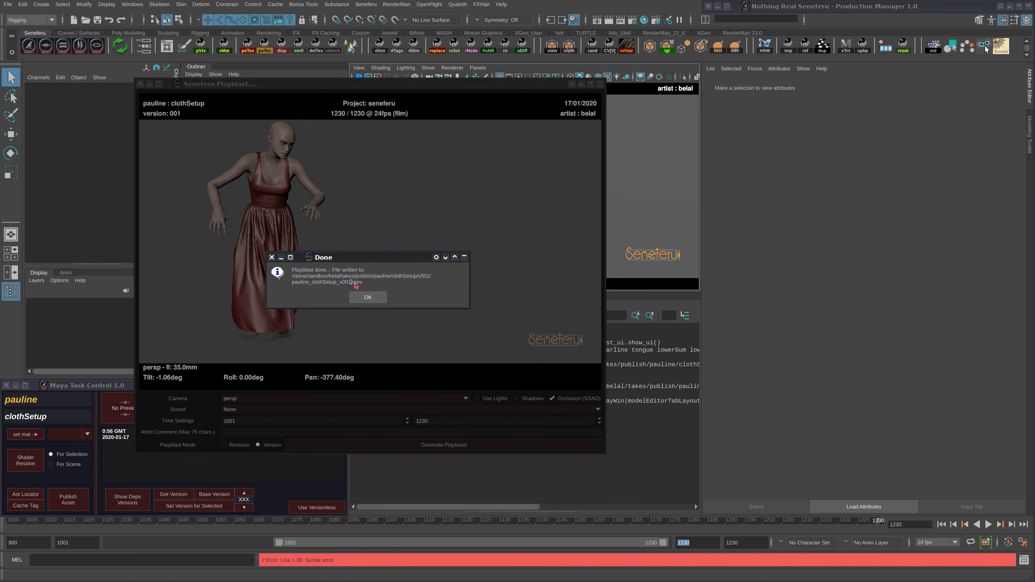
Copy the written playblast file's path, dismiss the message and close the playblast tool
triple_click(356, 286)
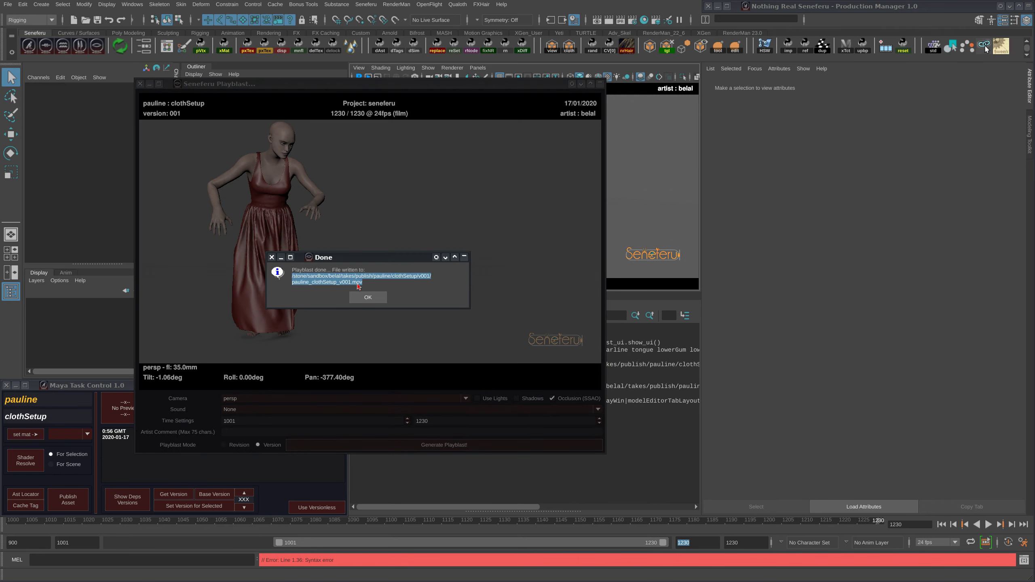
left_click(365, 297)
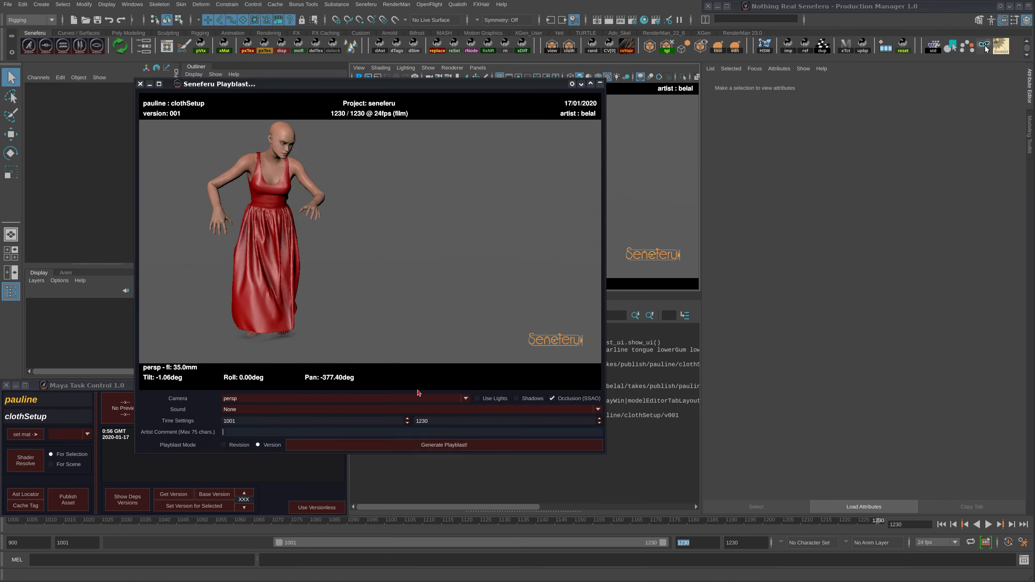
left_click(140, 84)
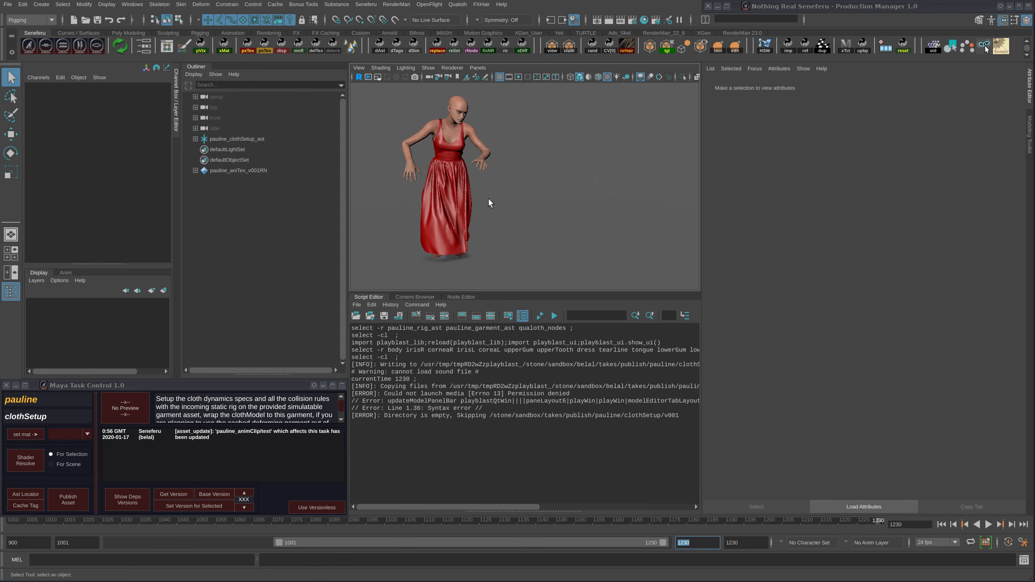
Select pauline_clothSetup_ast, go to frame 1099 and frame the whole character in the perspective view
left_click(254, 139)
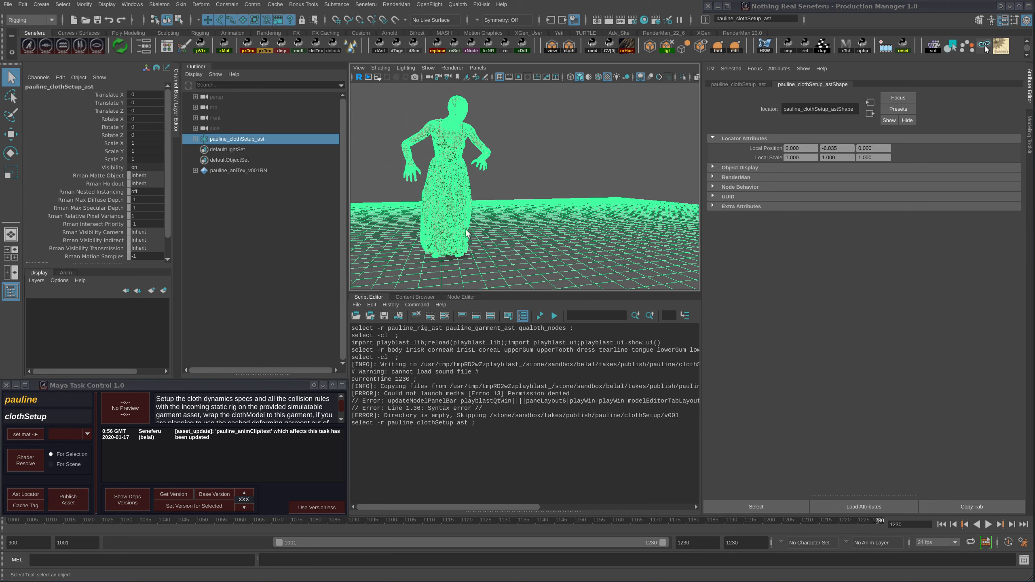
left_click_drag(481, 253, 525, 261, "alt")
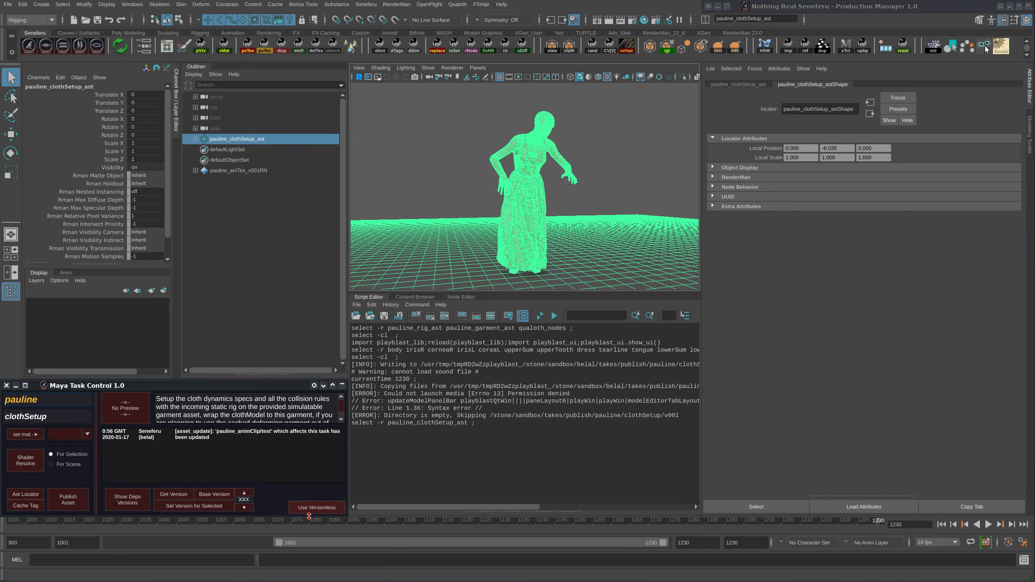
key("alt+v")
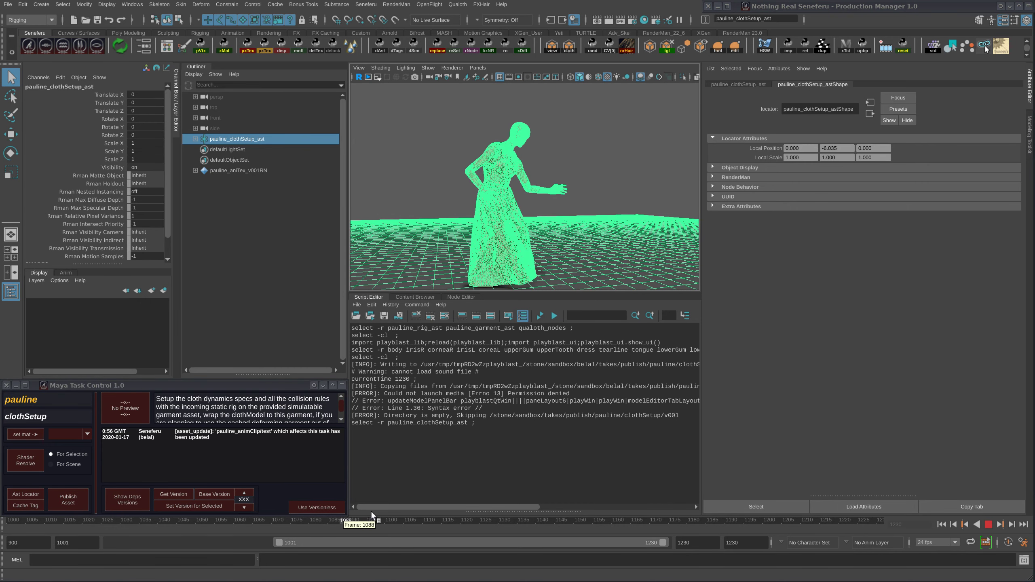
left_click(387, 522)
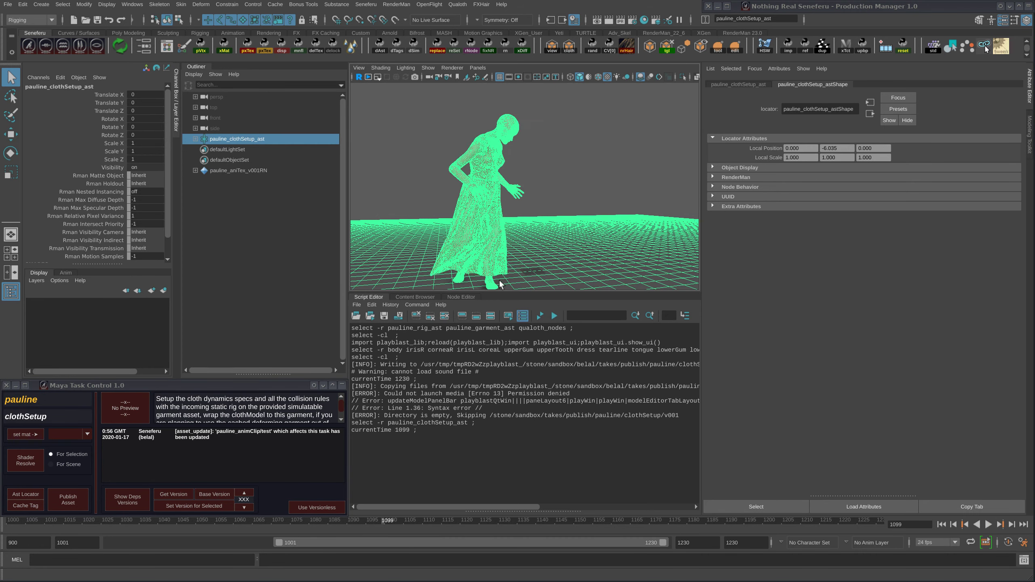
left_click_drag(548, 233, 525, 226, "alt")
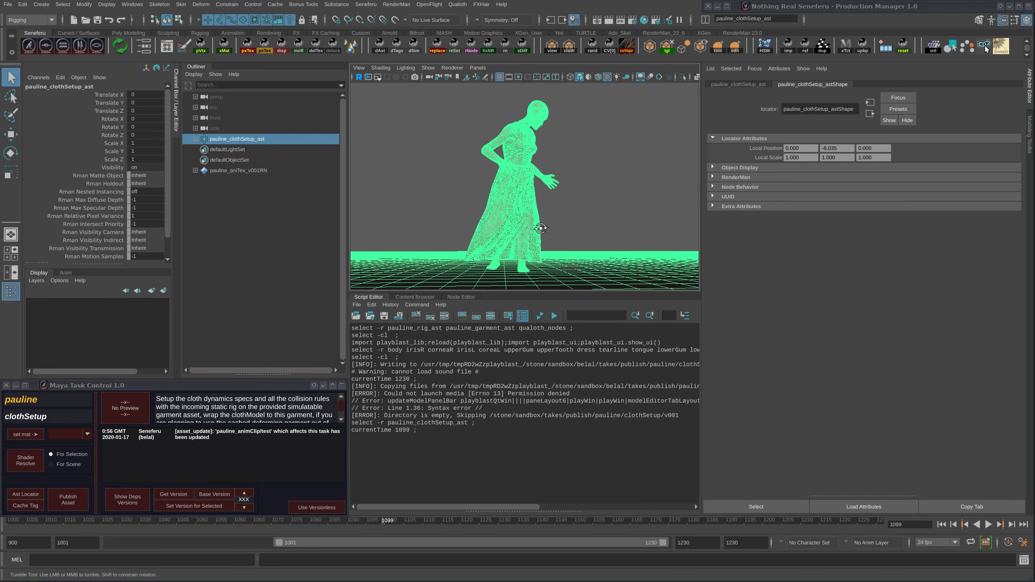
middle_click_drag(525, 227, 548, 239, "alt")
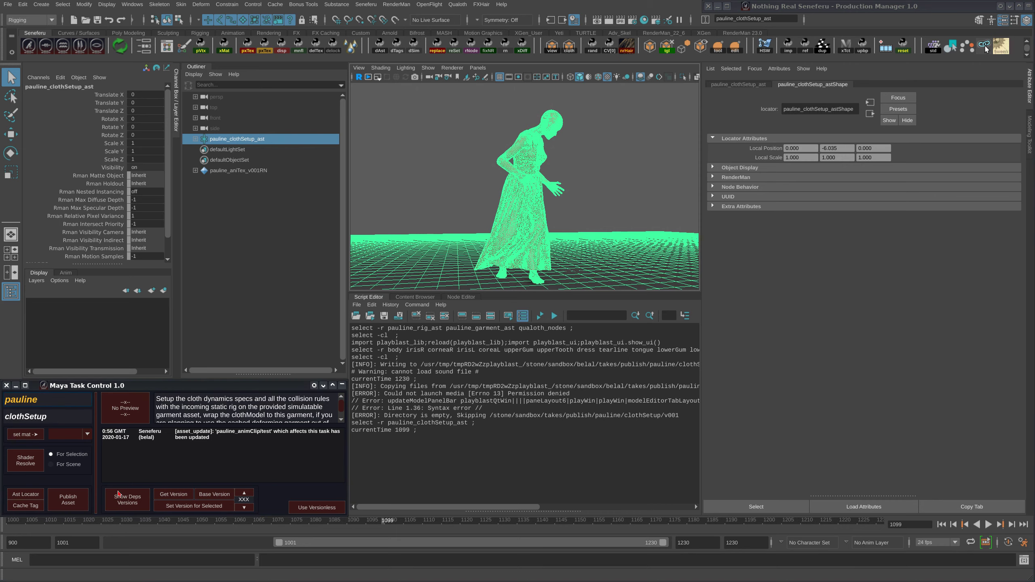
Publish the asset, proceeding despite the conflicting names, and capture a 749x482 viewport region around the character as the task icon
left_click(68, 500)
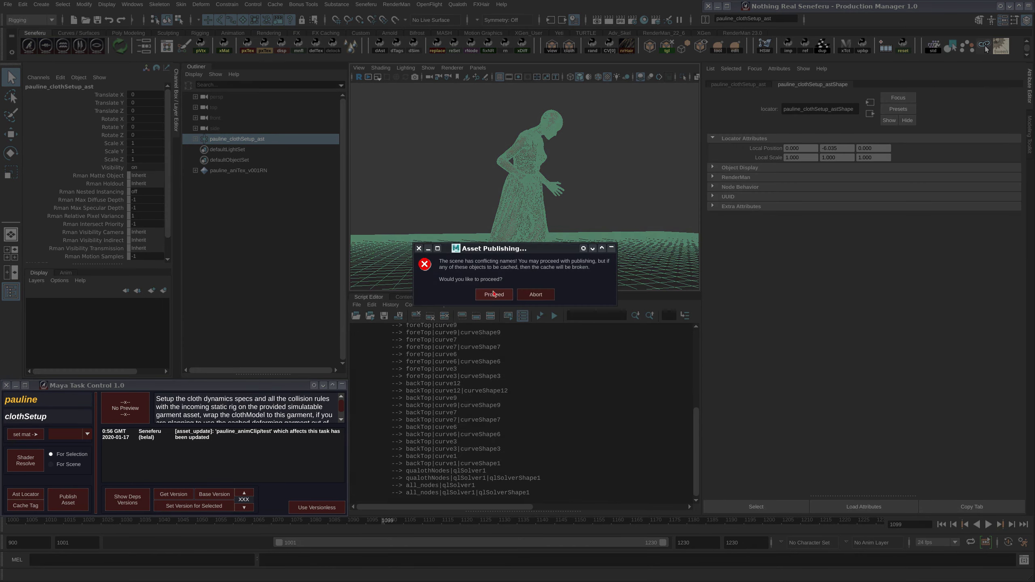
left_click(494, 294)
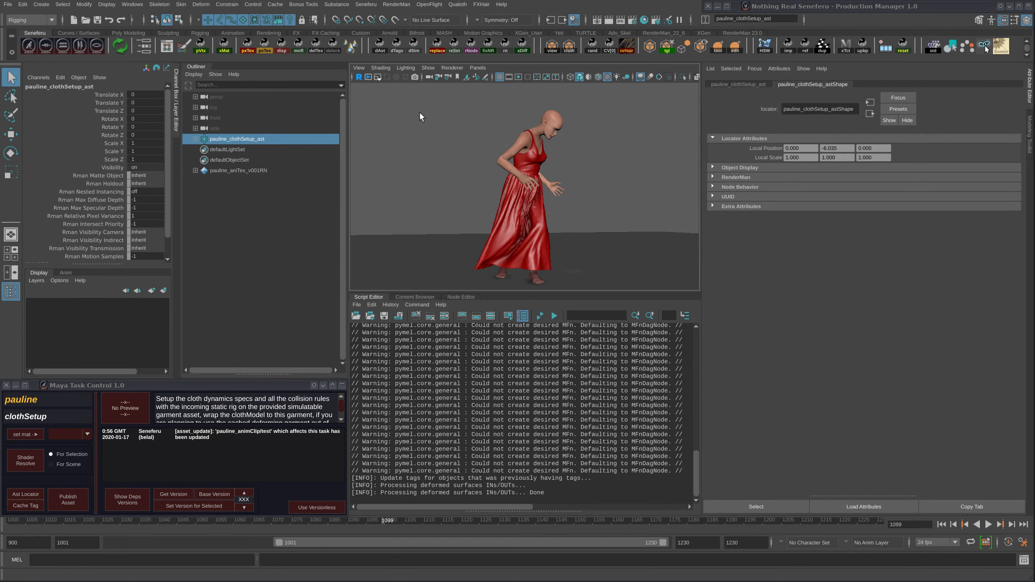
key("Print")
left_click_drag(392, 97, 694, 289)
left_click_drag(620, 246, 607, 242)
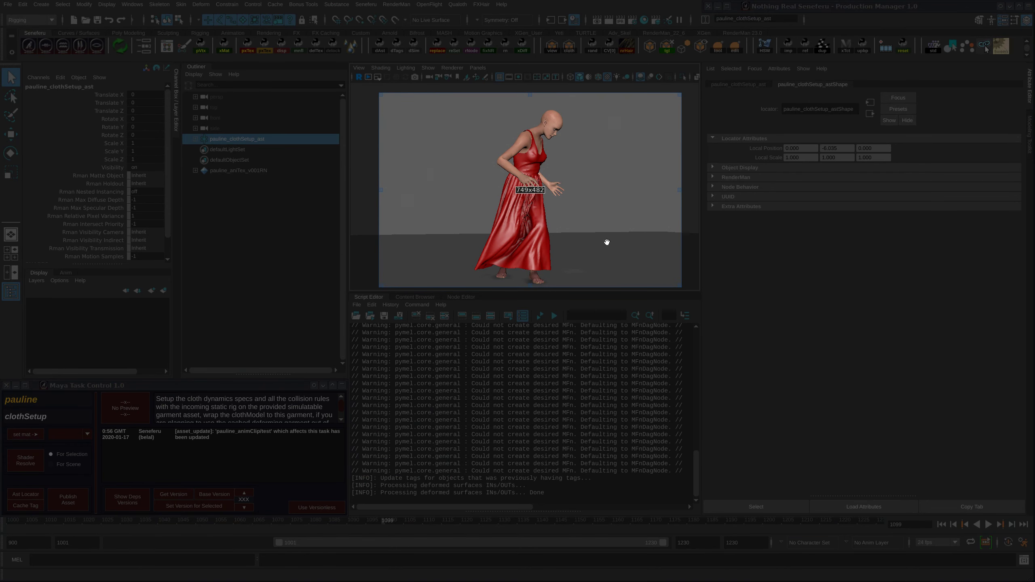
double_click(610, 221)
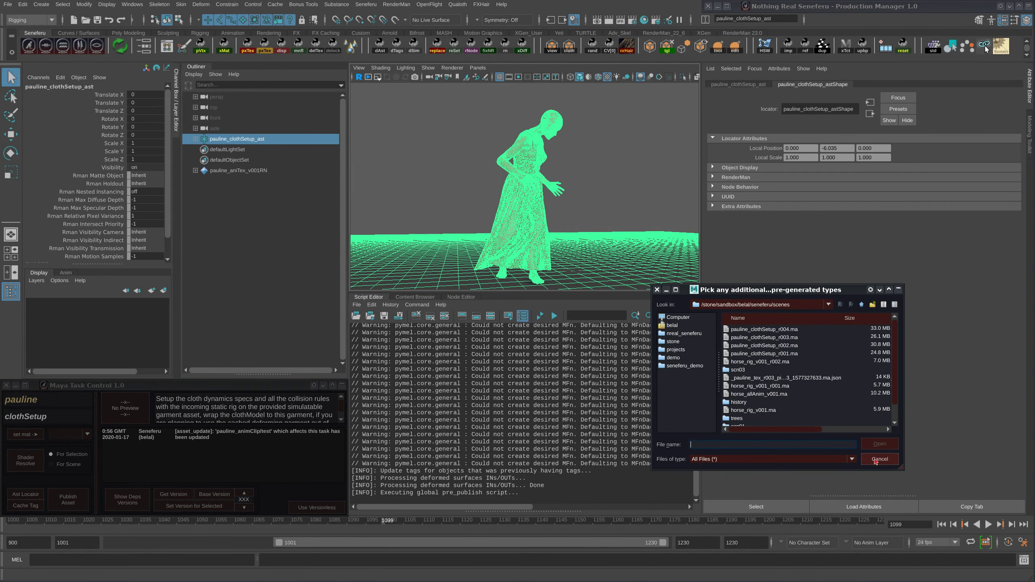
Attach pauline_clothSetup_v001.mov as the additional pre-generated file to complete publishing, and look over the task's dependencies in Production Manager
key("ctrl+v")
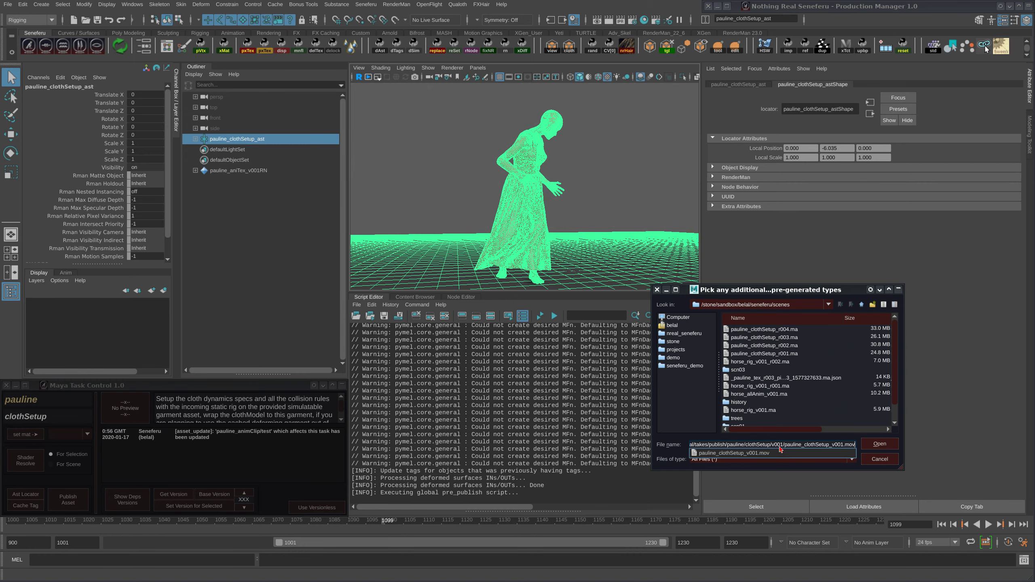
left_click(781, 449)
key("Return")
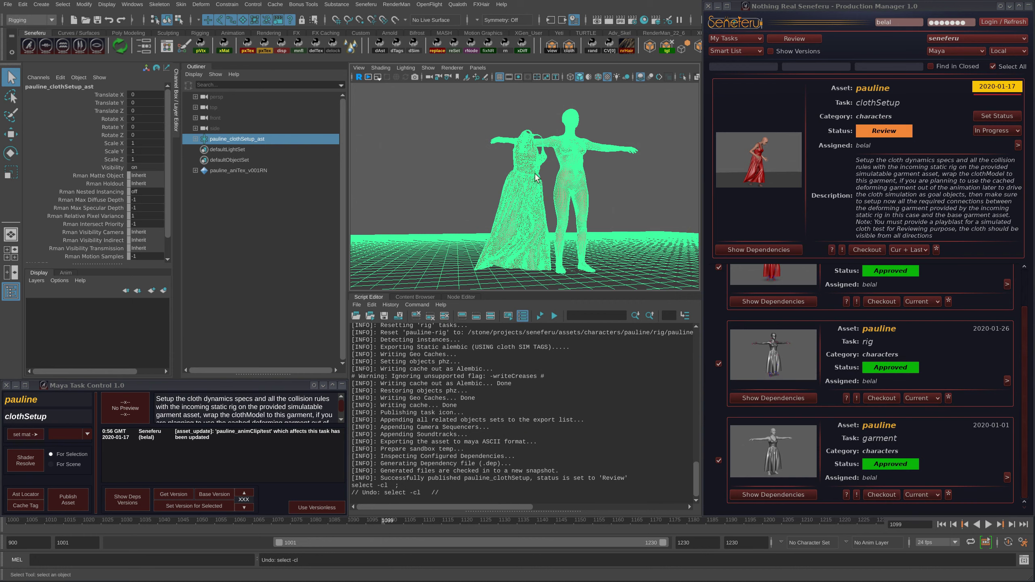
left_click(728, 441)
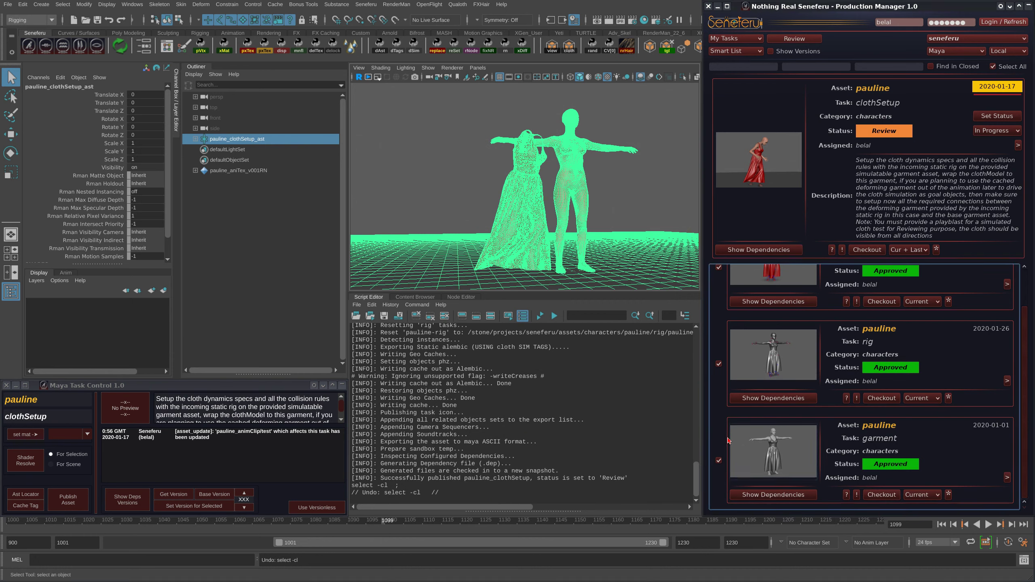
scroll(1020, 302, "up", 2)
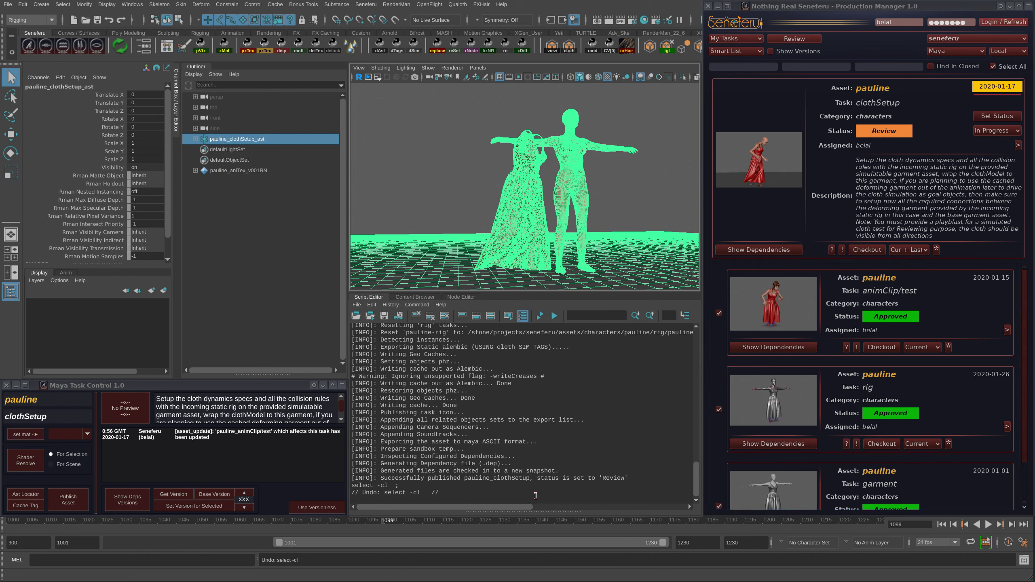
Set the scene's animation start and playback start to frame 900
left_click_drag(72, 540, 49, 547)
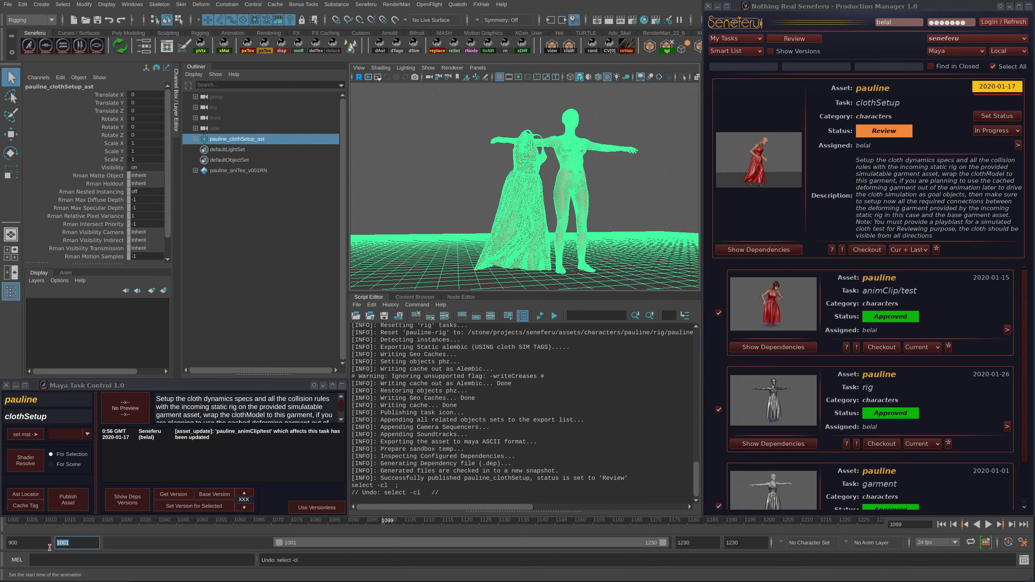
type("90")
key("Return")
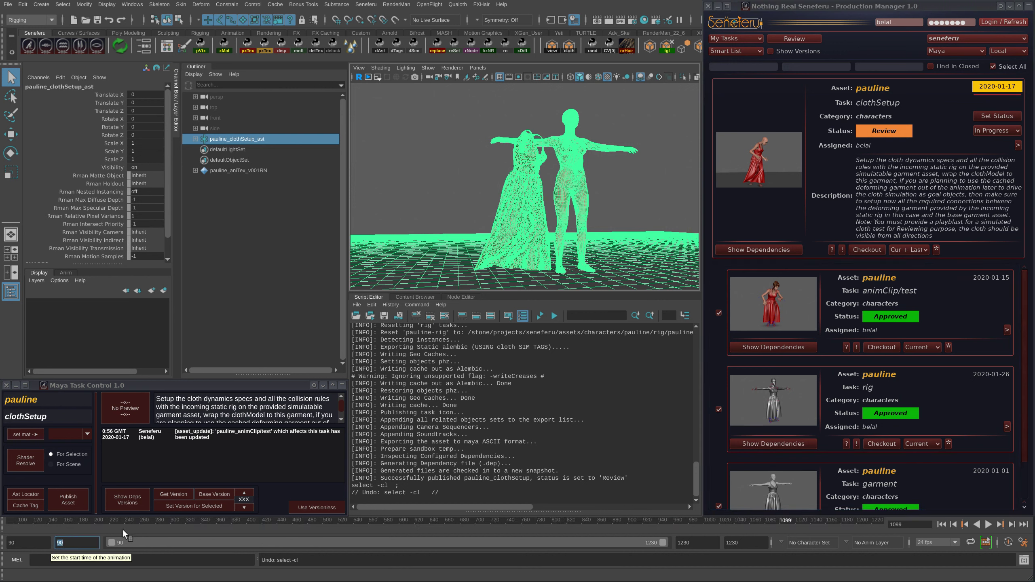
double_click(14, 547)
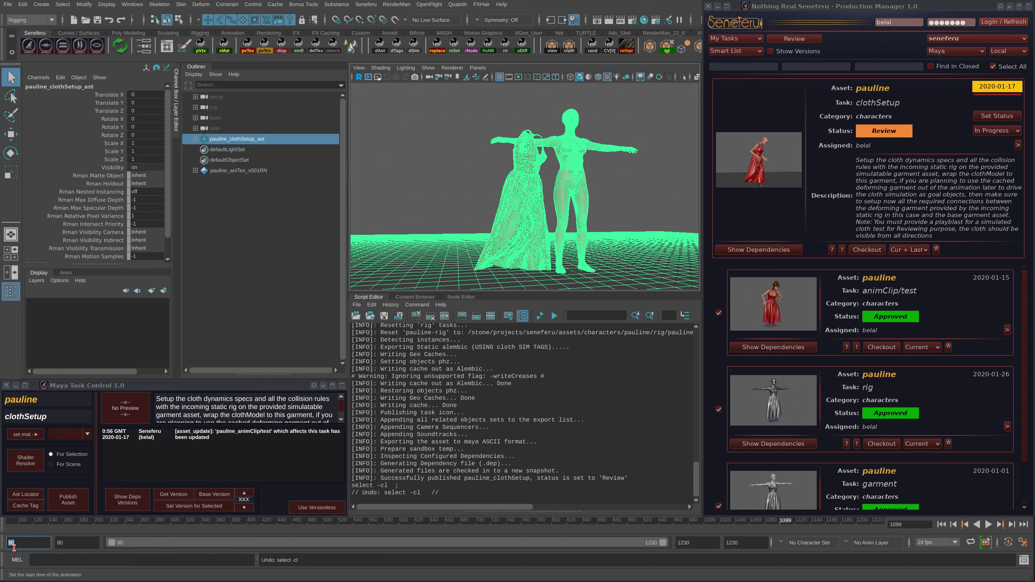
type("900")
key("Return")
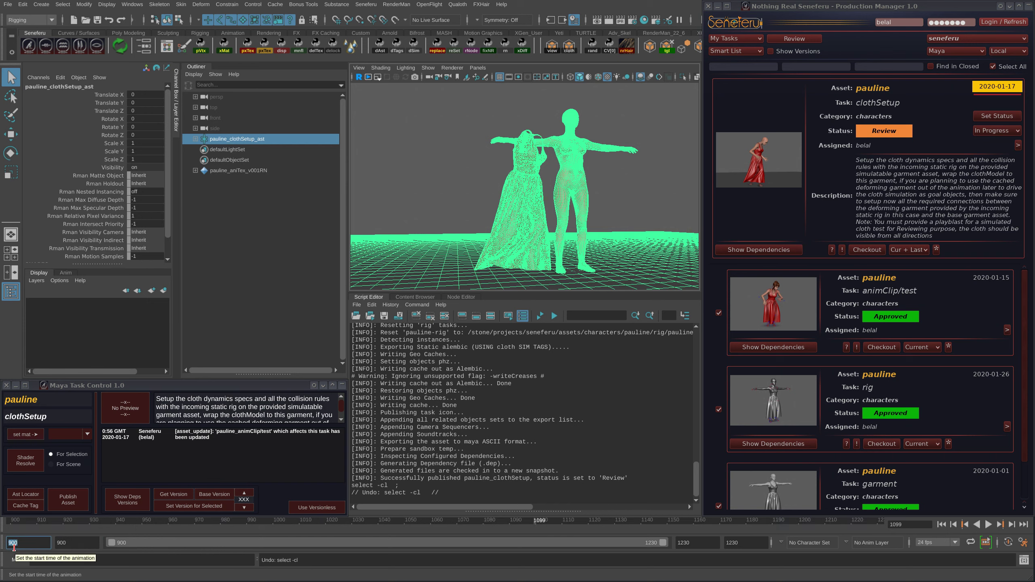
Go to frame 987, play the published cloth setup from there to check the dress motion, and stop playback
left_click(239, 520)
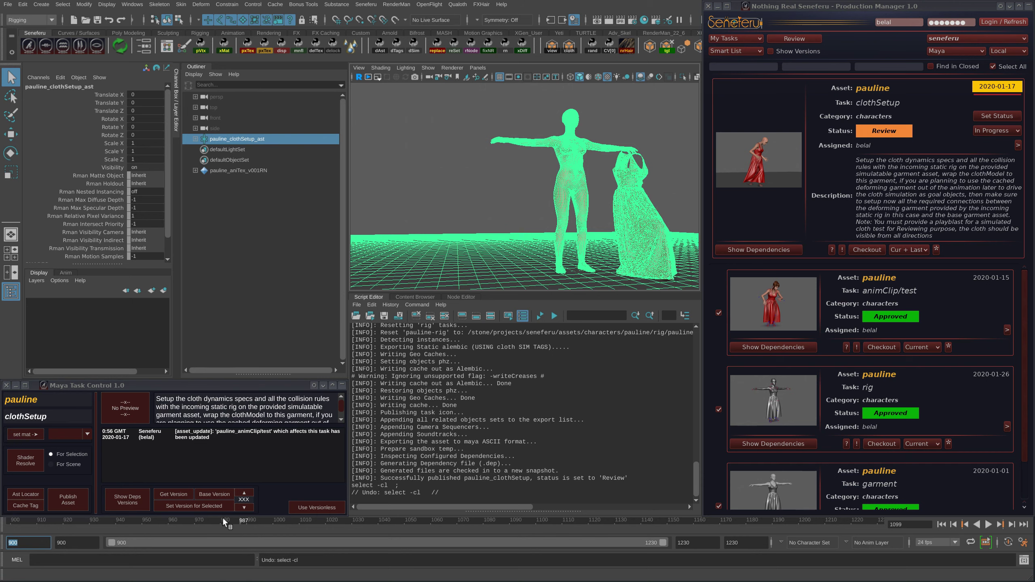
key("alt+v")
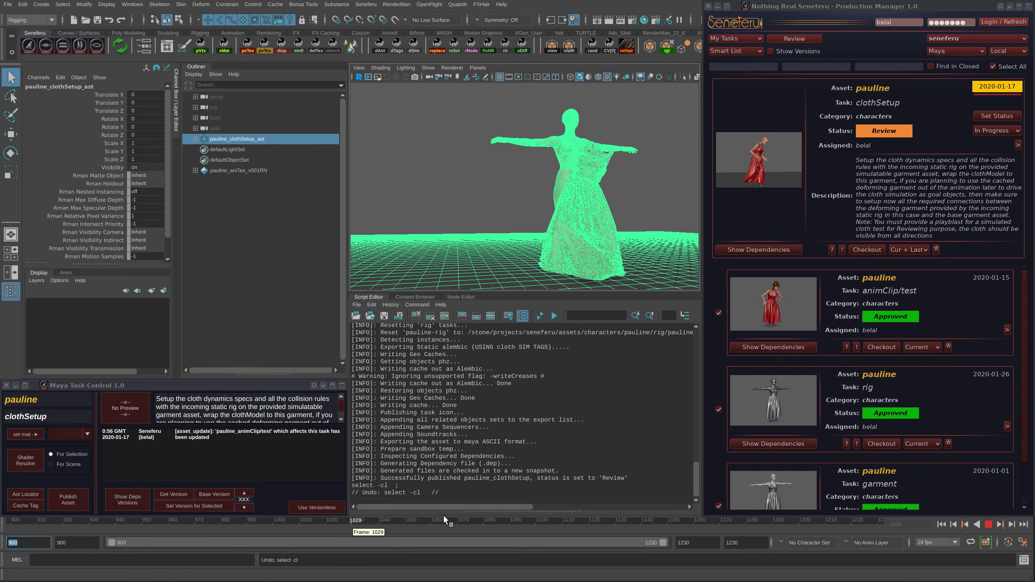
key("alt+v")
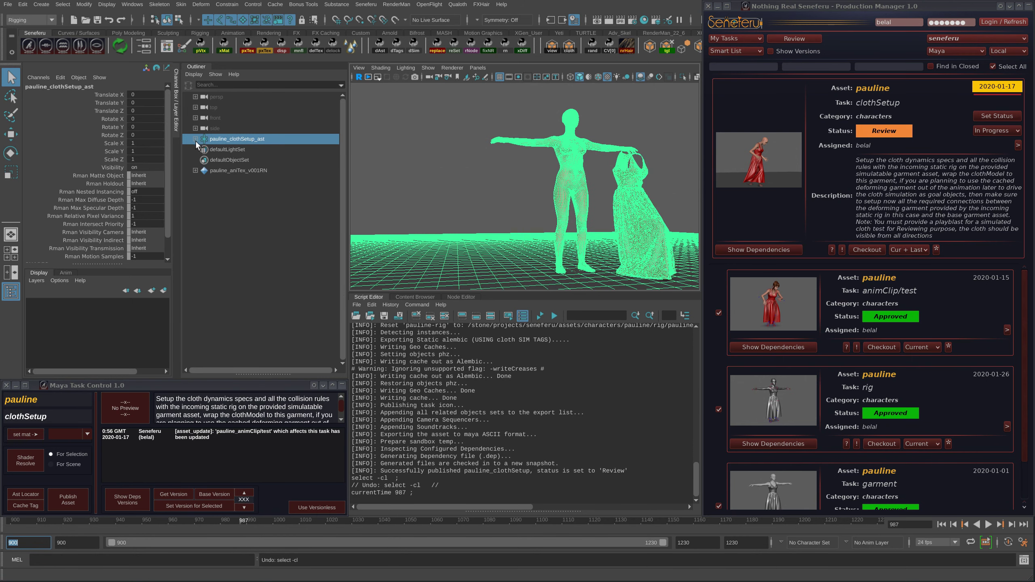
Select pauline_rig_ast inside pauline_clothSetup_ast and get its asset version in Maya Task Control
left_click(196, 139)
left_click(245, 171)
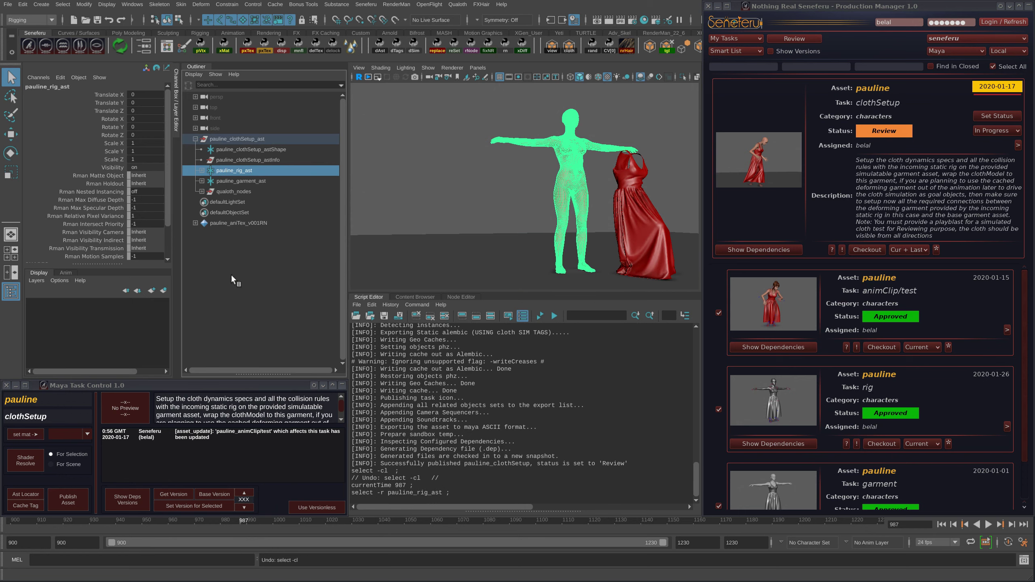
left_click(169, 497)
Start a new scene without saving the current one, and switch Production Manager to the VFX/CG Sup review list
key("ctrl+n")
left_click(775, 370)
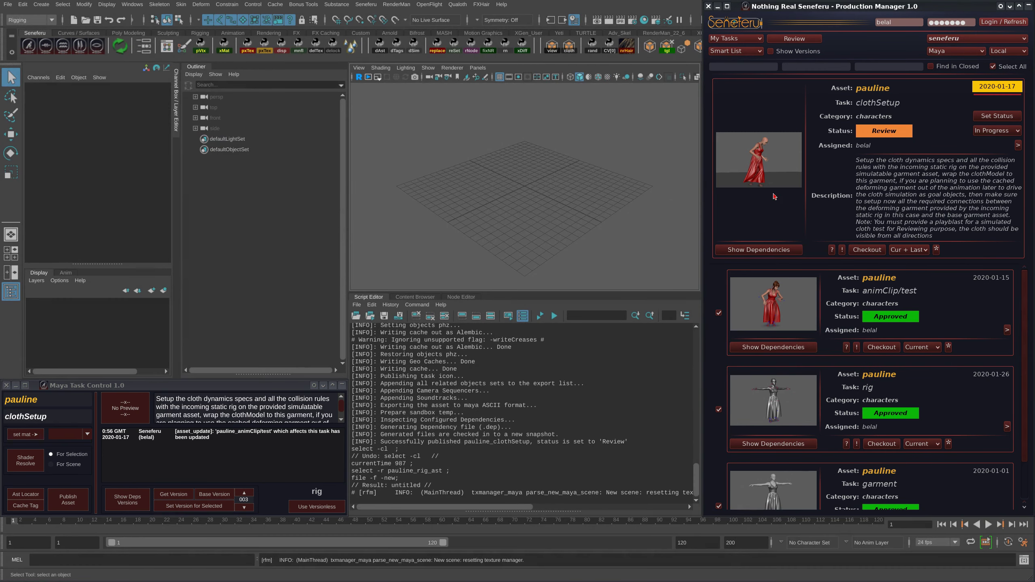
left_click(736, 39)
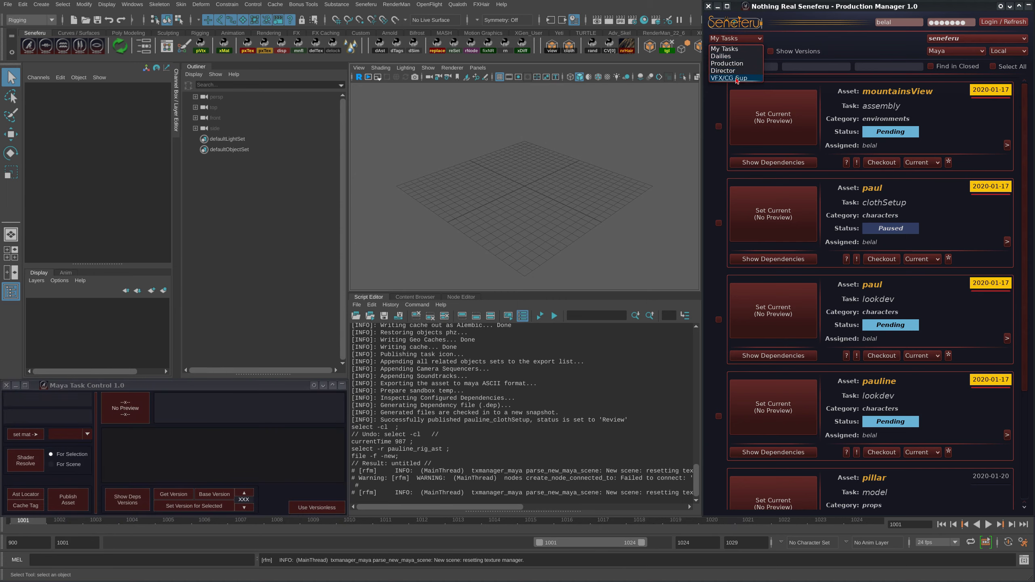
left_click(729, 78)
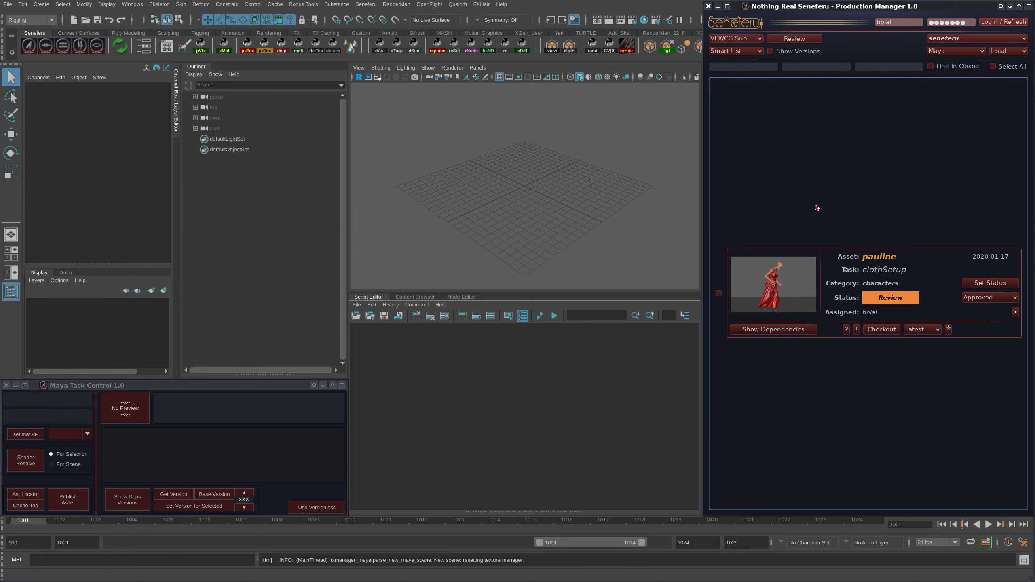
Watch the pauline_clothSetup_v001.mov playblast from the clothSetup review task, and close the player
left_click(774, 285)
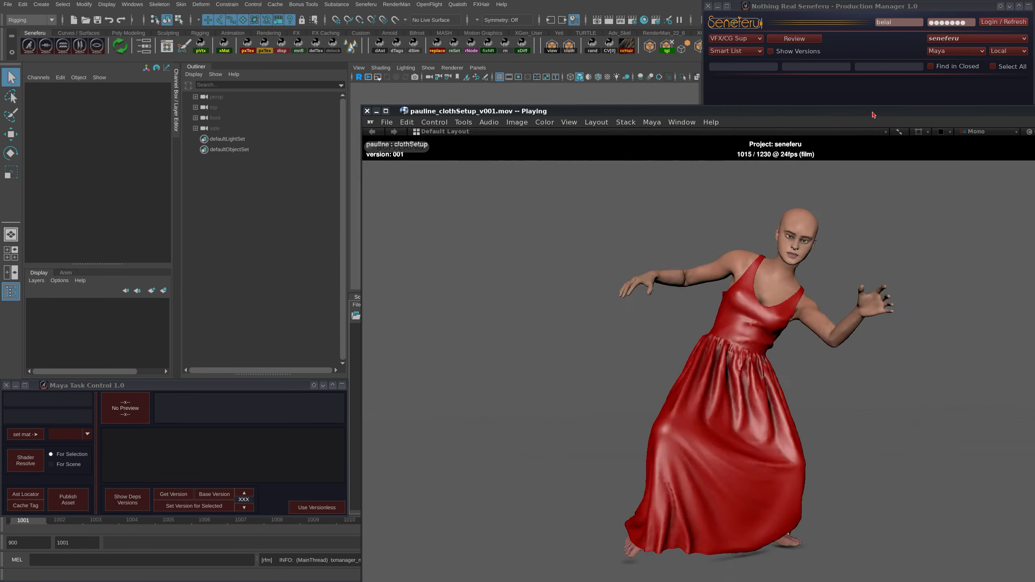
left_click_drag(883, 109, 595, 58)
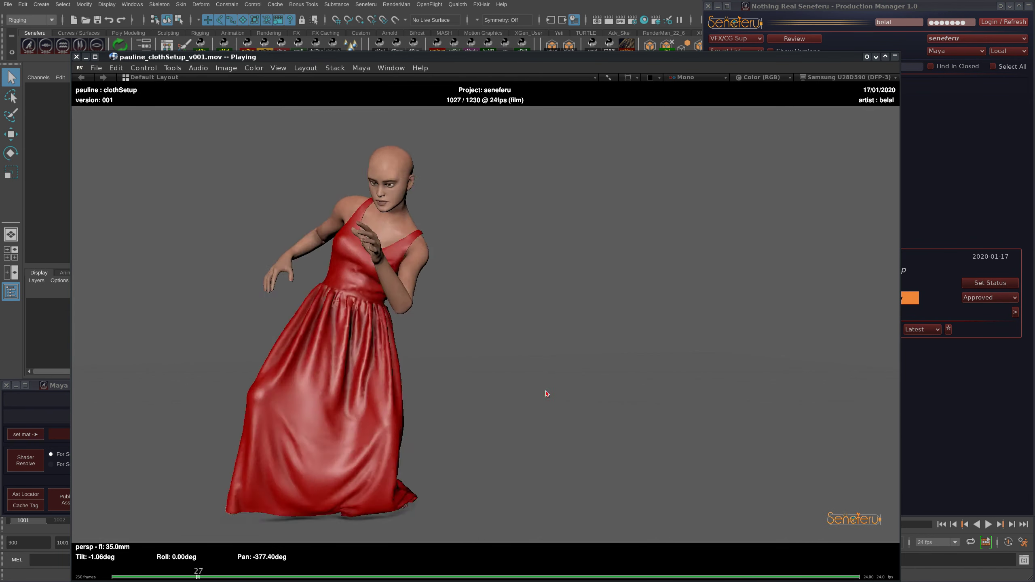
key("q")
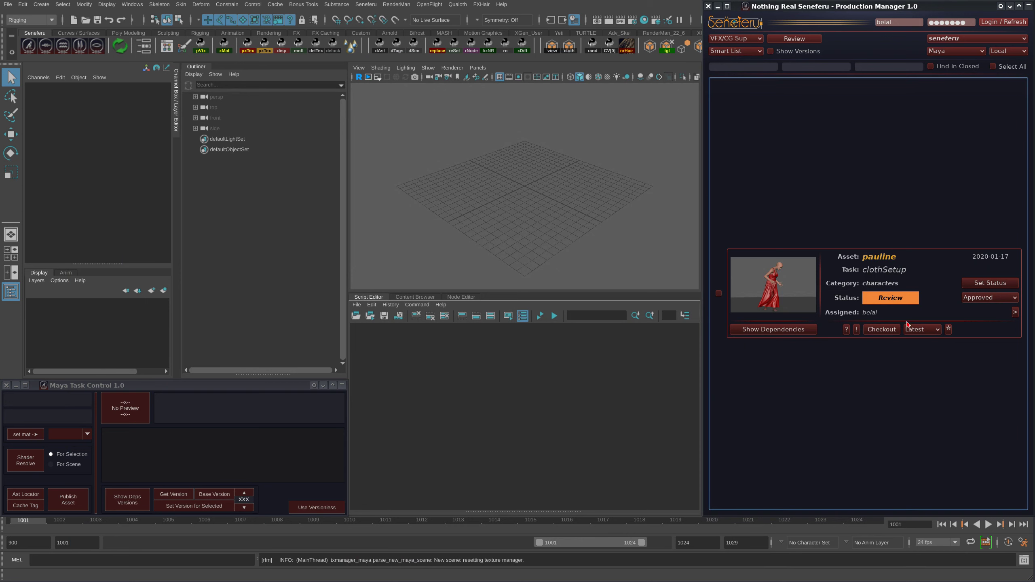
Set the status of pauline's clothSetup task to Approved, read the resulting task notifications and confirm them
left_click(991, 282)
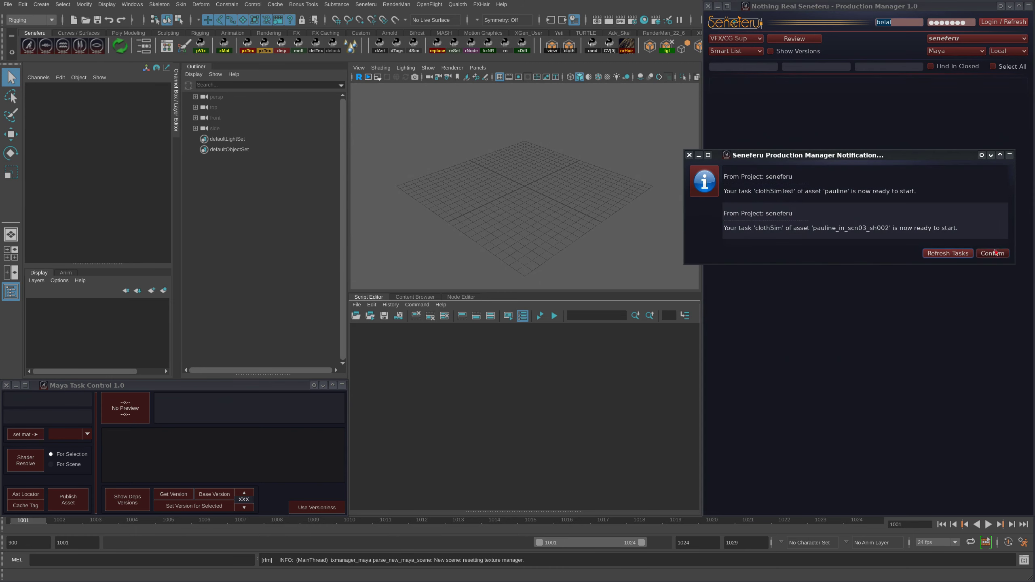
left_click(956, 240)
left_click(938, 258)
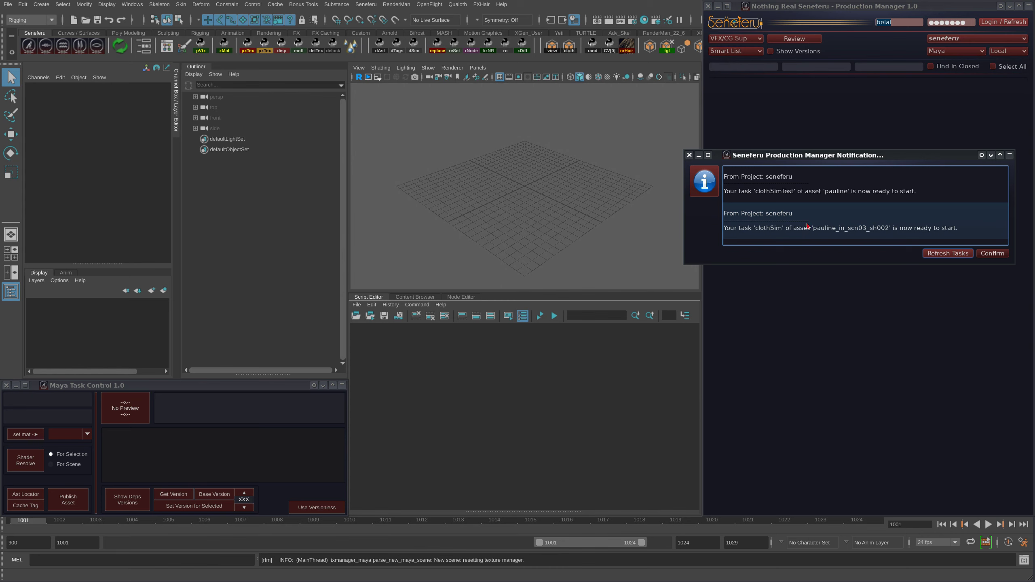
left_click_drag(823, 155, 458, 112)
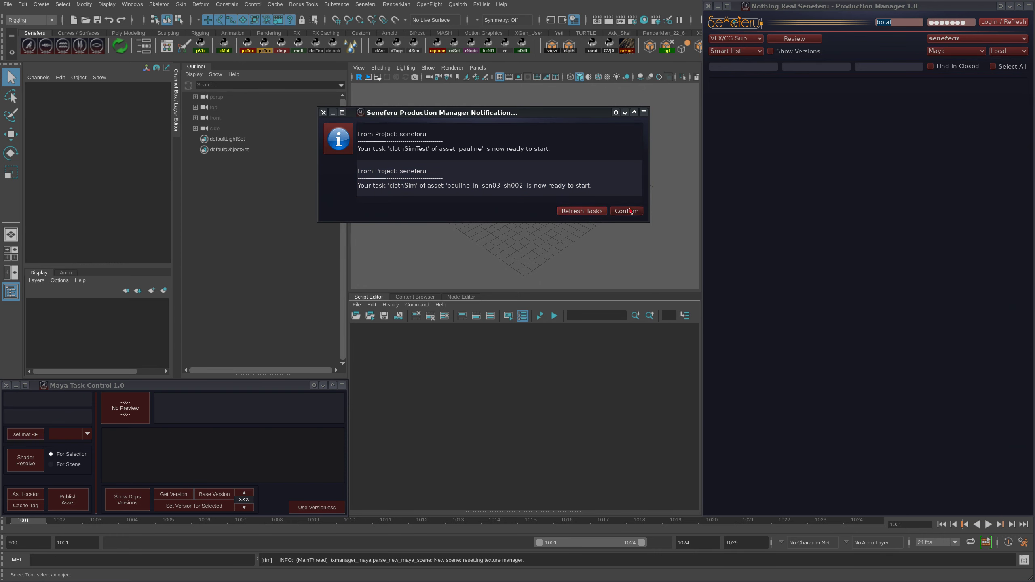
left_click(582, 210)
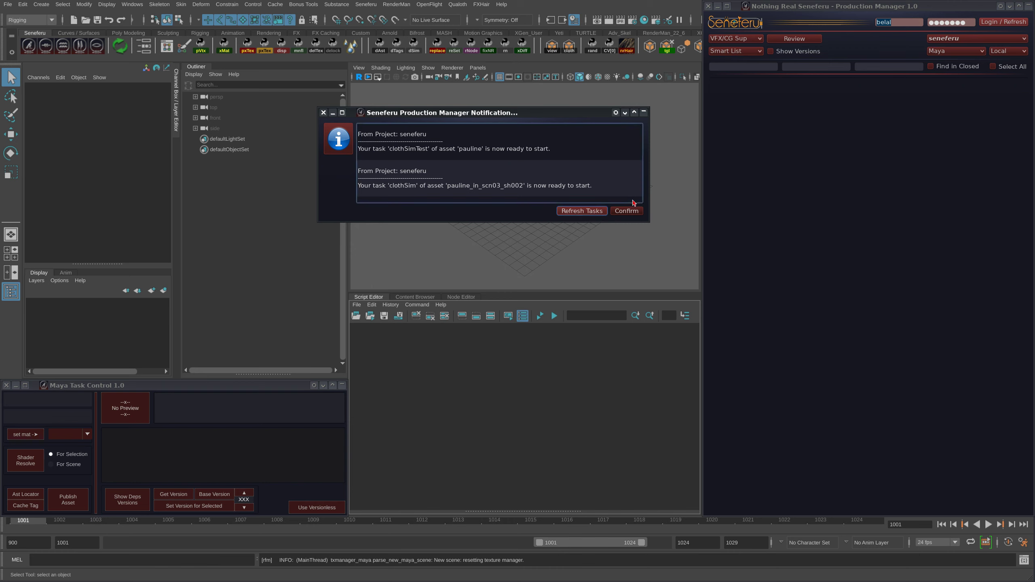
left_click(624, 211)
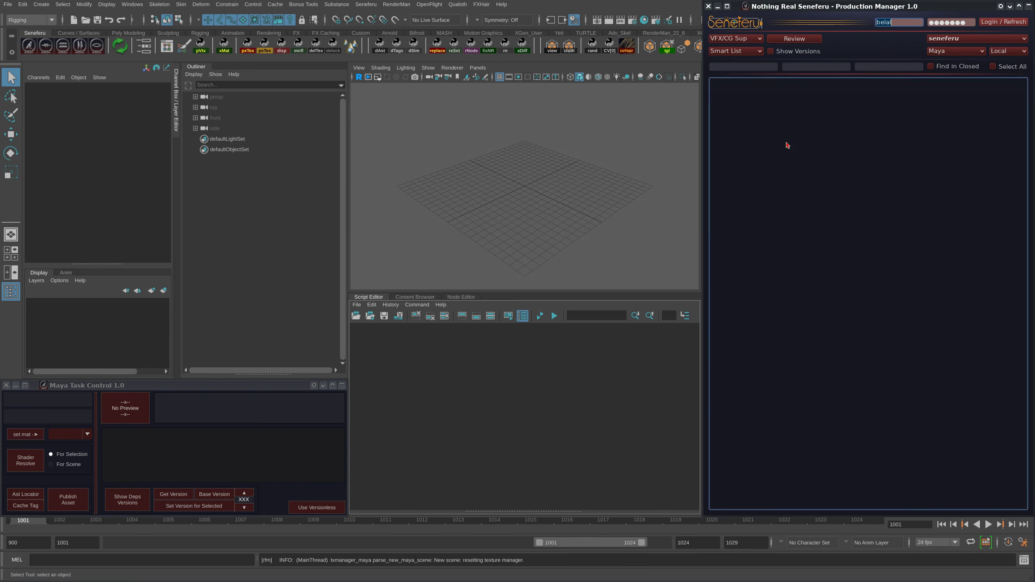
left_click(529, 191)
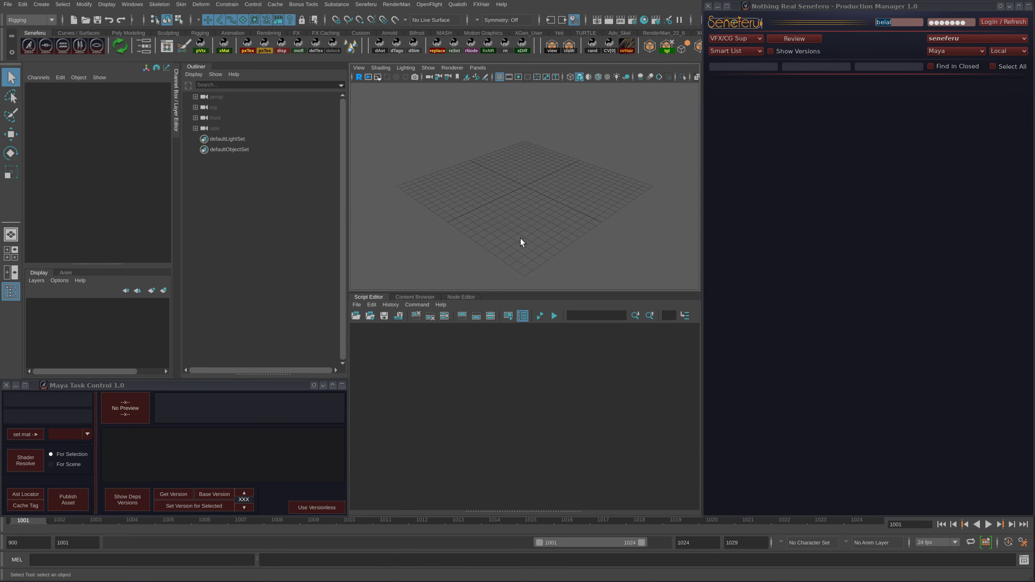
Return Production Manager to My Tasks and filter the list by the task name clothS
left_click_drag(520, 243, 512, 245, "alt")
left_click(736, 38)
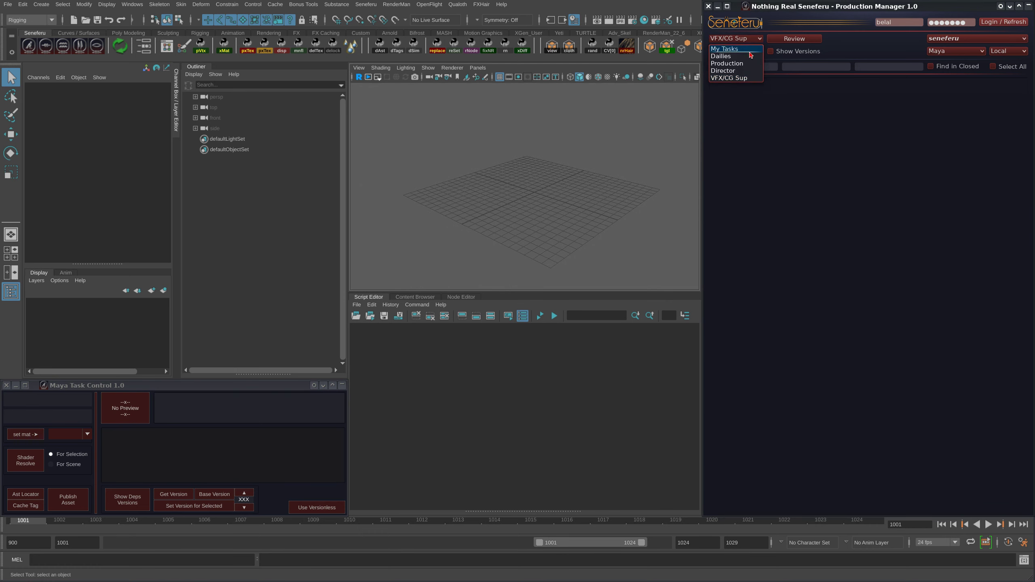
left_click(752, 55)
left_click_drag(1022, 142, 1003, 127)
left_click(744, 68)
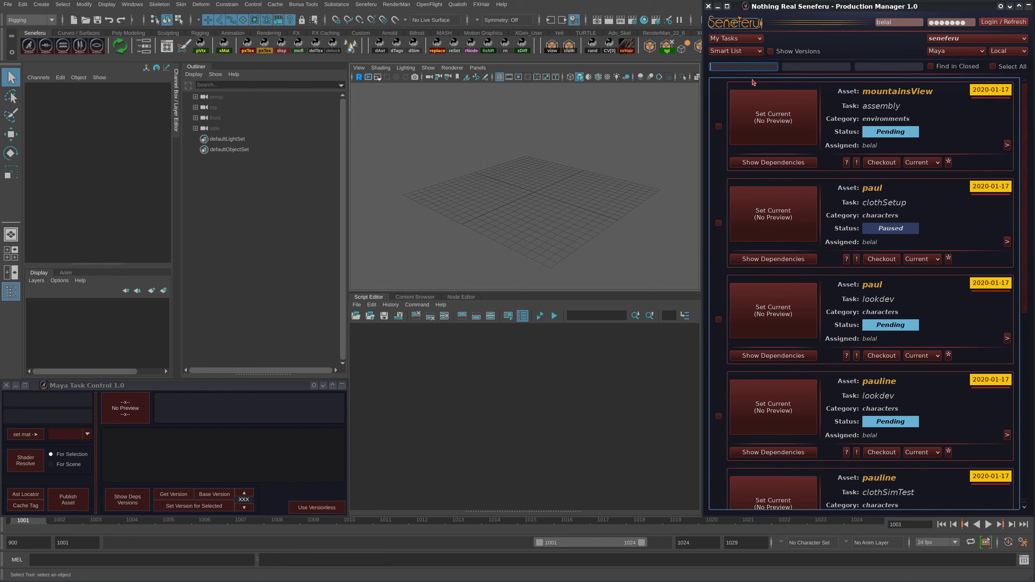
left_click(836, 151)
left_click(795, 67)
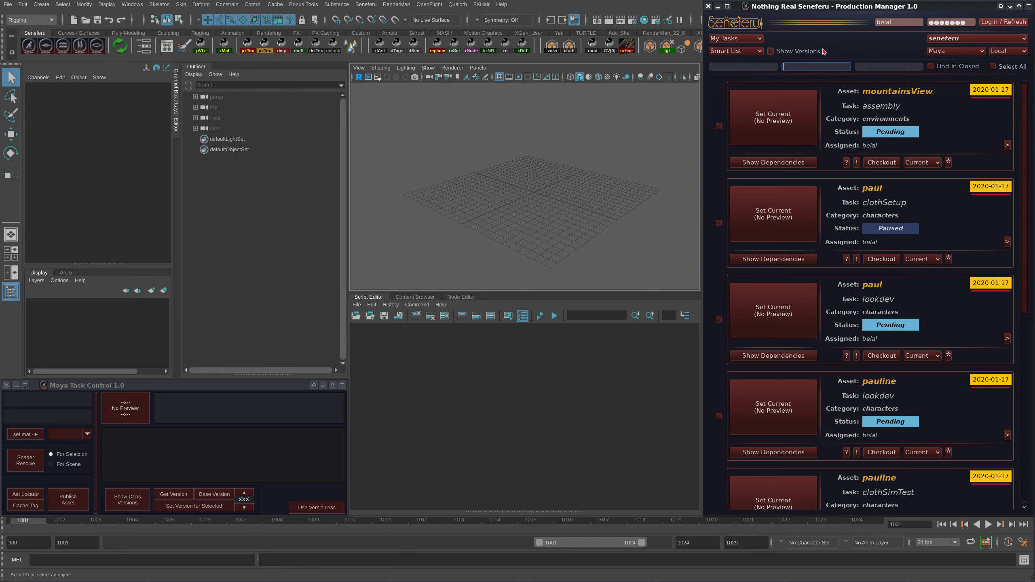
type("clothS")
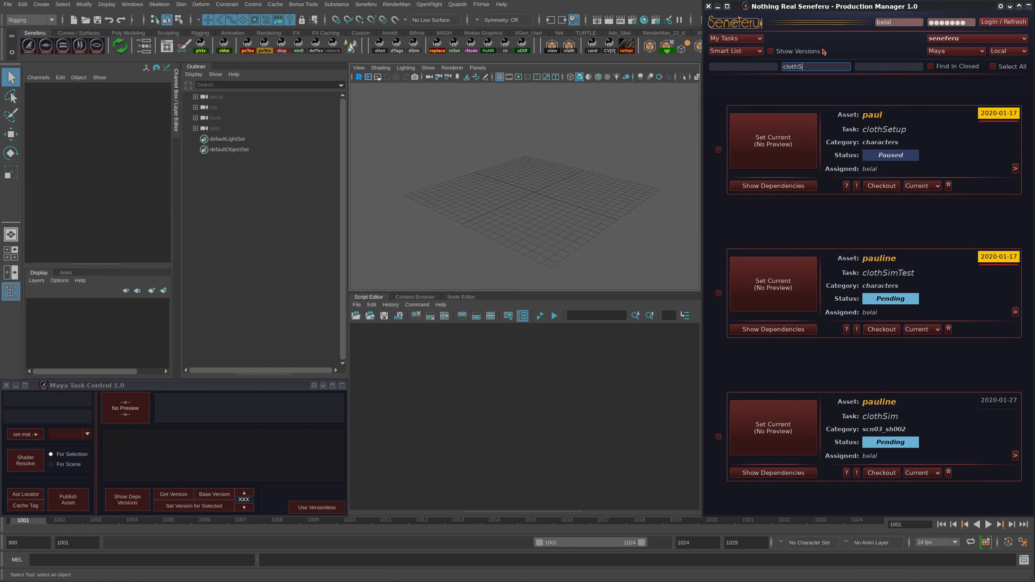
Open pauline's clothSimTest task with its dependencies and set its status to In Progress
left_click(768, 289)
left_click(779, 285)
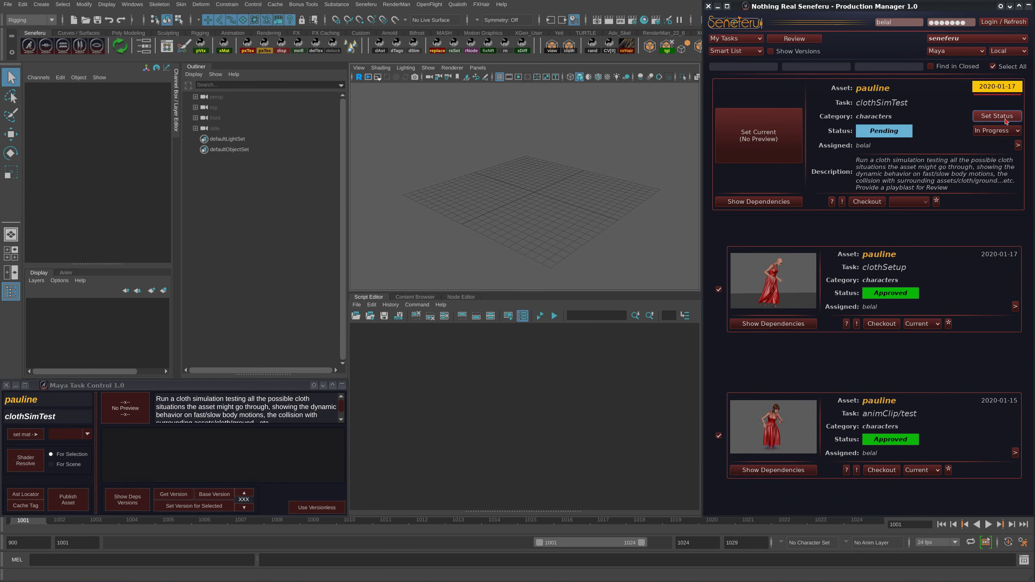
left_click(1002, 115)
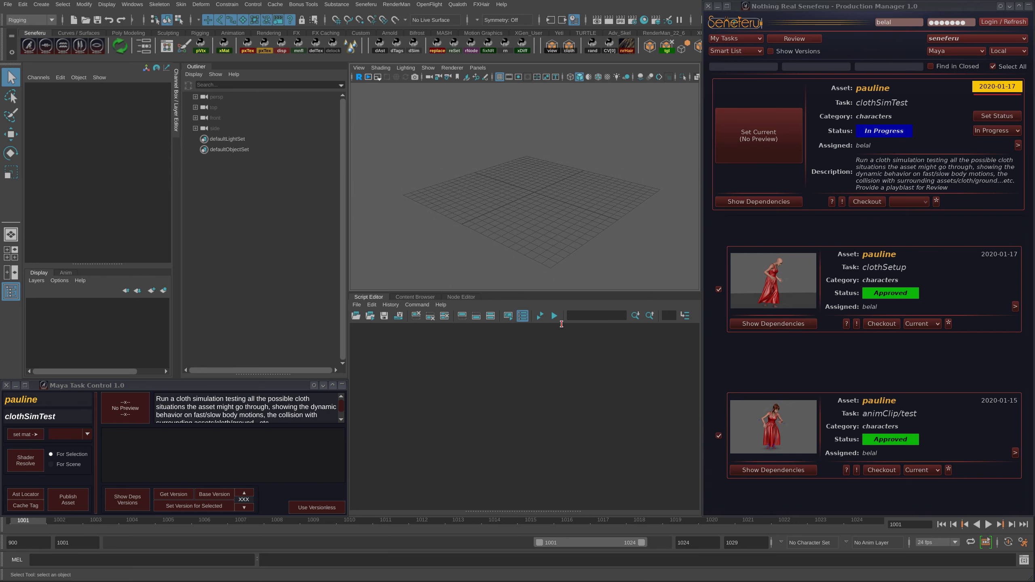
Load the clothSimTest task's dependencies into the scene and clear the Script Editor history
left_click(782, 201)
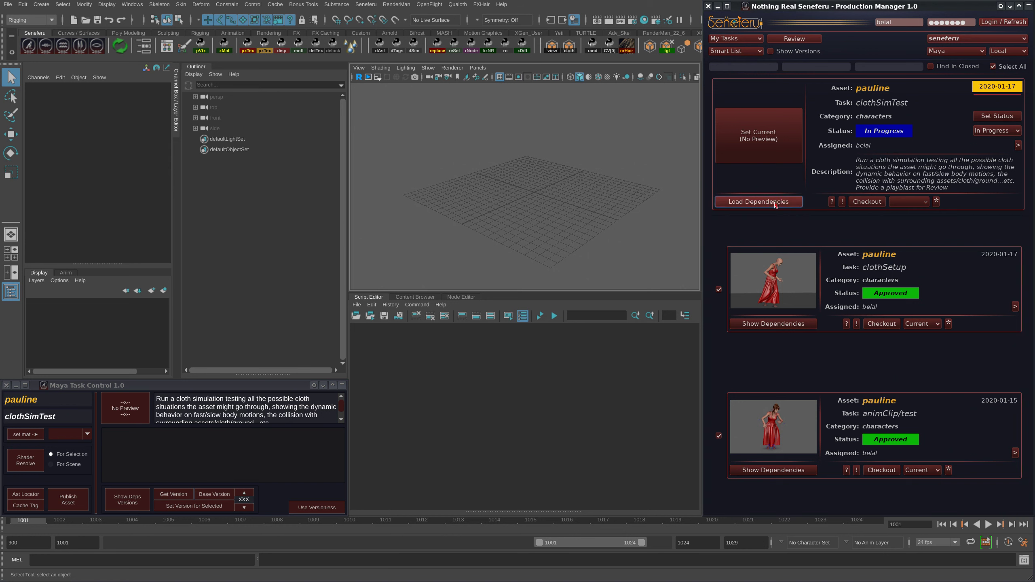
left_click(776, 203)
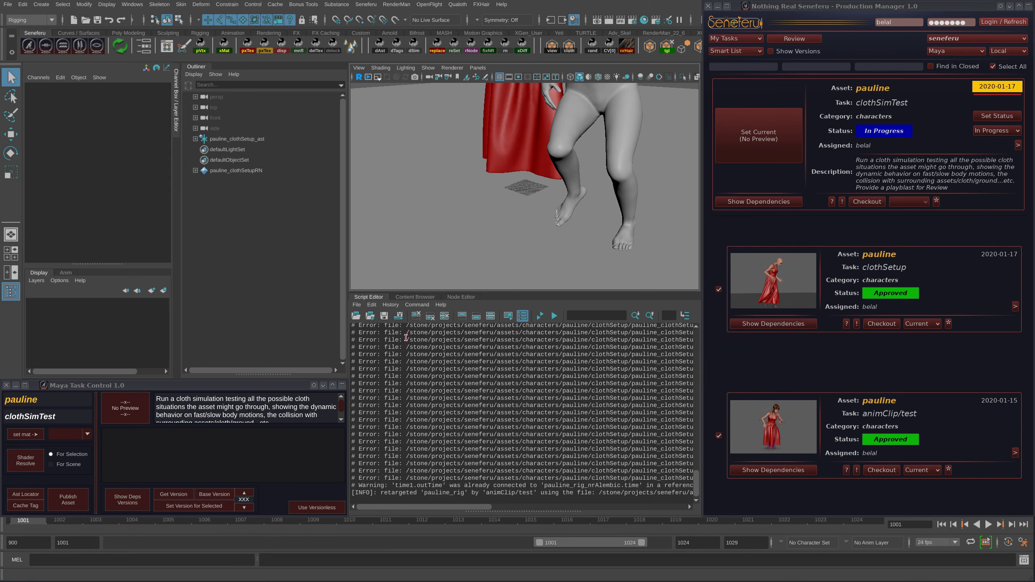
left_click(446, 317)
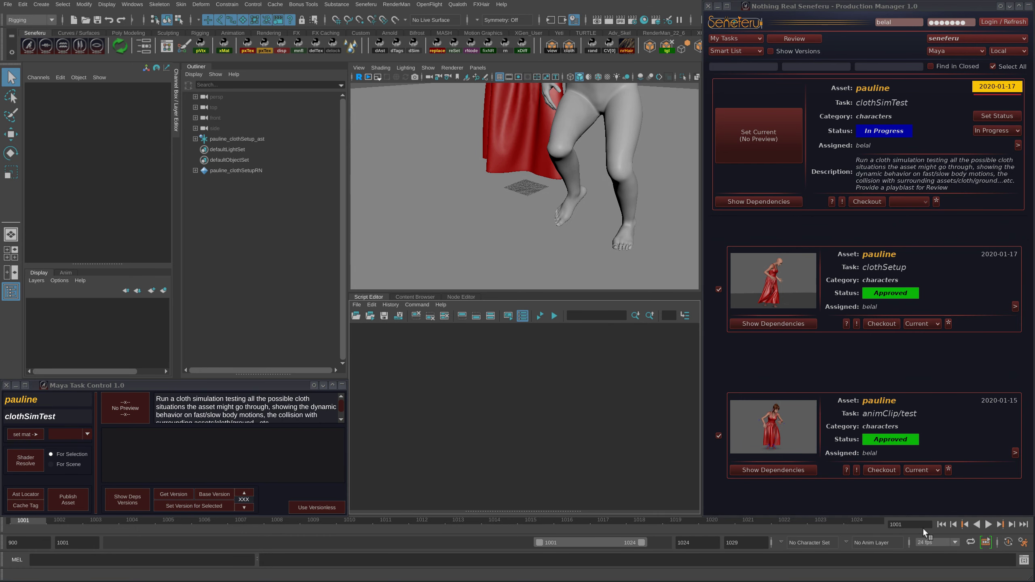
Set the playback start to frame 900 and go to the start of the range
left_click_drag(909, 525, 893, 525)
double_click(75, 539)
type("900")
key("Return")
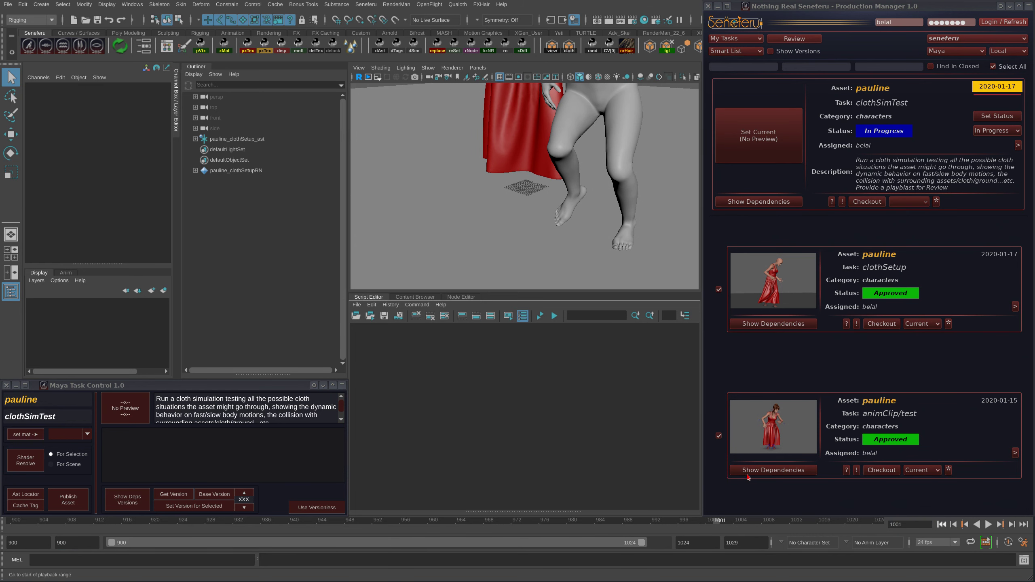
left_click(942, 525)
Examine the loaded character and dress from several angles, with pauline_rig_ast selected inside pauline_clothSetup_ast
right_click_drag(578, 174, 479, 172, "alt")
middle_click_drag(478, 173, 491, 239, "alt")
right_click_drag(522, 231, 608, 246, "alt")
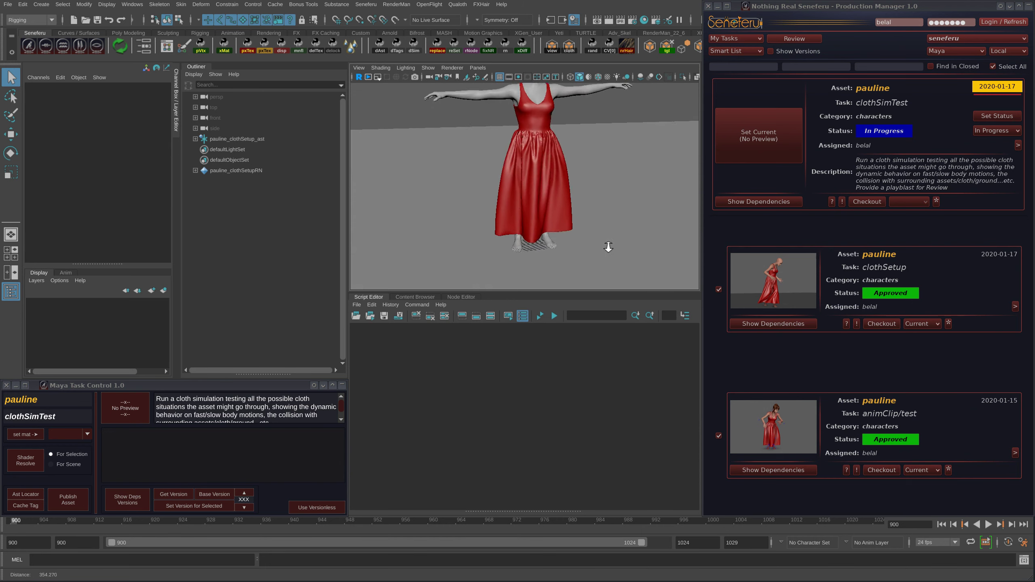
left_click_drag(608, 246, 574, 243, "alt")
right_click_drag(574, 244, 521, 229, "alt")
left_click_drag(520, 228, 515, 199, "alt")
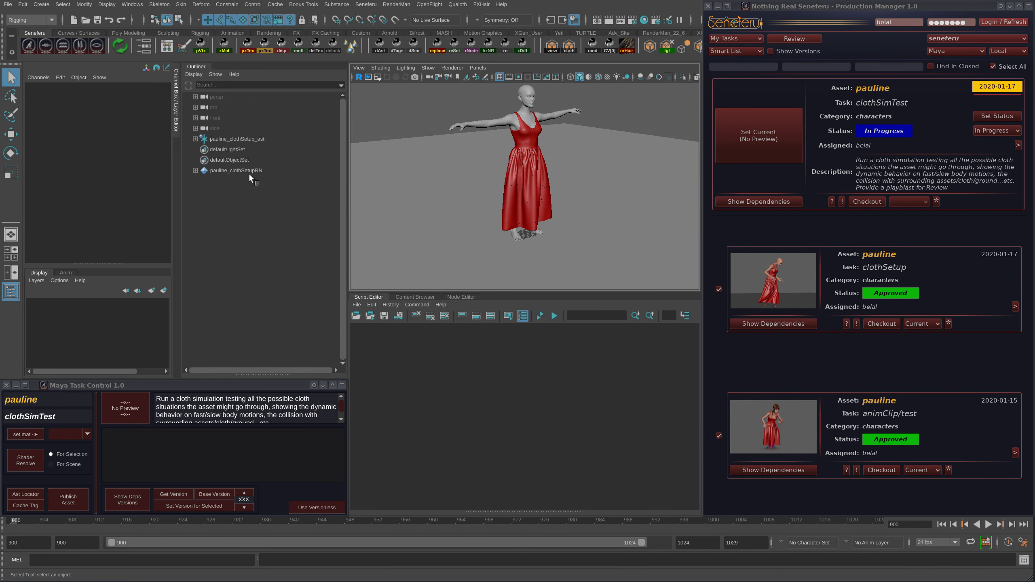
left_click(195, 139)
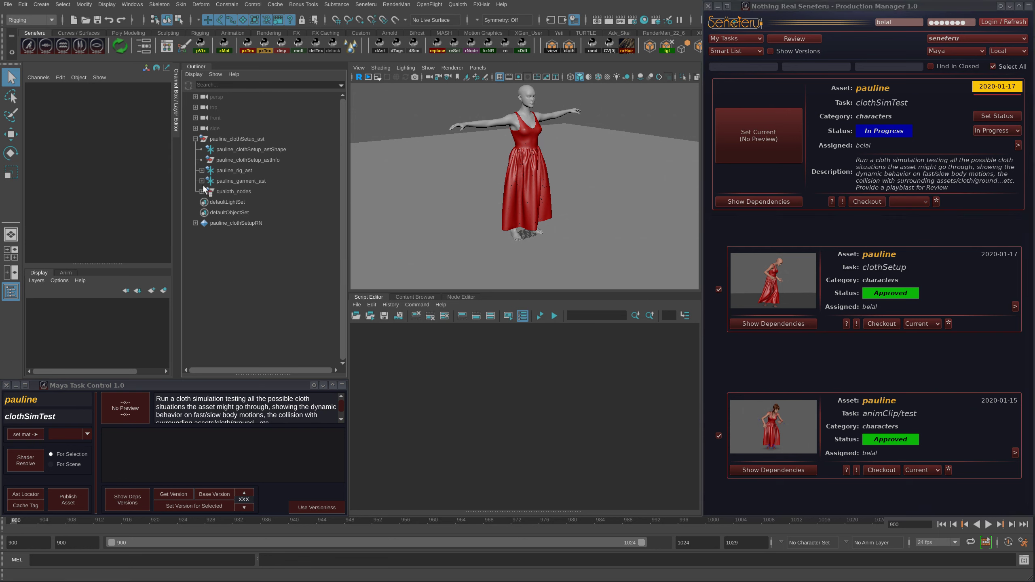
left_click(229, 171)
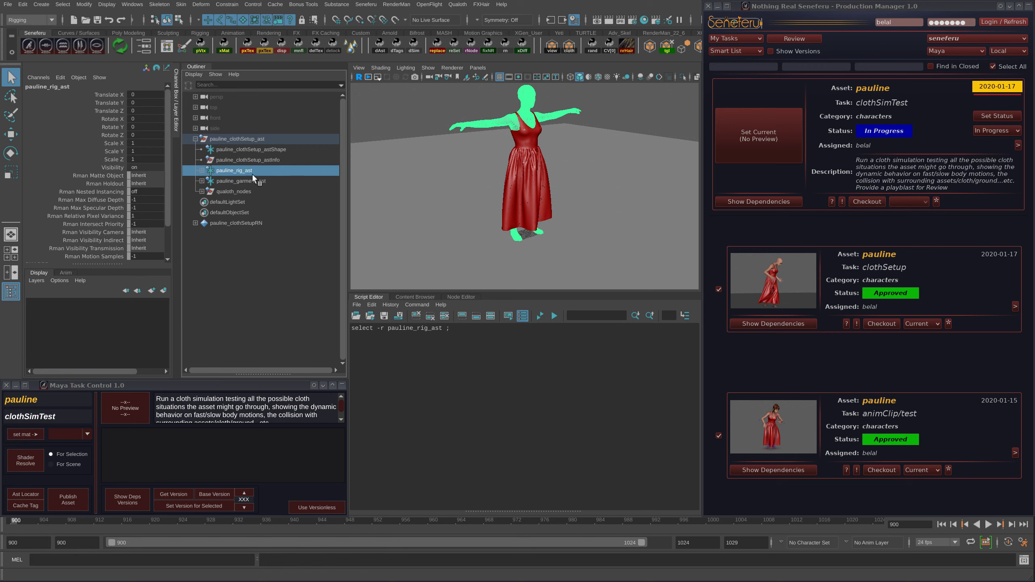
left_click_drag(511, 208, 479, 227, "alt")
right_click_drag(478, 227, 495, 196, "alt")
middle_click_drag(496, 195, 524, 187, "alt")
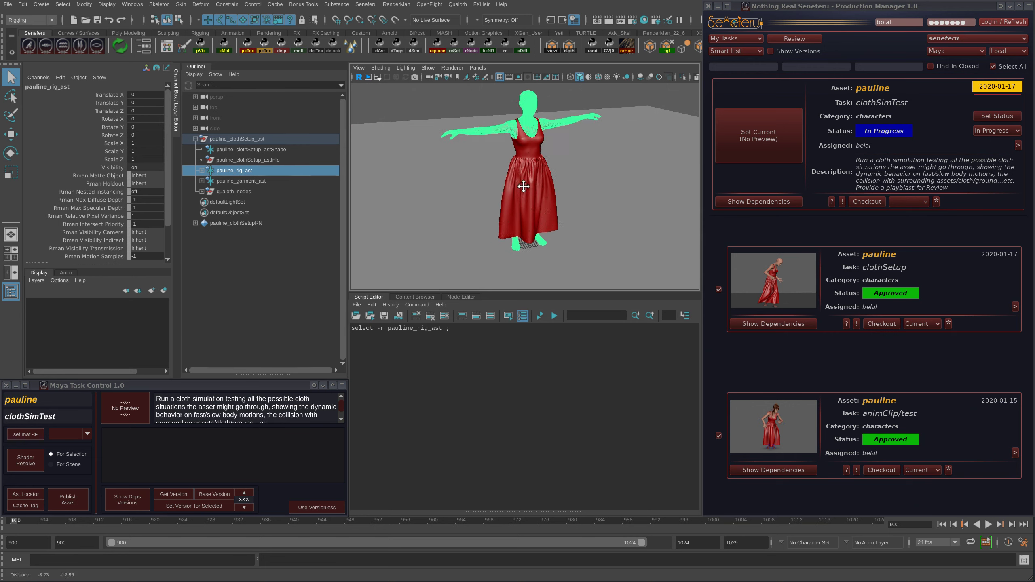
left_click_drag(523, 187, 545, 196, "alt")
right_click_drag(546, 197, 532, 180, "alt")
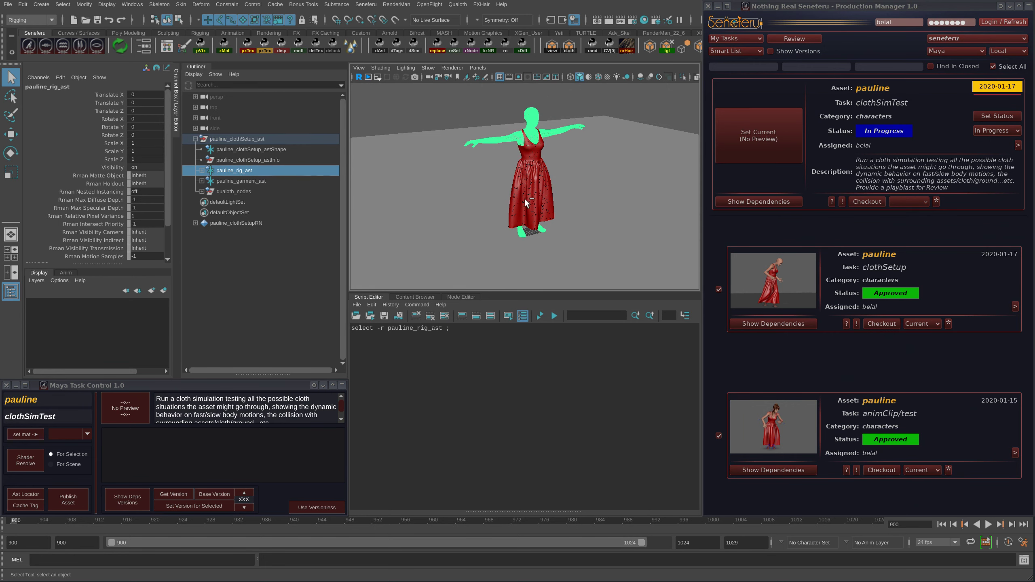
Start a new scene without saving the current one, and check out pauline's approved clothSetup task
key("ctrl+n")
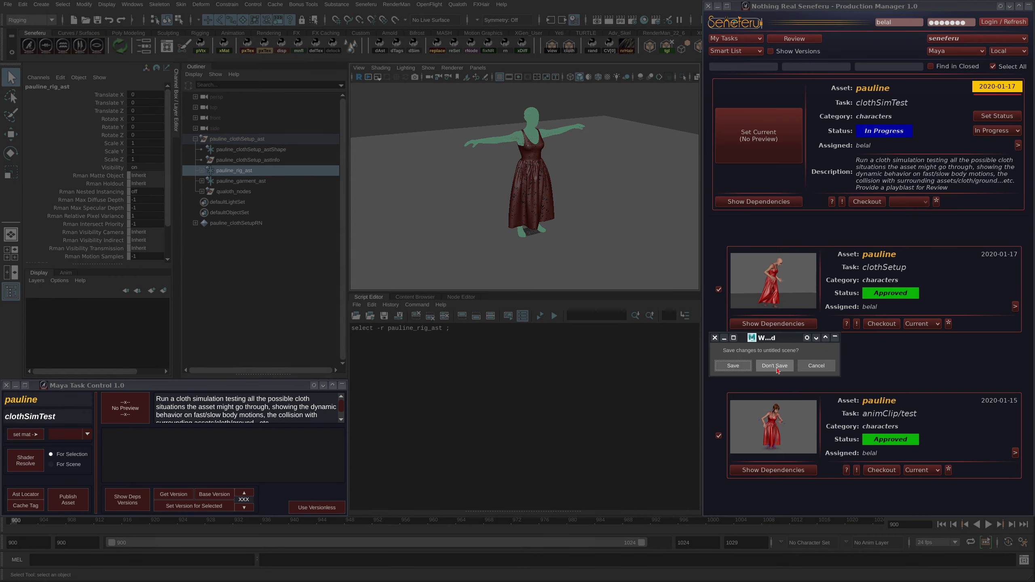
left_click(775, 368)
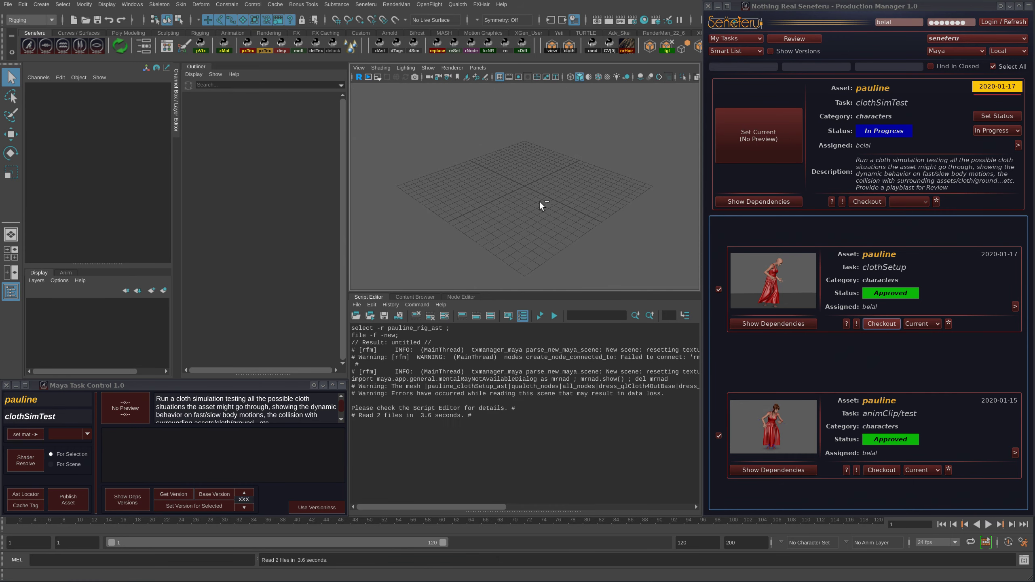
Examine the checked-out character and dress from several angles, and move the timeline to frame 1003
right_click_drag(611, 135, 570, 136, "alt")
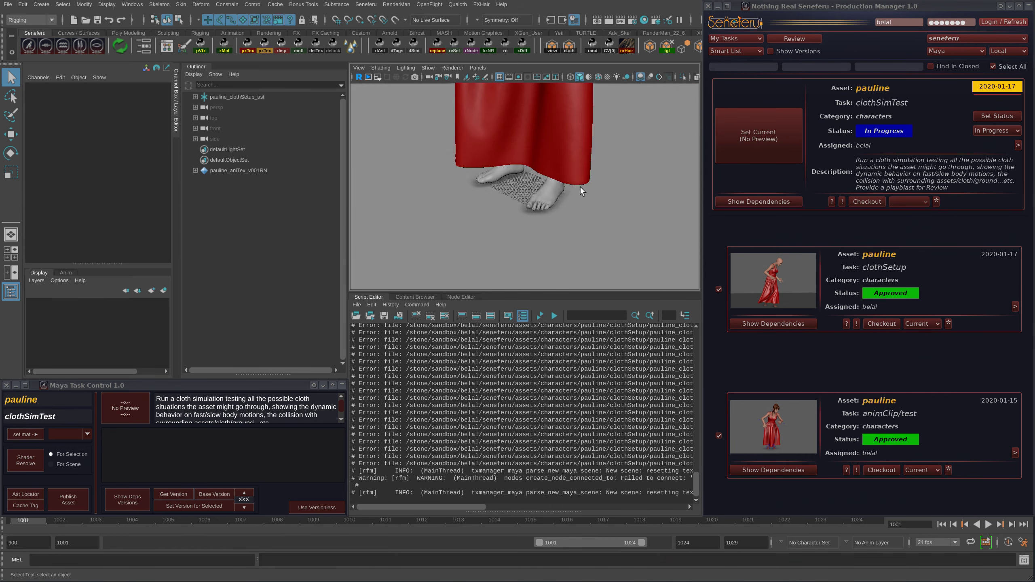
middle_click_drag(571, 136, 583, 212, "alt")
right_click_drag(582, 212, 544, 206, "alt")
middle_click_drag(545, 206, 526, 238, "alt")
left_click_drag(527, 239, 555, 225, "alt")
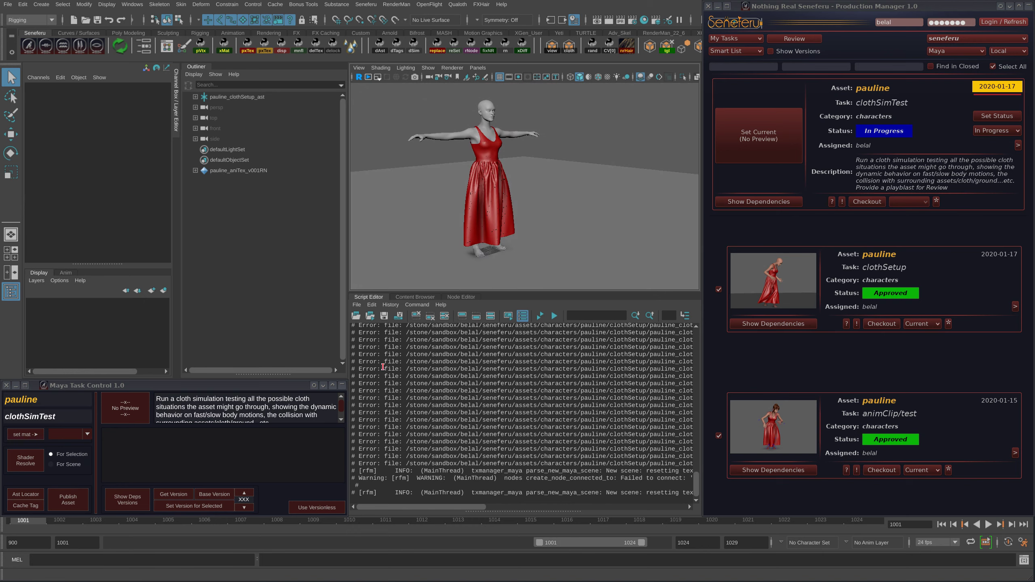
left_click(150, 523)
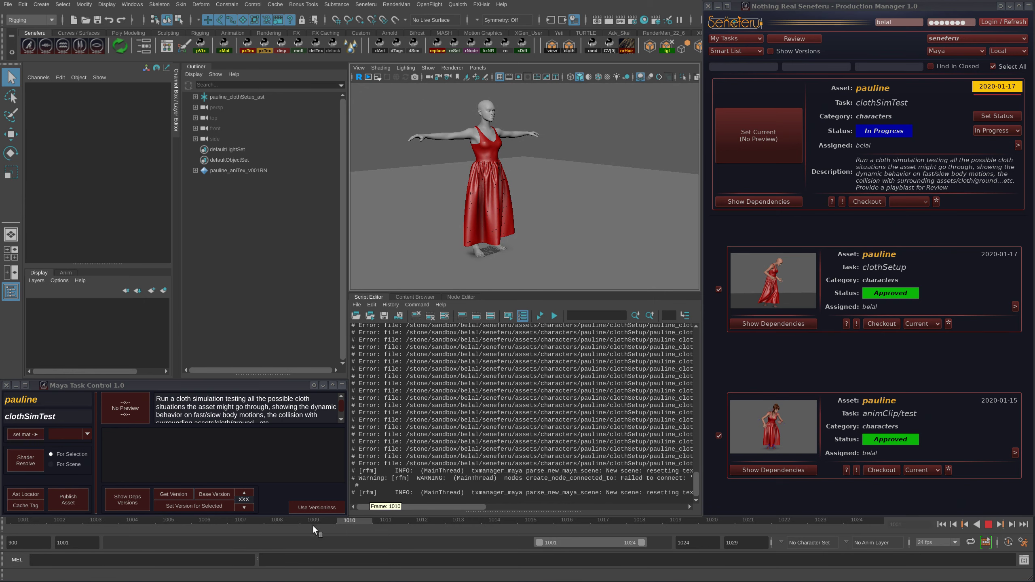
left_click(102, 523)
left_click_drag(571, 228, 543, 241, "alt")
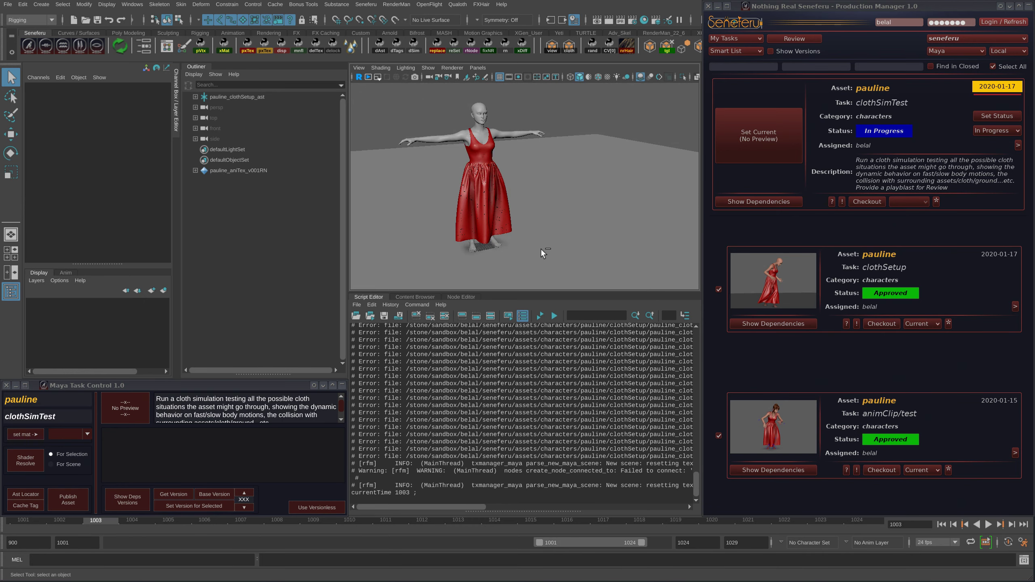
Start a new scene, bring in pauline's clothSetup asset for the clothSimTest task, and expand pauline_clothSetup_ast in the Outliner
key("ctrl+n")
left_click(774, 370)
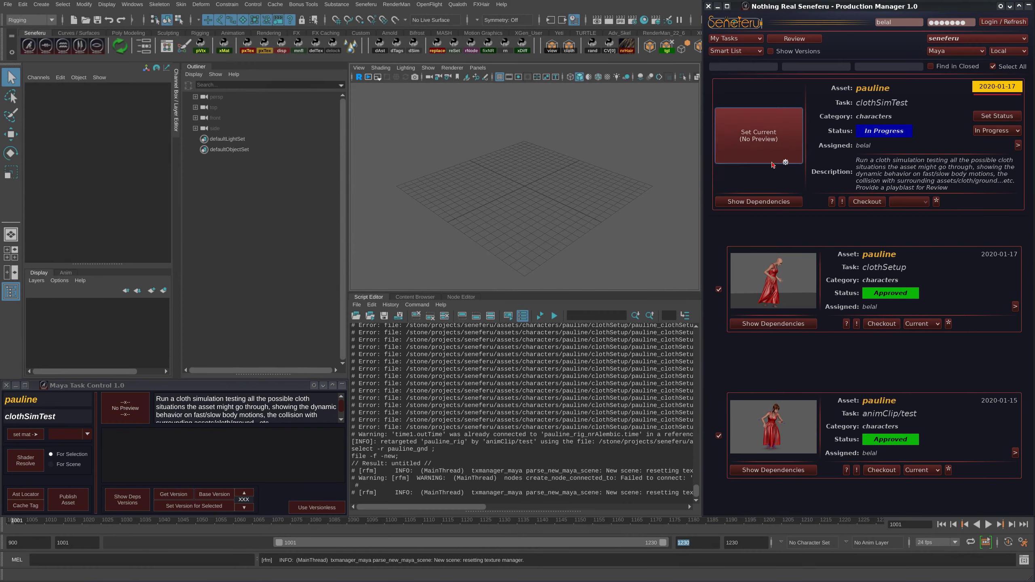
left_click(769, 204)
left_click(769, 205)
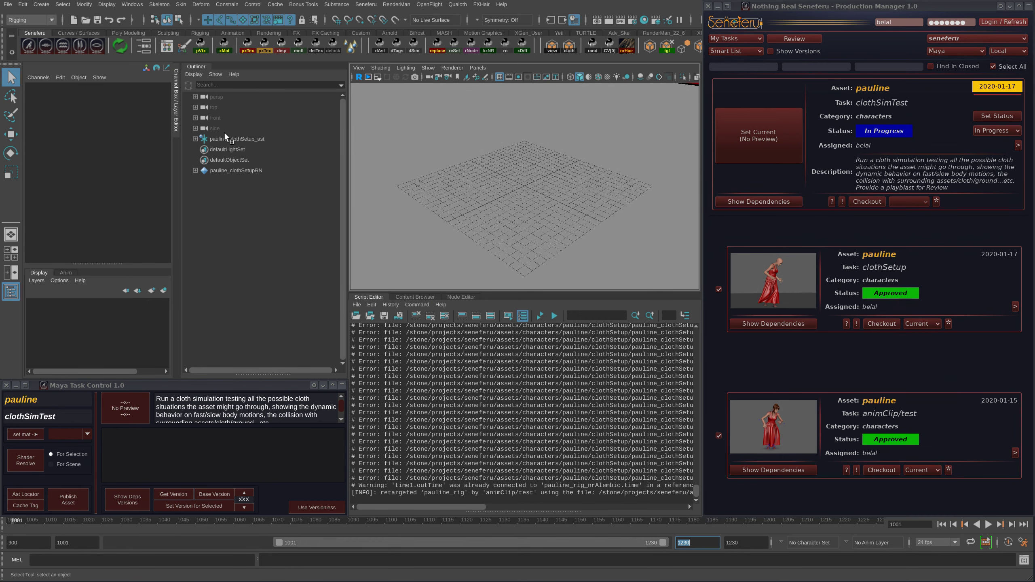
left_click(196, 139)
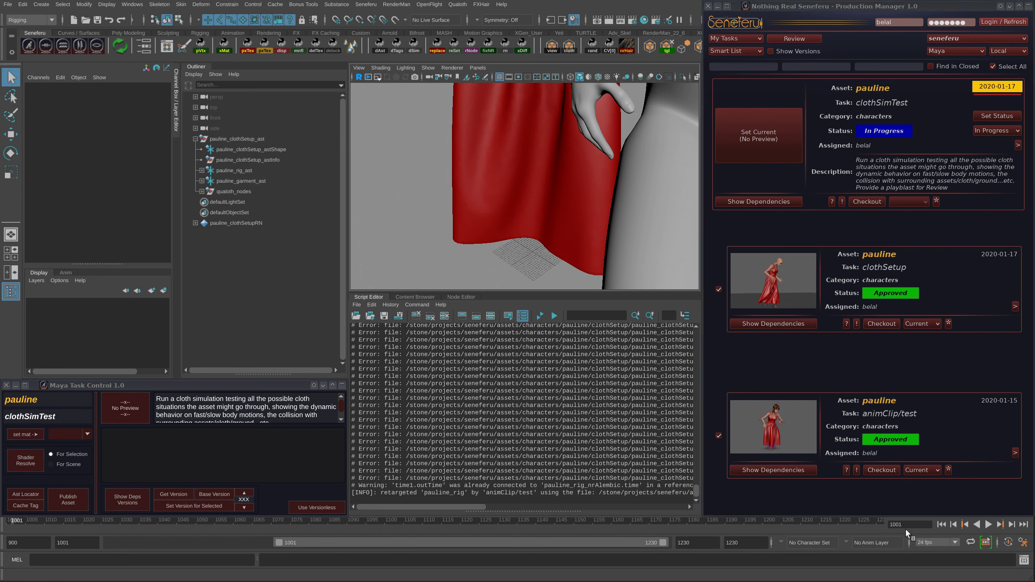
Set the playback start to 900 and go to the first frame of the range
double_click(90, 547)
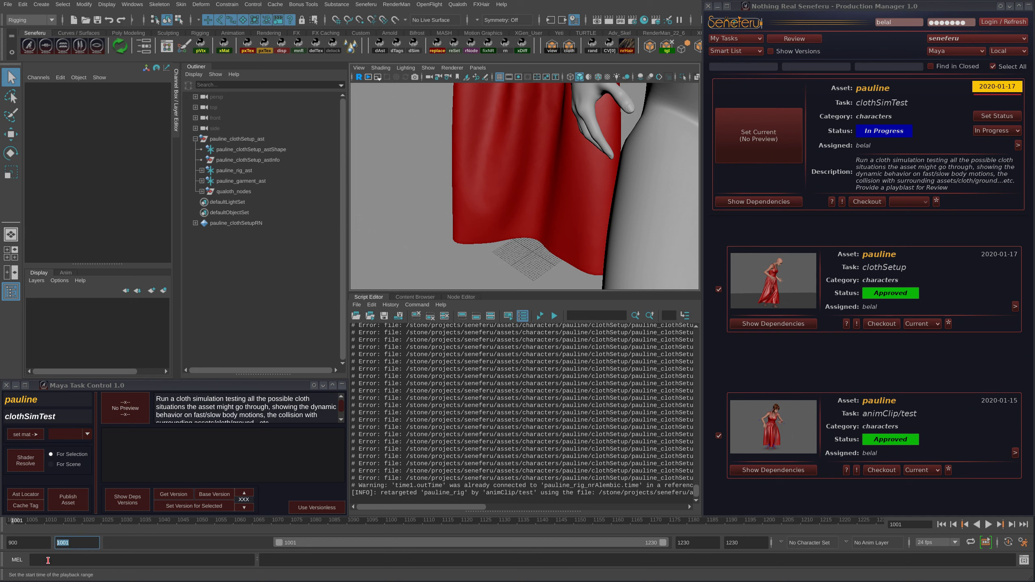
type("900")
key("Return")
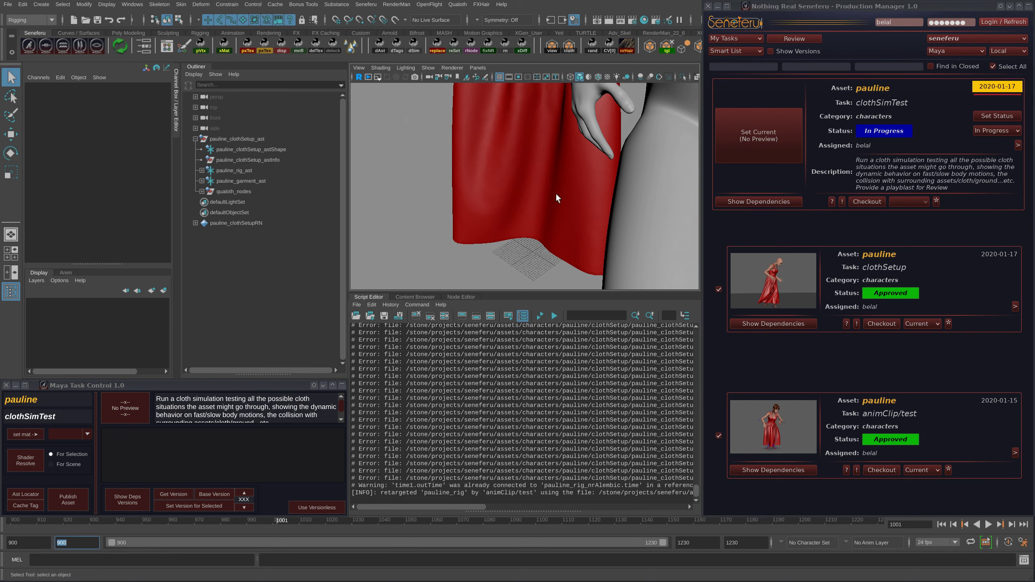
left_click(943, 524)
Look over the character and dress, and get the dependency version used by pauline_rig_ast
right_click_drag(607, 249, 490, 190, "alt")
left_click_drag(489, 190, 557, 176, "alt")
middle_click_drag(557, 176, 551, 206, "alt")
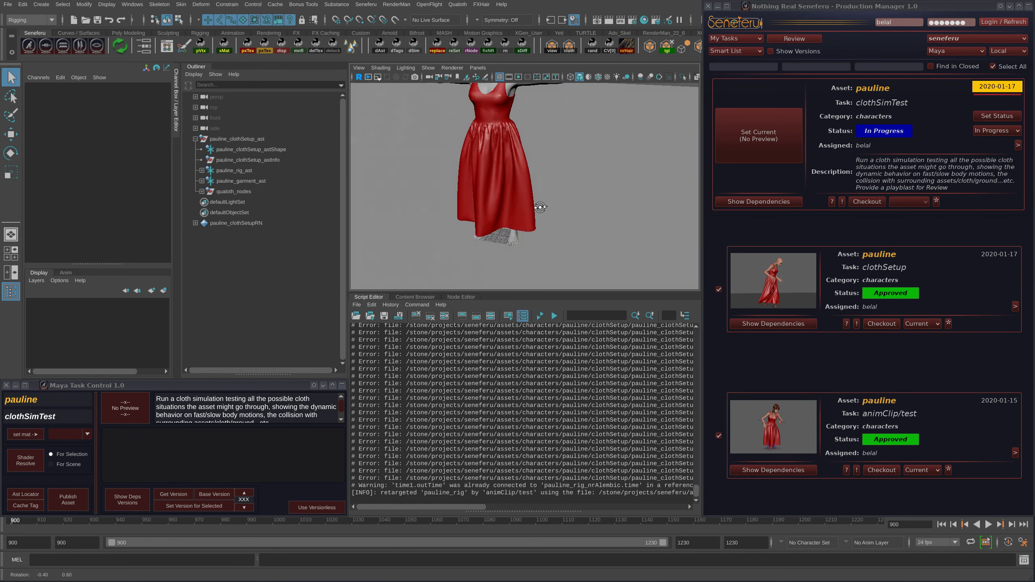
right_click_drag(551, 206, 501, 198, "alt")
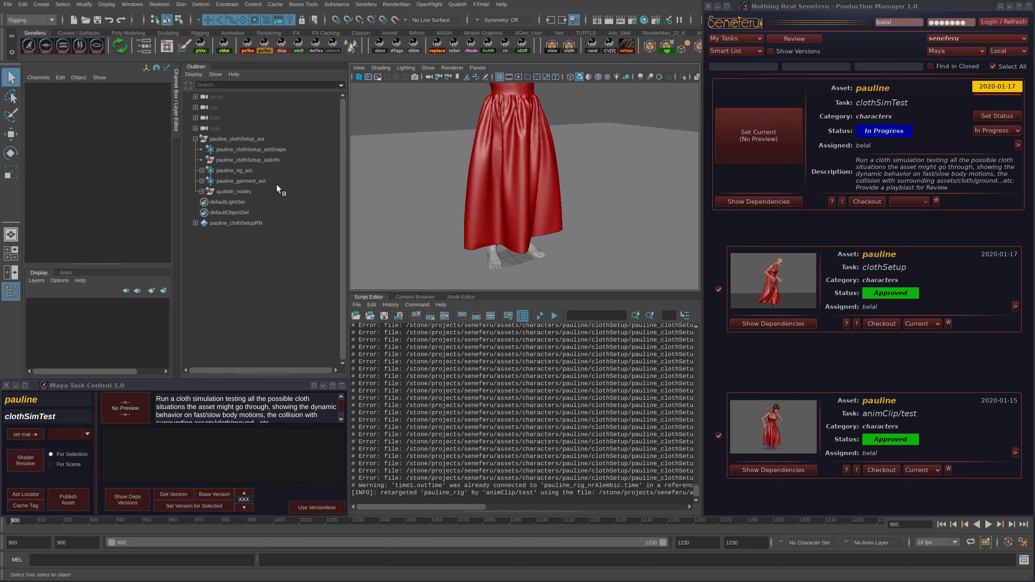
left_click(245, 171)
scroll(512, 221, "down", 8)
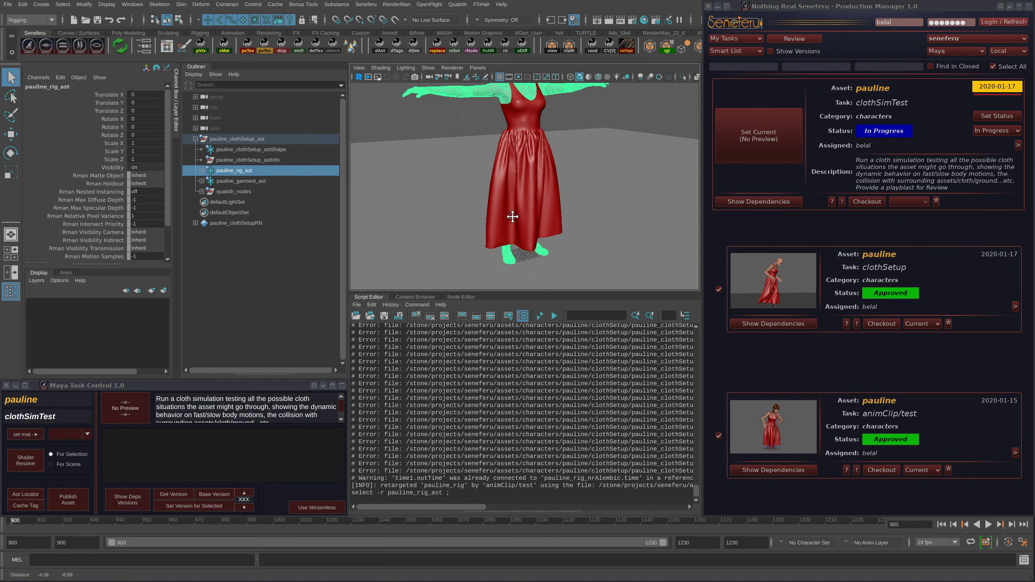
middle_click_drag(515, 163, 530, 176, "alt")
right_click_drag(530, 175, 537, 93, "alt")
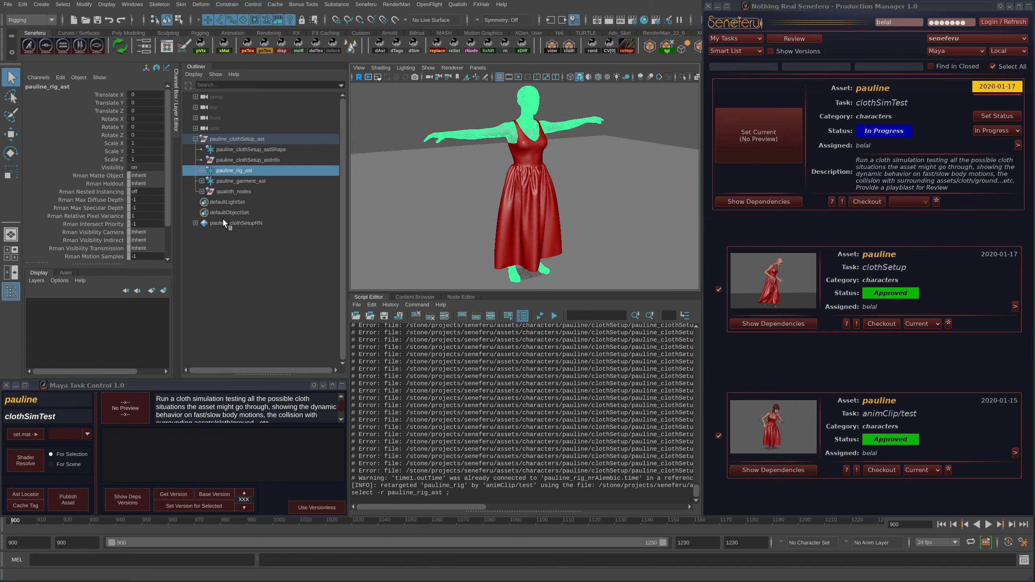
left_click(180, 492)
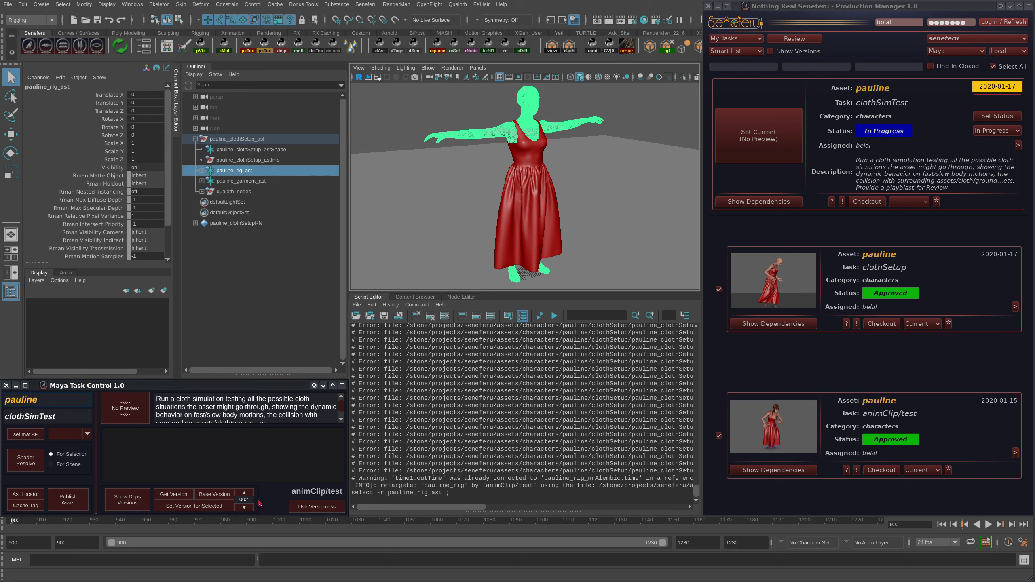
Collapse and select pauline_clothSetup_ast, and clear the Script Editor history
left_click(195, 139)
left_click(237, 139)
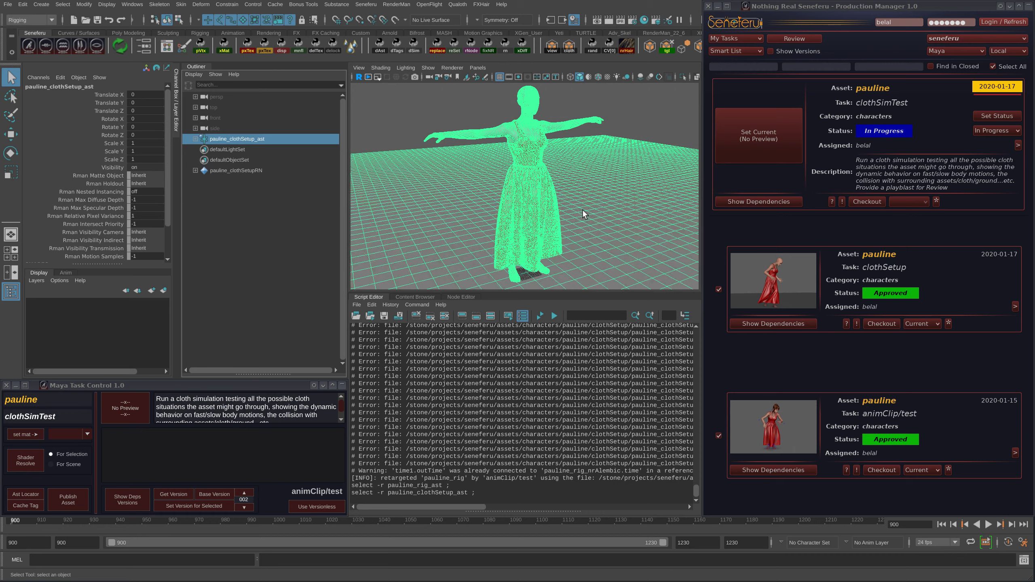
left_click_drag(582, 210, 590, 222, "alt")
right_click_drag(590, 221, 527, 212, "alt")
left_click_drag(527, 212, 473, 245, "alt")
left_click(445, 315)
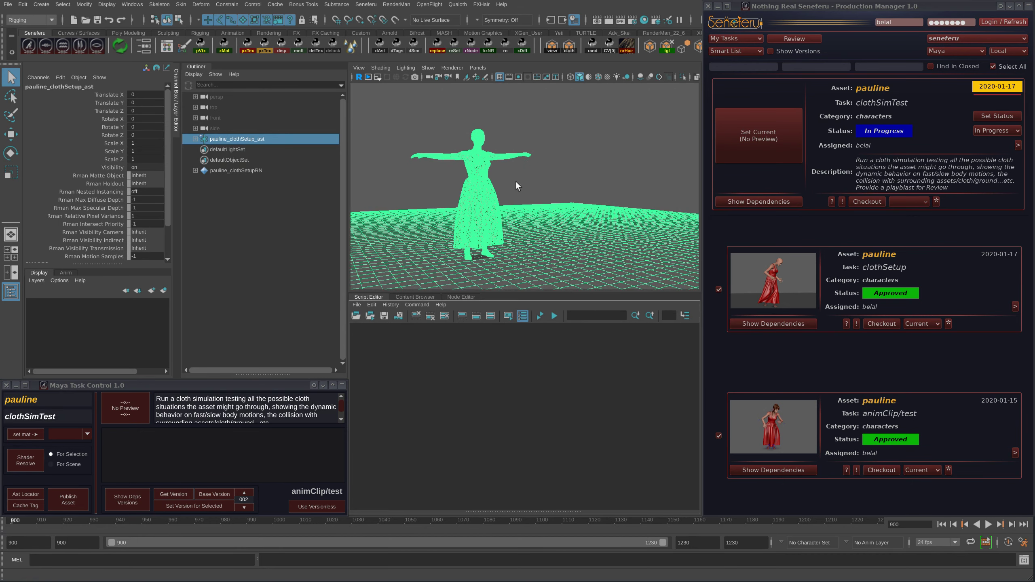
left_click_drag(515, 180, 525, 240, "alt")
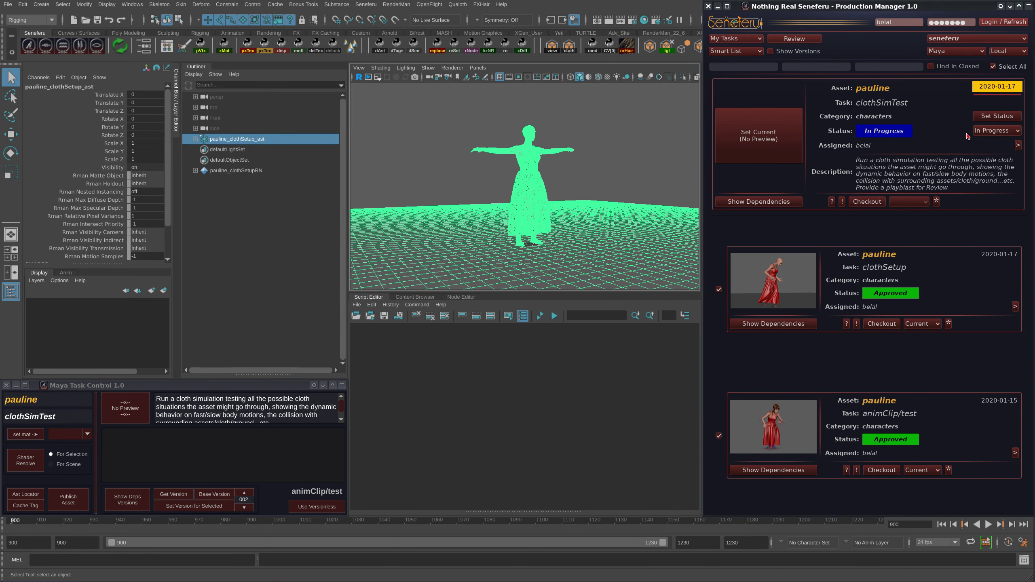
Roll up the Production Manager window and turn the selected pauline_clothSetup_ast into the asset locator of the clothSimTest task
left_click(1028, 5)
mouse_move(535, 244)
middle_mouse_down("alt")
mouse_move(553, 228)
mouse_move(544, 245)
middle_mouse_up("alt")
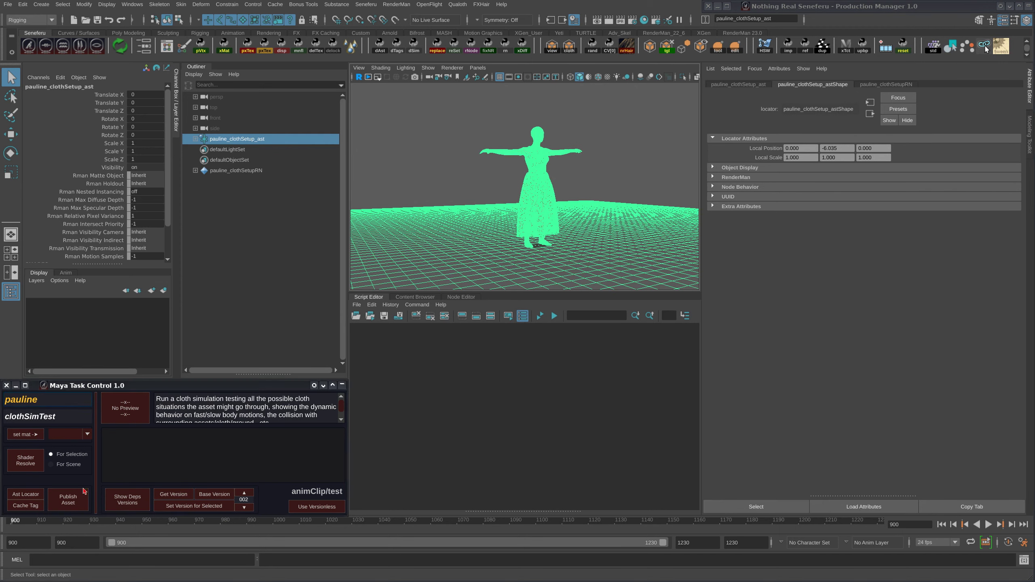
left_click(34, 495)
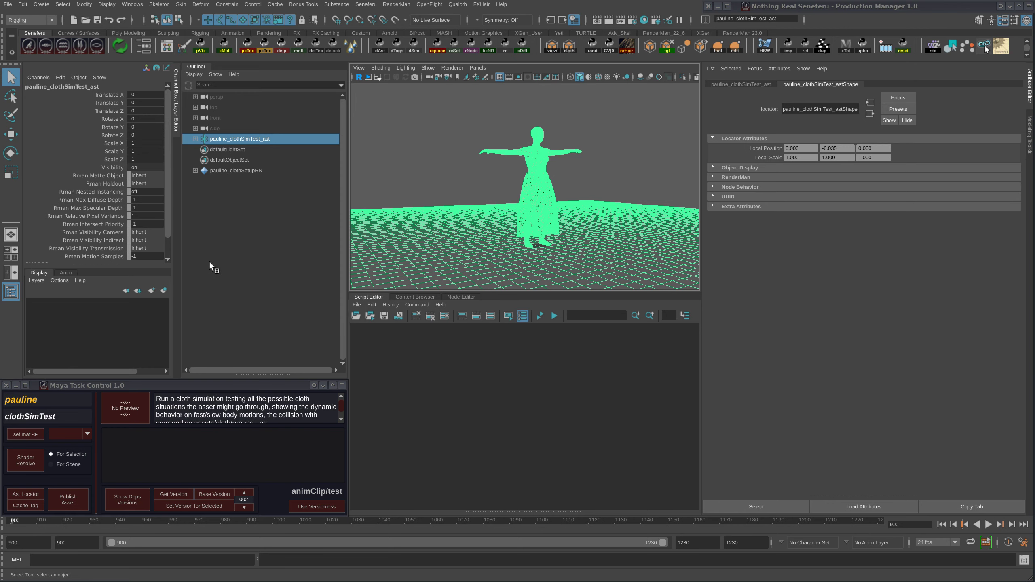
Start publishing the clothSimTest asset, proceed despite the conflicting names, and capture the viewport area around the character as its preview
left_click(68, 500)
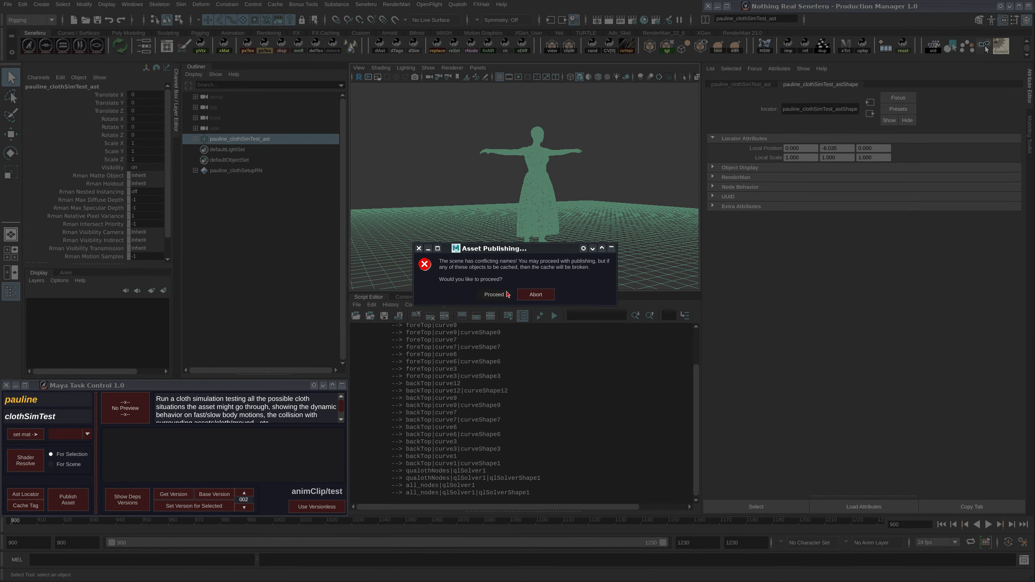
left_click(494, 294)
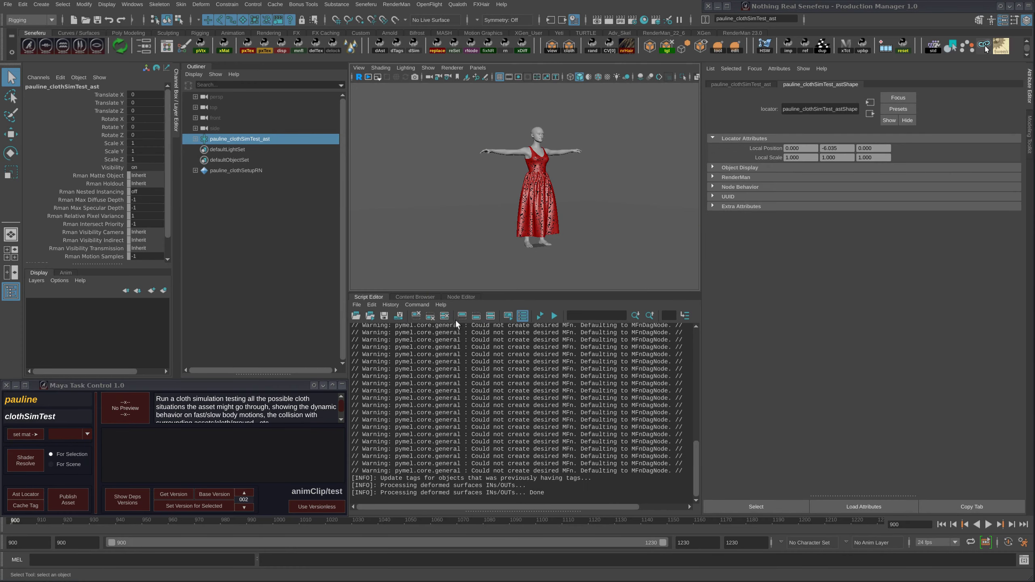
key("Print")
left_click_drag(401, 113, 655, 269)
left_click_drag(573, 242, 583, 239)
double_click(577, 239)
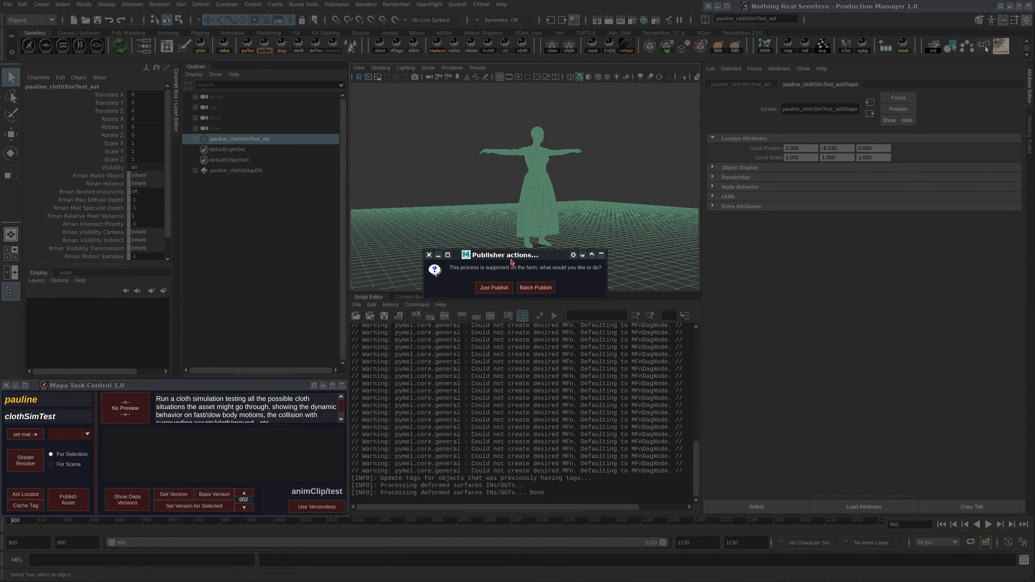
Batch publish the clothSimTest asset on the farm without picking additional files, and confirm with an empty publish description
left_click_drag(531, 260, 499, 315)
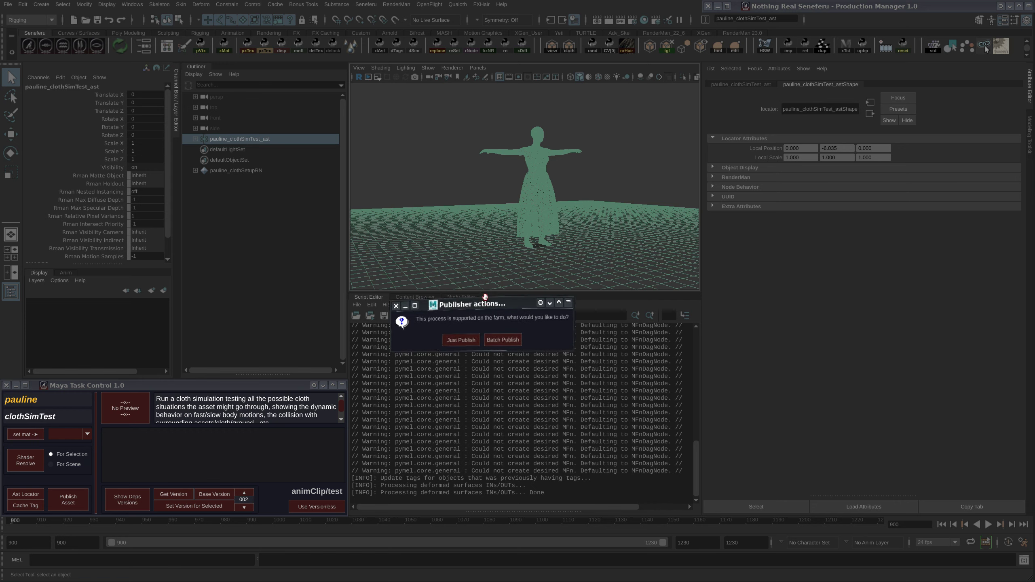
left_click_drag(485, 313, 482, 123)
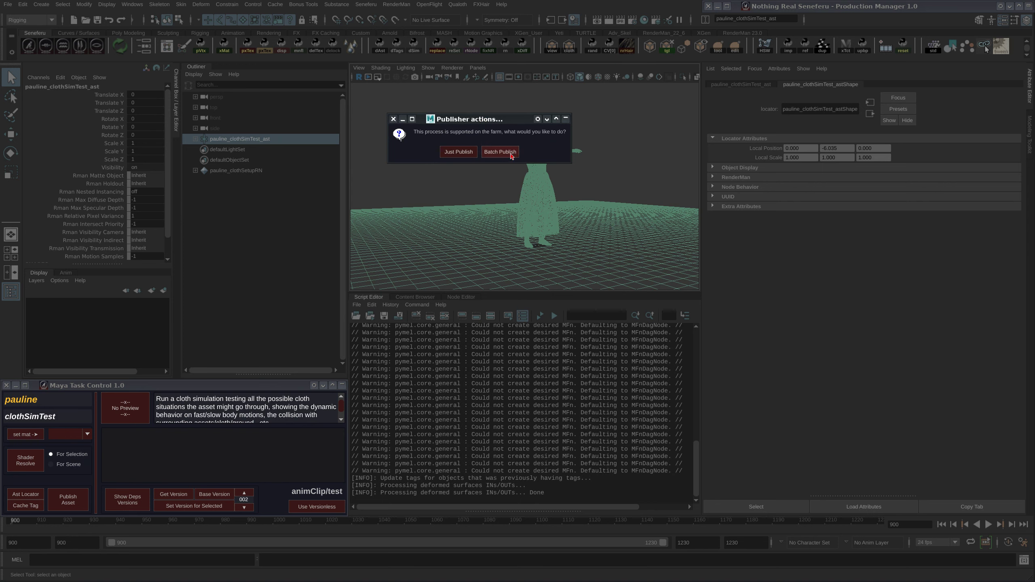
left_click_drag(525, 122, 494, 251)
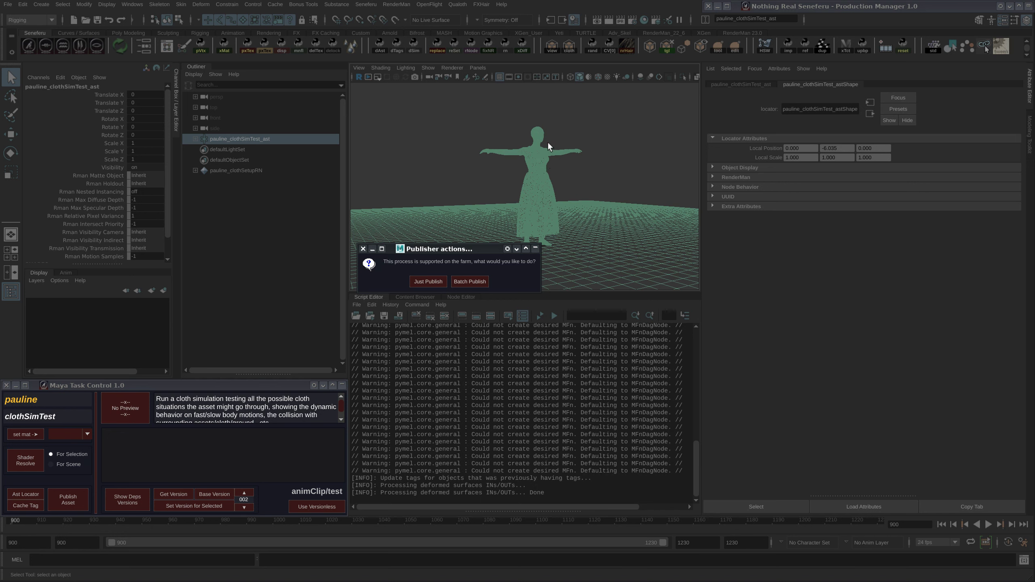
left_click_drag(488, 248, 412, 232)
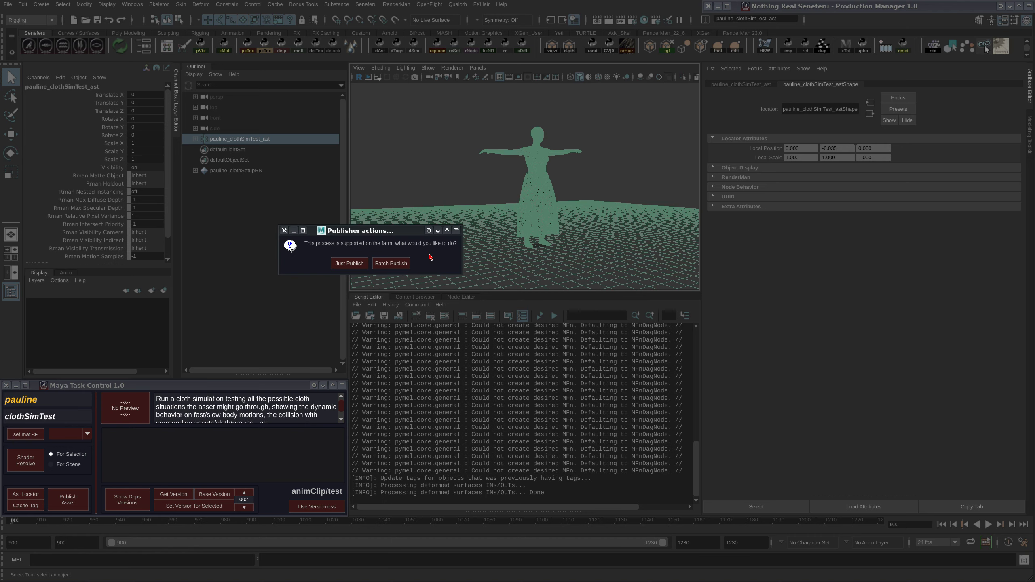
left_click(403, 264)
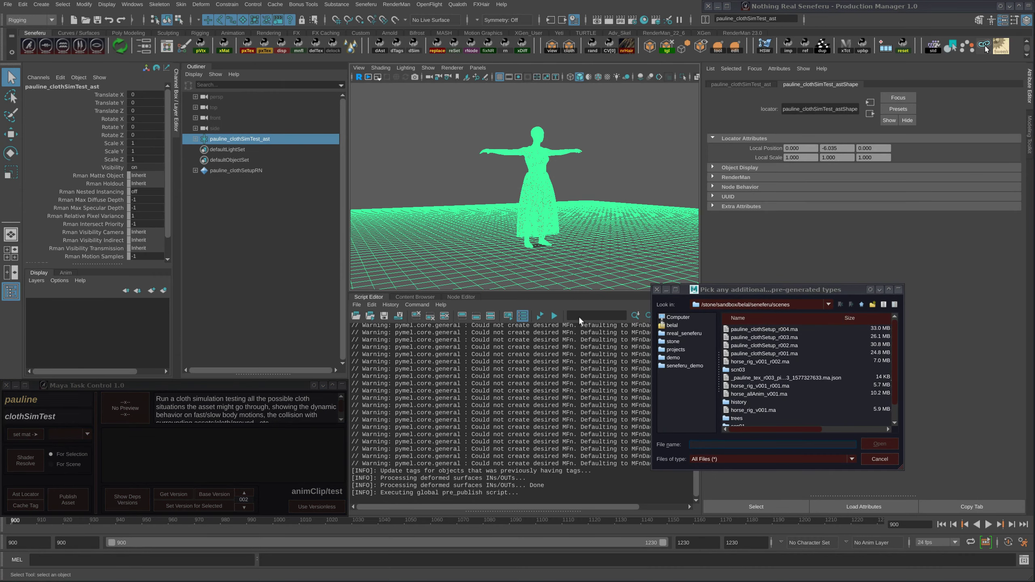
left_click(881, 459)
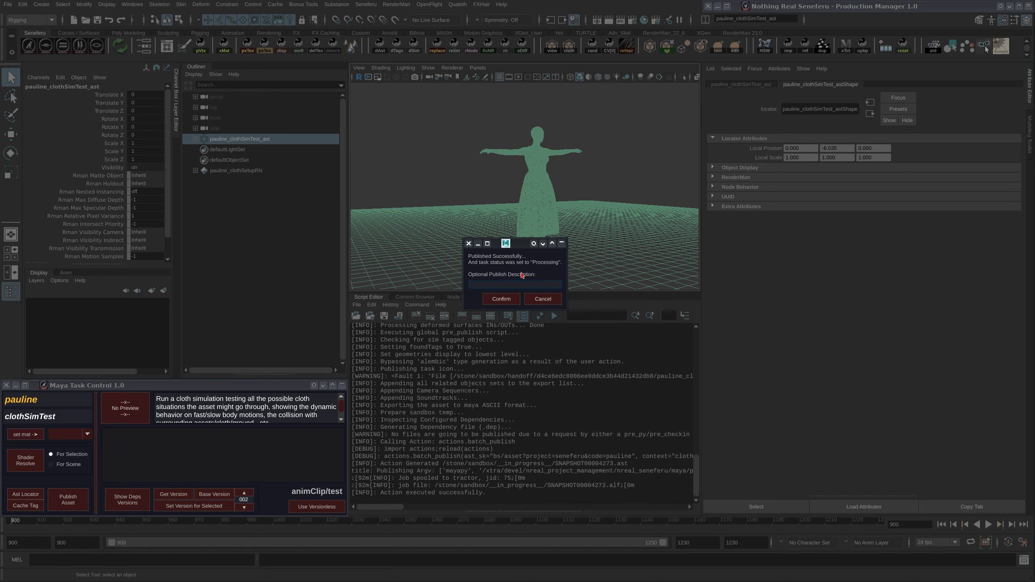
left_click(515, 299)
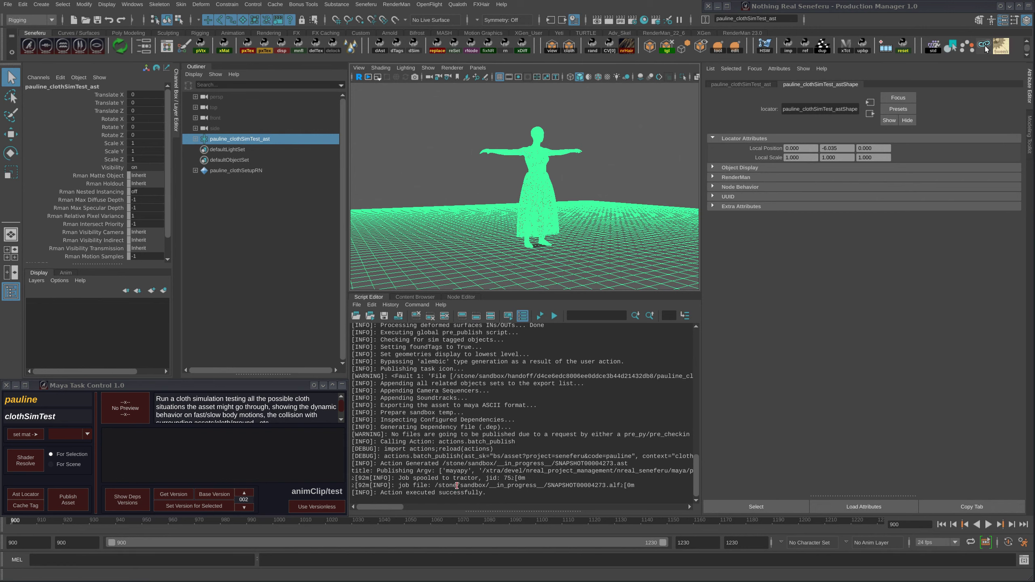
Examine the spooled Tractor job and its .alf job file path in the Script Editor log
left_click_drag(438, 486, 635, 486)
left_click(619, 494)
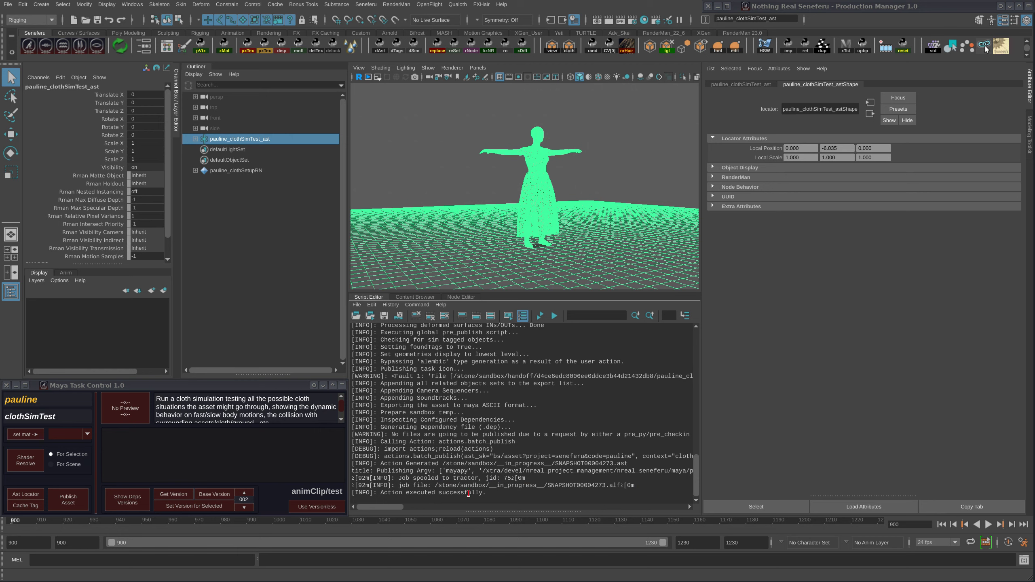
left_click_drag(434, 486, 620, 486)
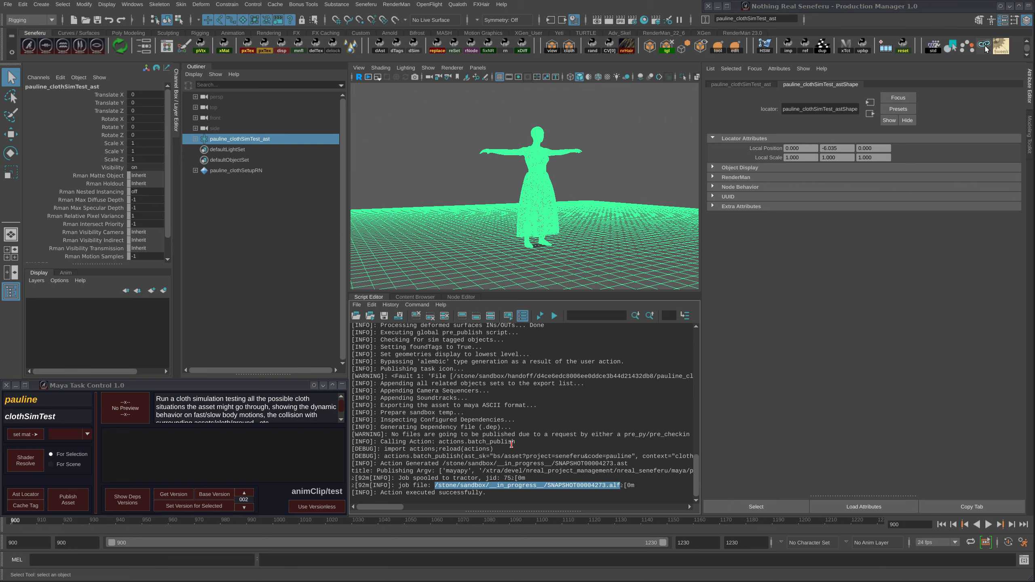
left_click(444, 493)
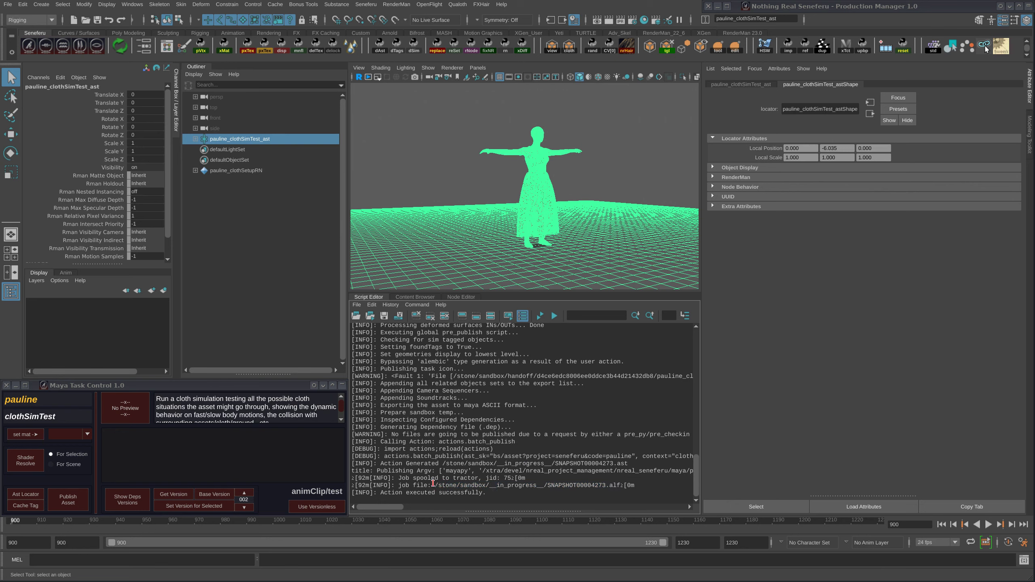
mouse_move(433, 486)
left_mouse_down()
mouse_move(623, 486)
mouse_move(434, 485)
left_mouse_up()
left_click(616, 456)
left_click(468, 477)
Unroll the Production Manager window and filter My Tasks by the task name "clo"
left_click(1028, 7)
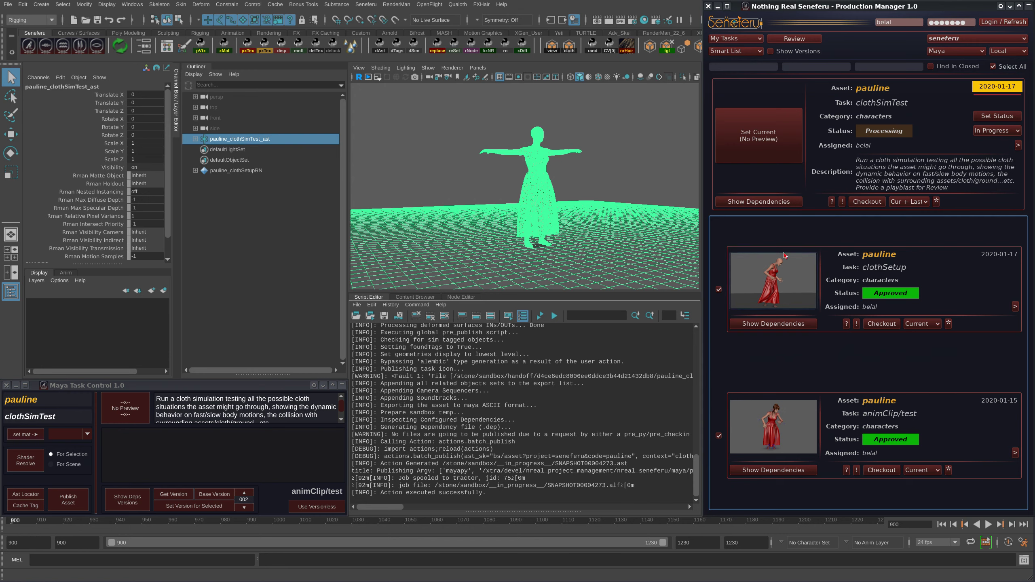
left_click(758, 139)
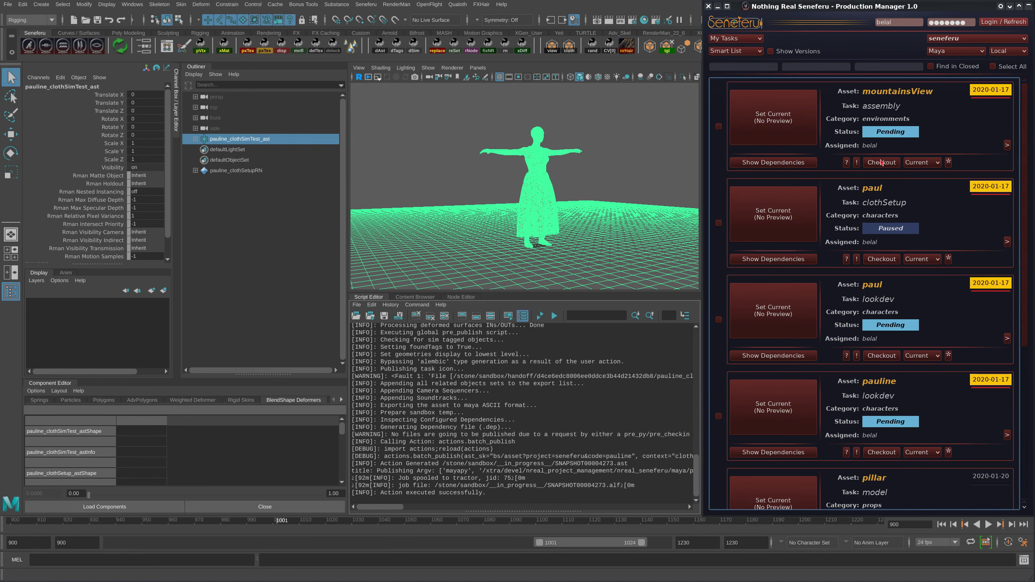
left_click(811, 65)
type("c")
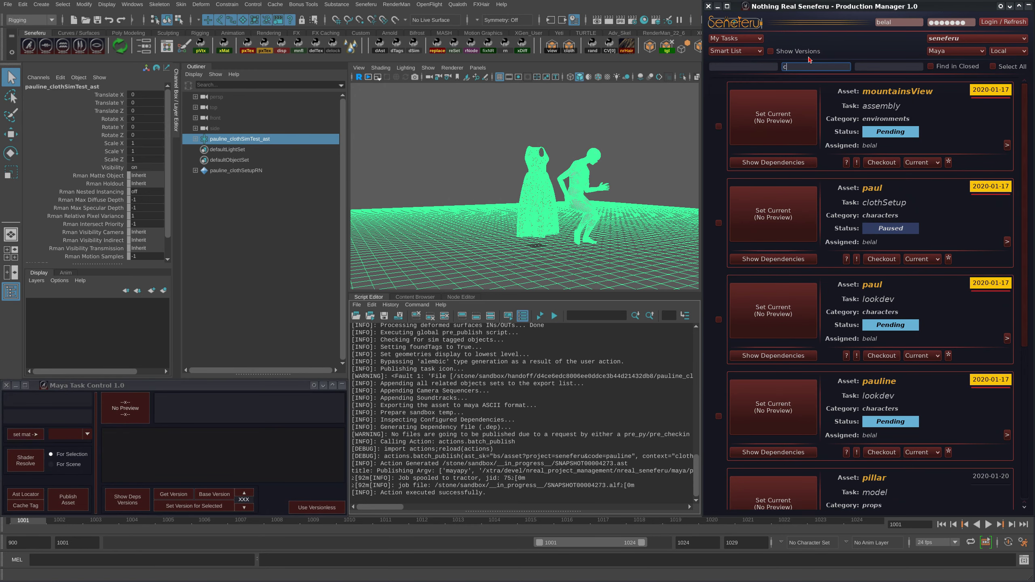
type("lo")
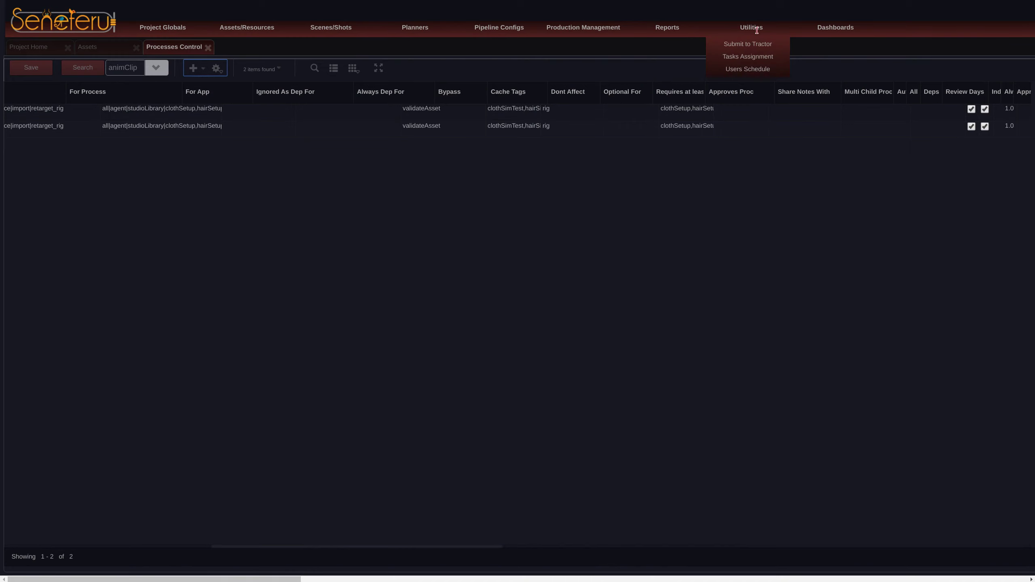
Switch to the Seneferu web interface, open the Submit to Tractor page, and select the clothSim task of pauline_in_scn03_sh002
left_click(752, 44)
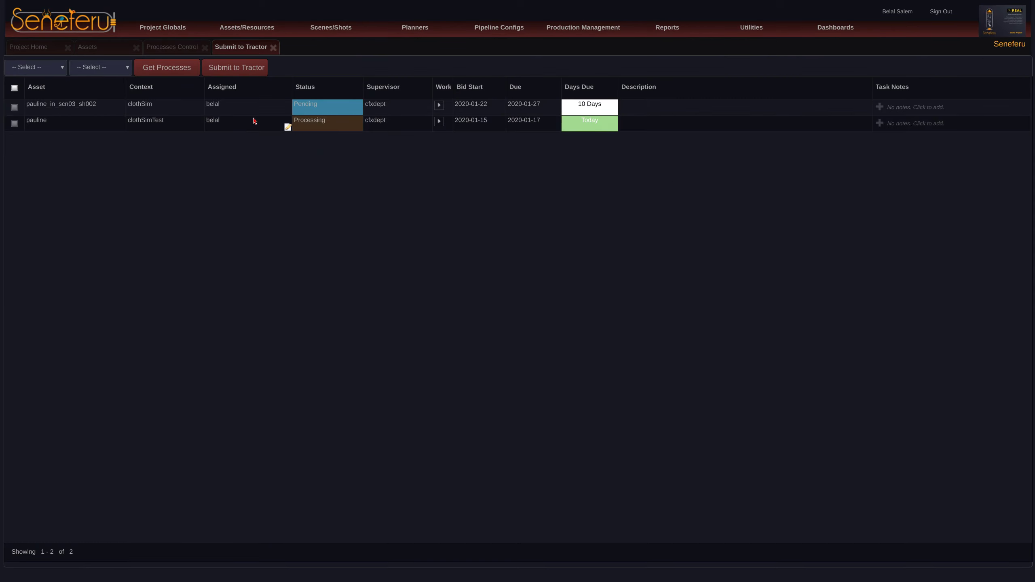
left_click(14, 107)
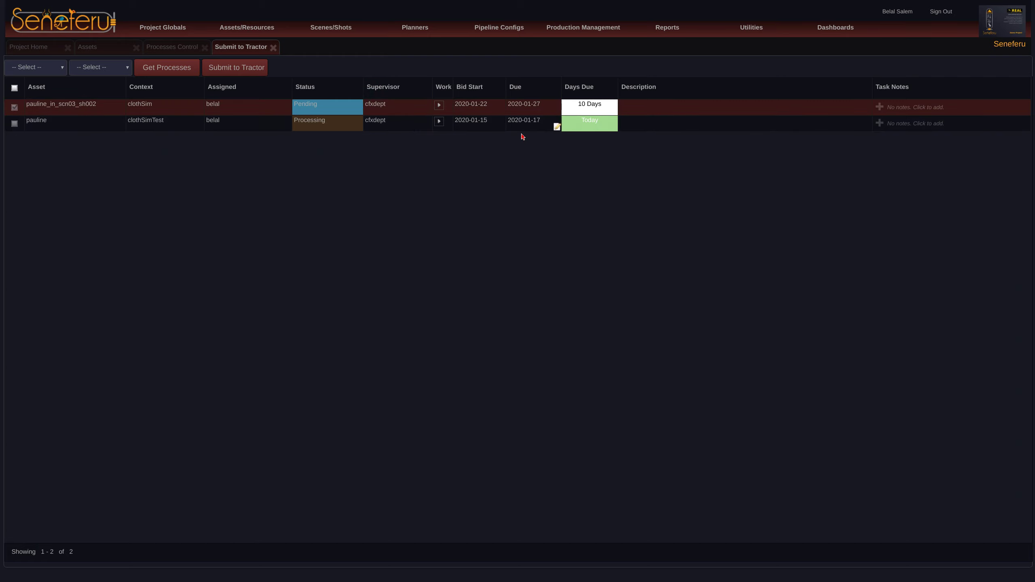
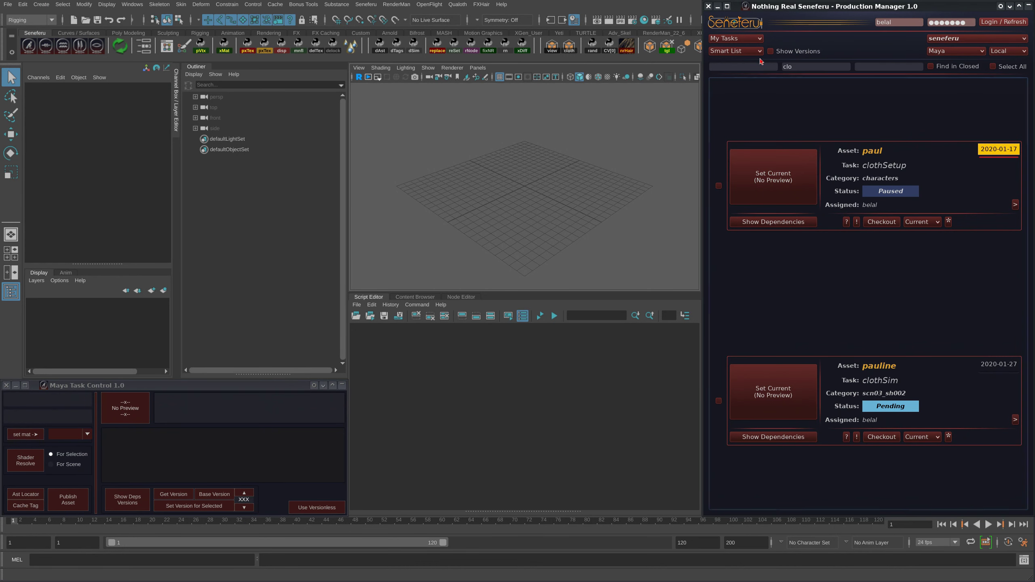
Refilter My Tasks by the task name "clothS" and set pauline's scn03_sh002 clothSim as the current task
left_click_drag(798, 67, 768, 72)
key("BackSpace")
left_click(766, 69)
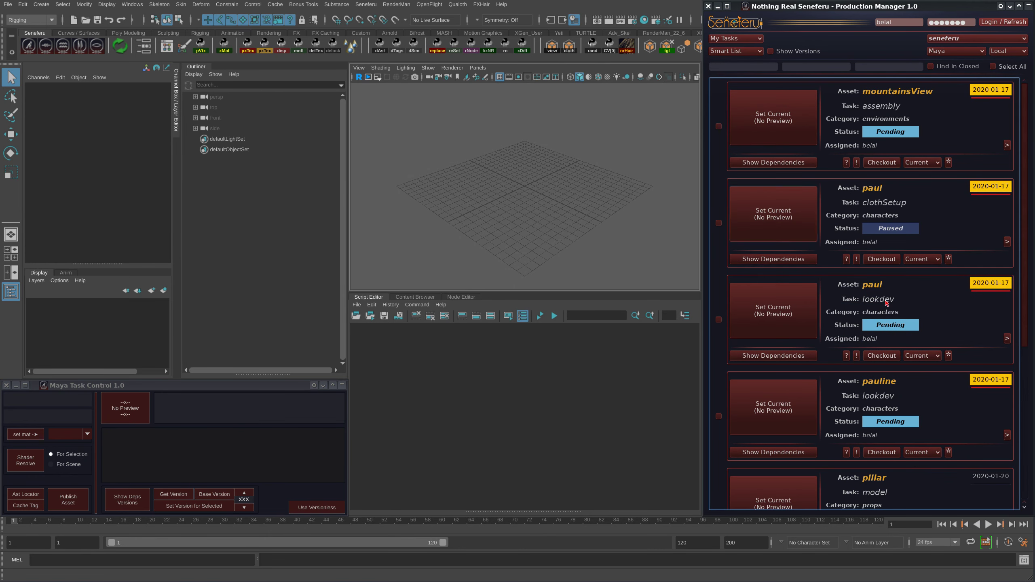
scroll(1025, 216, "down", 5)
scroll(1025, 216, "up", 5)
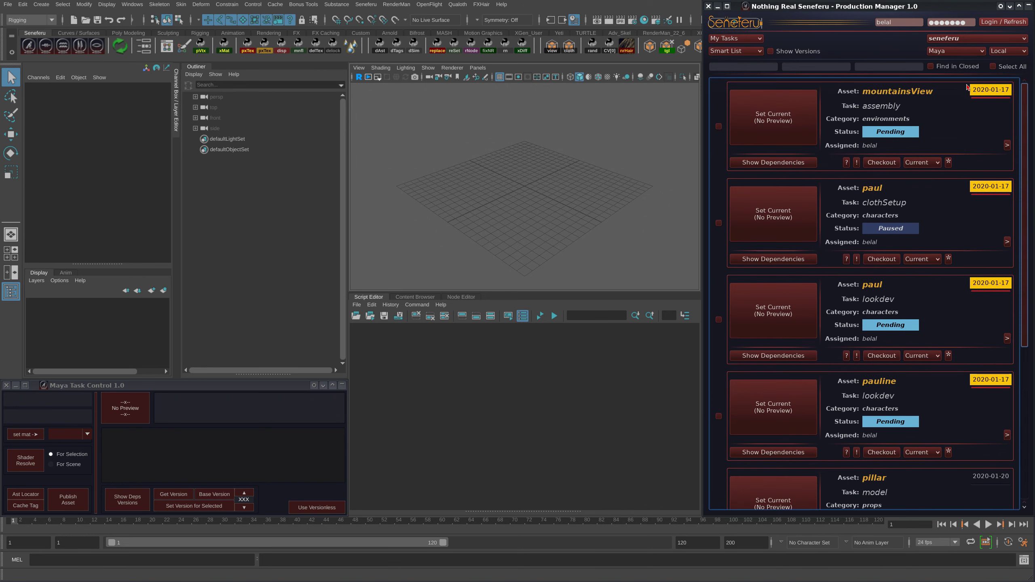
left_click(815, 68)
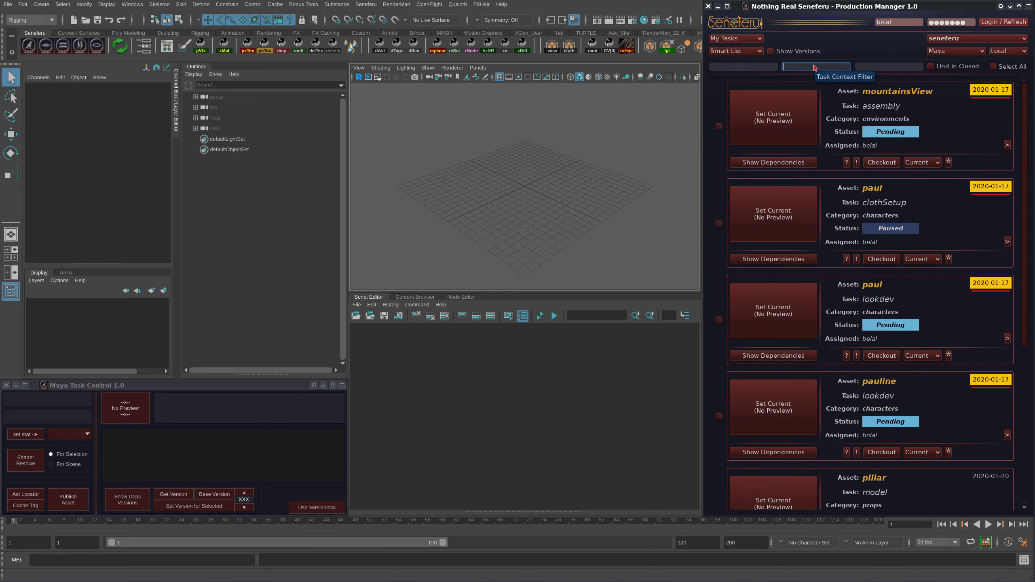
type("clothS")
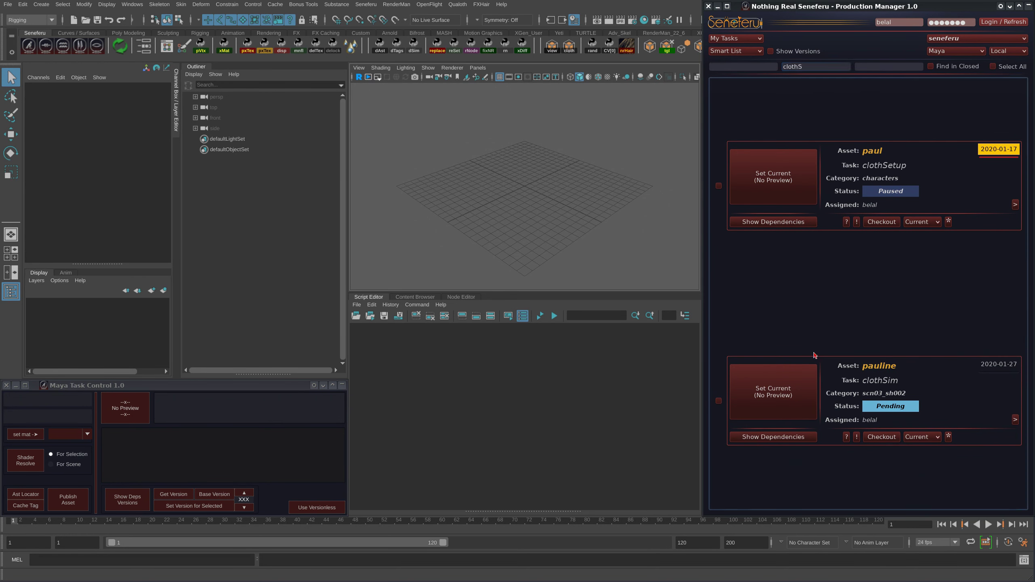
left_click(786, 389)
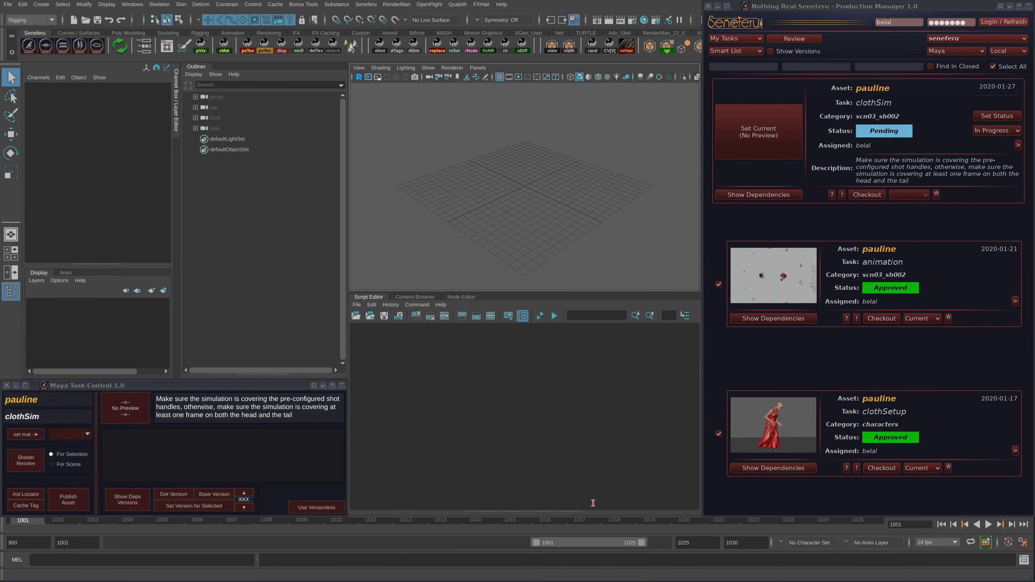
left_click(853, 379)
Set the status of pauline's clothSim task to In Progress
double_click(77, 543)
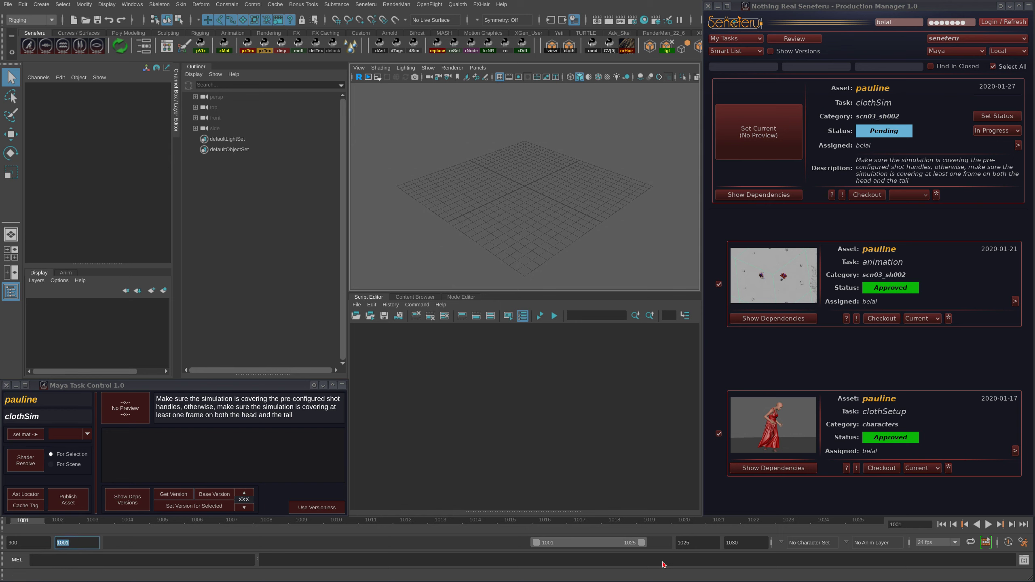
middle_click_drag(564, 167, 605, 202, "alt")
left_click_drag(600, 216, 603, 196, "alt")
right_click_drag(603, 195, 589, 195, "alt")
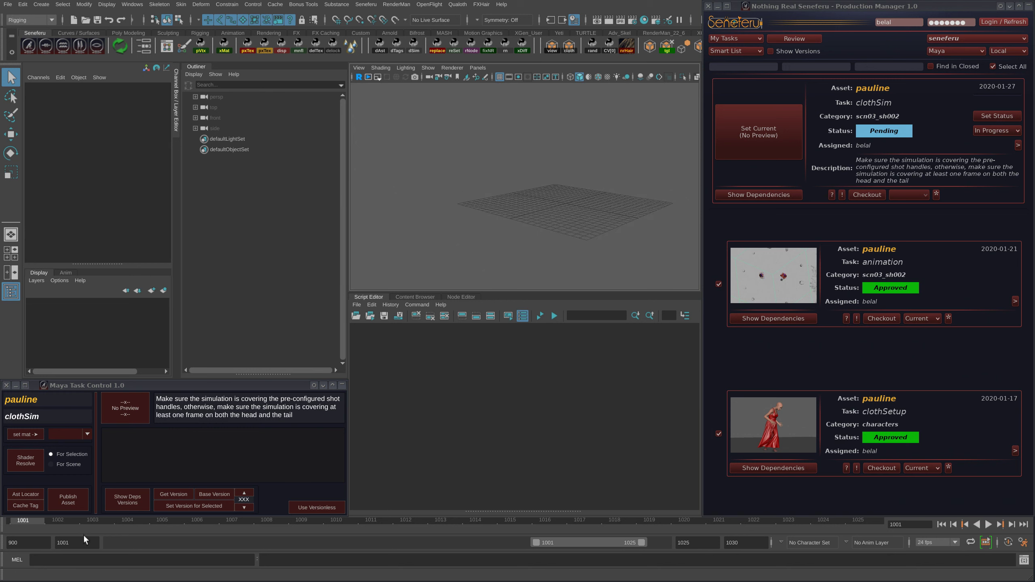
left_click_drag(80, 542, 36, 529)
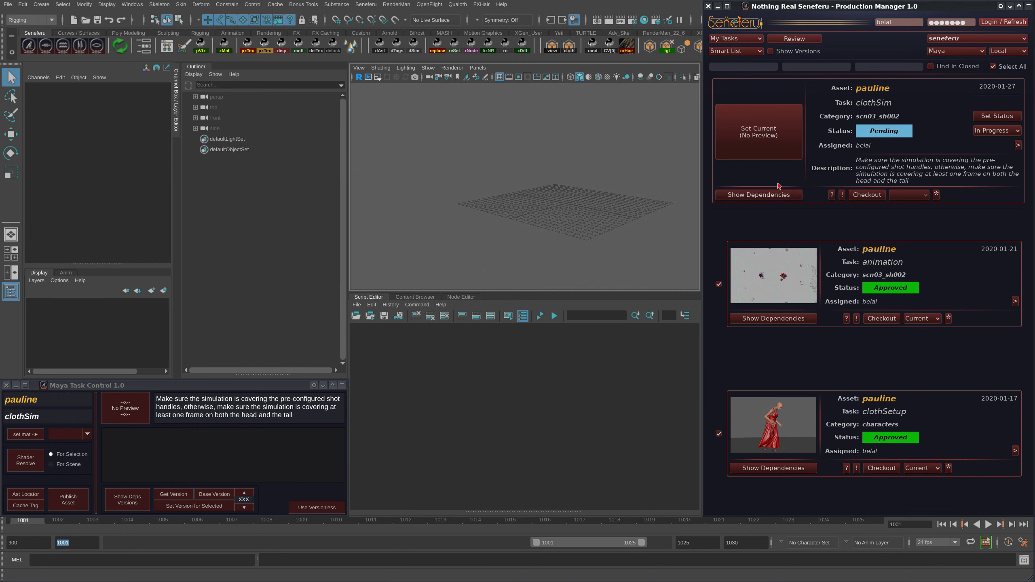
left_click(998, 116)
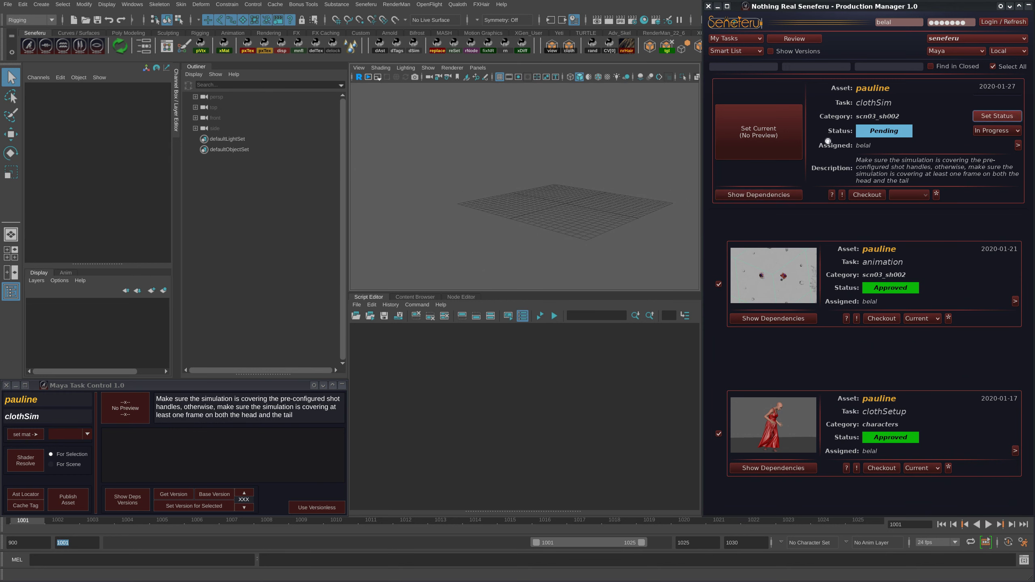
left_click(766, 195)
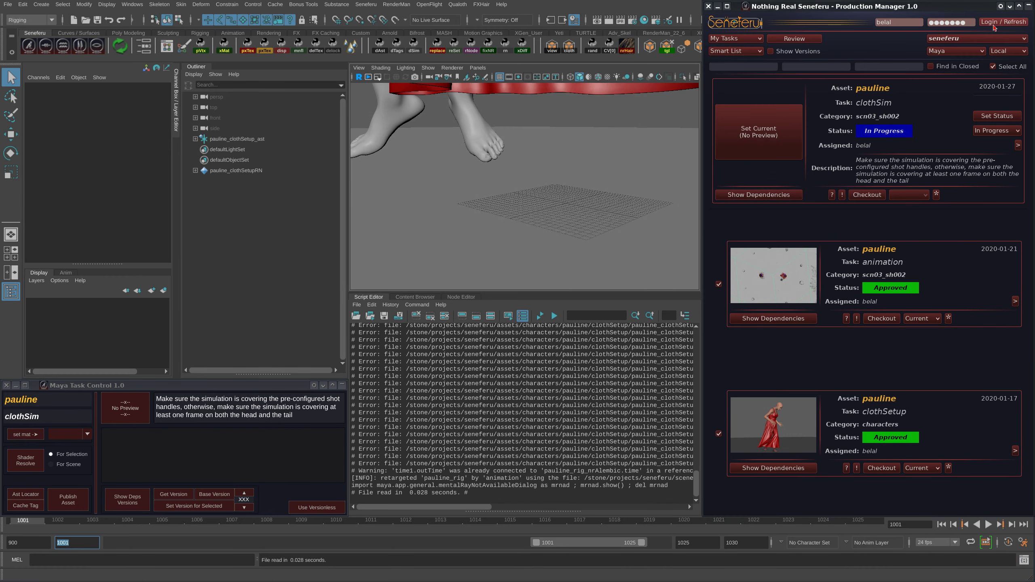
Set the playback range to start at frame 900 and clear the Script Editor history
left_click(1029, 7)
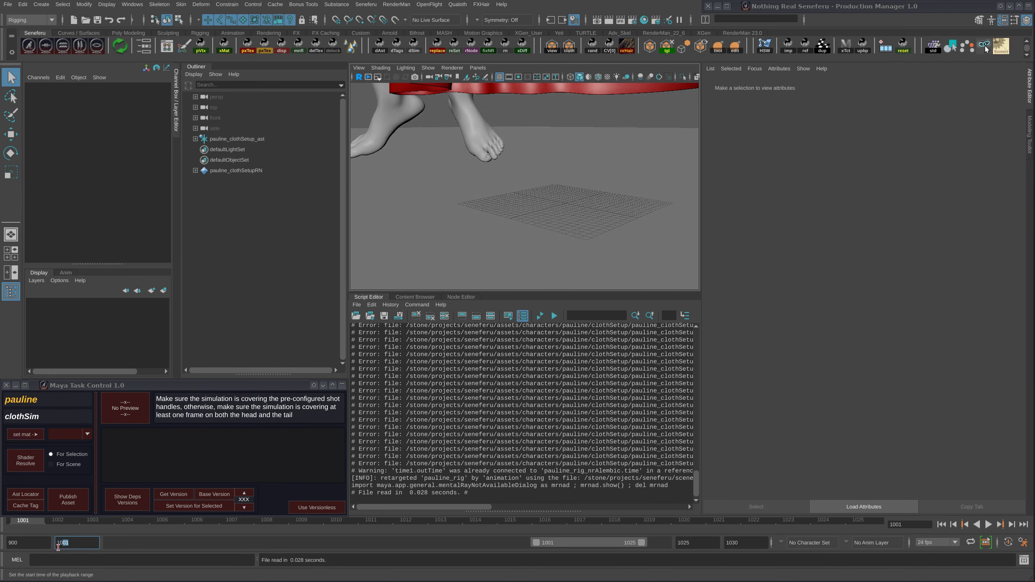
type("900")
key("Return")
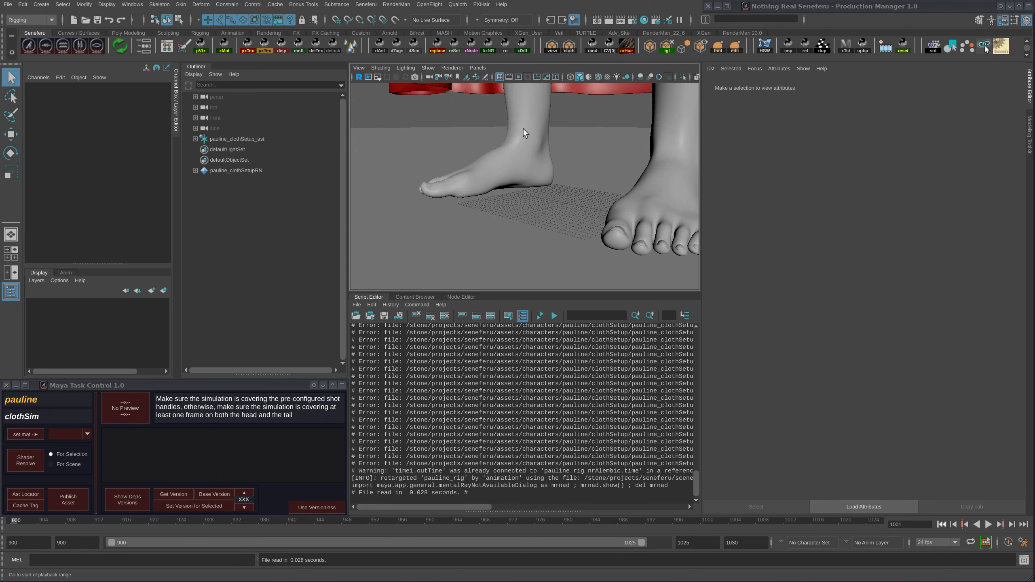
right_click_drag(522, 128, 460, 208, "alt")
left_click_drag(460, 208, 508, 236, "alt")
right_click_drag(509, 235, 434, 208, "alt")
left_click_drag(435, 212, 493, 225, "alt")
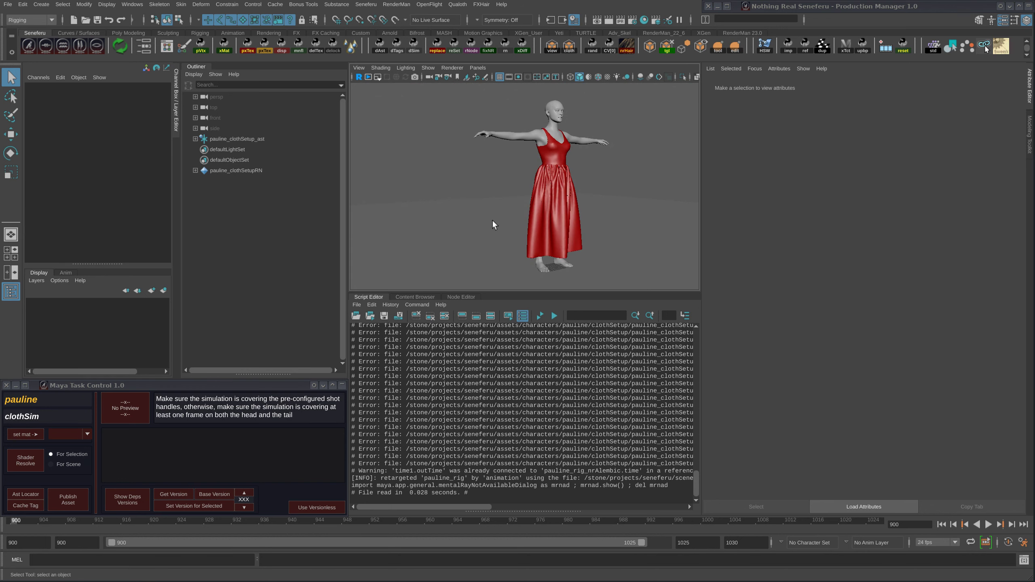
left_click(445, 316)
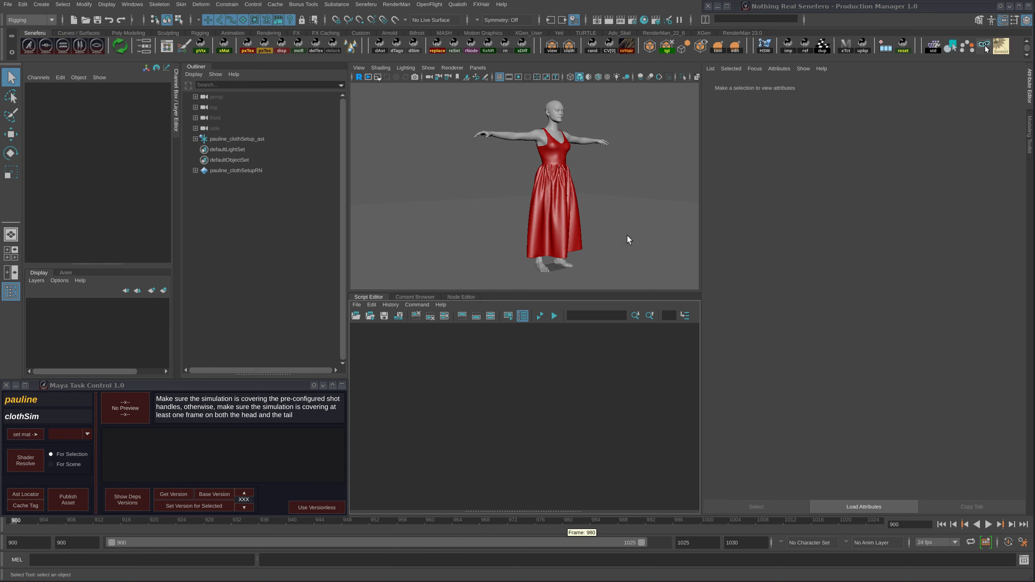
Examine the T-posed character and her red dress at frame 900 from several angles and distances
mouse_move(555, 199)
left_mouse_down("alt")
mouse_move(560, 215)
mouse_move(547, 208)
left_mouse_up("alt")
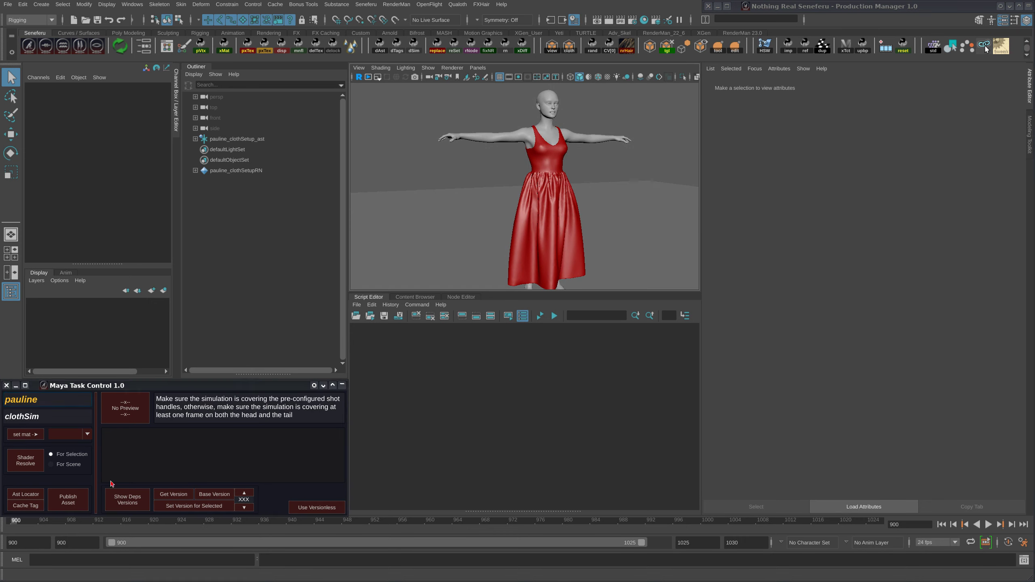
middle_click_drag(575, 245, 580, 233, "alt")
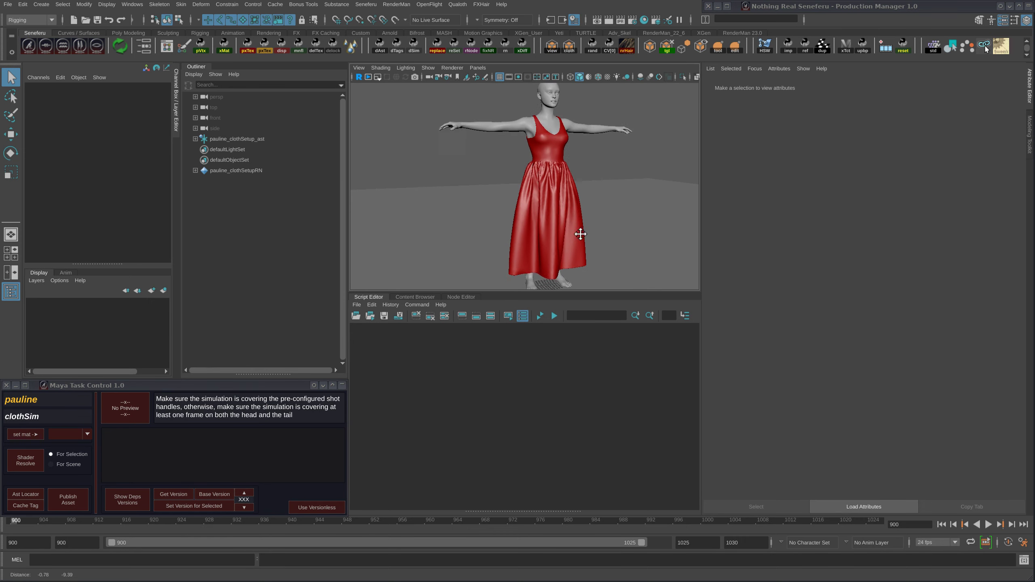
right_click_drag(580, 234, 551, 242, "alt")
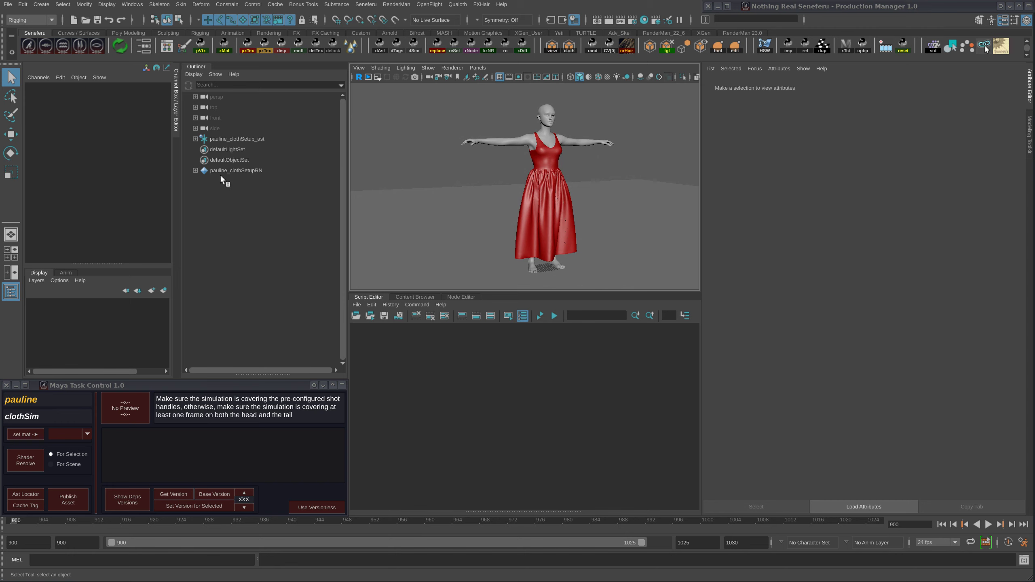
left_click_drag(521, 212, 533, 195, "alt")
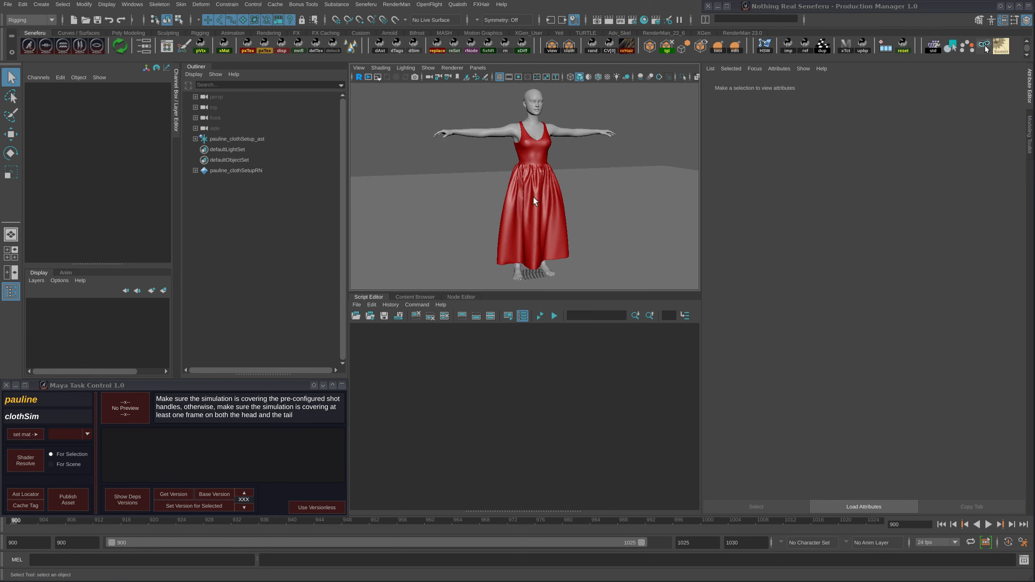
middle_click_drag(469, 219, 454, 219, "alt")
left_click_drag(497, 197, 518, 202, "alt")
right_click_drag(517, 202, 474, 200, "alt")
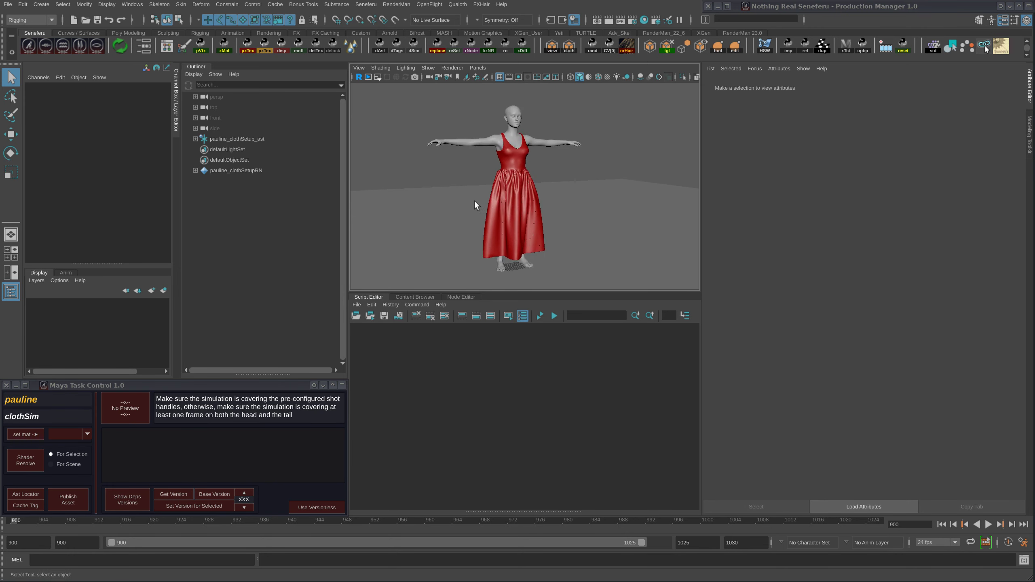
left_click_drag(474, 201, 491, 195, "alt")
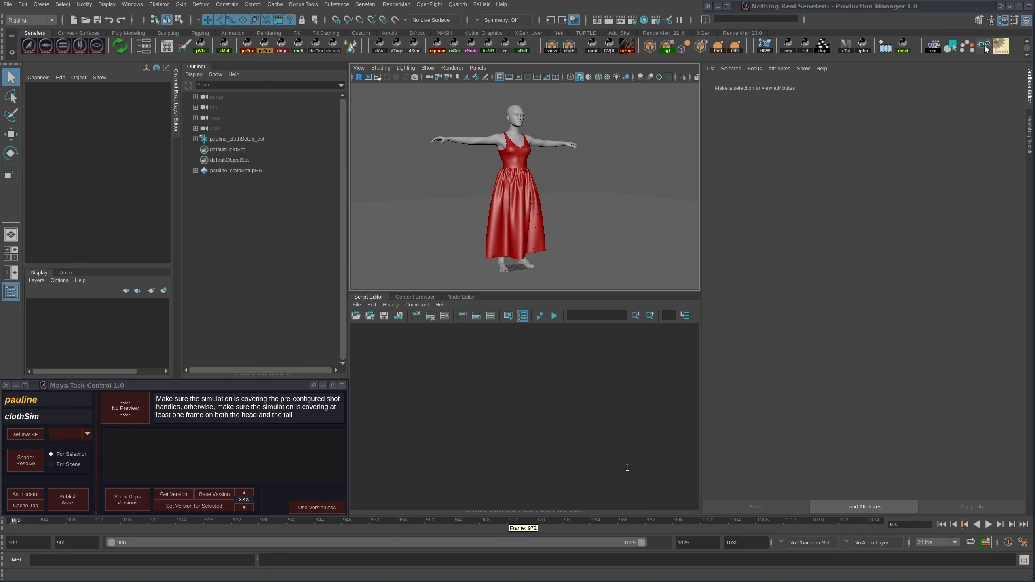
scroll(560, 210, "down", 4)
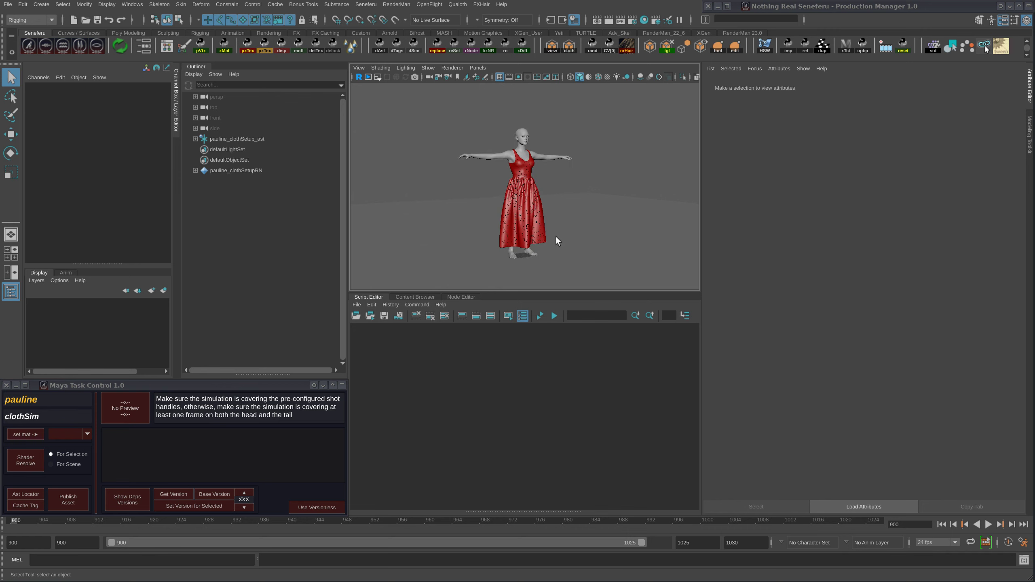
left_click_drag(535, 225, 526, 228, "alt")
scroll(526, 227, "up", 3)
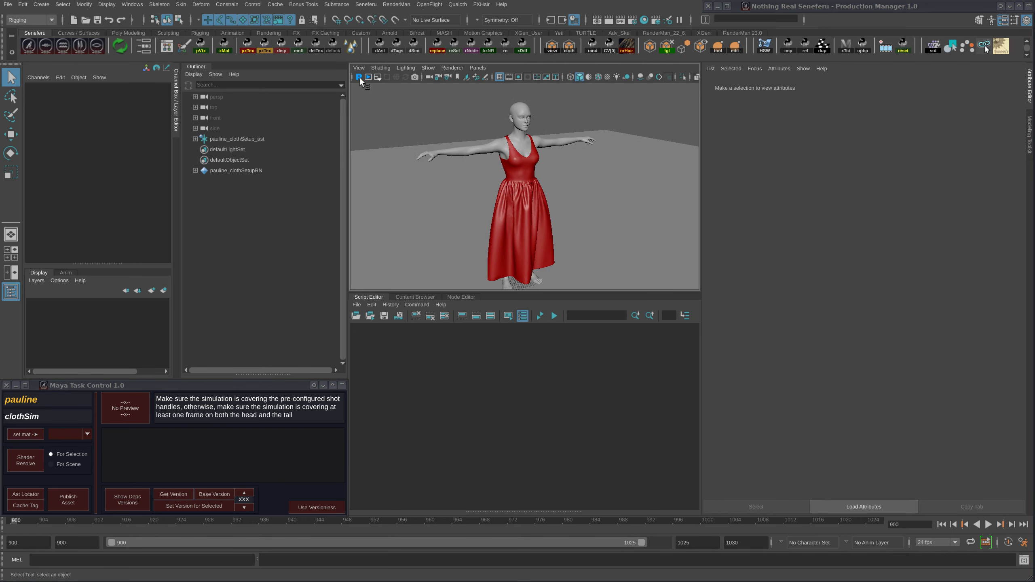
Set the near clip plane of the persp camera to 1 and clear the selection
left_click(359, 68)
left_click(366, 85)
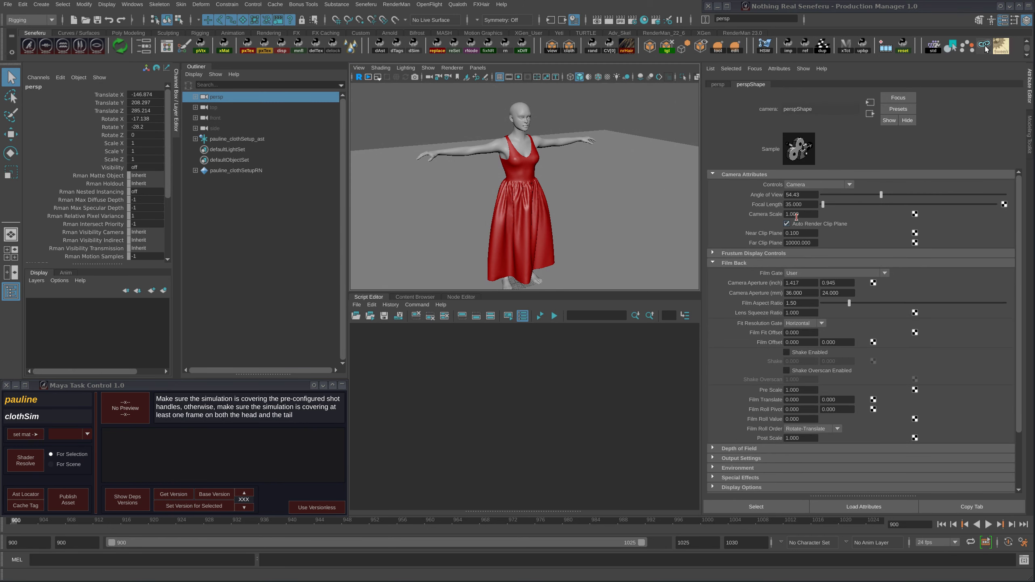
left_click(805, 234)
type("1")
key("Return")
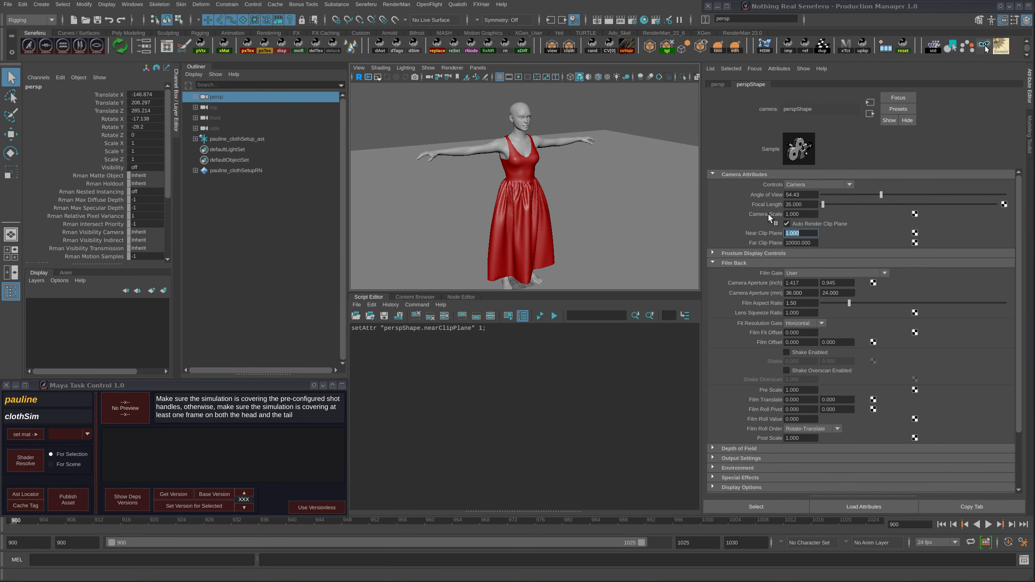
left_click_drag(629, 204, 604, 200, "alt")
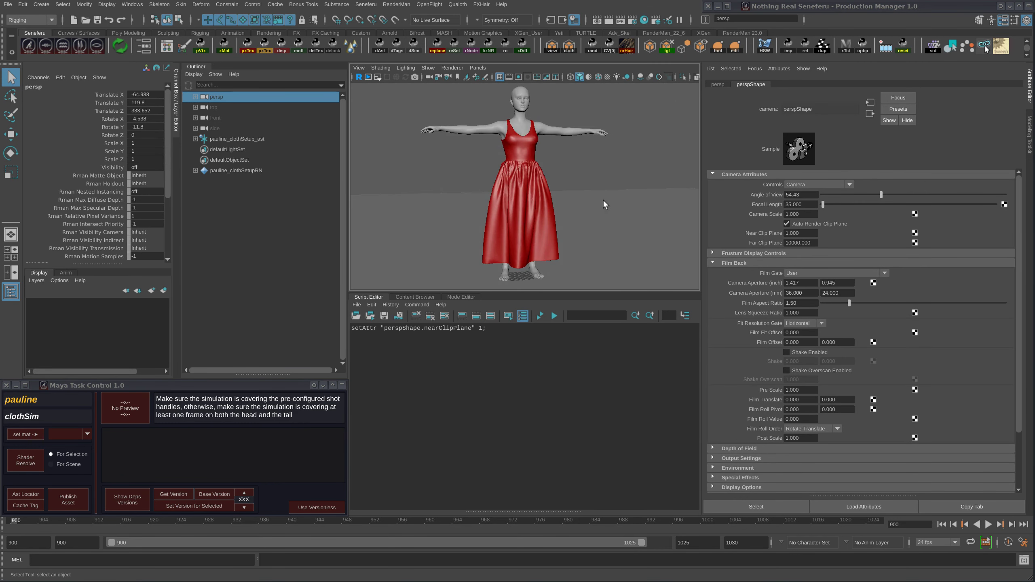
left_click(615, 163)
Convert the pauline_clothSetup_ast locator into the asset locator of the current clothSim task
left_click_drag(493, 169, 509, 178, "alt")
right_click_drag(509, 178, 465, 178, "alt")
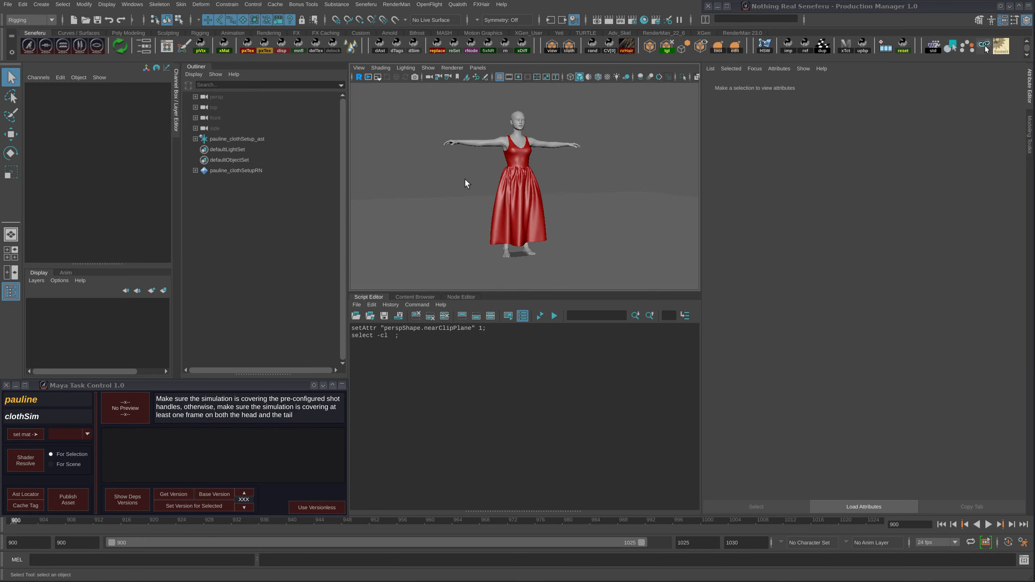
left_click(244, 140)
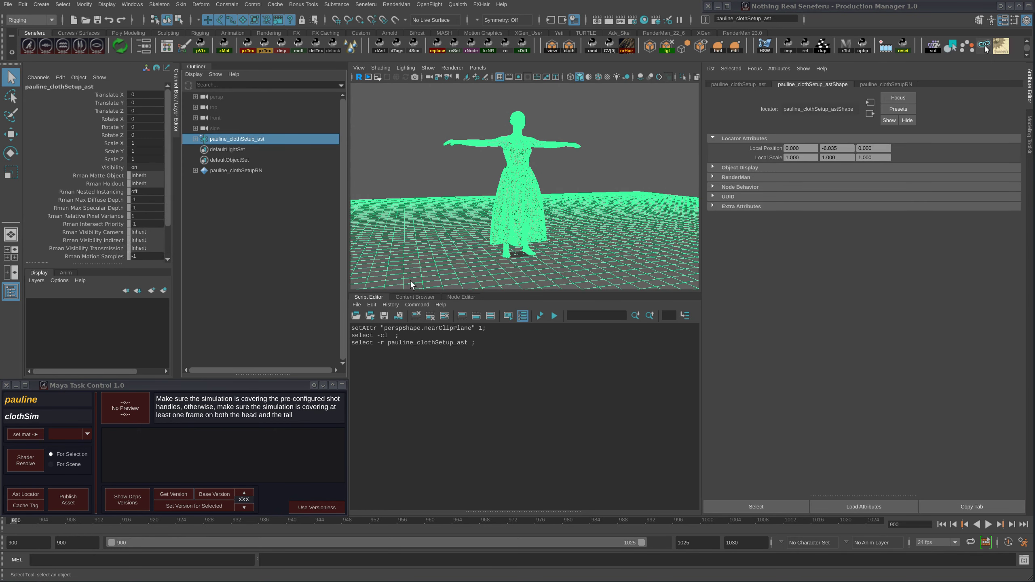
left_click(25, 494)
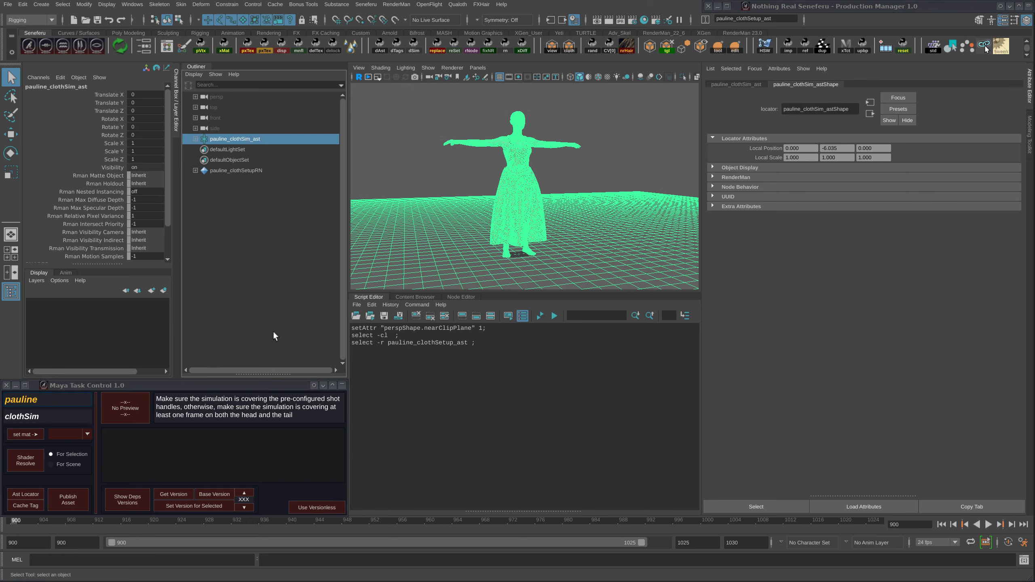
Open the Maya Cache Writer for the selected pauline_clothSim_ast and move its window over the Script Editor
left_click_drag(503, 209, 515, 205, "alt")
right_click_drag(515, 205, 490, 207, "alt")
left_click_drag(490, 208, 497, 227, "alt")
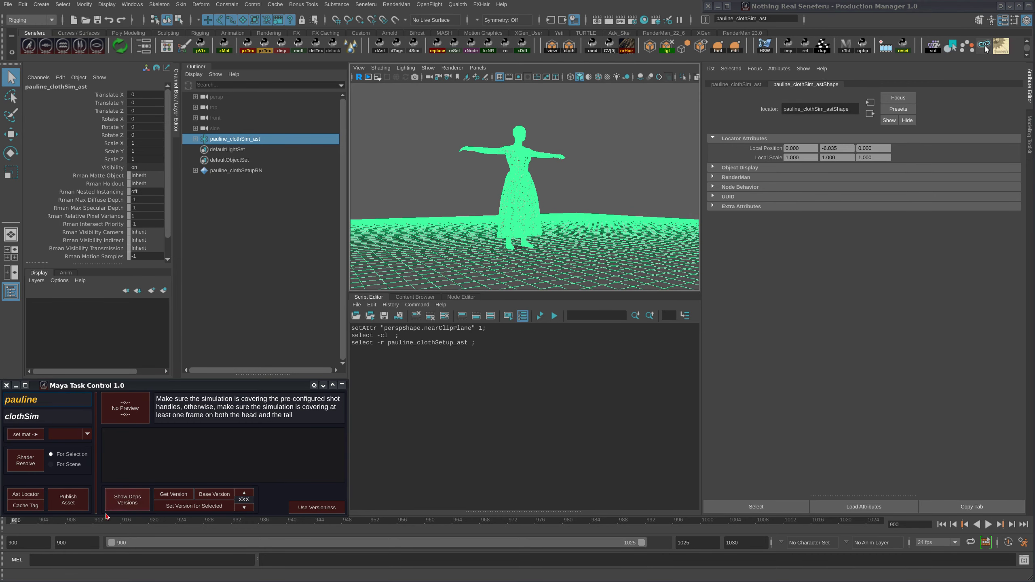
left_click(62, 46)
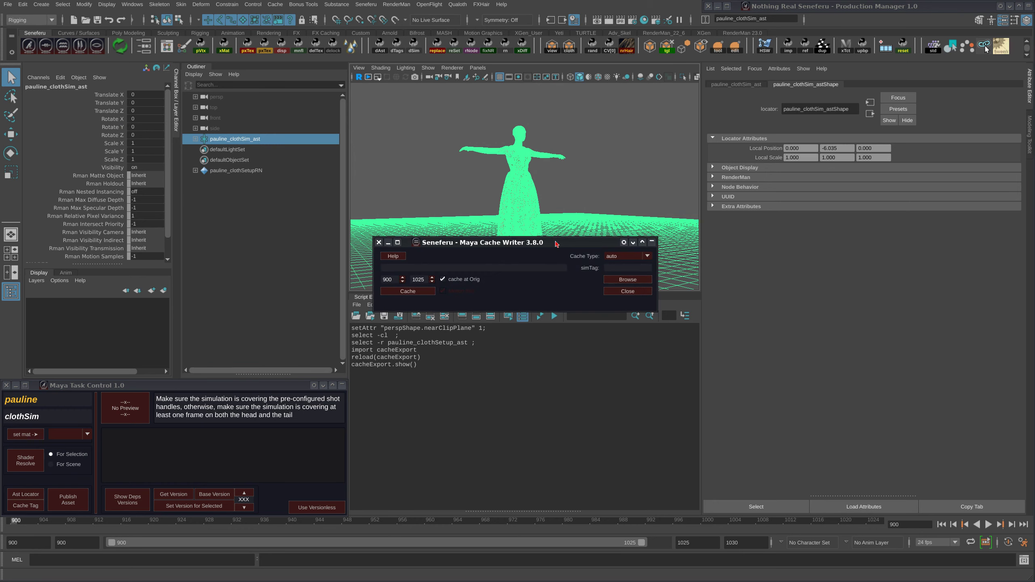
left_click_drag(556, 244, 553, 414)
mouse_move(521, 228)
middle_mouse_down("alt")
mouse_move(518, 215)
mouse_move(511, 219)
middle_mouse_up("alt")
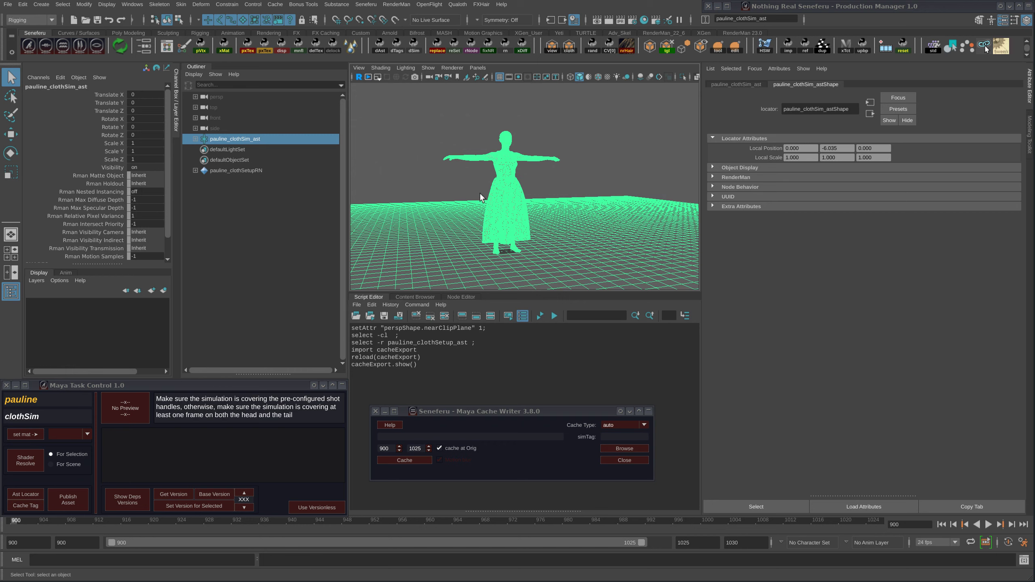
Check what pauline_clothSim_ast contains by selecting it, clear the selection, and reposition the Cache Writer window slightly higher
left_click(534, 133)
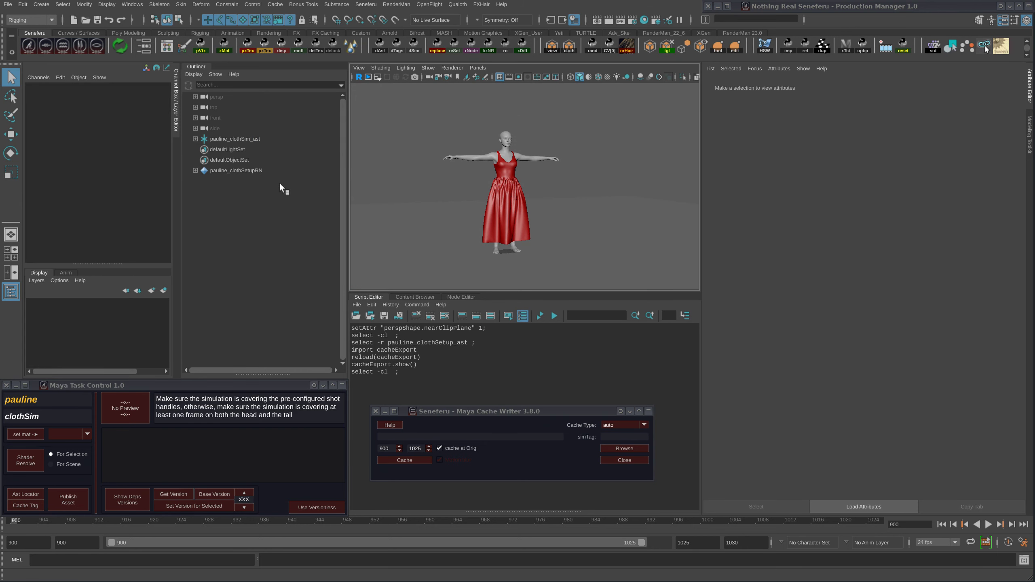
mouse_move(517, 196)
left_mouse_down("alt")
mouse_move(521, 186)
mouse_move(525, 199)
mouse_move(510, 209)
mouse_move(513, 199)
left_mouse_up("alt")
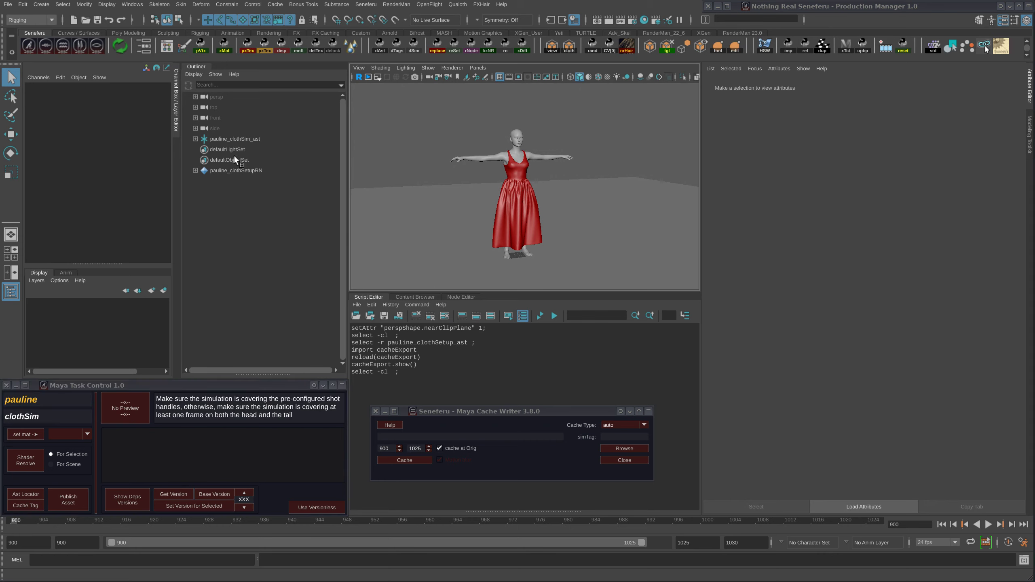
left_click(244, 137)
left_click_drag(546, 226, 523, 220, "alt")
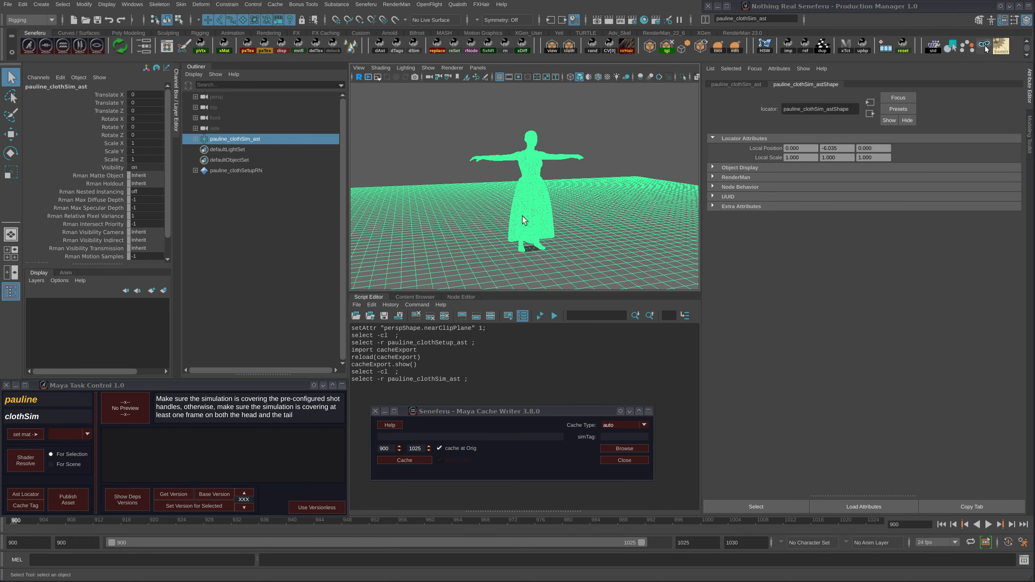
left_click(442, 139)
left_click_drag(484, 411, 493, 387)
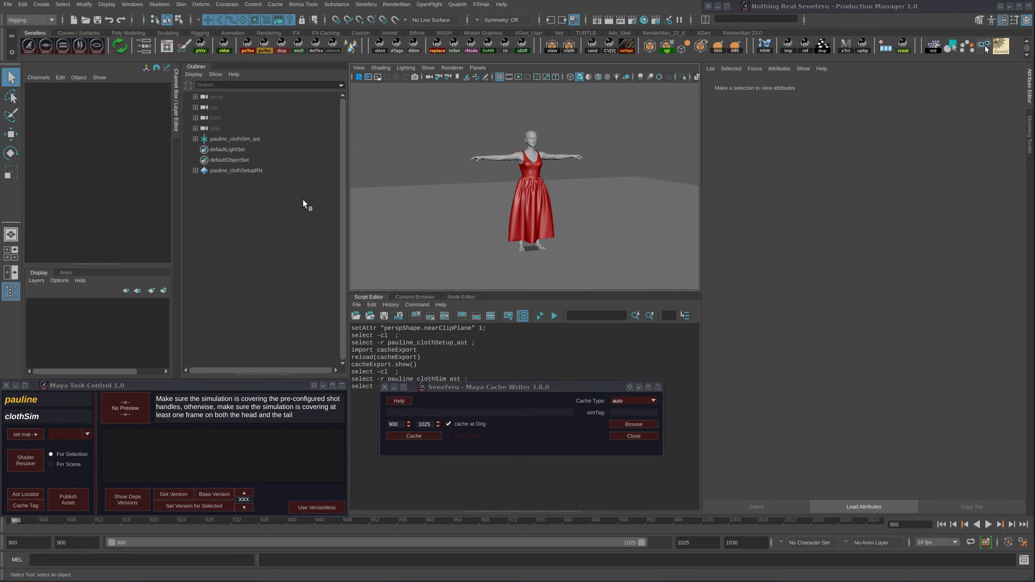
Select pauline_clothSim_ast, close the Maya Cache Writer and clear the Script Editor contents
left_click(251, 137)
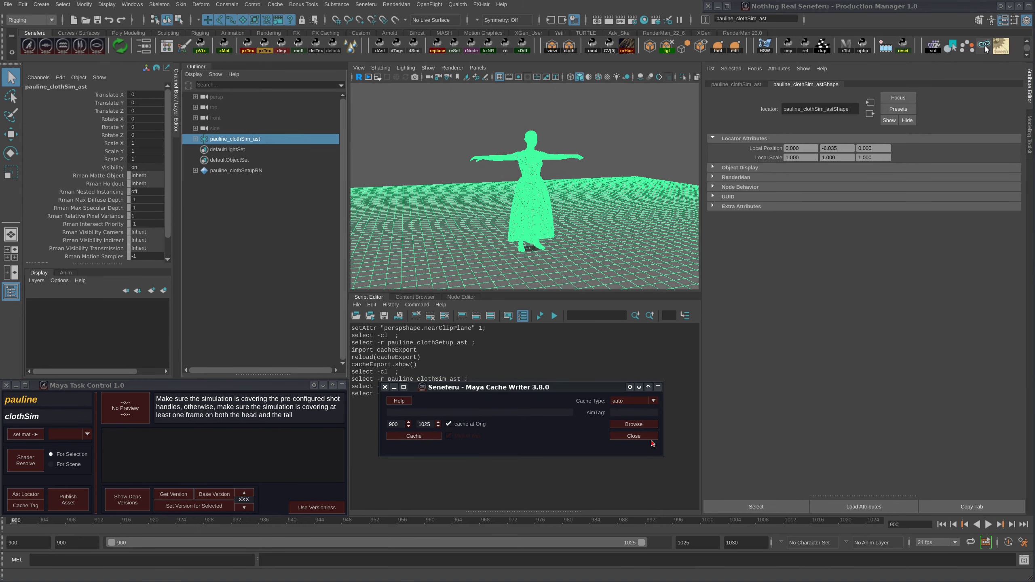
left_click(384, 387)
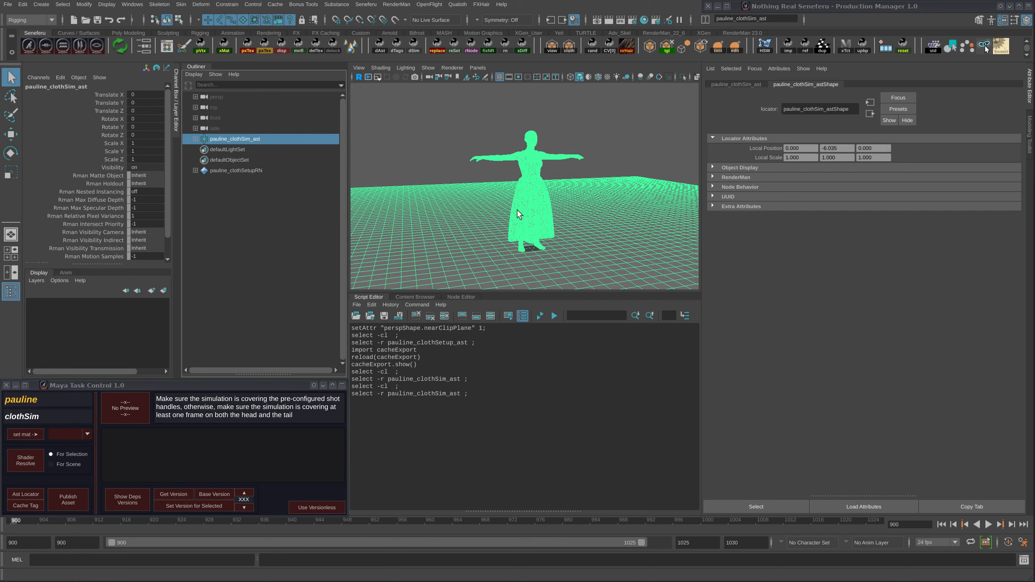
left_click_drag(520, 207, 510, 199, "alt")
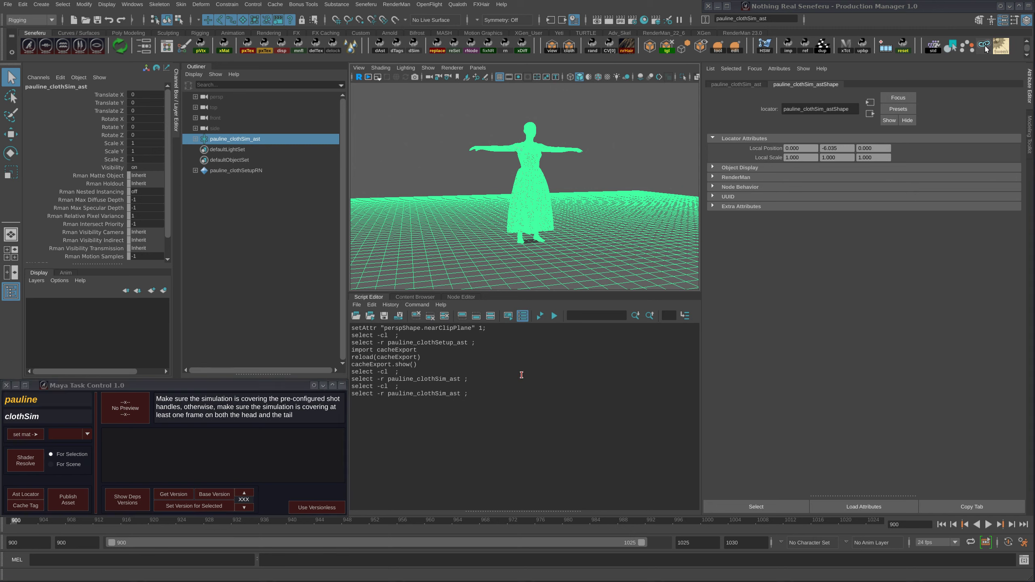
left_click(445, 316)
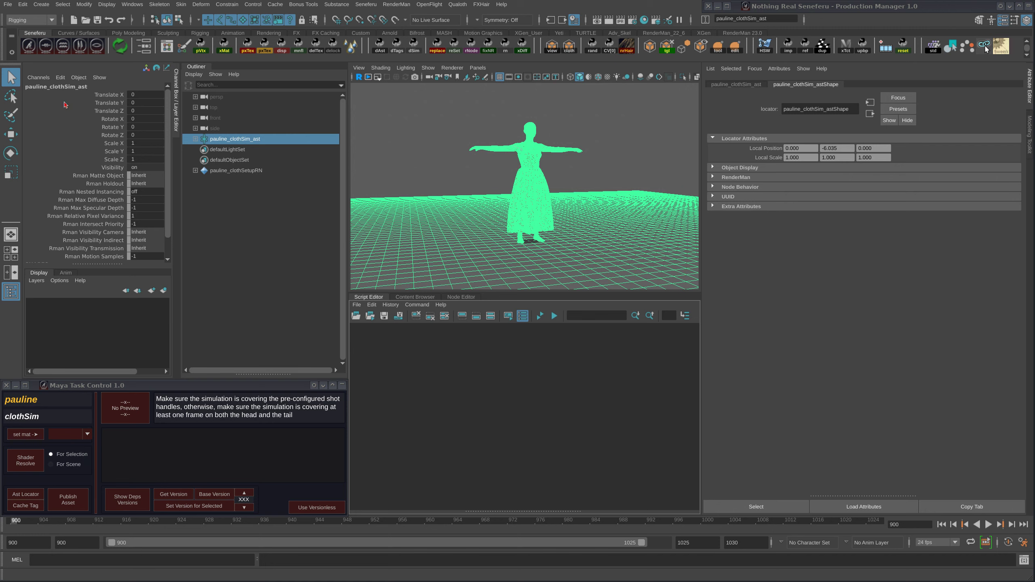
Reopen the Maya Cache Writer for pauline_clothSim_ast to review its cache settings, and close it without caching
left_click(62, 47)
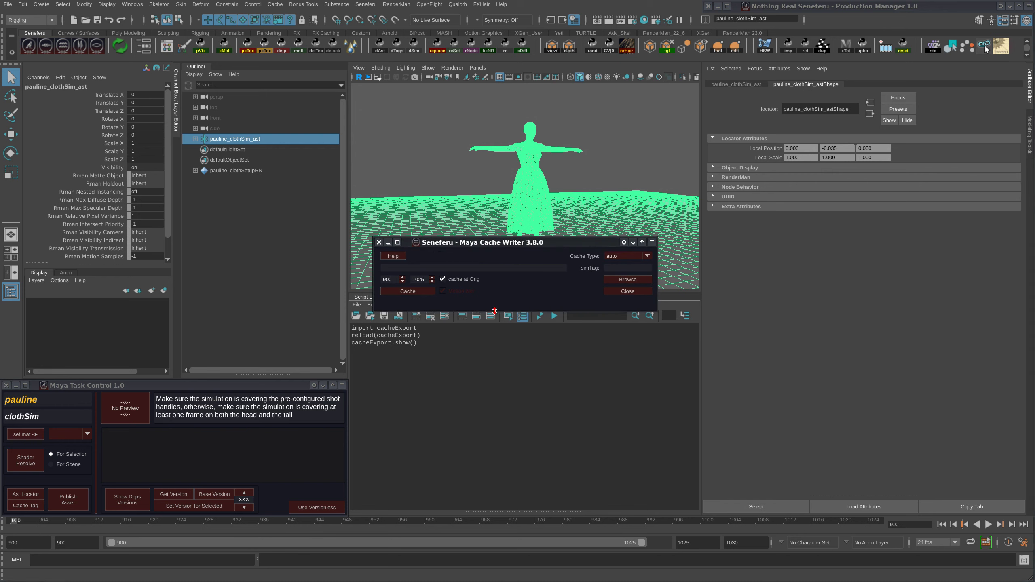
left_click_drag(432, 245, 448, 348)
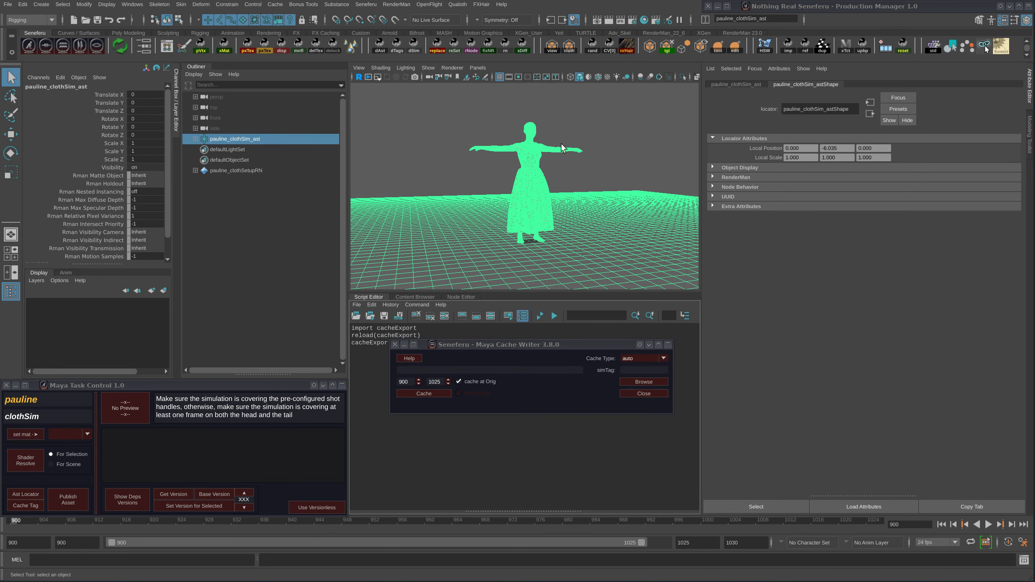
left_click_drag(523, 181, 519, 174, "alt")
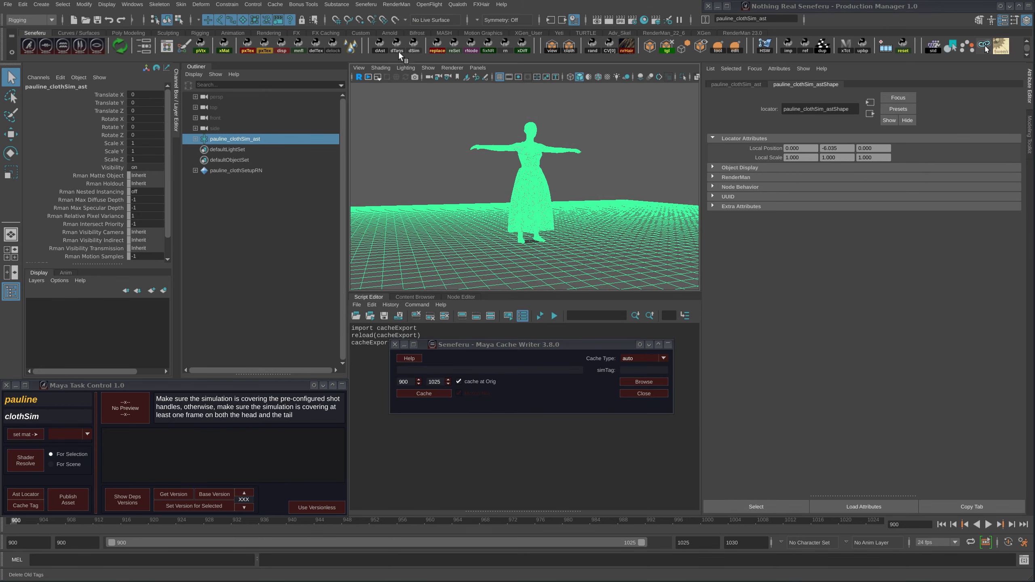
left_click(285, 476)
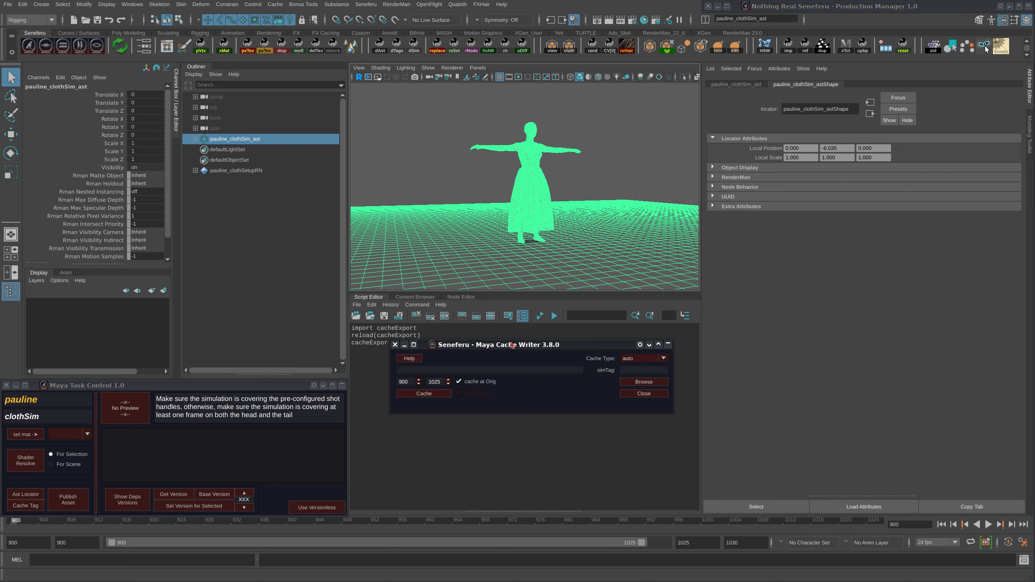
left_click_drag(514, 343, 486, 203)
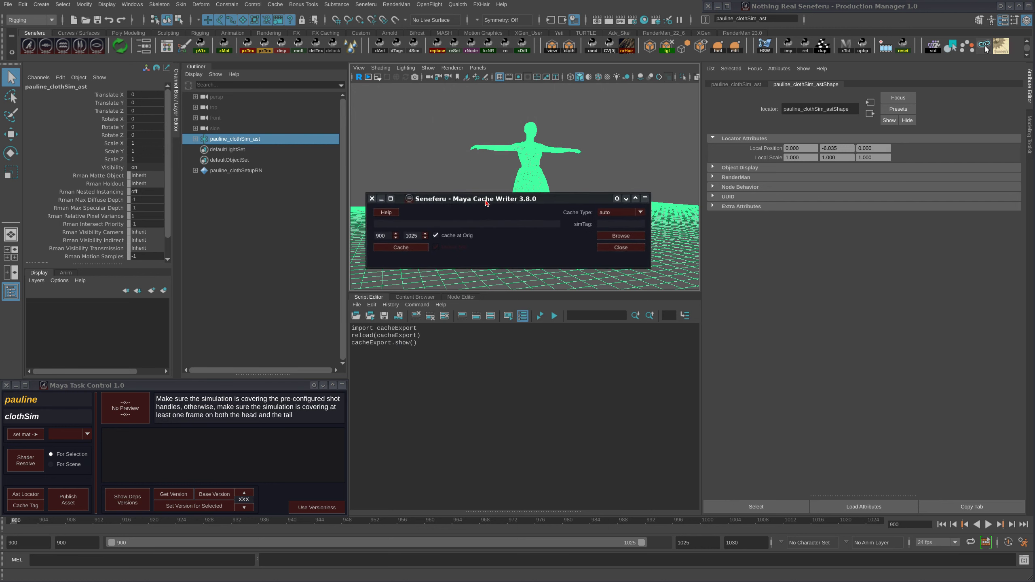
left_click(621, 248)
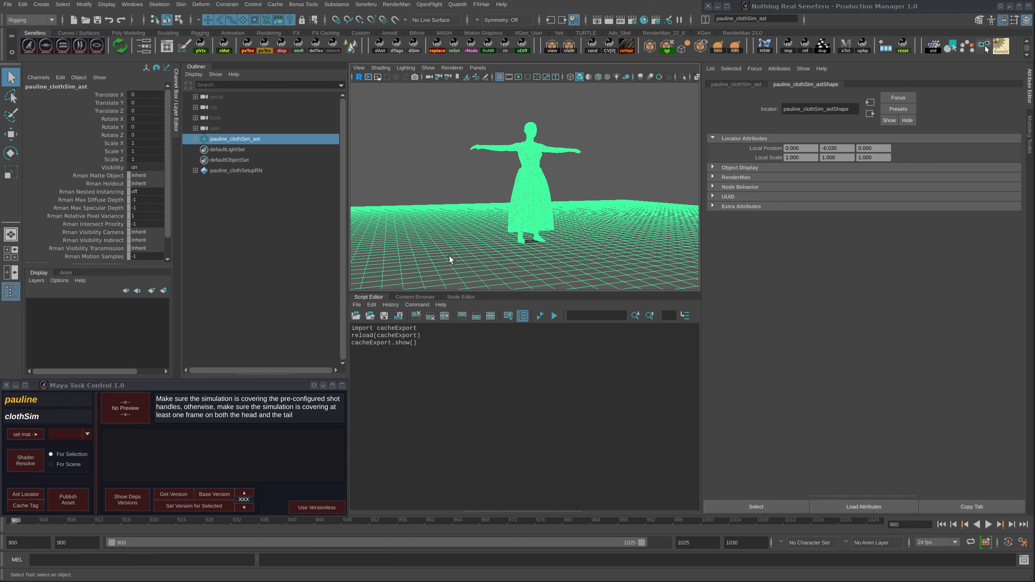
Clear the selection and inspect the dressed character in the viewport
middle_click_drag(534, 209, 539, 210, "alt")
left_click_drag(538, 211, 565, 221, "alt")
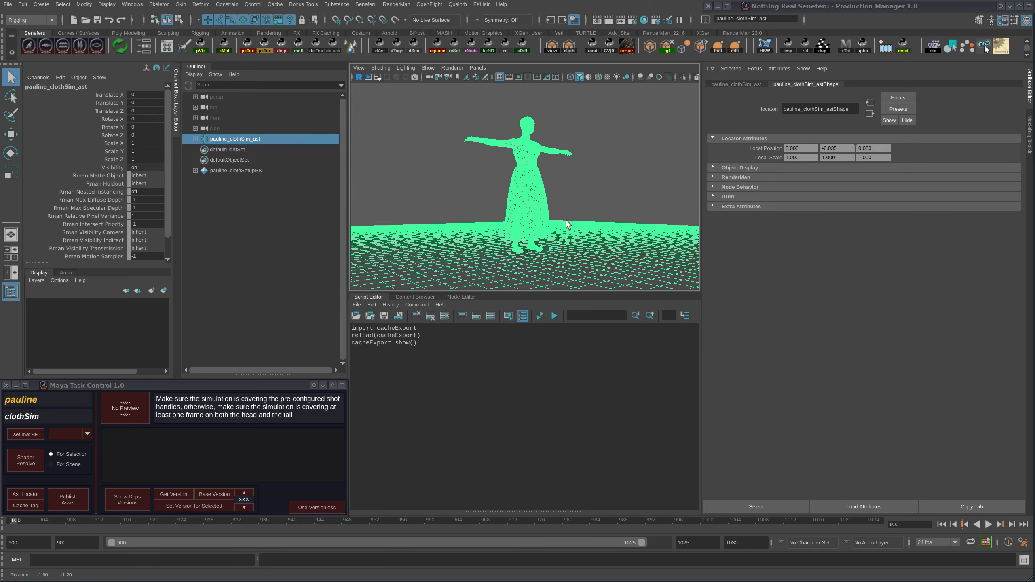
left_click(581, 181)
middle_click_drag(555, 224, 544, 220, "alt")
left_click_drag(544, 219, 526, 251, "alt")
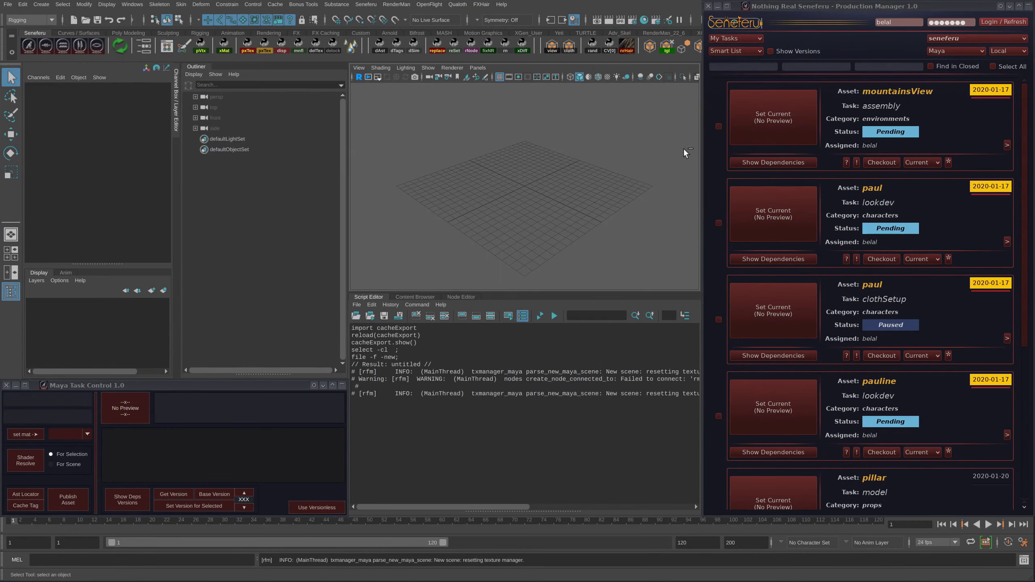
Filter the Production Manager tasks by task "clo" and asset "pa", and reset both filters
left_click(804, 66)
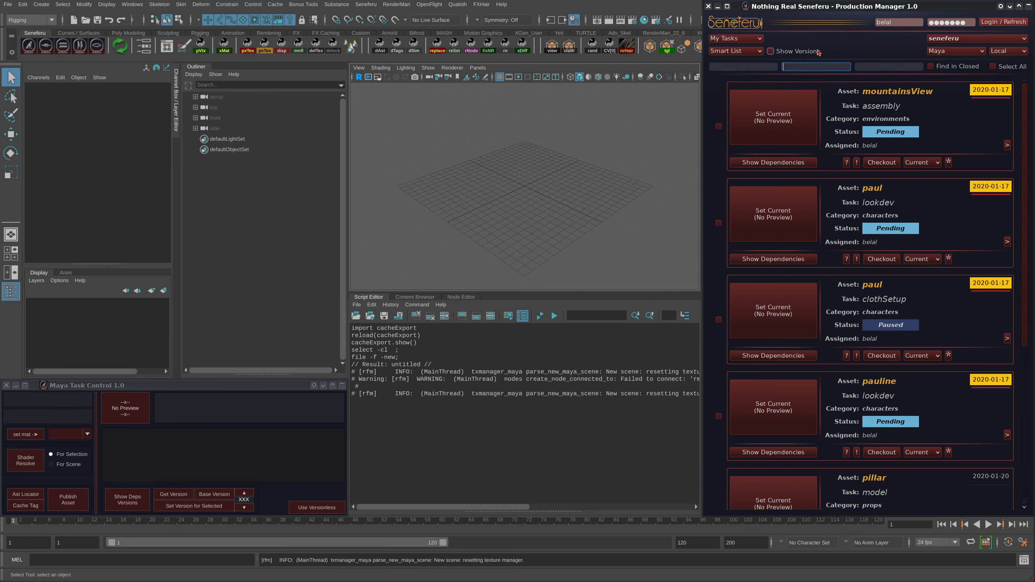
type("clo")
left_click(754, 65)
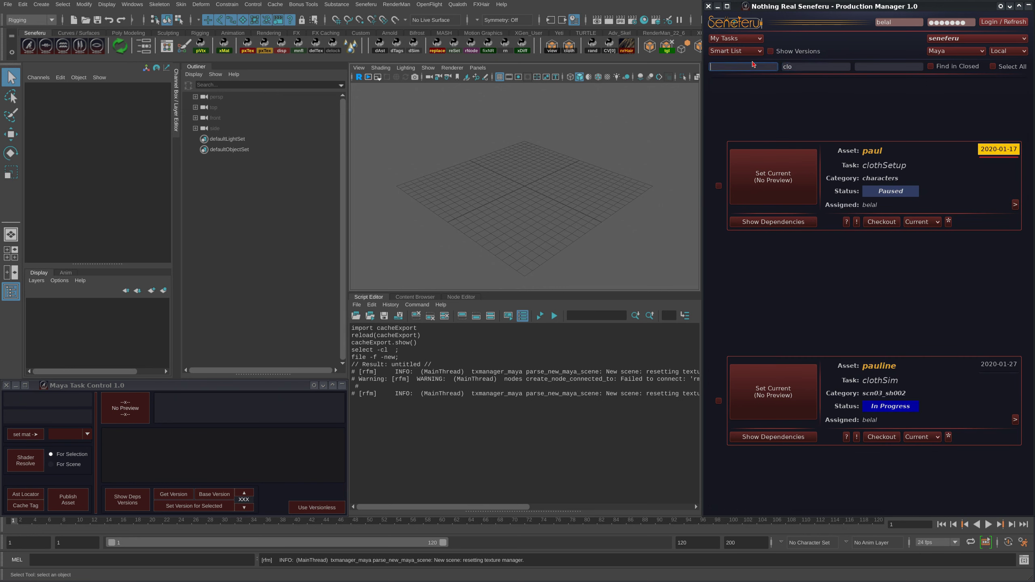
type("pa")
left_click(893, 413)
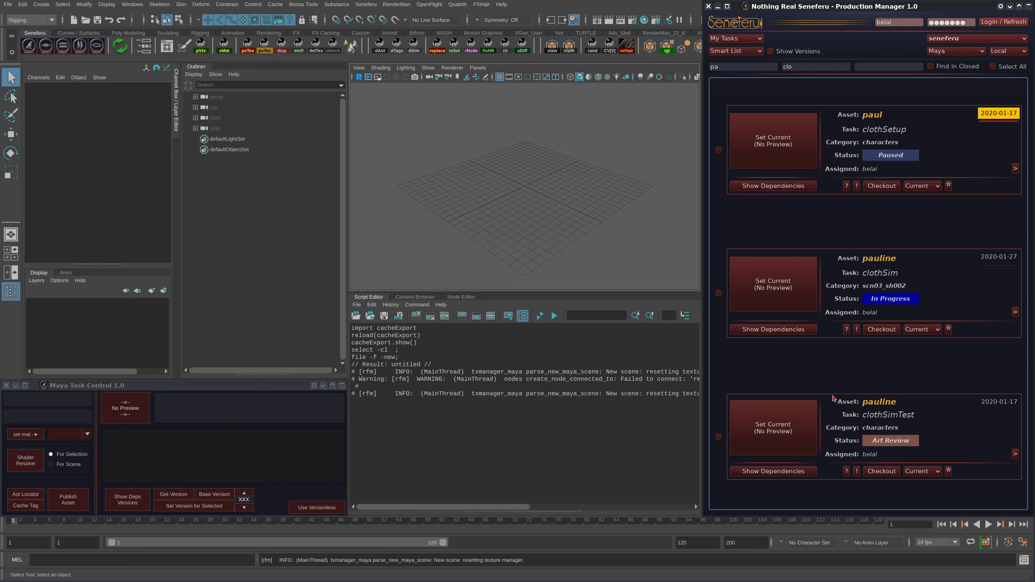
key("Escape")
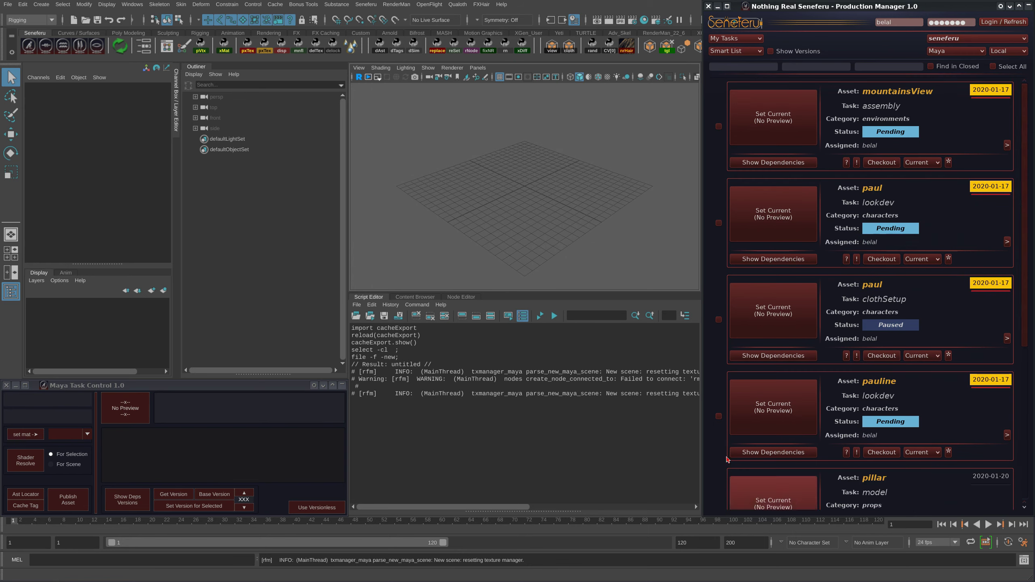
Filter the full task list again by asset code "pa" and task "clo"
left_click_drag(1022, 144, 995, 134)
left_click(745, 67)
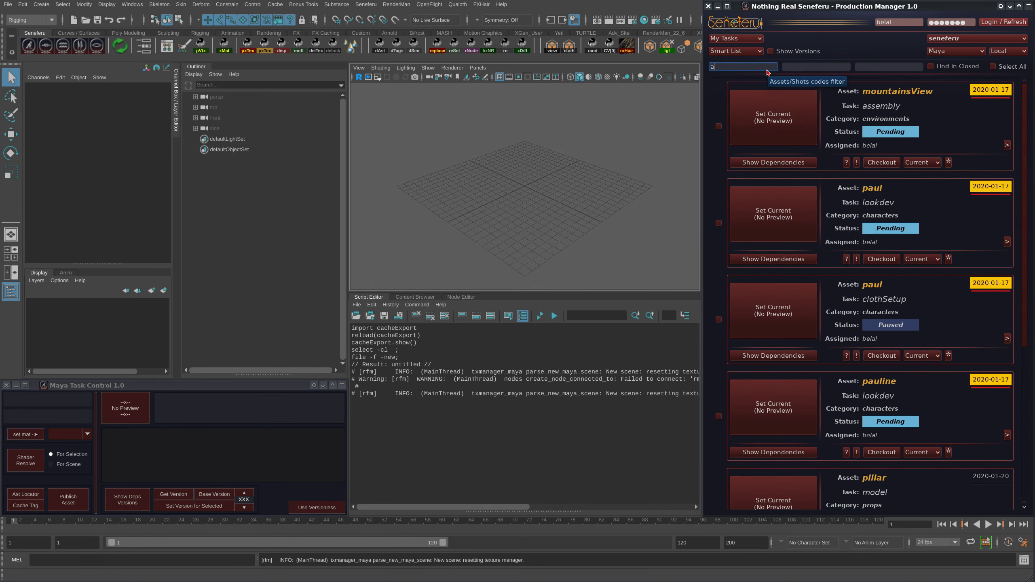
type("pa")
key("Tab")
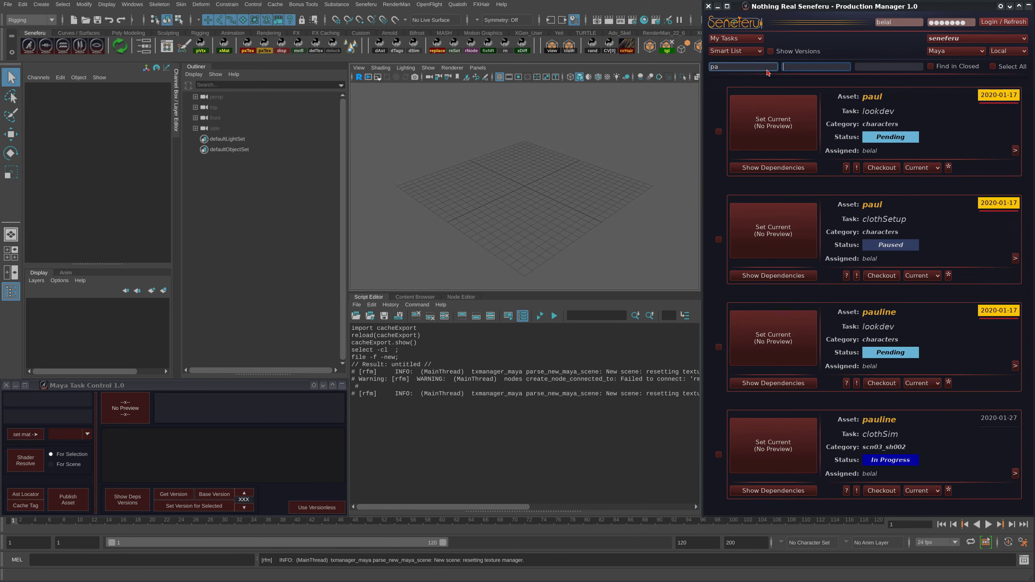
type("clo")
left_click(903, 392)
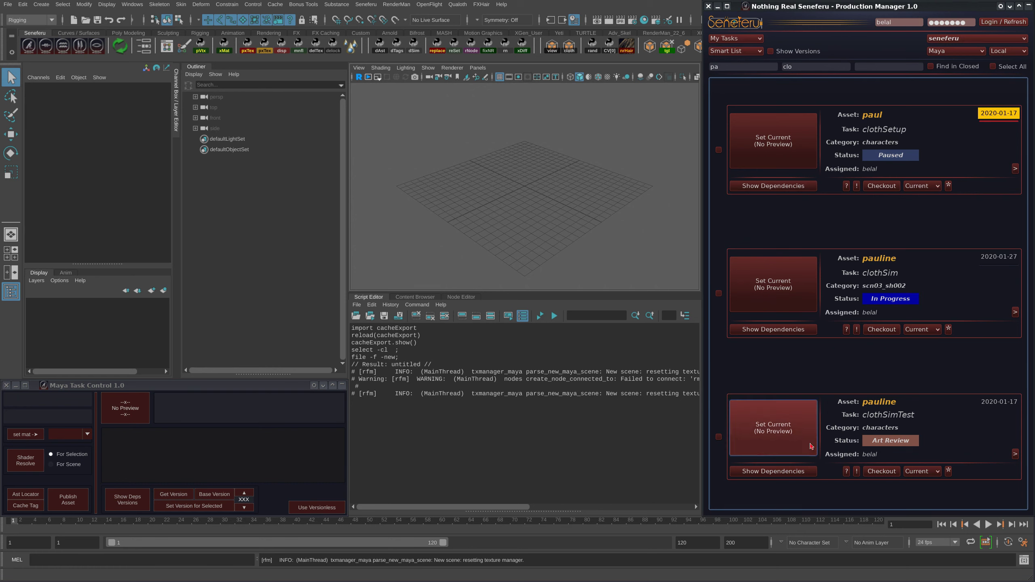
Clear the asset and task filters and look through the full My Tasks list
left_click(798, 68)
key("BackSpace")
key("BackSpace")
key("BackSpace")
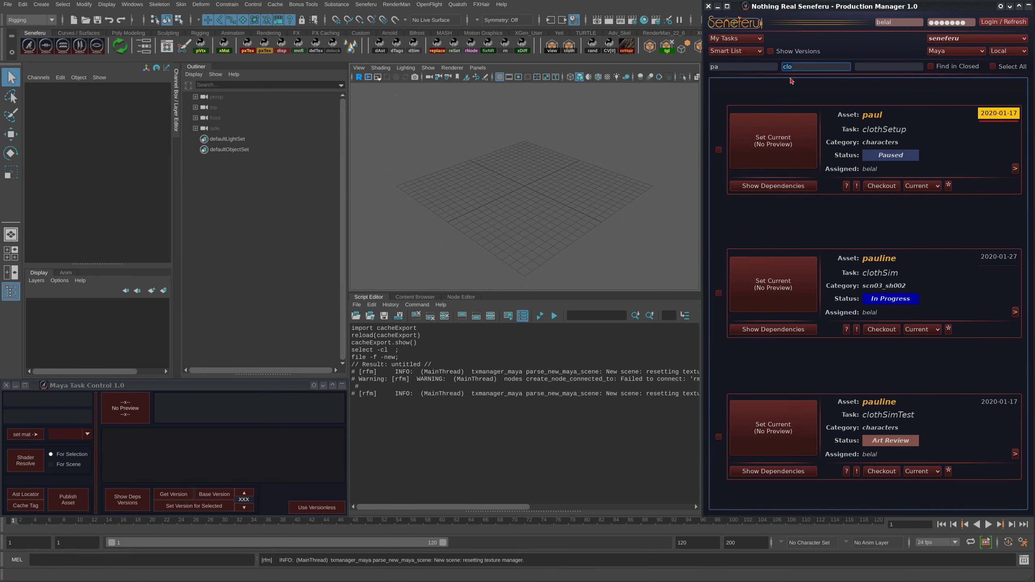
left_click(735, 67)
key("BackSpace")
key("BackSpace")
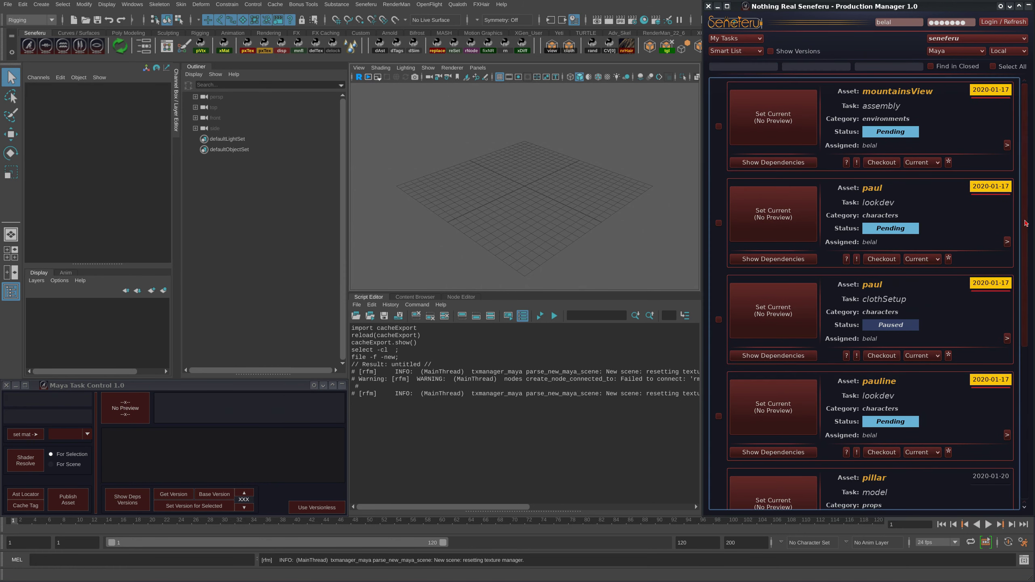
scroll(1030, 440, "down", 2)
scroll(1030, 440, "up", 5)
left_click_drag(1024, 167, 1023, 133)
scroll(1020, 140, "down", 2)
scroll(937, 123, "up", 2)
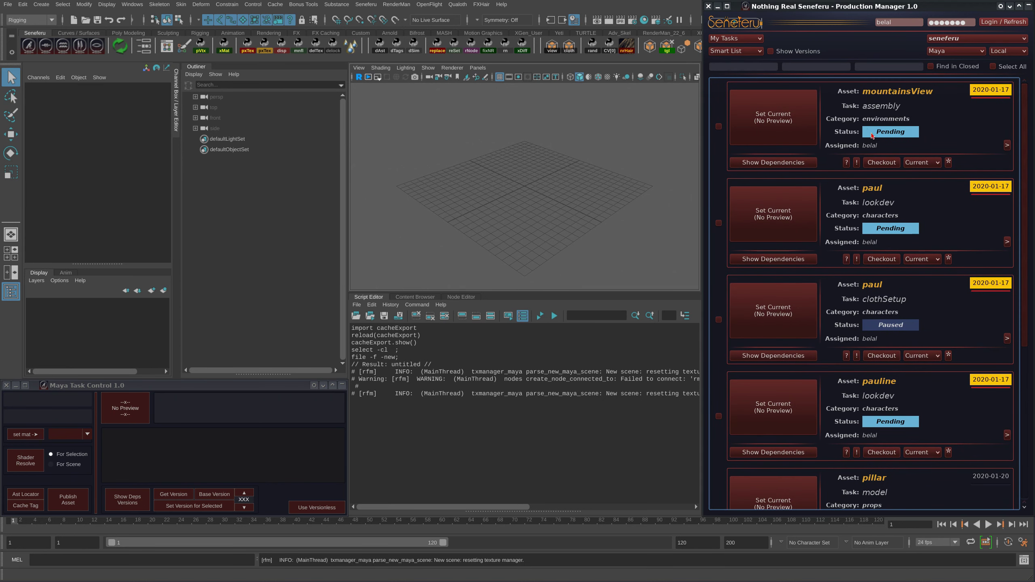
Find pauline's clothSimTest task by filtering for asset "pau" and task "clo", and clear the filters
left_click(744, 67)
type("pau")
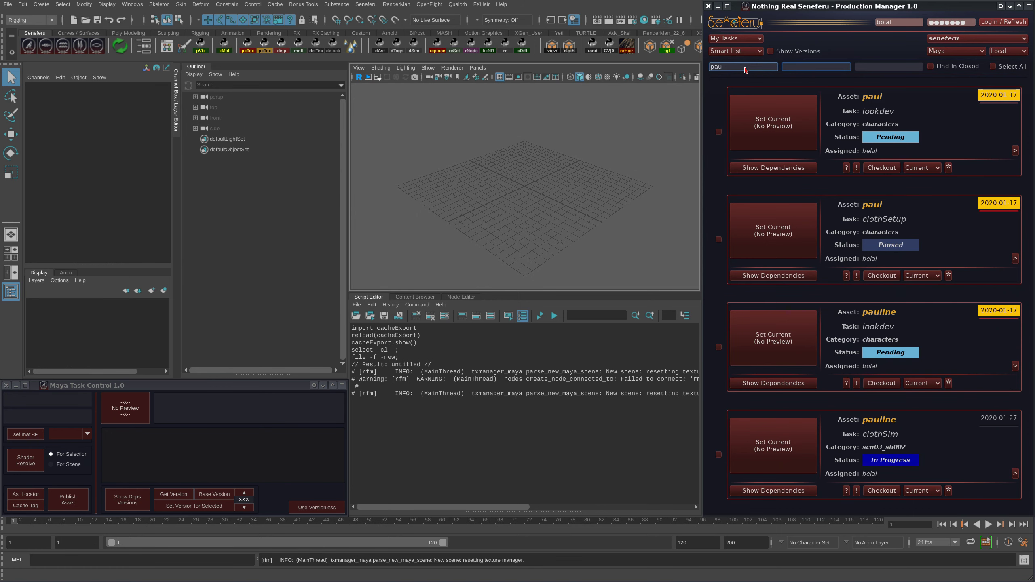
key("Tab")
type("sclo")
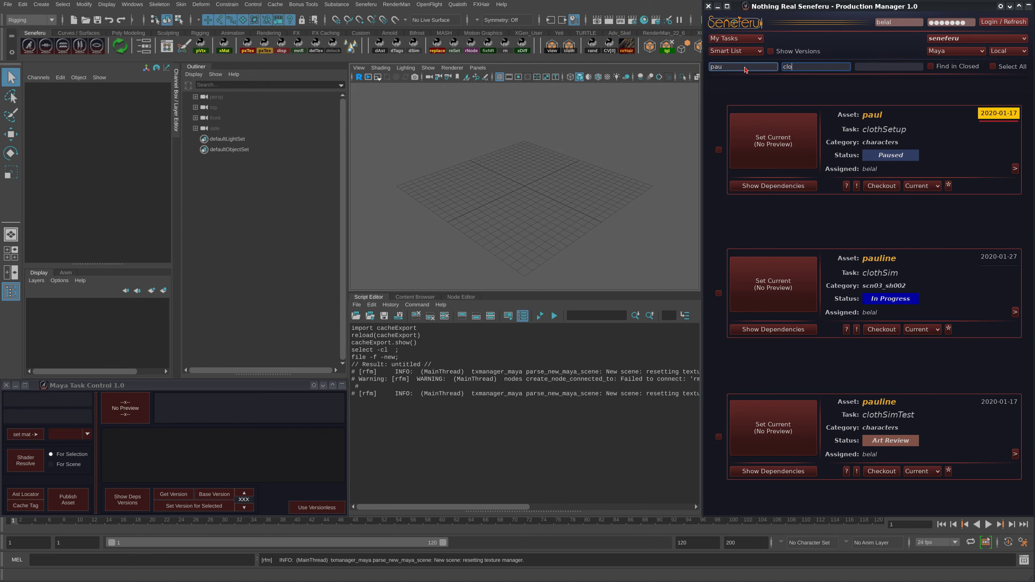
left_click(881, 441)
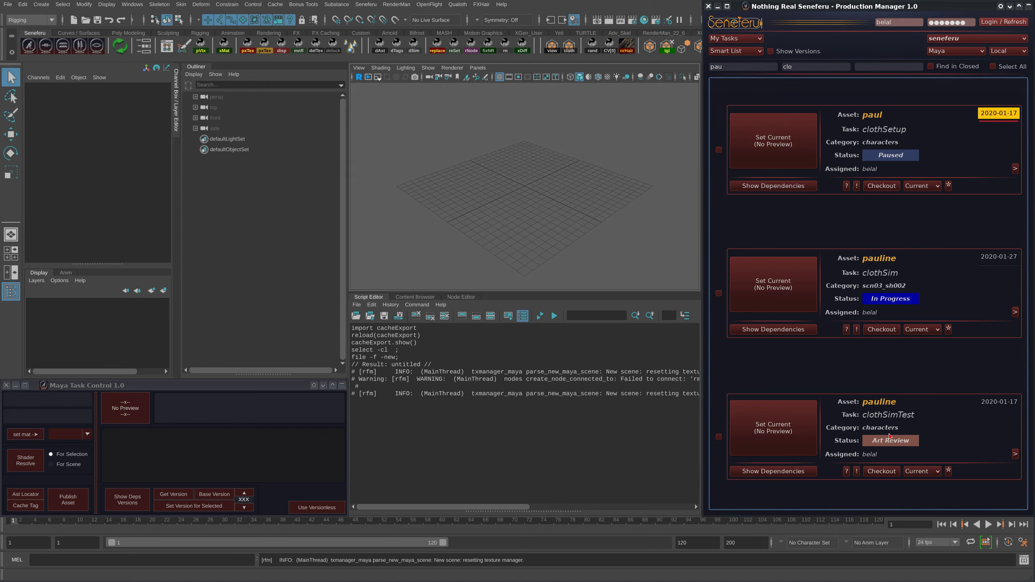
left_click_drag(805, 67, 711, 68)
key("BackSpace")
key("BackSpace")
Switch the Production Manager from My Tasks to the Director view
left_click(741, 41)
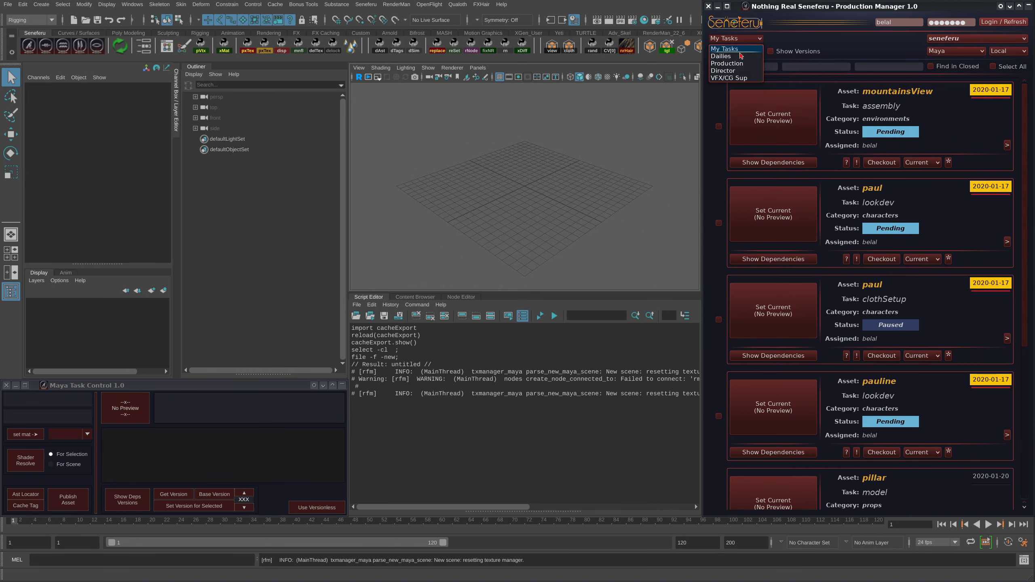
left_click(748, 41)
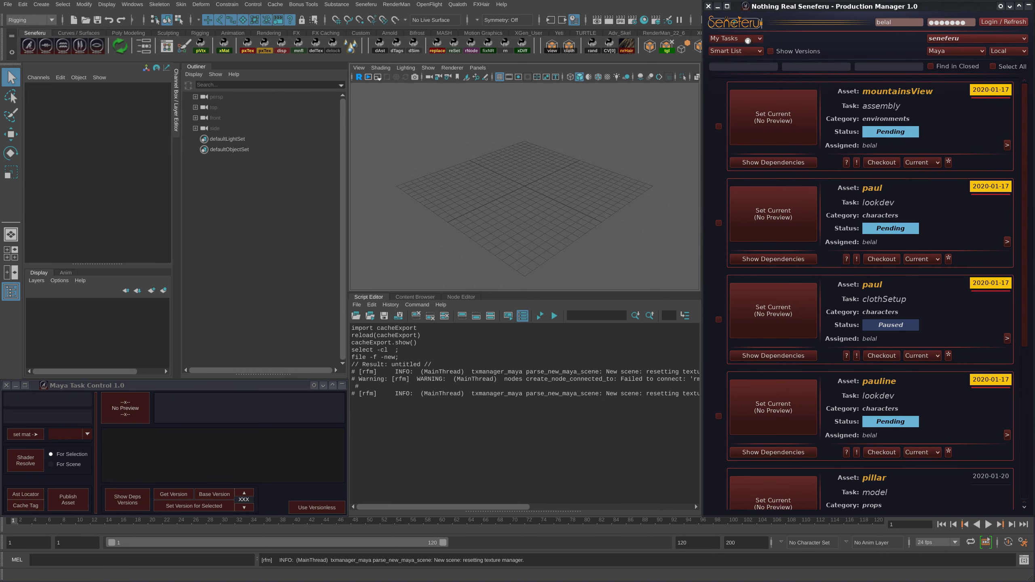
scroll(746, 38, "down", 3)
left_click(742, 39)
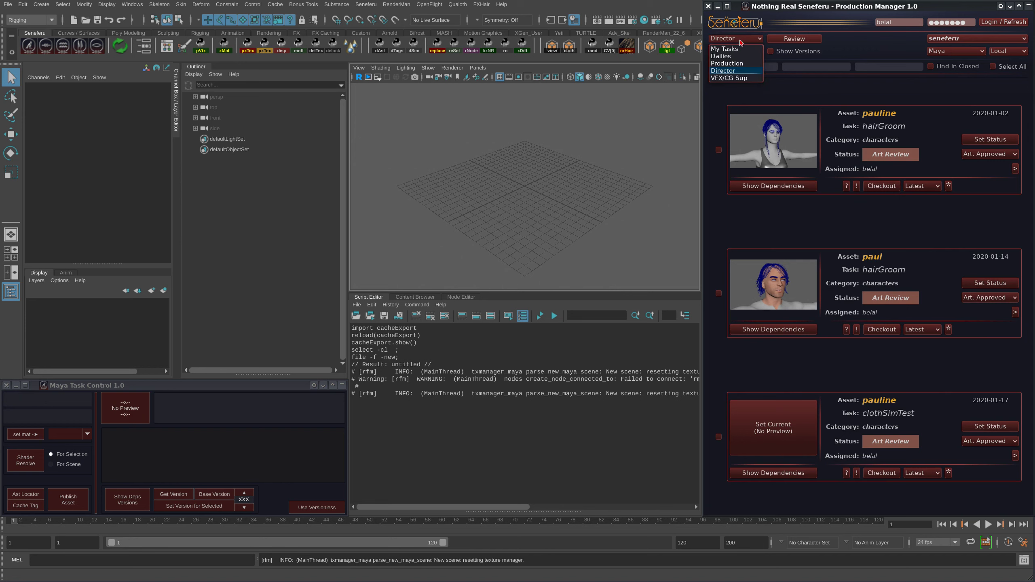
left_click(737, 71)
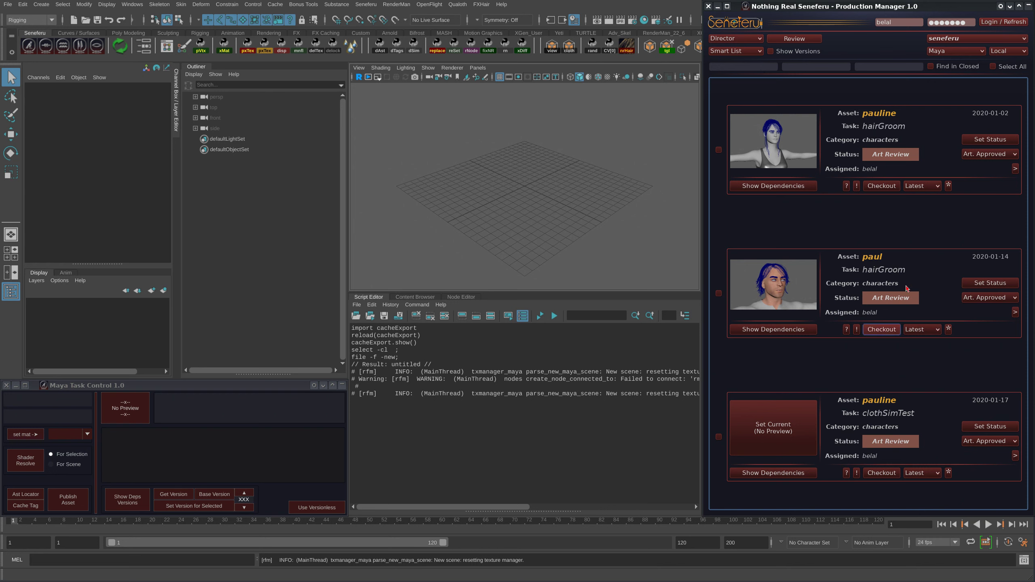
left_click(737, 39)
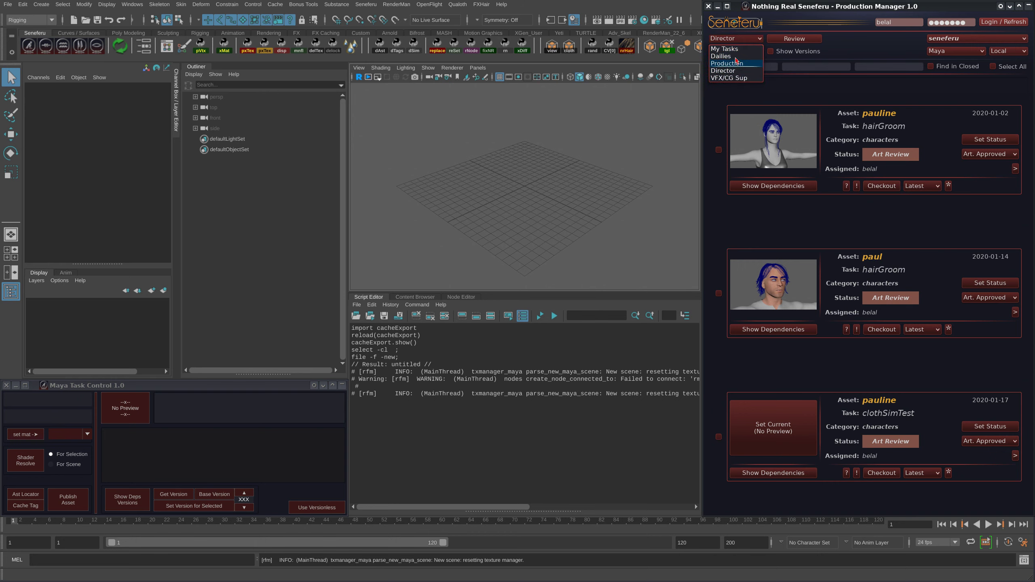
left_click(734, 39)
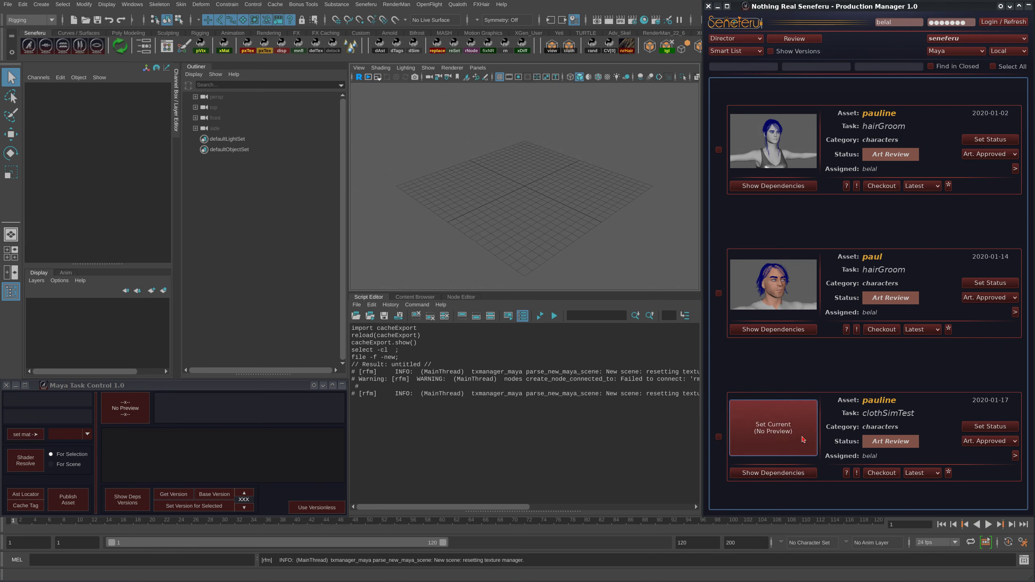
Set pauline's clothSimTest as the current task and open its 3D cache in the viewer
left_click(778, 430)
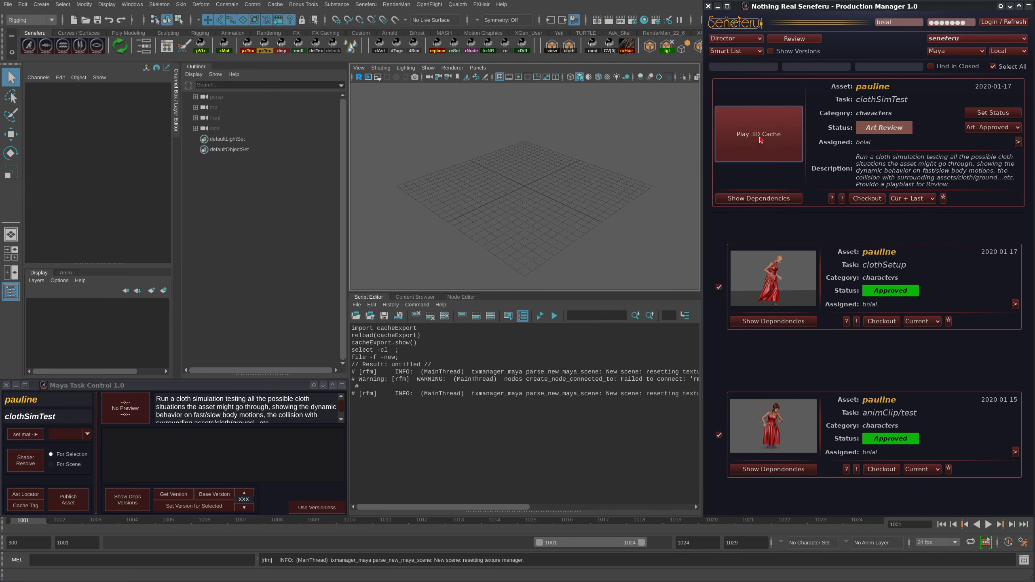
left_click(759, 135)
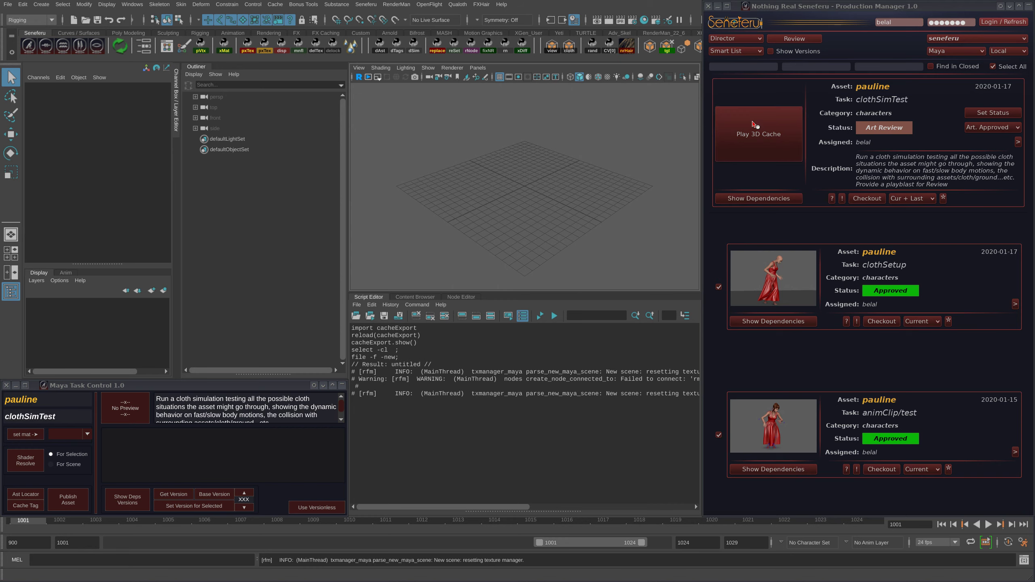
left_click_drag(959, 112, 402, 66)
Review the cached dress simulation by scrubbing it forward to frame 1097
key("space")
key("space")
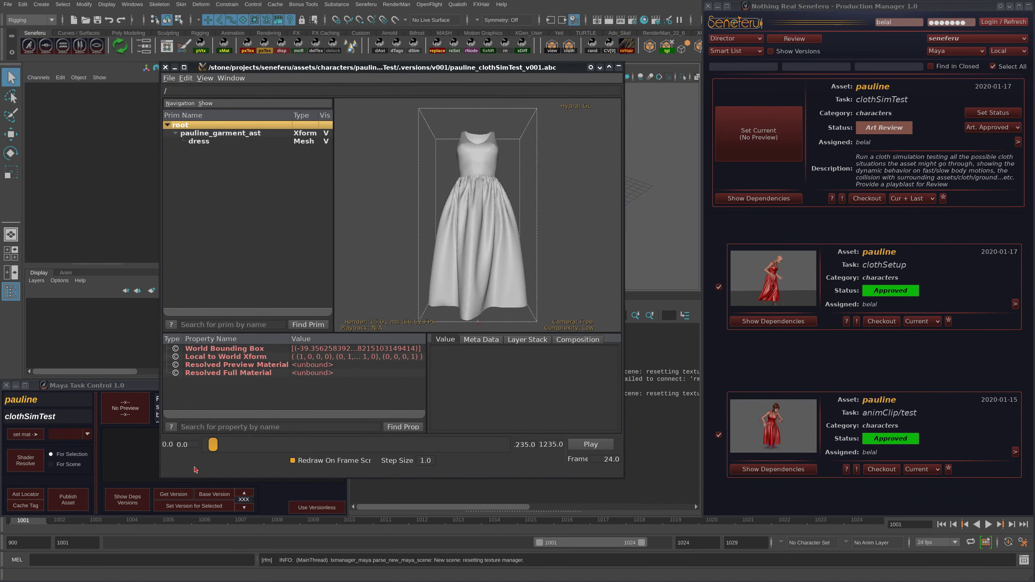
left_click_drag(215, 446, 471, 453)
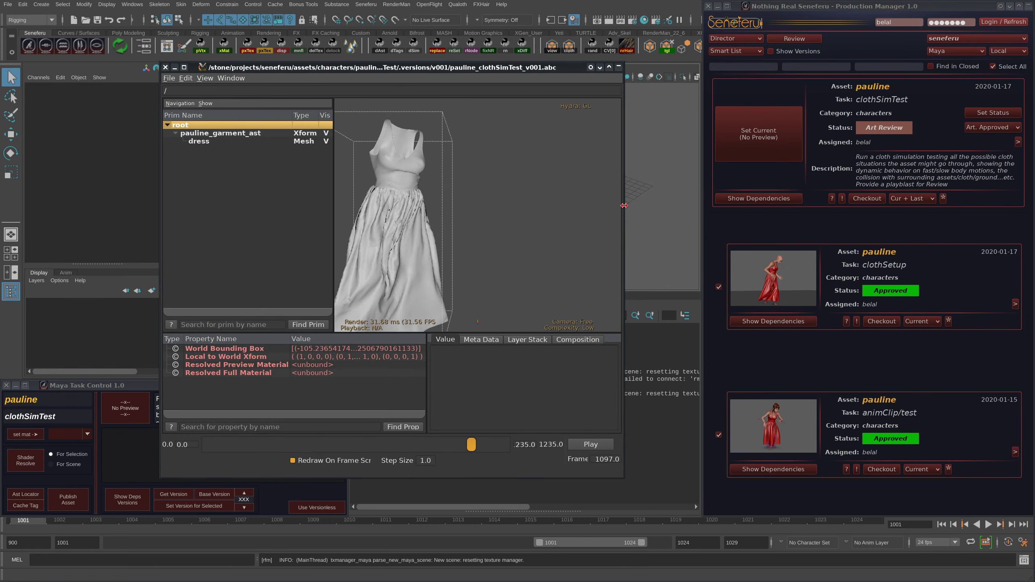
Enlarge the cache viewer, frame the whole dress, play back its cached simulation, and close the viewer
left_click_drag(624, 206, 993, 204)
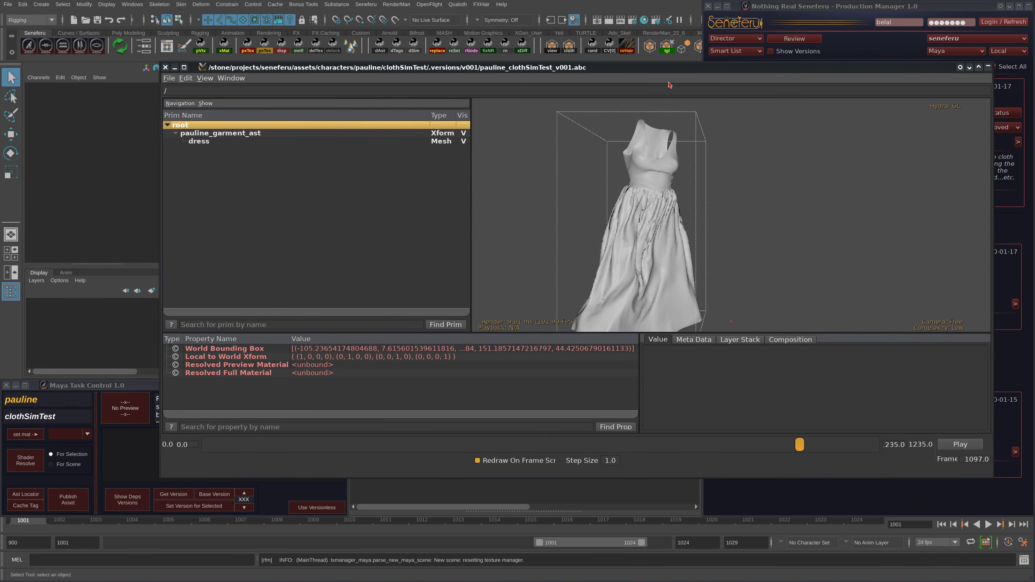
left_click_drag(671, 67, 638, 79)
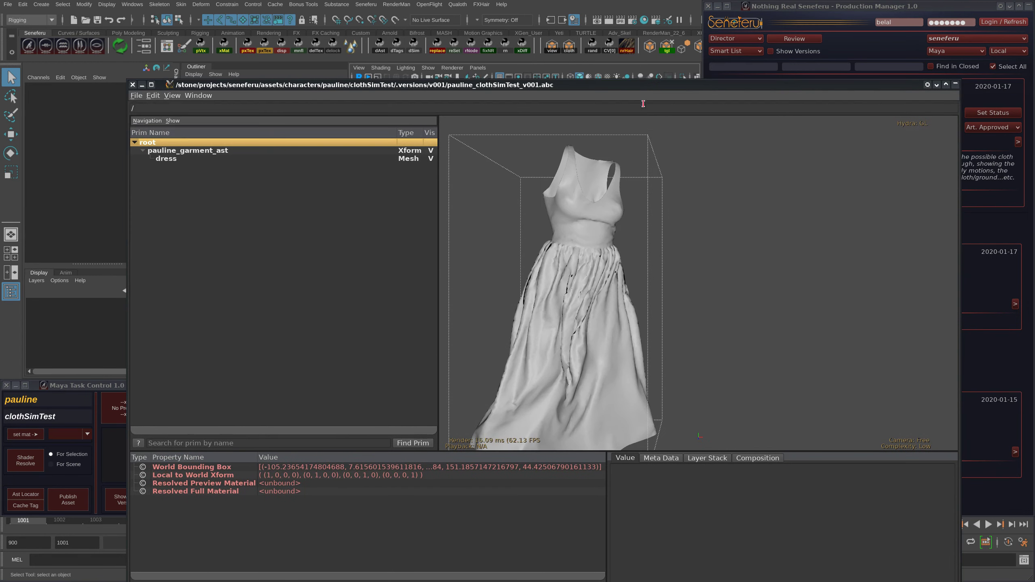
right_click_drag(597, 404, 587, 298, "alt")
middle_click_drag(606, 347, 584, 337, "alt")
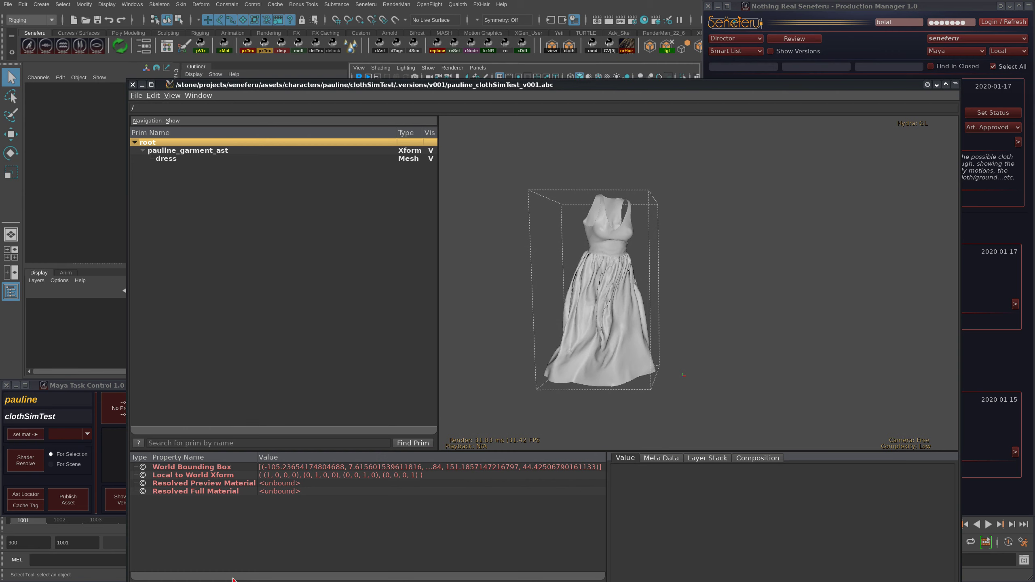
key("f")
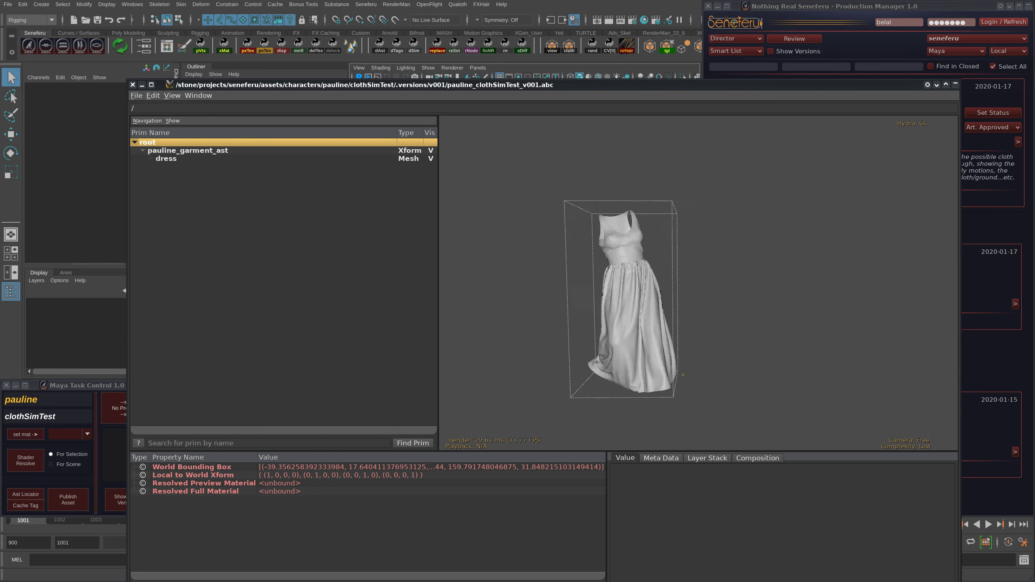
key("space")
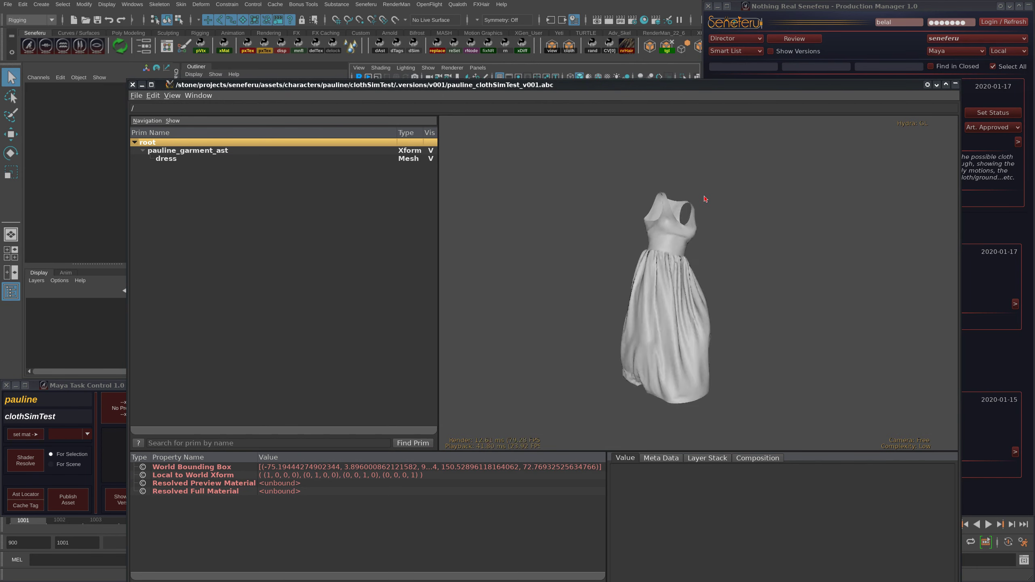
left_click_drag(708, 83, 611, 16)
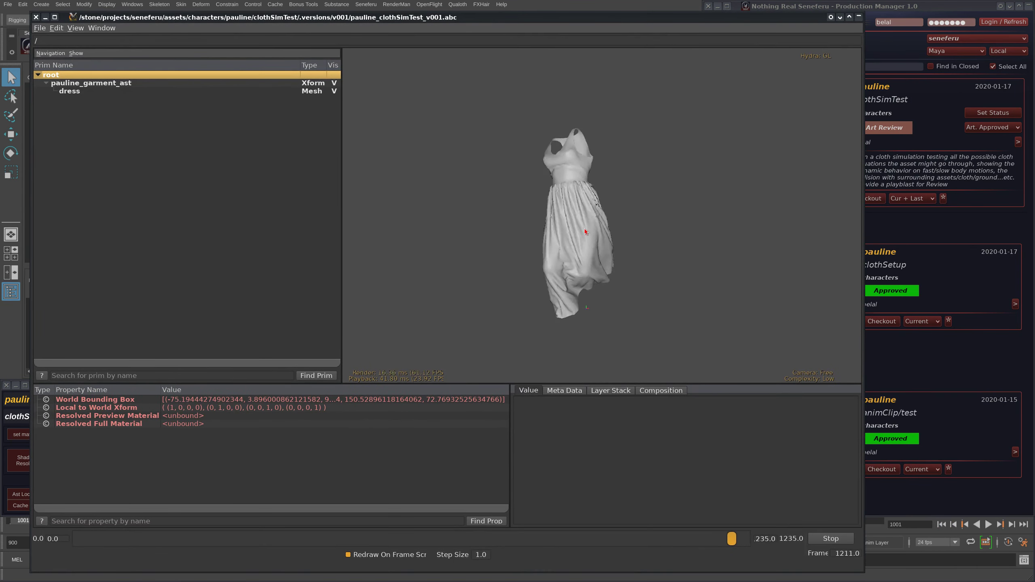
key("ctrl+q")
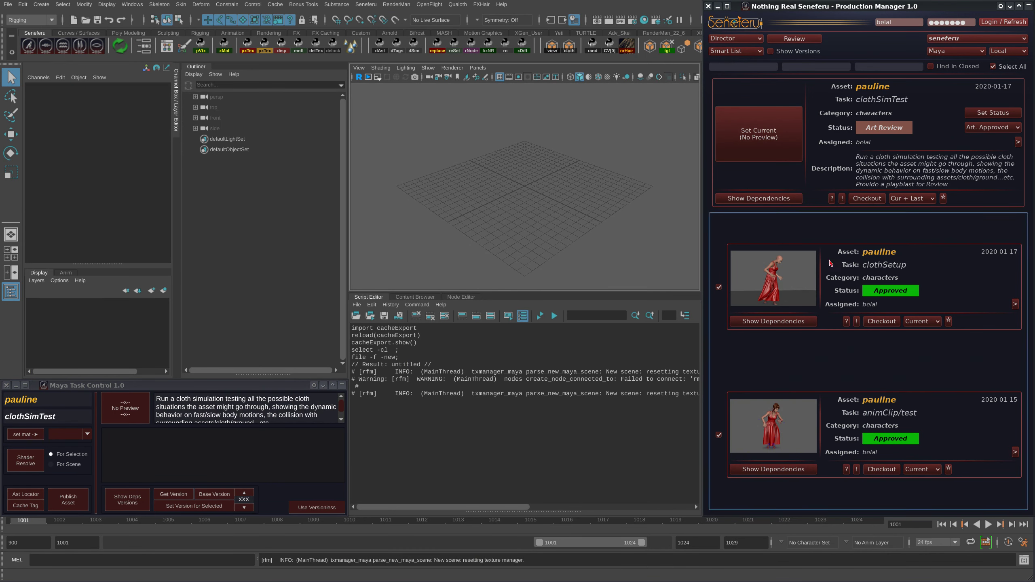
Exclude the clothSetup dependency and bring only pauline's animClip/test dependency into the Maya scene
left_click(720, 288)
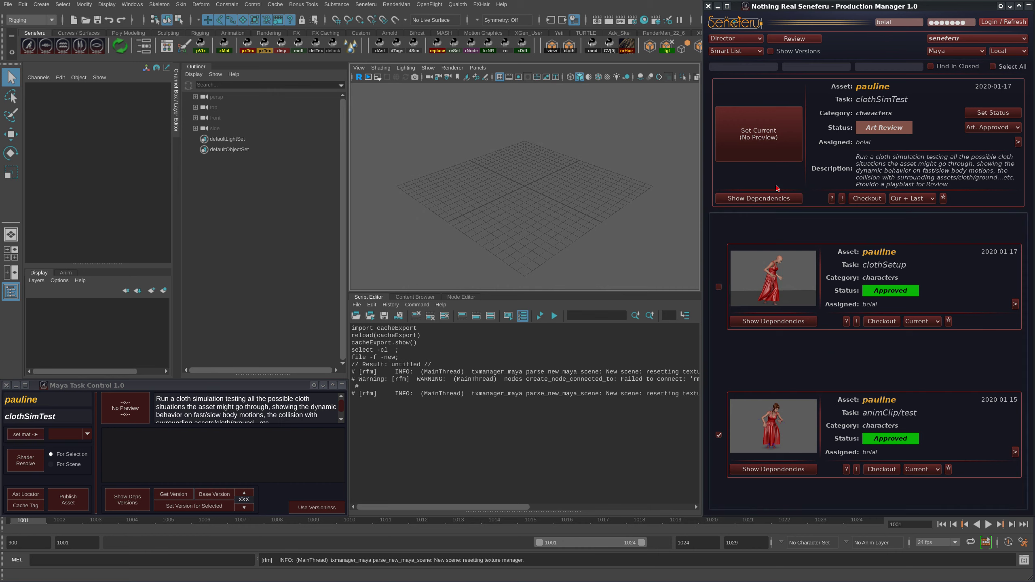
left_click(776, 195)
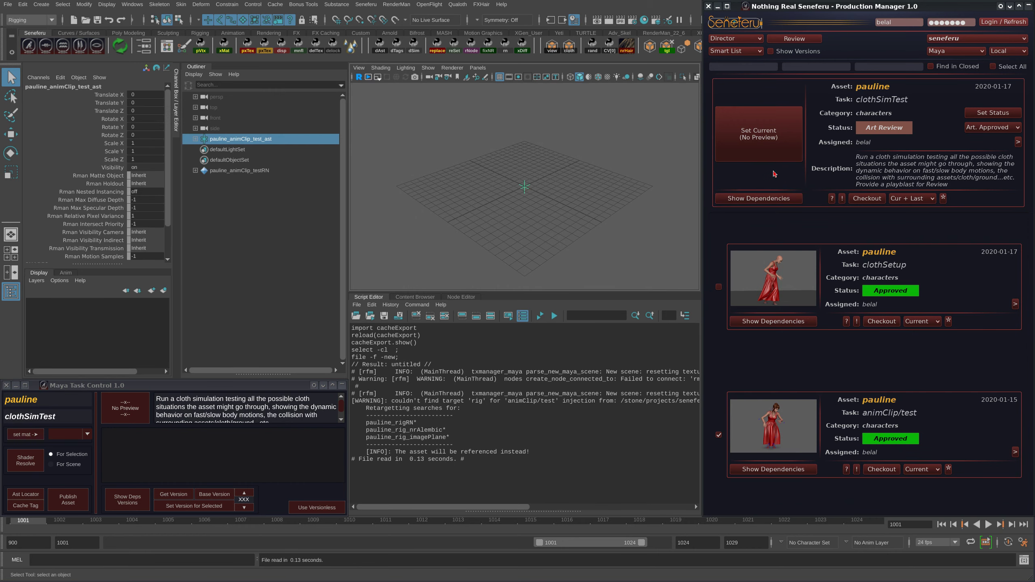
scroll(584, 202, "down", 3)
scroll(583, 202, "down", 5)
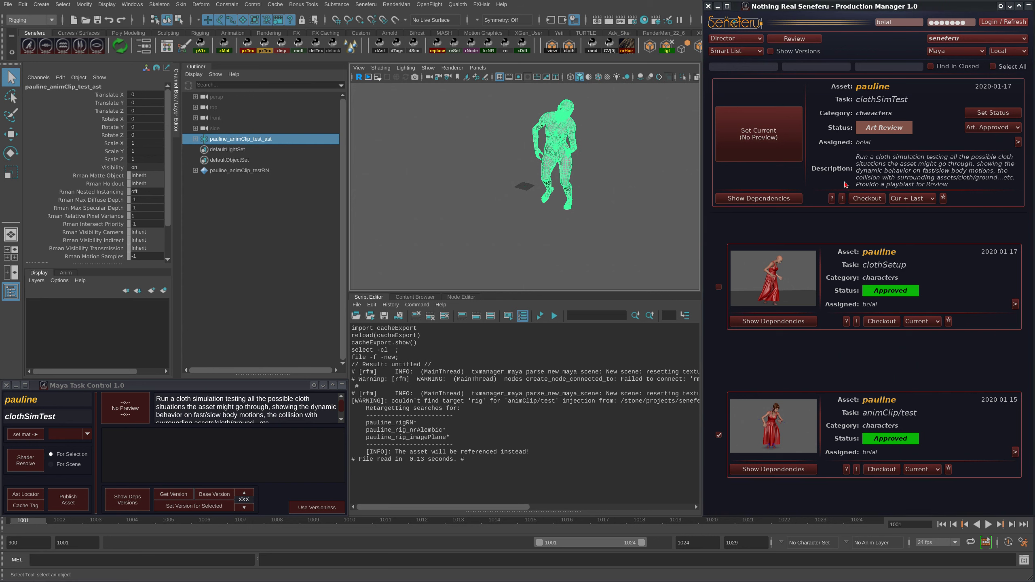
Reference pauline's clothSimTest cache into the scene alongside the animated body
right_click(870, 198)
left_click(870, 198)
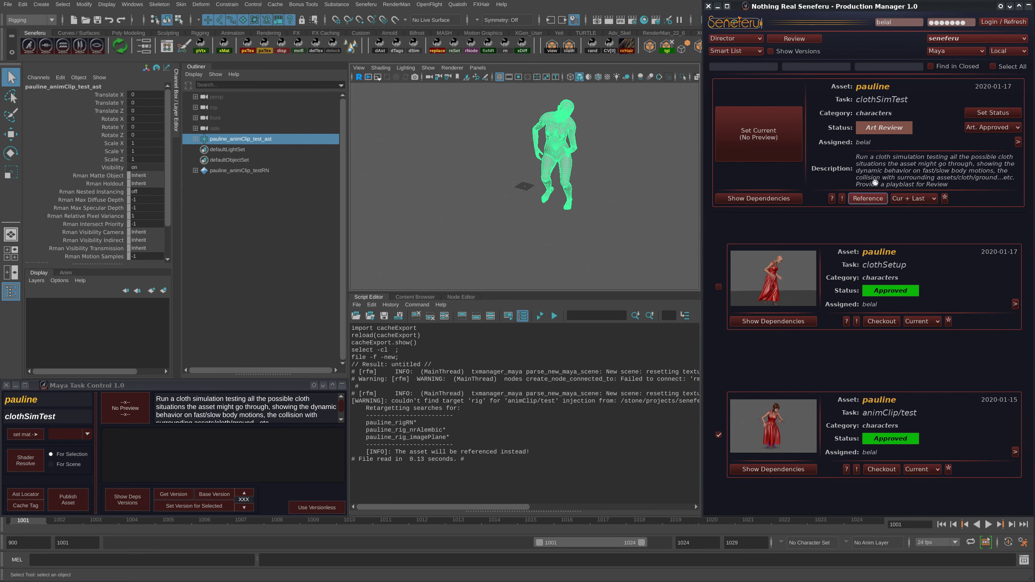
left_click(478, 222)
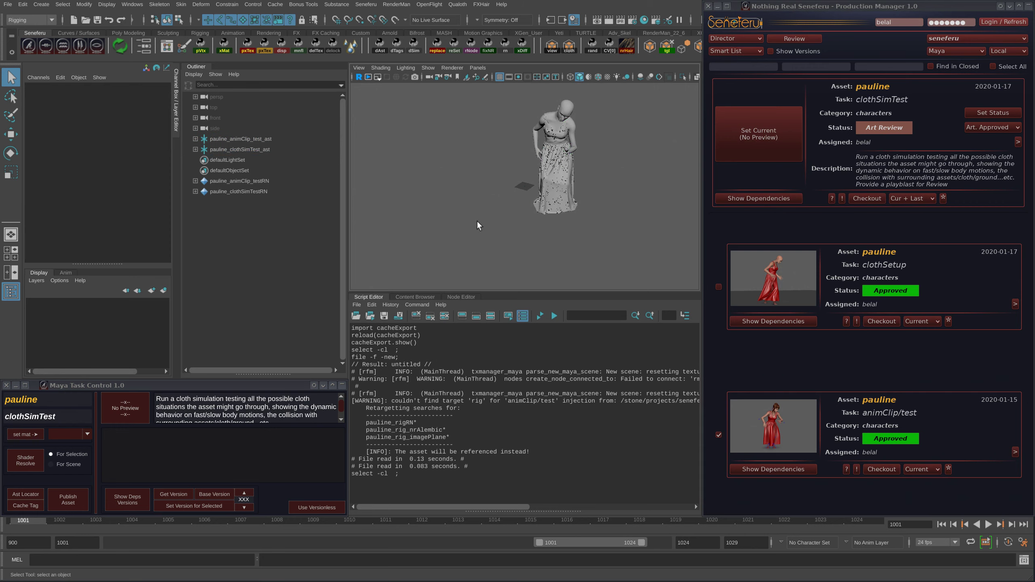
Play the dress cache on the animated body from a closer angle, and stop at frame 1007
left_click_drag(478, 221, 589, 204, "alt")
right_click_drag(589, 203, 608, 185, "alt")
middle_click_drag(608, 185, 550, 219, "alt")
left_click_drag(550, 219, 533, 212, "alt")
middle_click_drag(533, 213, 506, 223, "alt")
right_click_drag(506, 222, 489, 231, "alt")
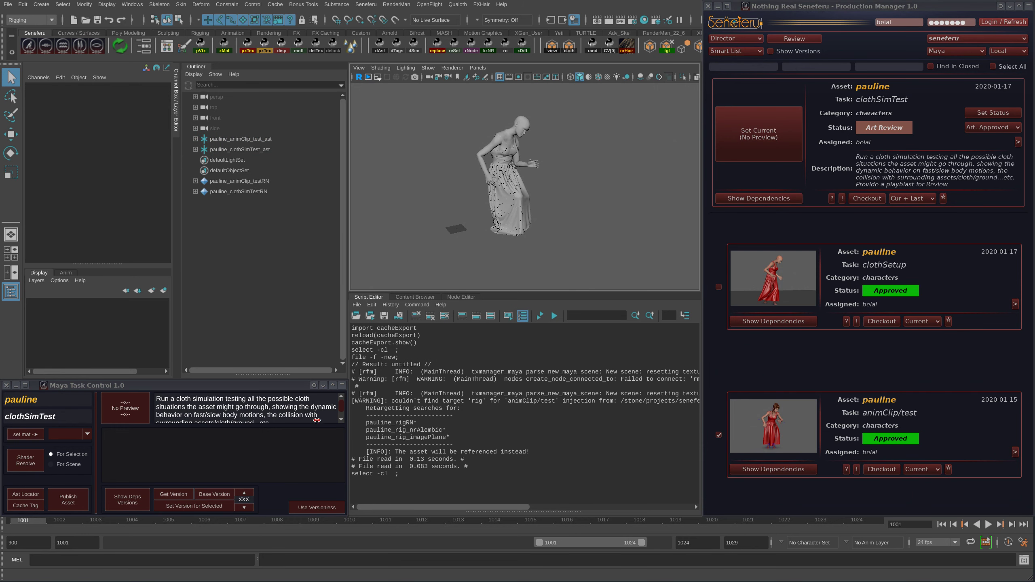
key("alt+v")
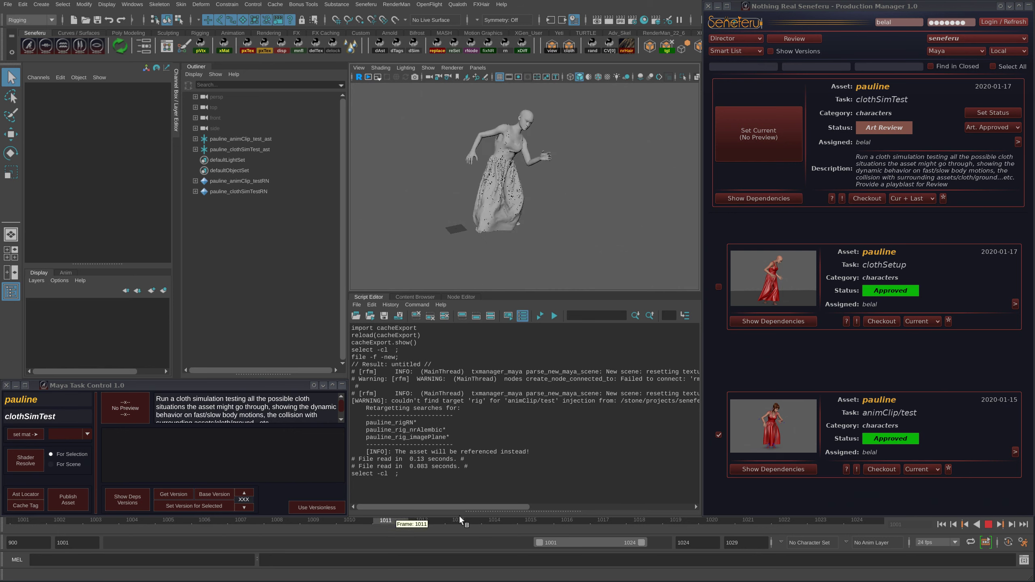
left_click(241, 521)
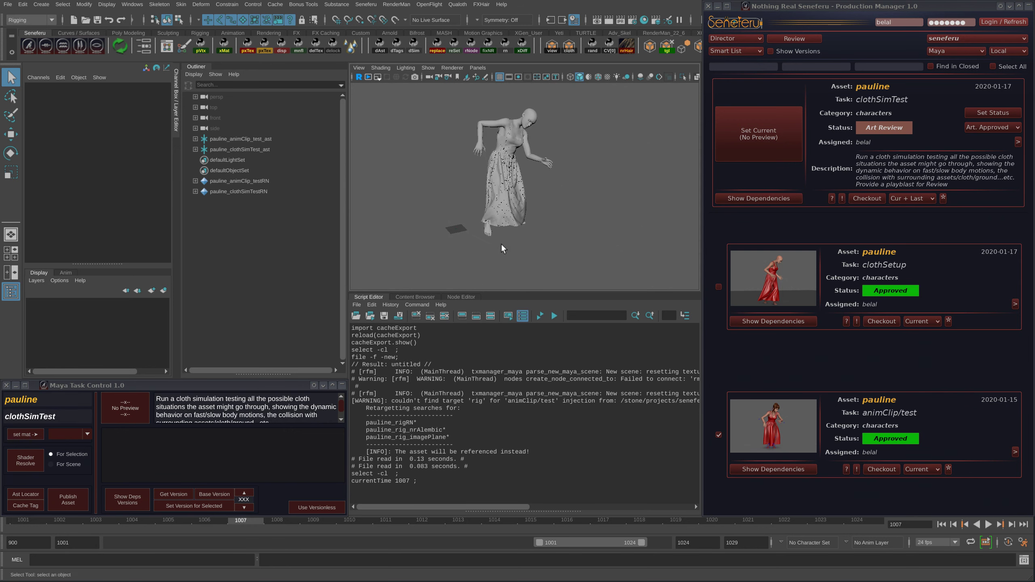
middle_click_drag(500, 262, 516, 295, "alt")
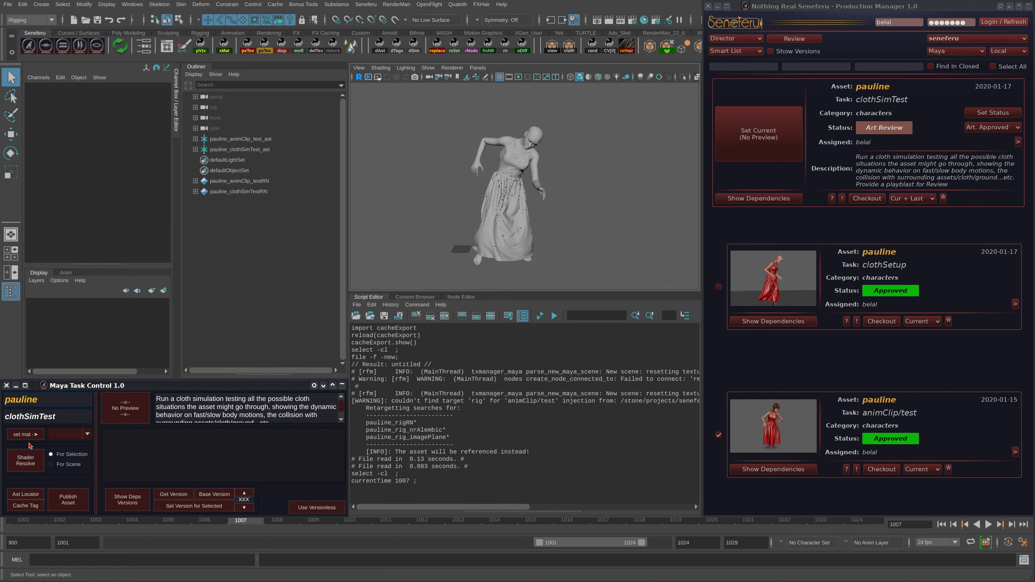
Apply the AnimLook to the character and dress with the shader resolver, and display textures in the viewport
left_click(25, 460)
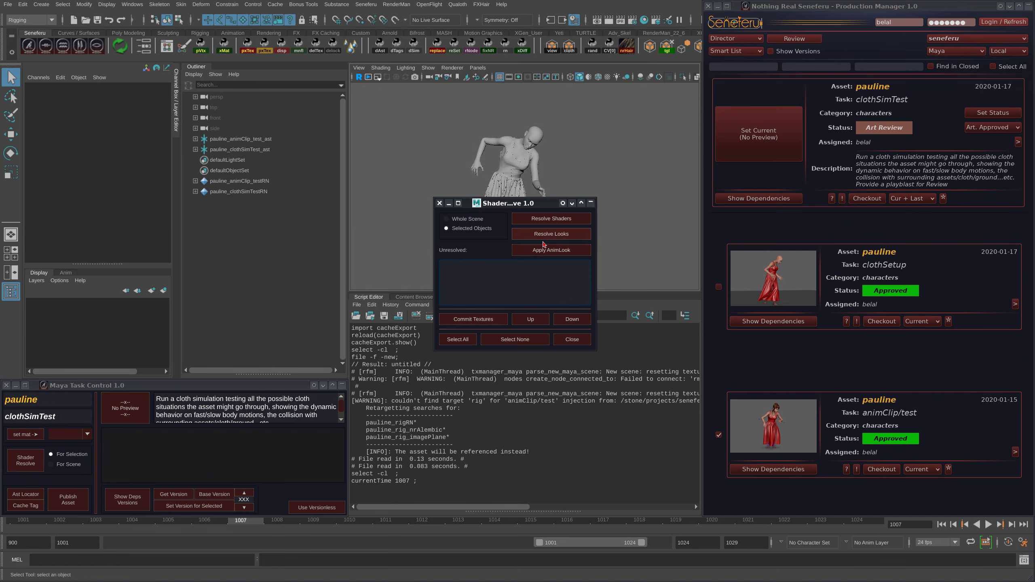
left_click(552, 252)
left_click(572, 338)
left_click(579, 188)
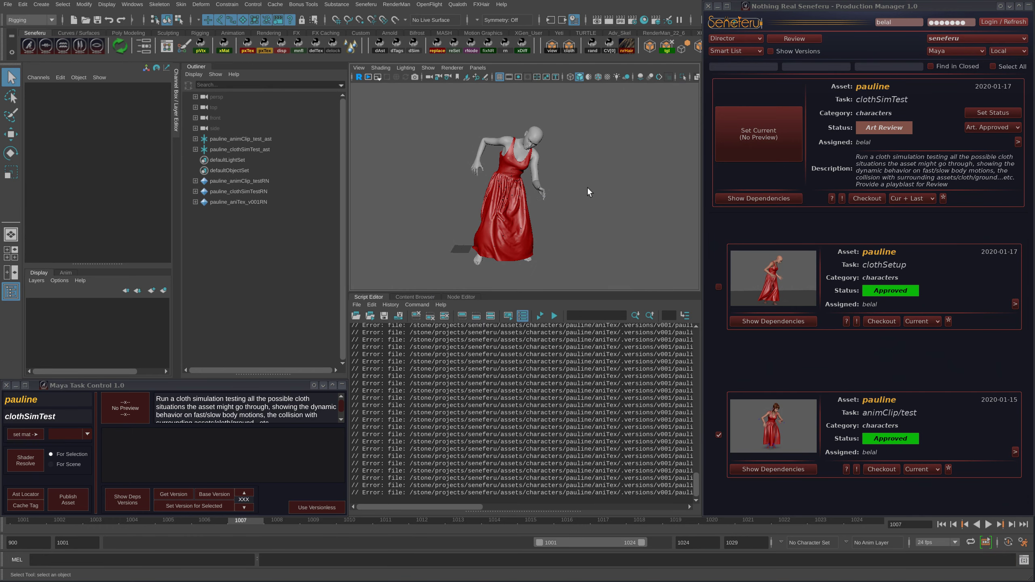
key("6")
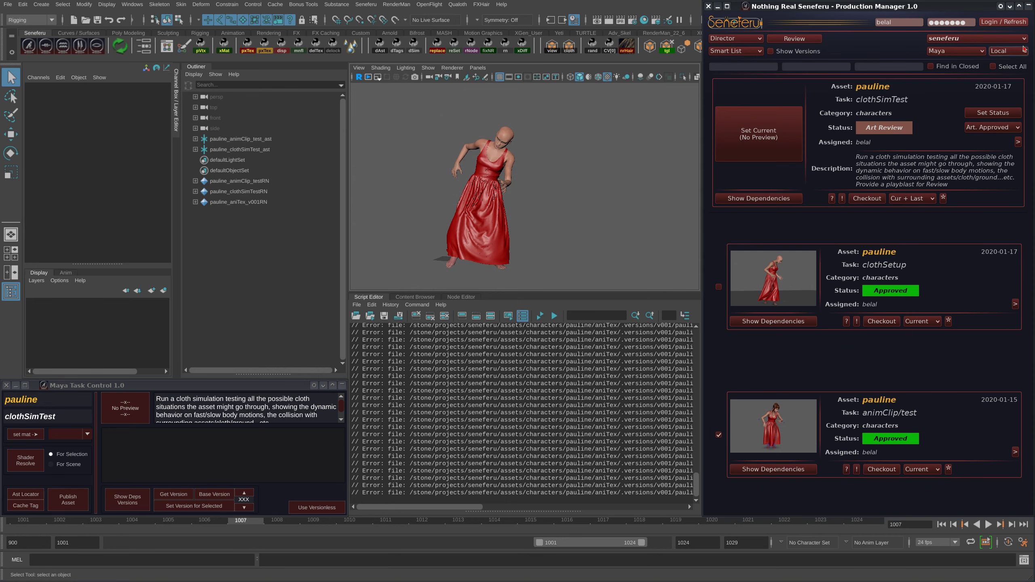
left_click_drag(538, 209, 573, 229, "alt")
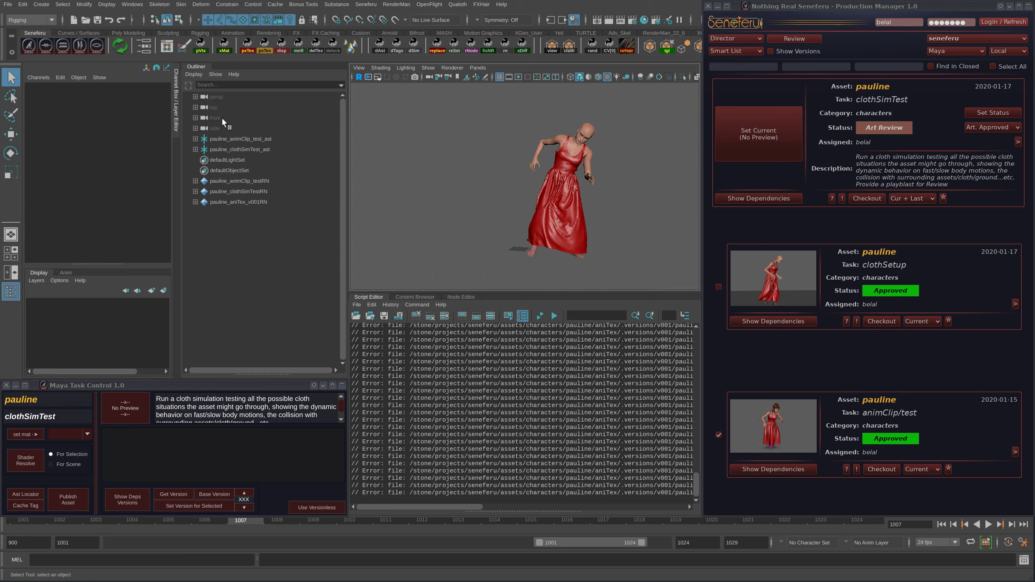
Create a polygon plane at the origin and scale it uniformly to about 734 as a ground floor
left_click(140, 33)
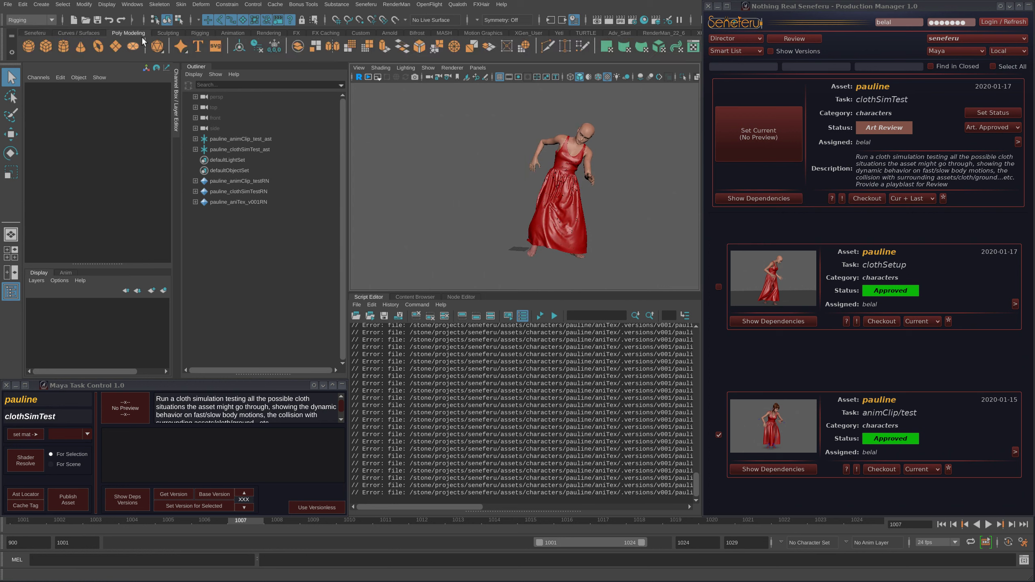
left_click(116, 49)
key("r")
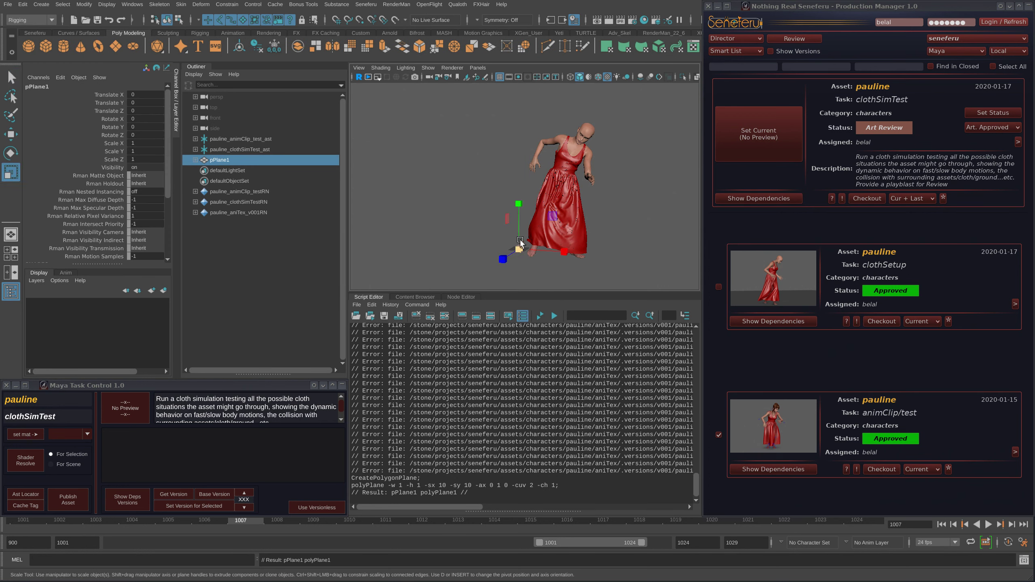
middle_click_drag(613, 257, 794, 275)
left_click_drag(512, 206, 537, 180, "alt")
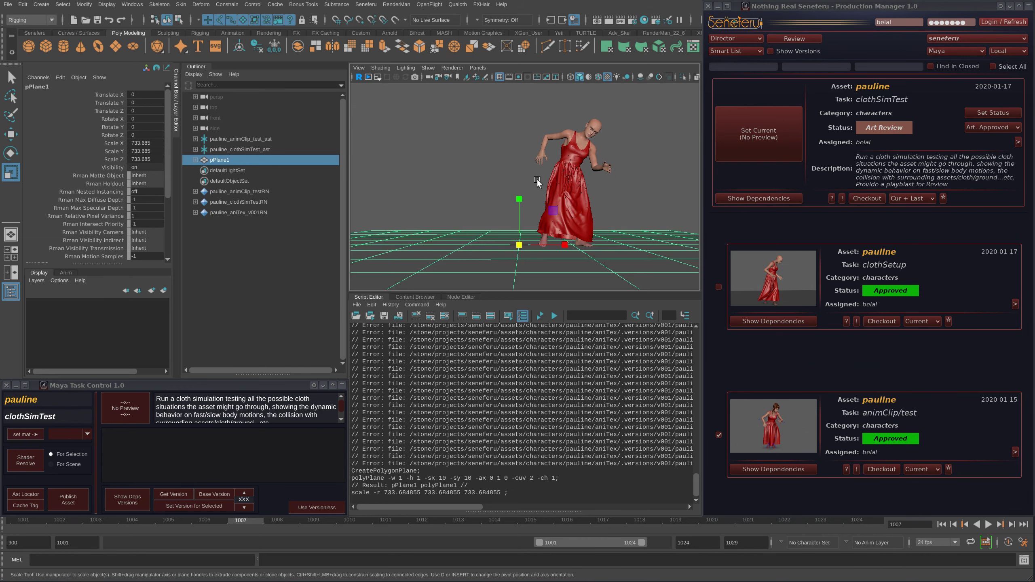
key("q")
left_click(507, 118)
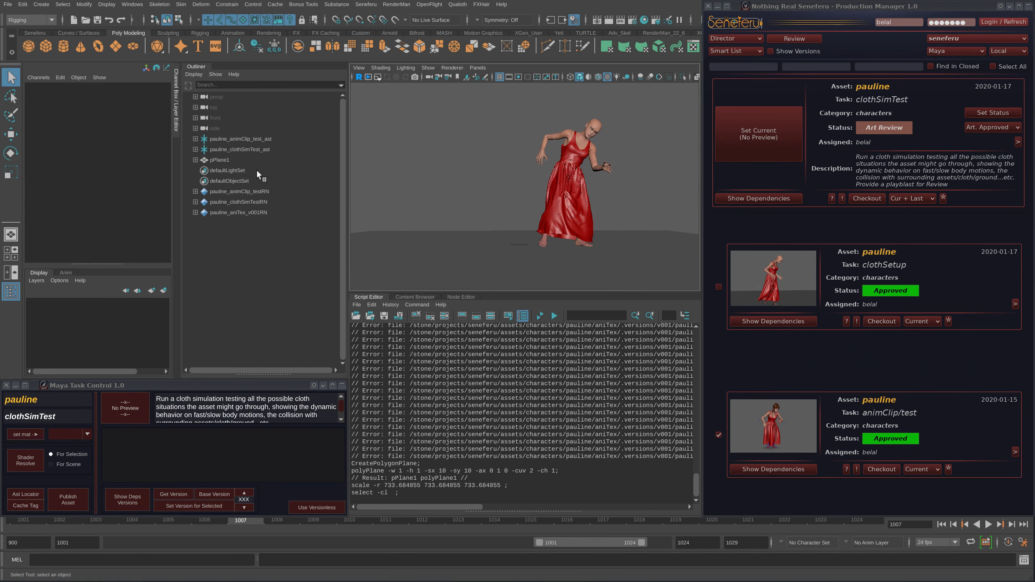
Open the Seneferu playblast tool with occlusion enabled, and frame the full character in its persp camera preview
left_click(39, 34)
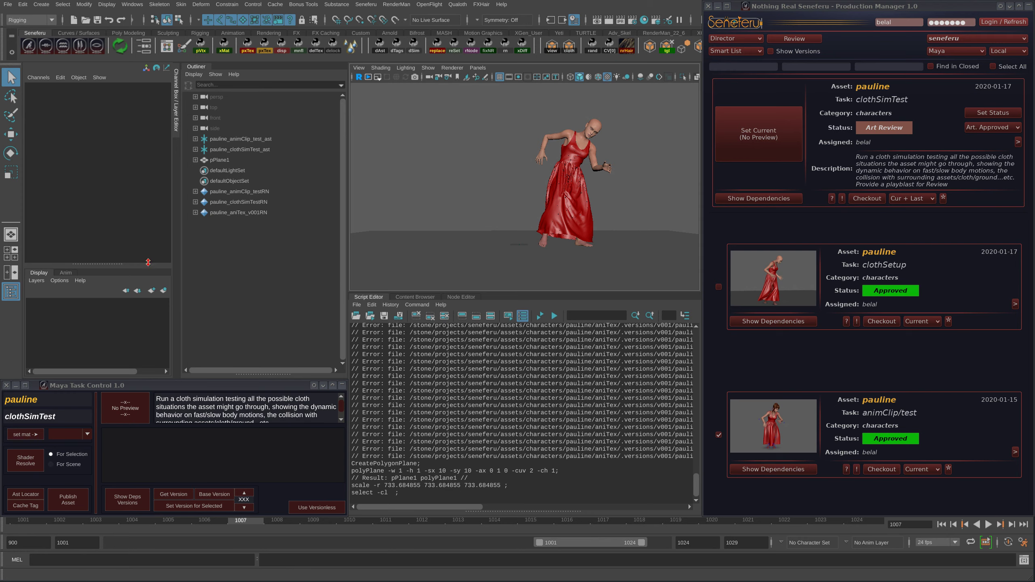
left_click(97, 45)
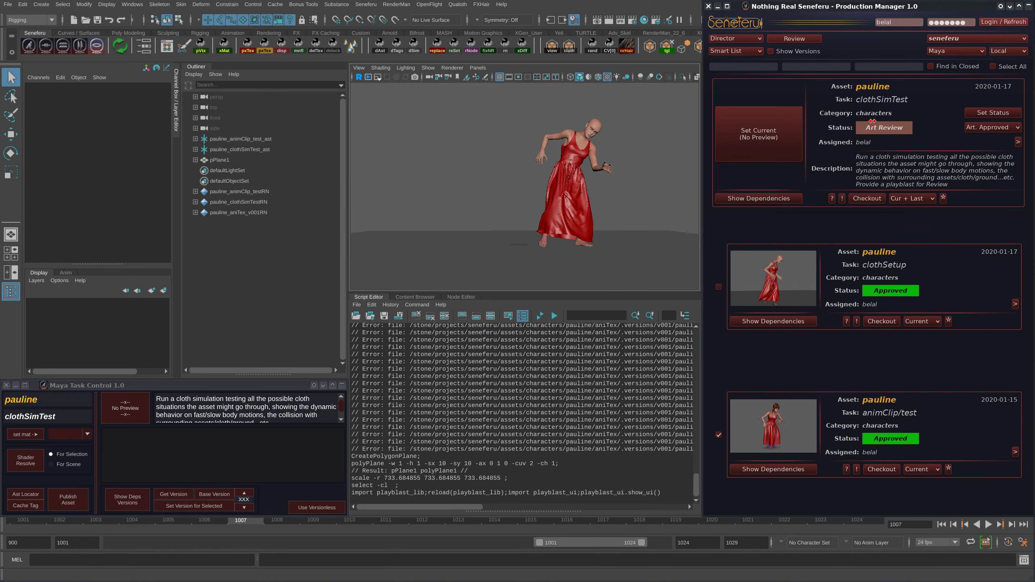
left_click_drag(858, 1, 428, 142)
left_click(517, 459)
middle_click_drag(379, 322, 345, 331, "alt")
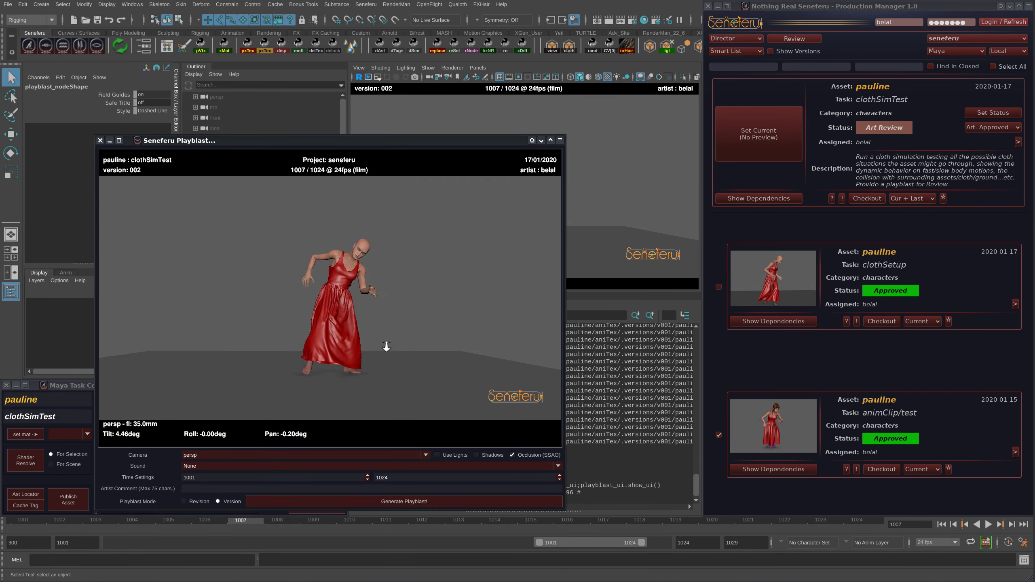
right_click_drag(386, 347, 402, 356, "alt")
middle_click_drag(402, 356, 401, 353, "alt")
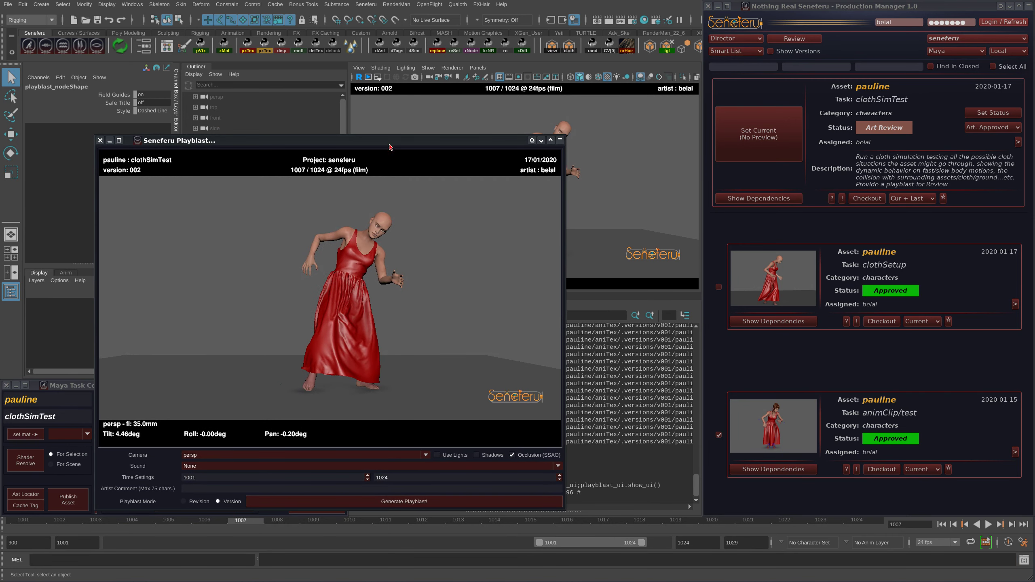
left_click_drag(390, 145, 406, 75)
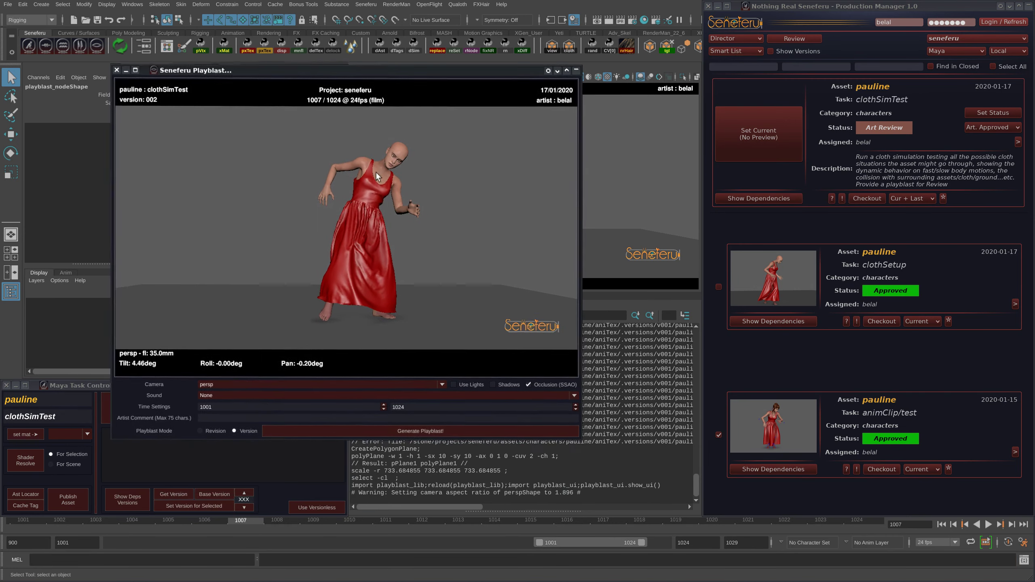
Scrub the animation to frame 1018 and set the timeline's playback end to frame 1230
left_click_drag(169, 521, 640, 530)
left_click_drag(702, 546, 668, 550)
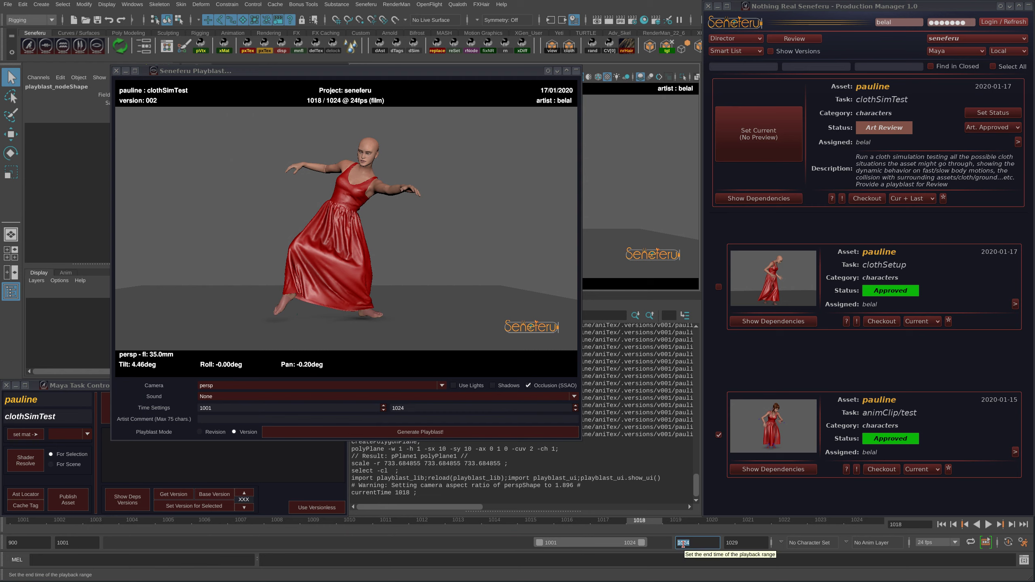
type("1230")
key("Return")
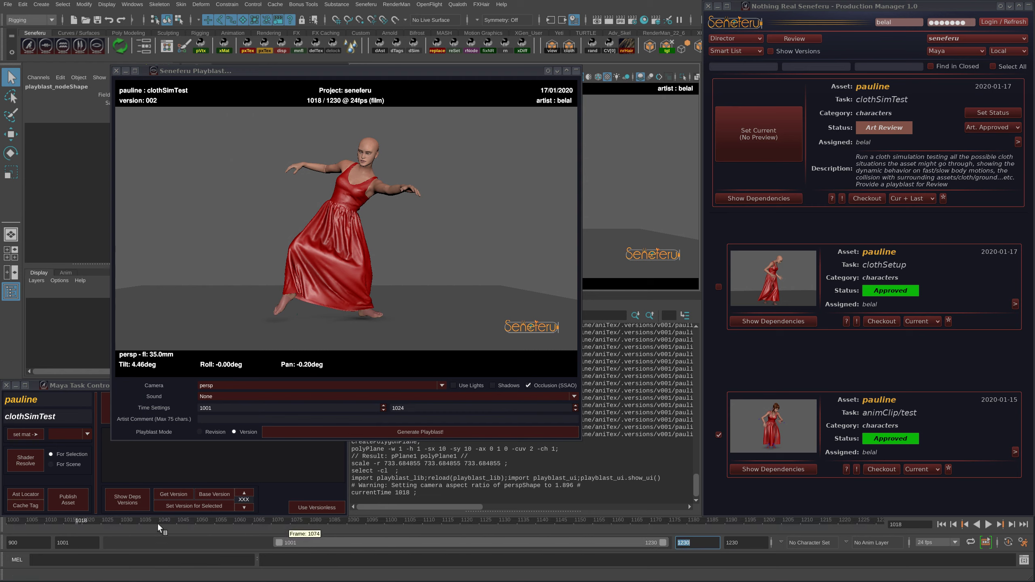
Scrub the extended animation through to frame 1230, reframing the playblast camera so the dancer stays in view
left_click_drag(144, 523, 473, 542)
left_click(332, 297)
middle_click_drag(327, 259, 402, 248, "alt")
right_click_drag(400, 248, 384, 247, "alt")
left_click_drag(383, 247, 373, 283, "alt")
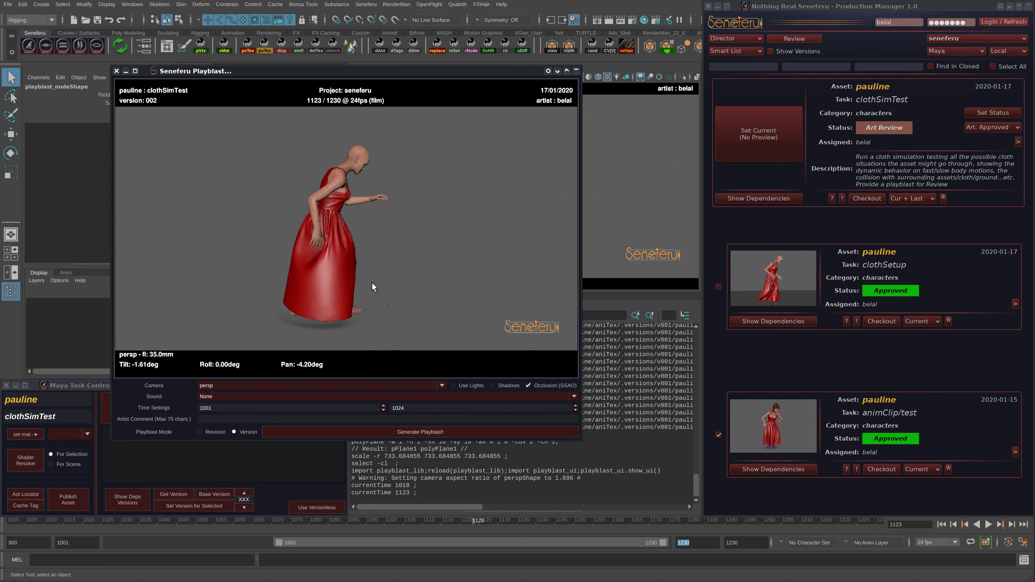
left_click(255, 521)
left_click_drag(255, 521, 860, 555)
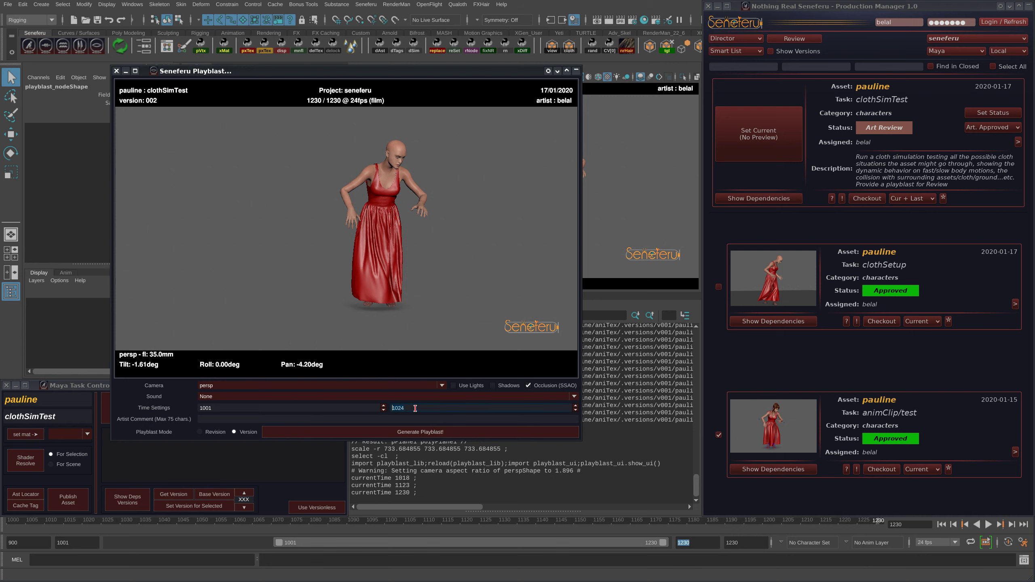
Set the playblast's end frame to 1230 and generate the playblast in Version mode
double_click(403, 410)
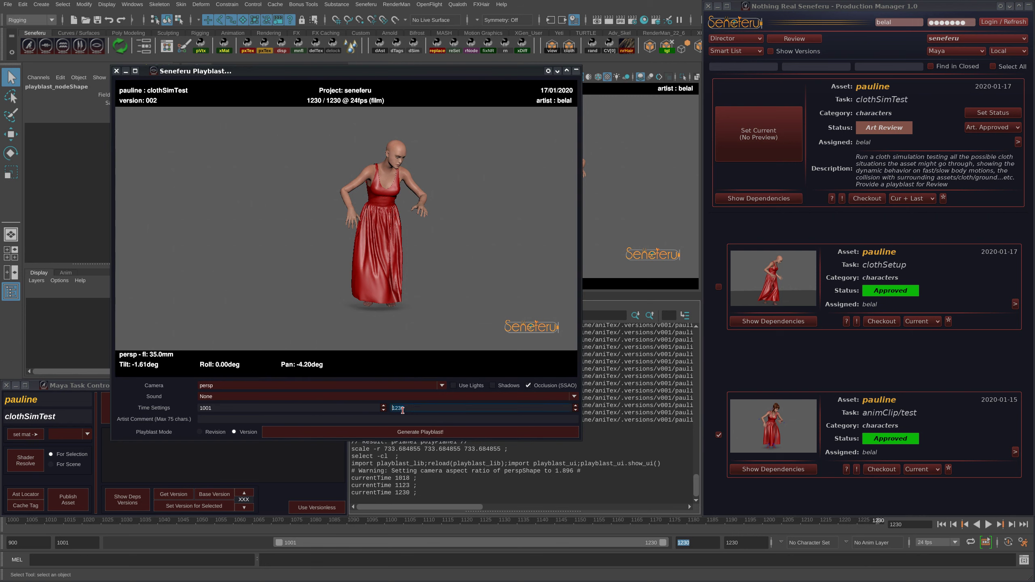
left_click(405, 433)
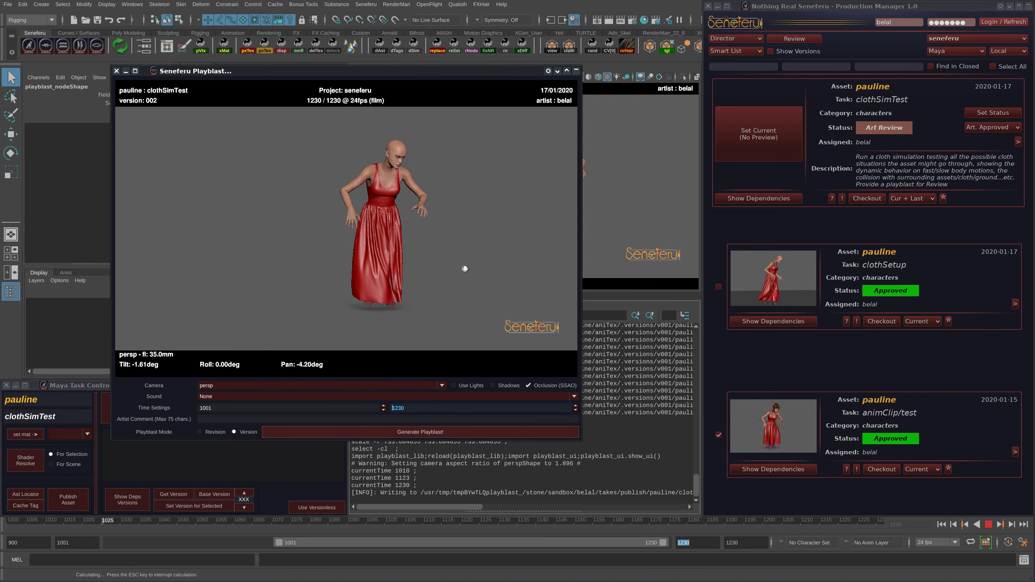
Highlight the written movie's file name and its output folder path in the playblast completion message
left_click(729, 236)
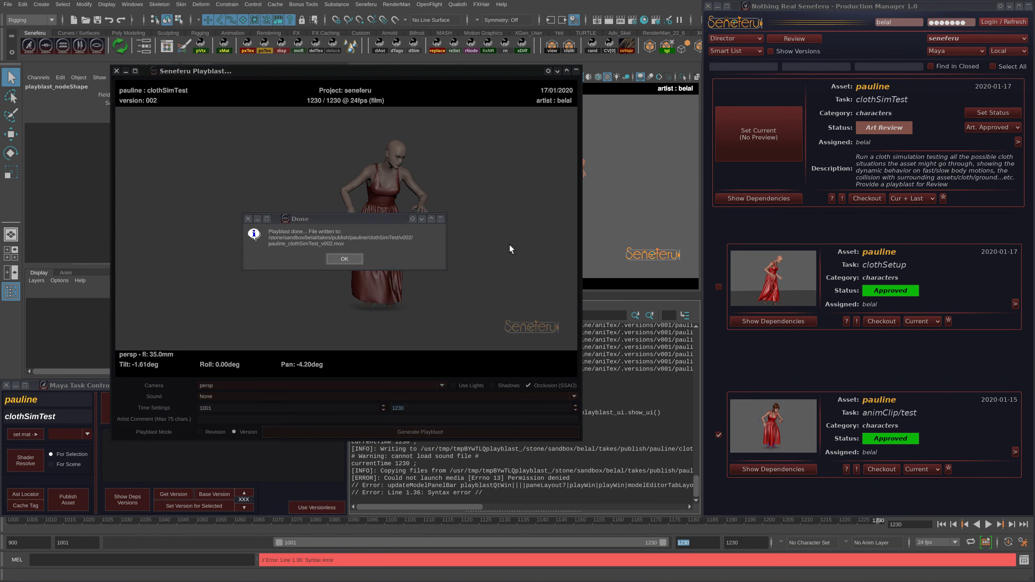
left_click(329, 239)
double_click(331, 245)
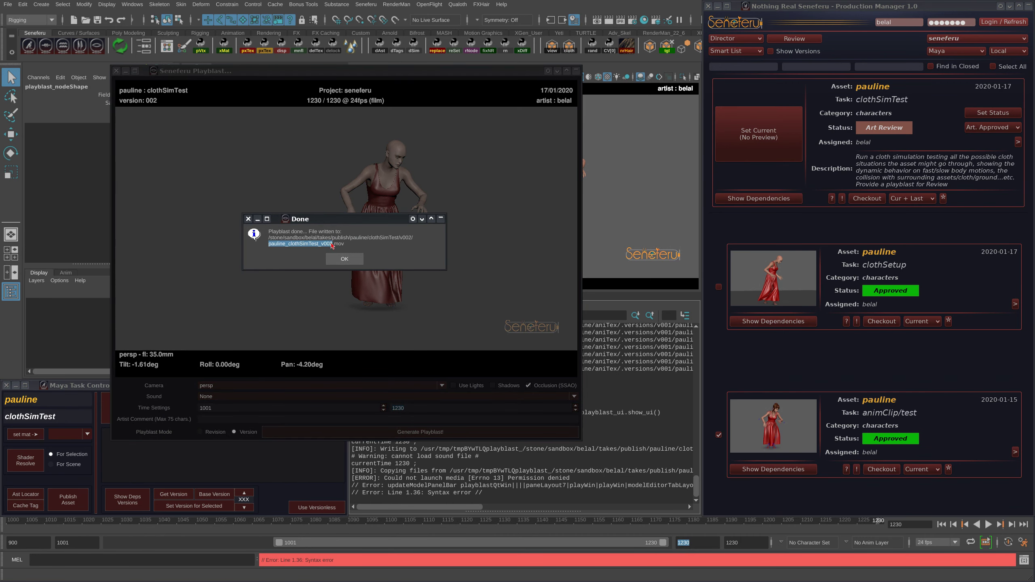
left_click(342, 242)
left_click_drag(411, 239, 280, 240)
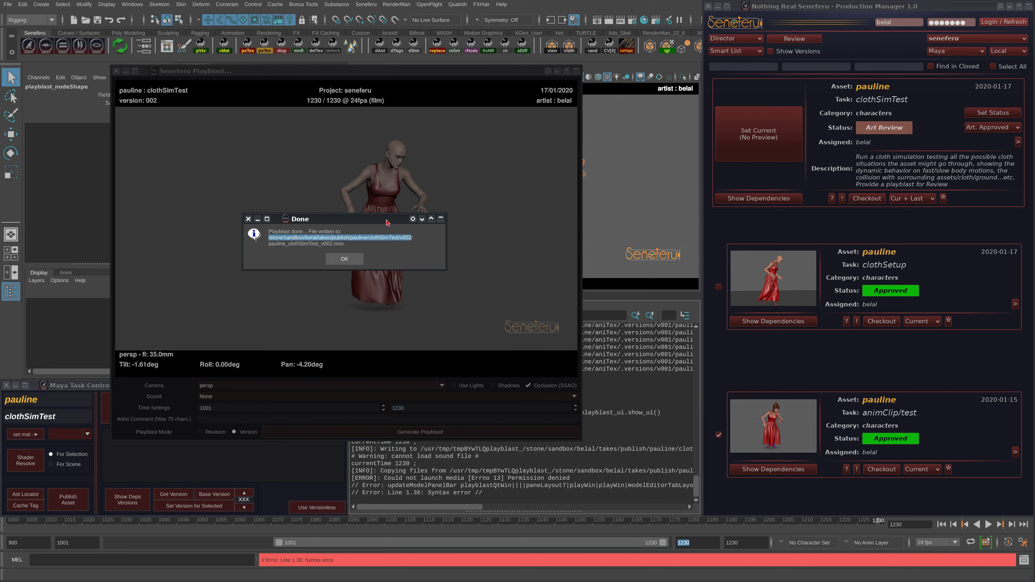
Dismiss the playblast completion message and close the Seneferu playblast tool
left_click_drag(387, 222, 365, 277)
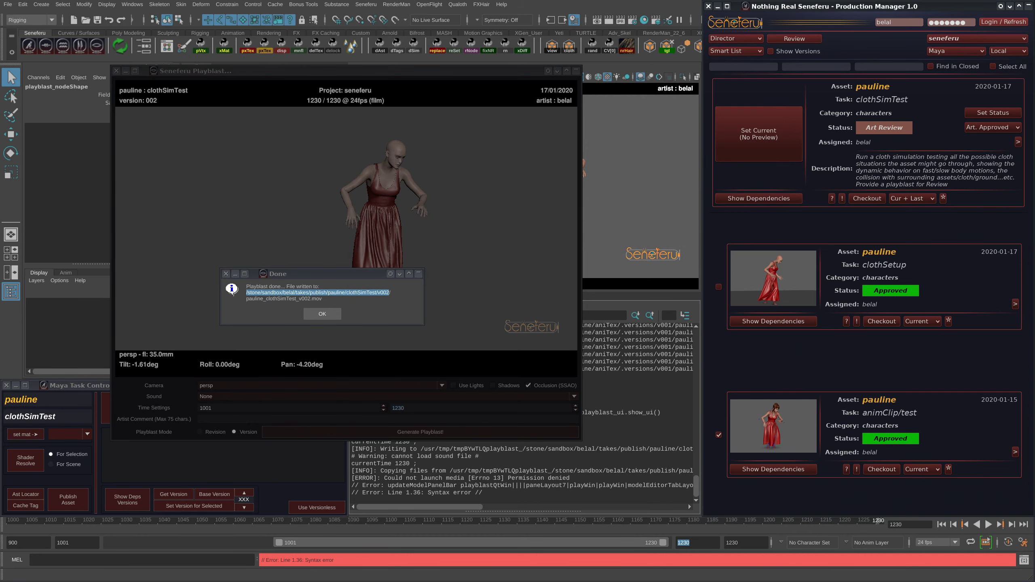
key("alt+Tab")
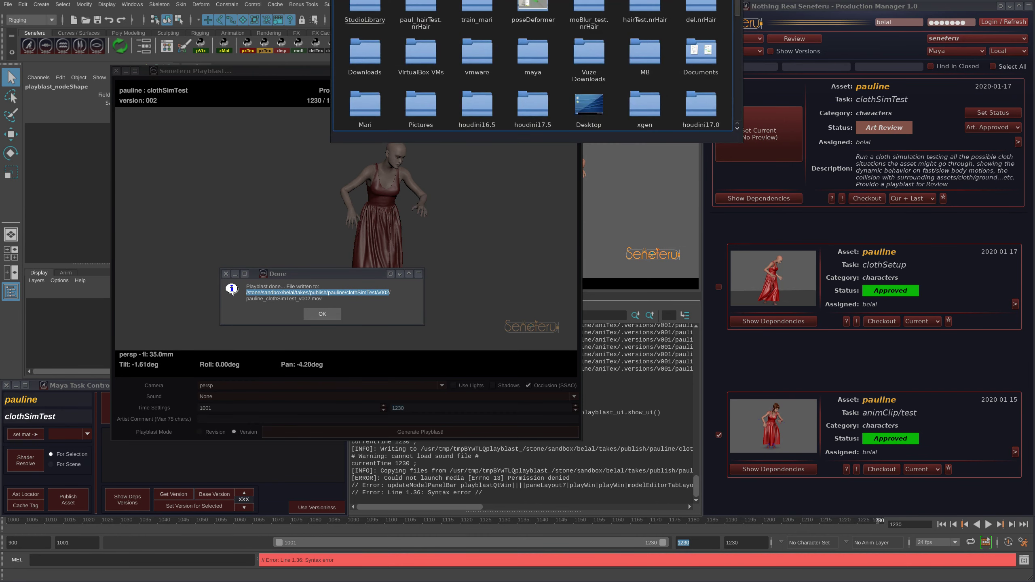
left_click_drag(706, 46, 1034, 175, "alt")
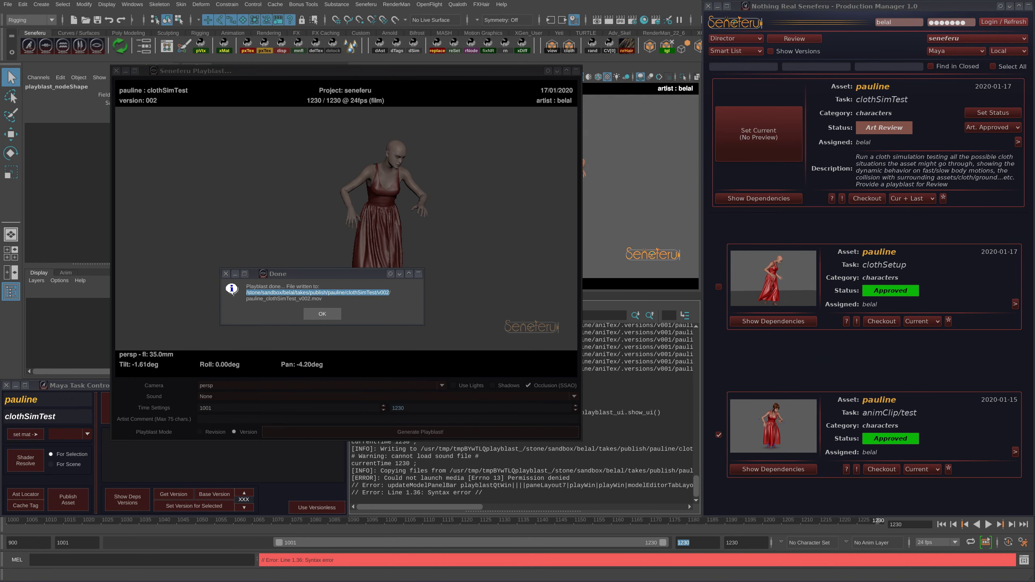
left_click(326, 314)
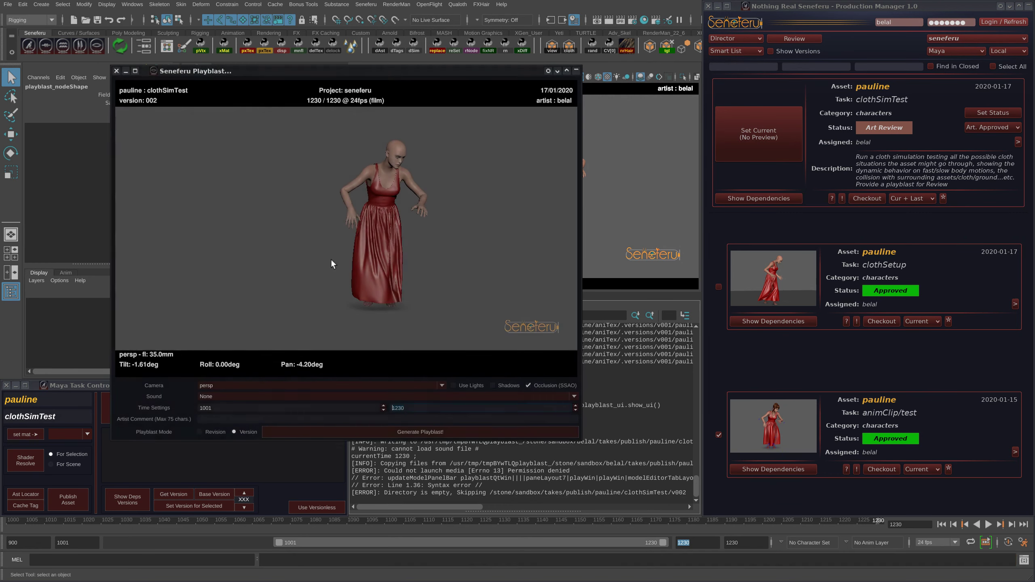
left_click(117, 71)
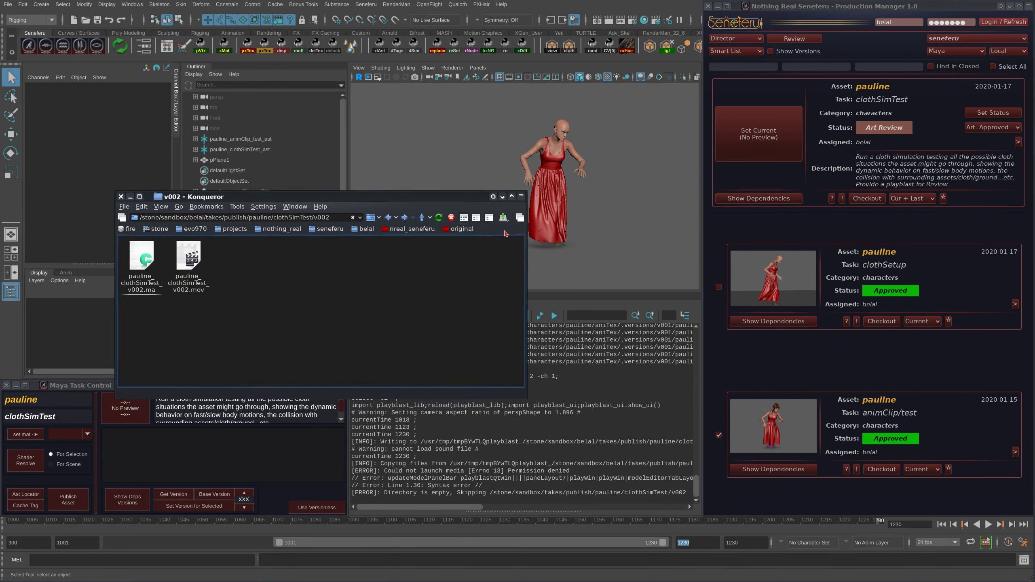
Check in pauline_clothSimTest_v002.mov to pauline's clothSimTest task with Append To This, and close the v002 folder window
mouse_move(564, 194)
left_mouse_down("alt")
mouse_move(553, 199)
mouse_move(579, 202)
mouse_move(579, 190)
left_mouse_up("alt")
middle_click_drag(599, 207, 601, 210, "alt")
left_click_drag(602, 209, 559, 208, "alt")
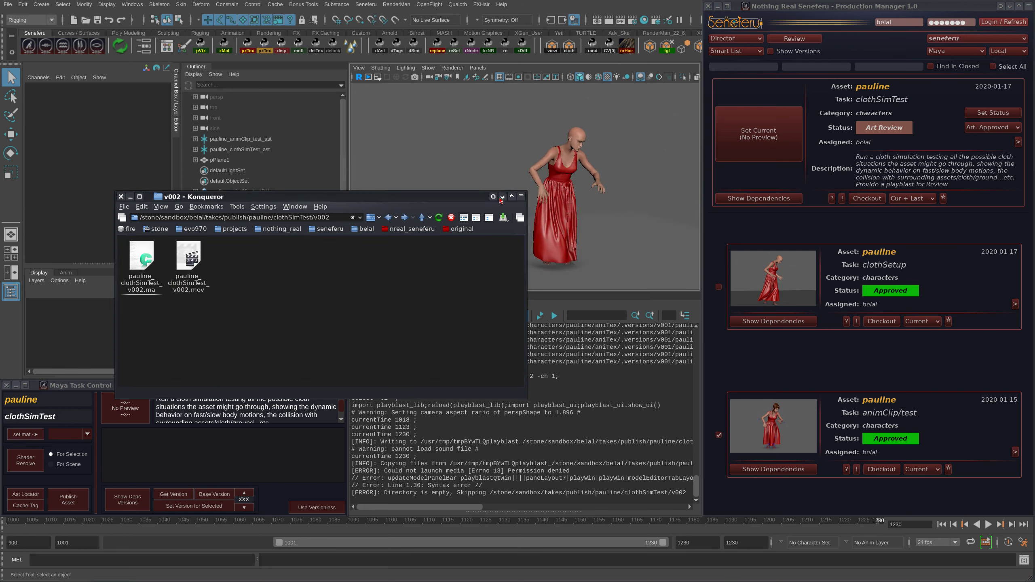
left_click_drag(393, 231, 464, 136, "alt")
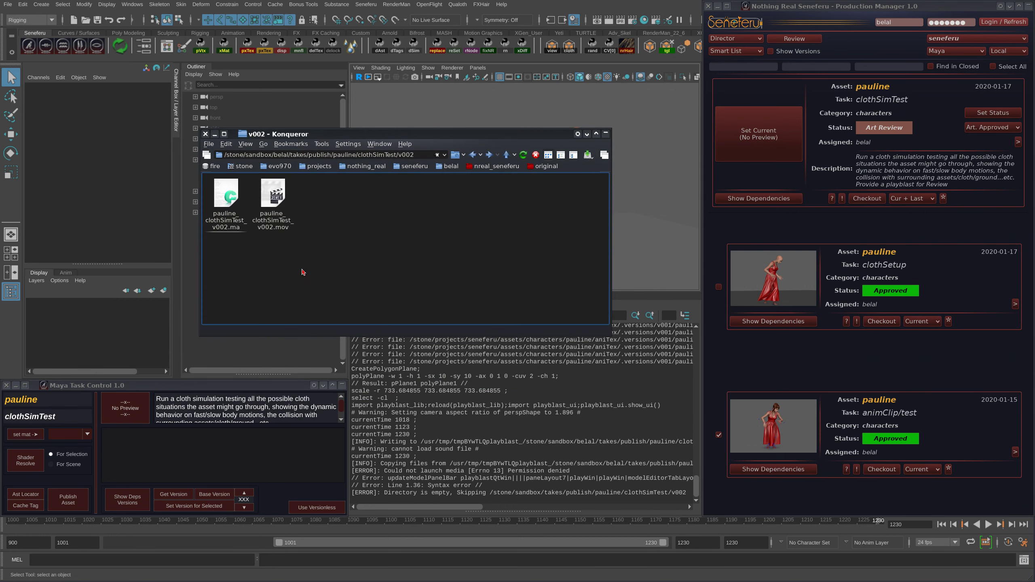
left_click_drag(273, 195, 770, 139)
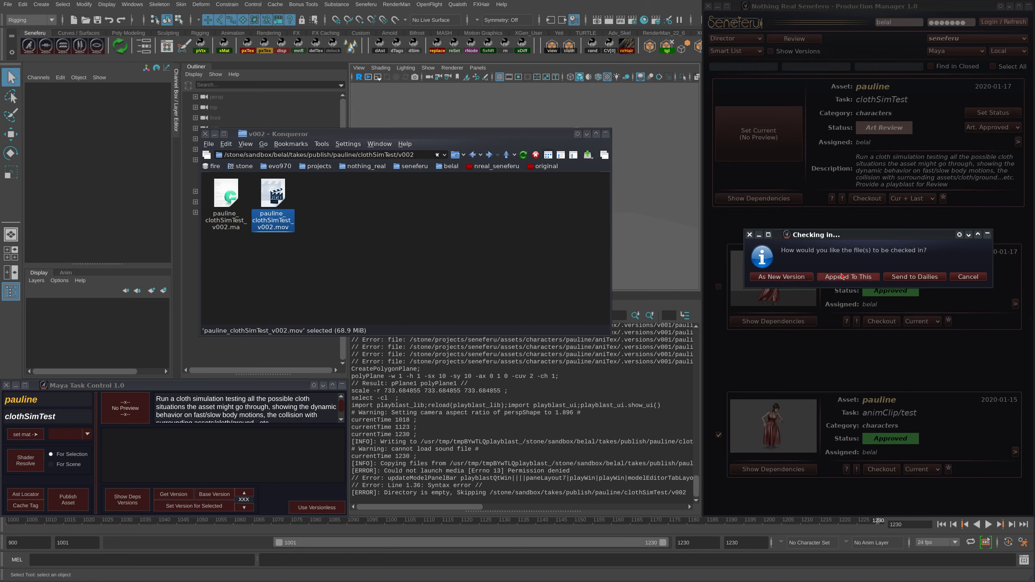
left_click(842, 277)
left_click(204, 156)
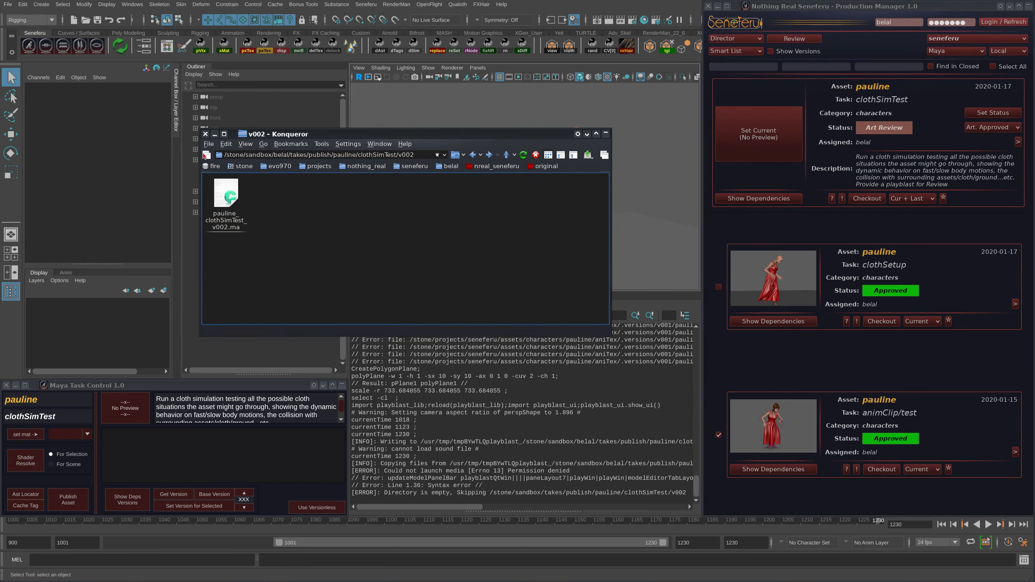
left_click(205, 134)
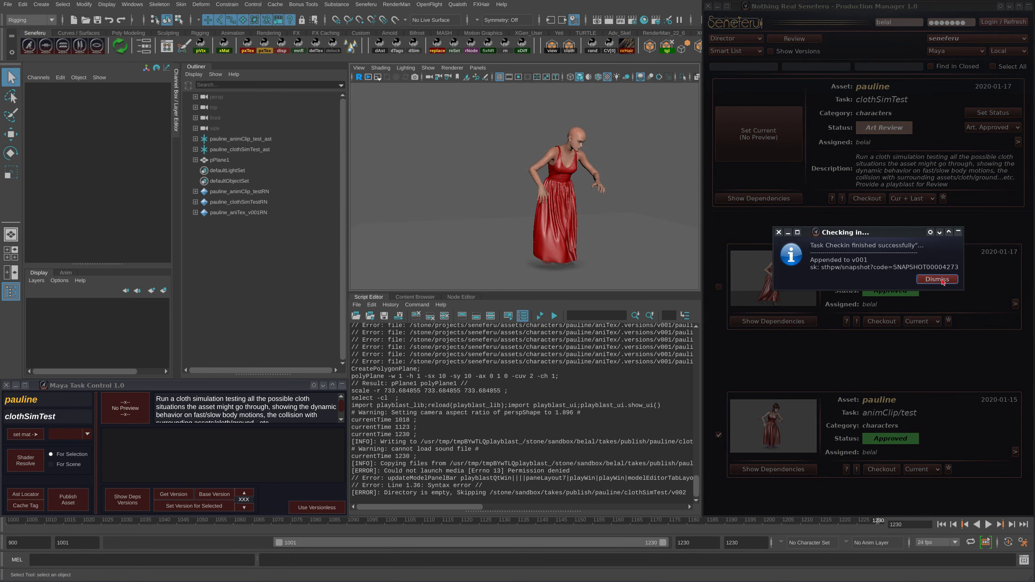
left_click(942, 279)
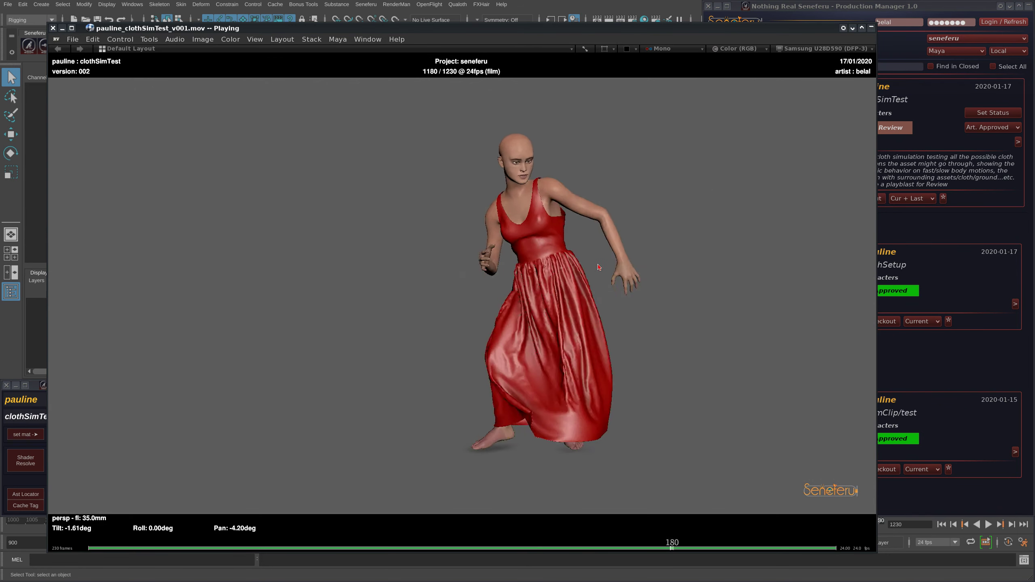
Finish reviewing the clothSimTest playblast in the player and set the task's status to Art. Approved
key("q")
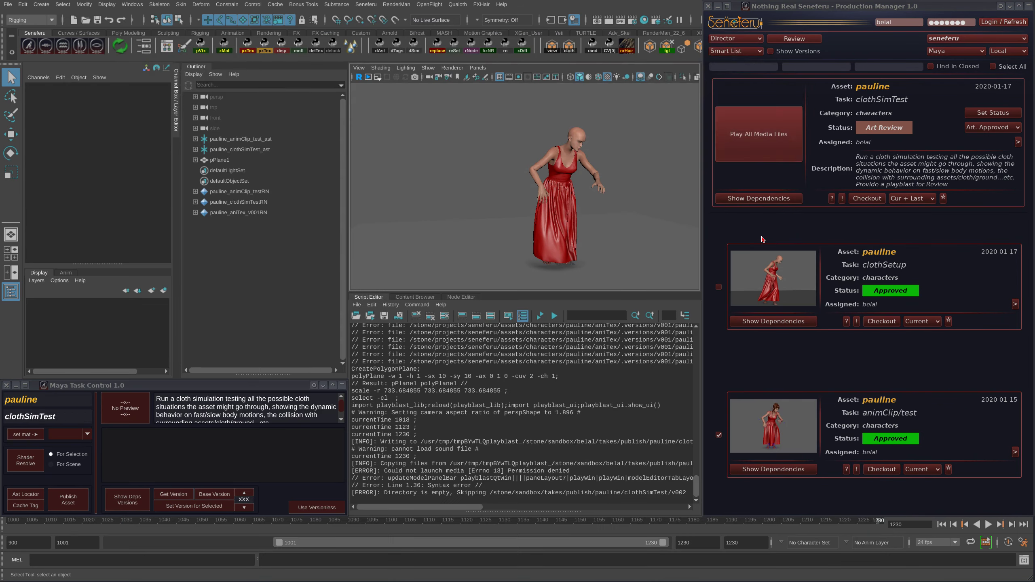
left_click(771, 137)
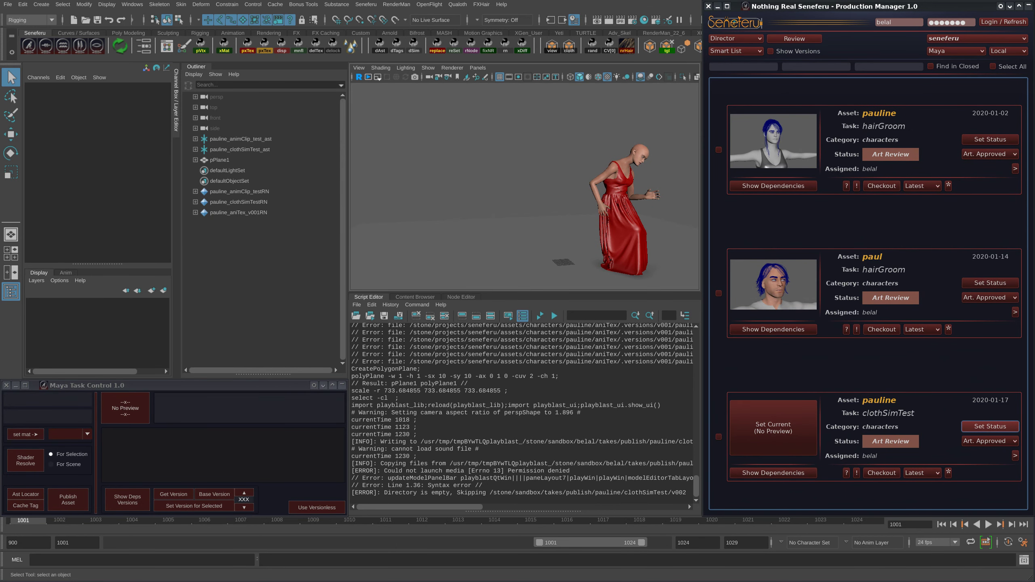
left_click(978, 427)
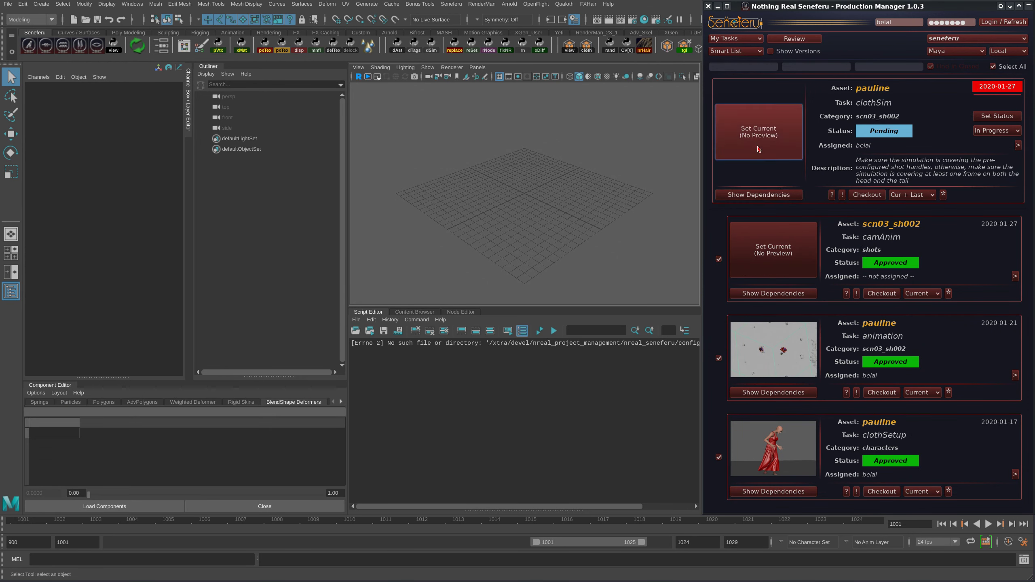
Load pauline's clothSim task for scn03_sh002 into Maya Task Control and clear the Script Editor history
left_click(758, 148)
left_click(623, 249)
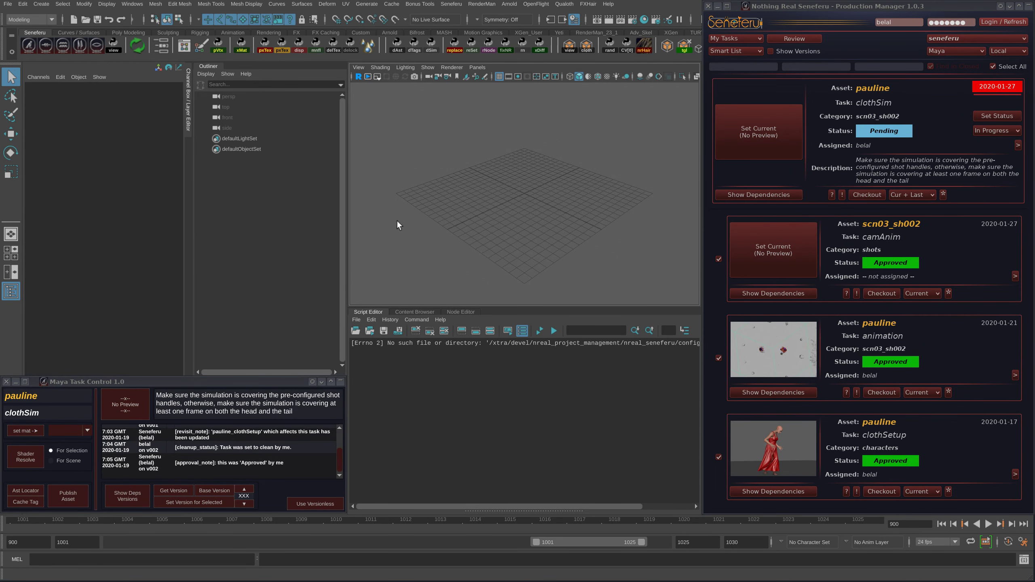
left_click(445, 331)
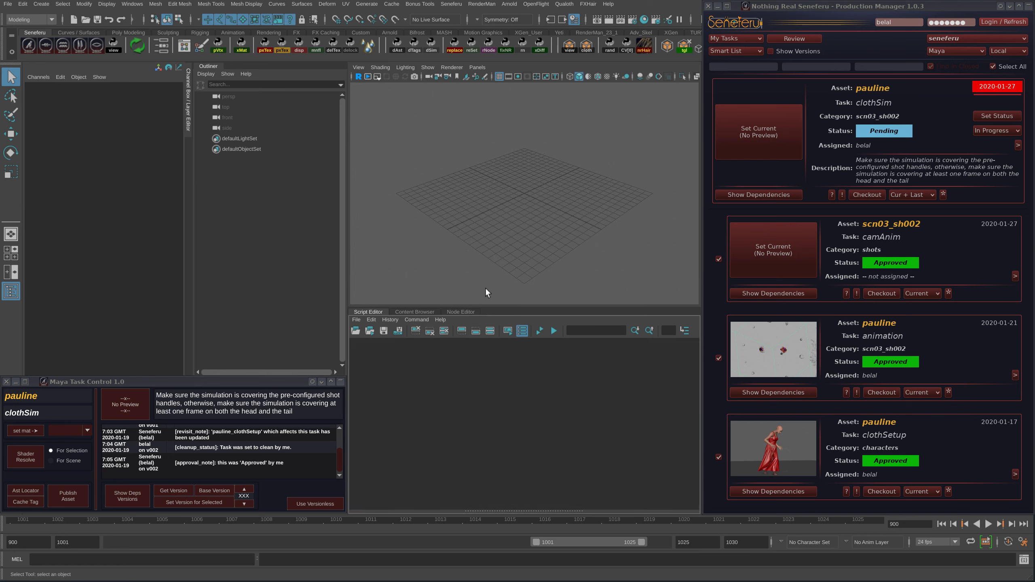
Set pauline's clothSim task to In Progress and bring its clothSetup and camAnim dependencies into the Maya scene
left_click(919, 340)
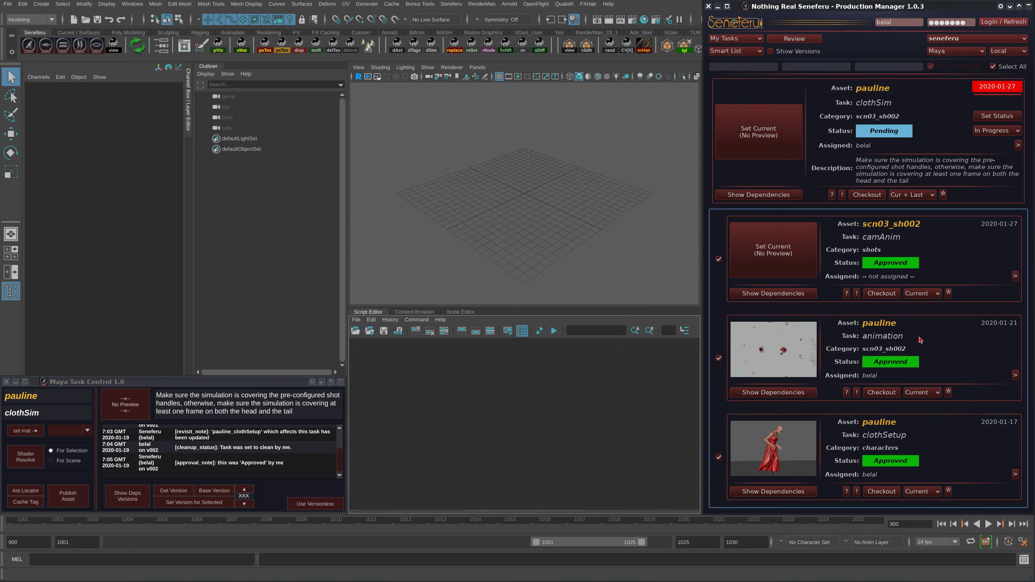
left_click(1005, 116)
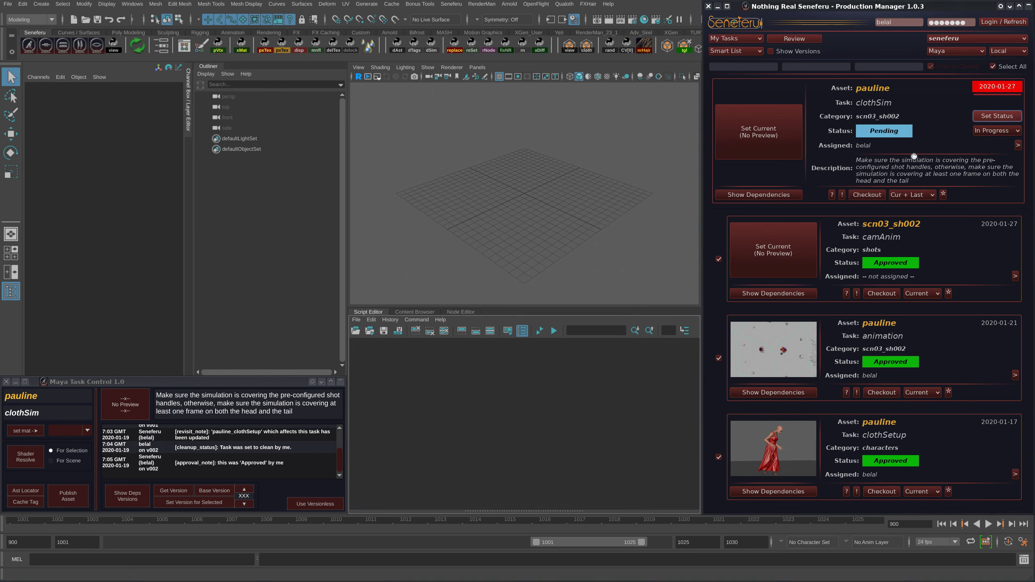
left_click(769, 196)
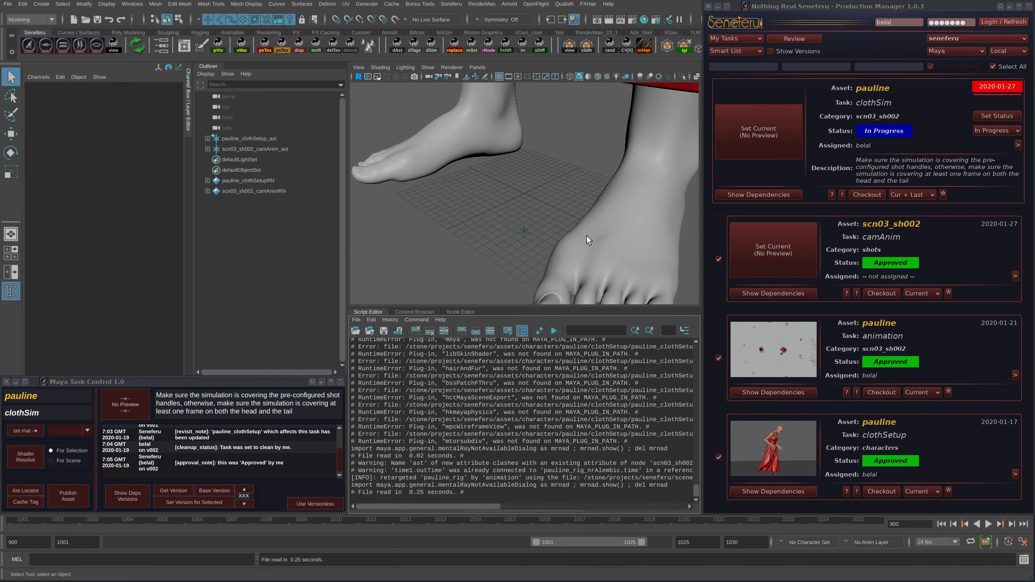
Examine the loaded pauline character and her red dress in the perspective view
right_click_drag(588, 238, 500, 180, "alt")
middle_click_drag(552, 178, 580, 233, "alt")
right_click_drag(580, 233, 542, 180, "alt")
left_click_drag(546, 178, 593, 160, "alt")
middle_click_drag(593, 160, 538, 215, "alt")
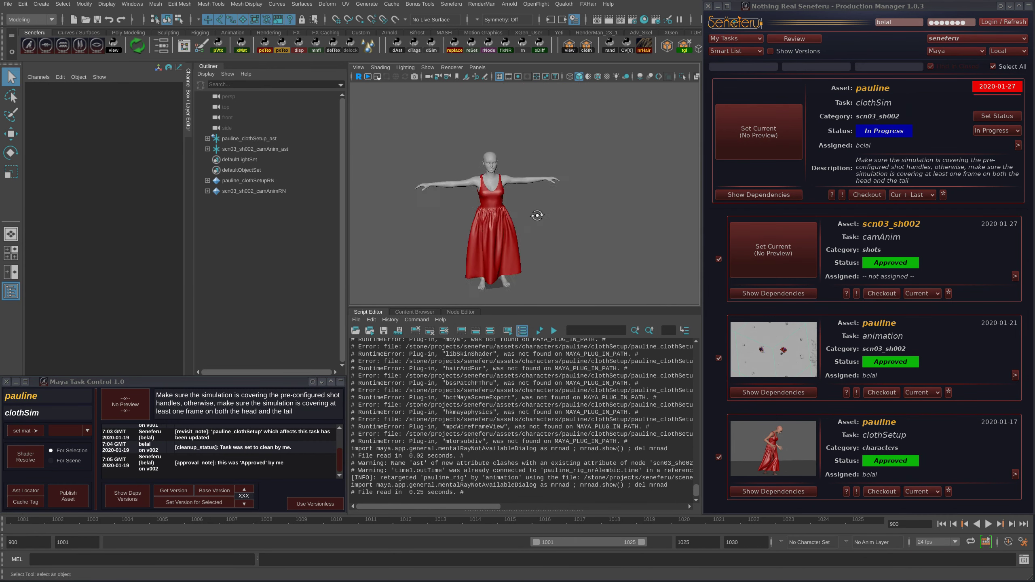
mouse_move(538, 215)
left_mouse_down("alt")
mouse_move(594, 188)
mouse_move(539, 201)
left_mouse_up("alt")
right_click_drag(538, 201, 572, 260, "alt")
middle_click_drag(571, 261, 583, 212, "alt")
right_click_drag(583, 212, 551, 196, "alt")
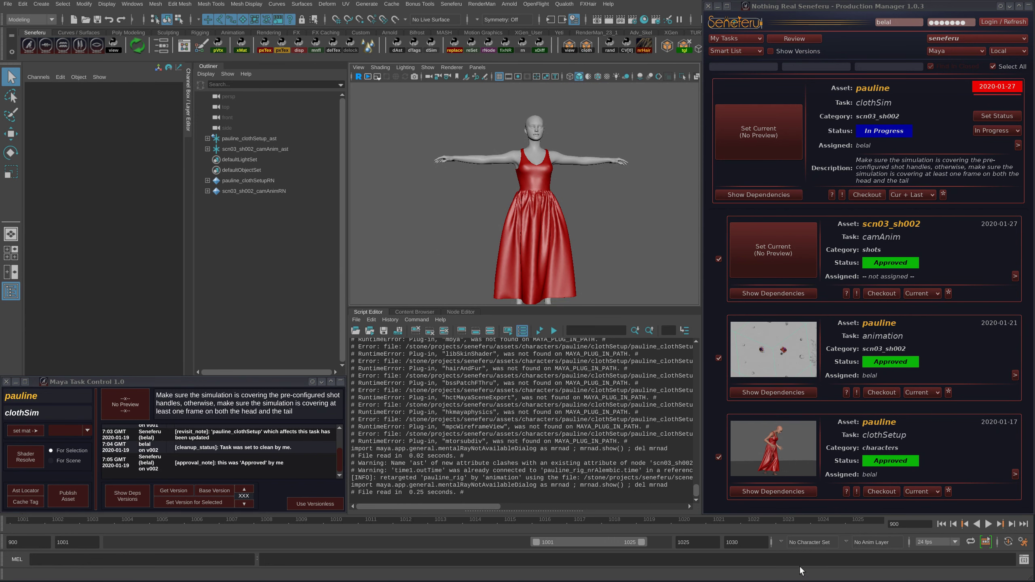
left_click(883, 103)
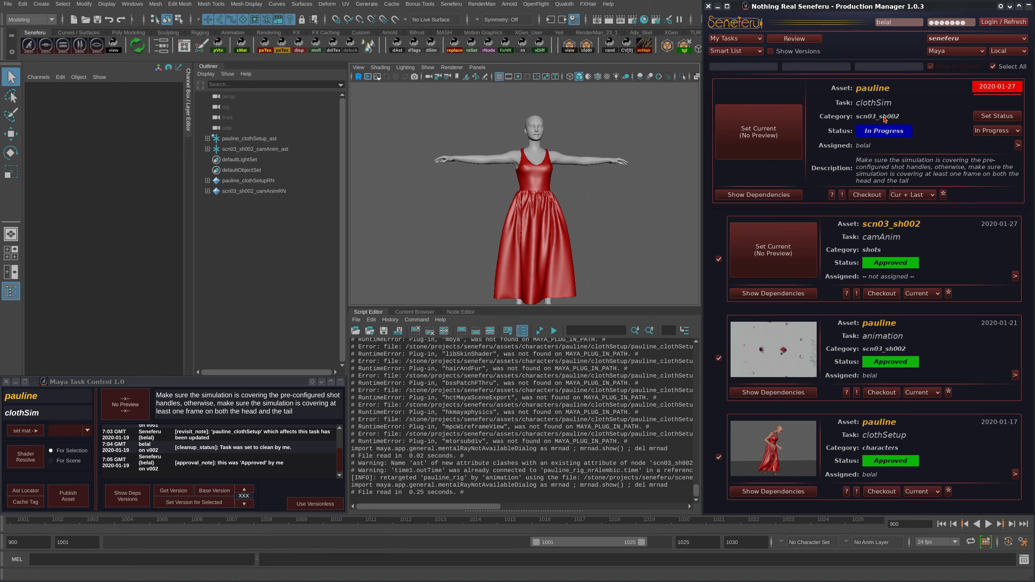
left_click_drag(521, 229, 487, 154, "alt")
Query the version of the body mesh and of pauline_clothSetup_ast, and expand the clothSetup asset's hierarchy
left_click(487, 156)
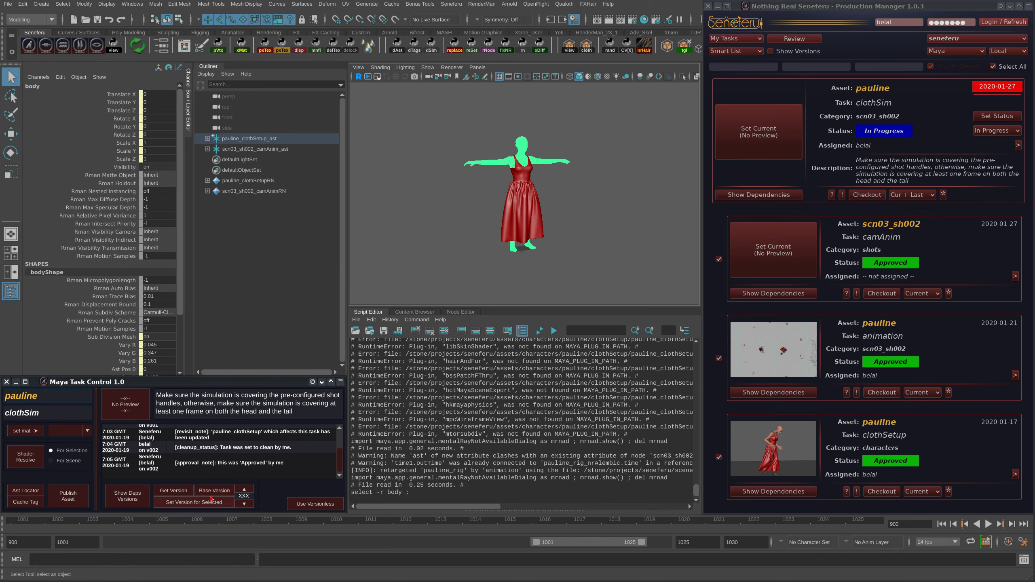
left_click(211, 498)
left_click(892, 345)
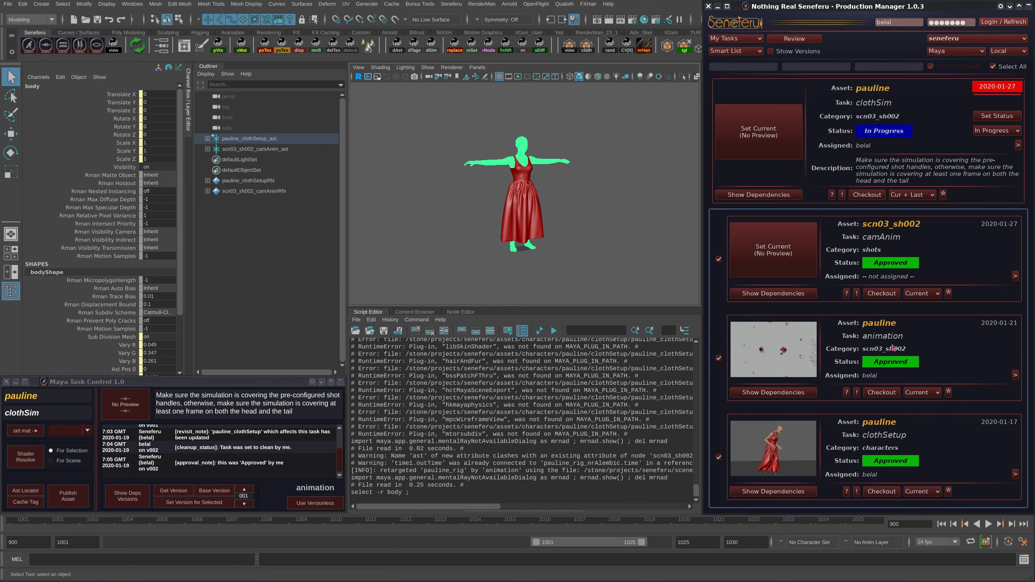
left_click(257, 138)
left_click(192, 491)
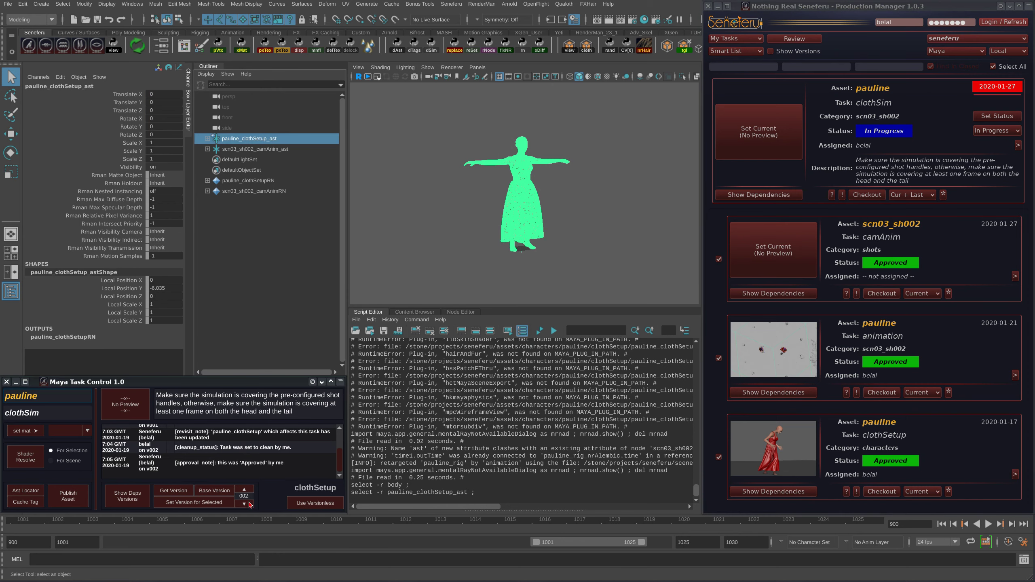
left_click(208, 139)
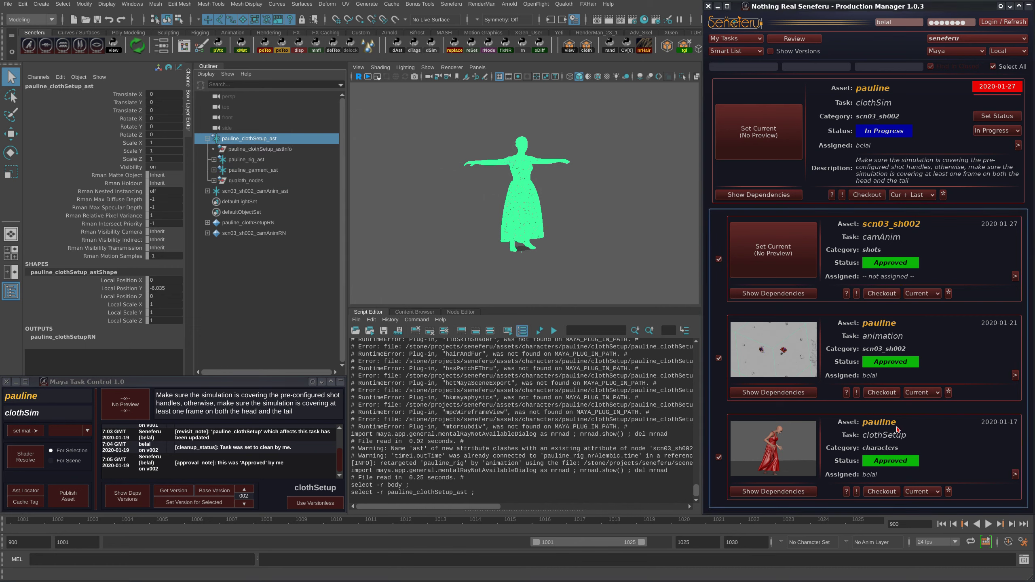
Enable Show Versions and inspect the version choices of the clothSetup and animation dependencies
left_click(923, 493)
left_click(928, 493)
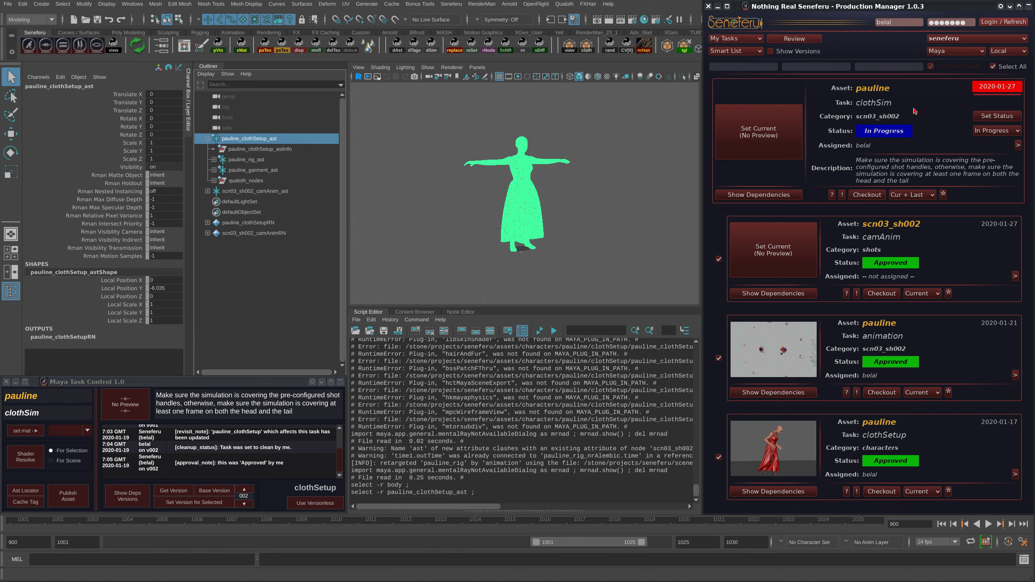
left_click(770, 51)
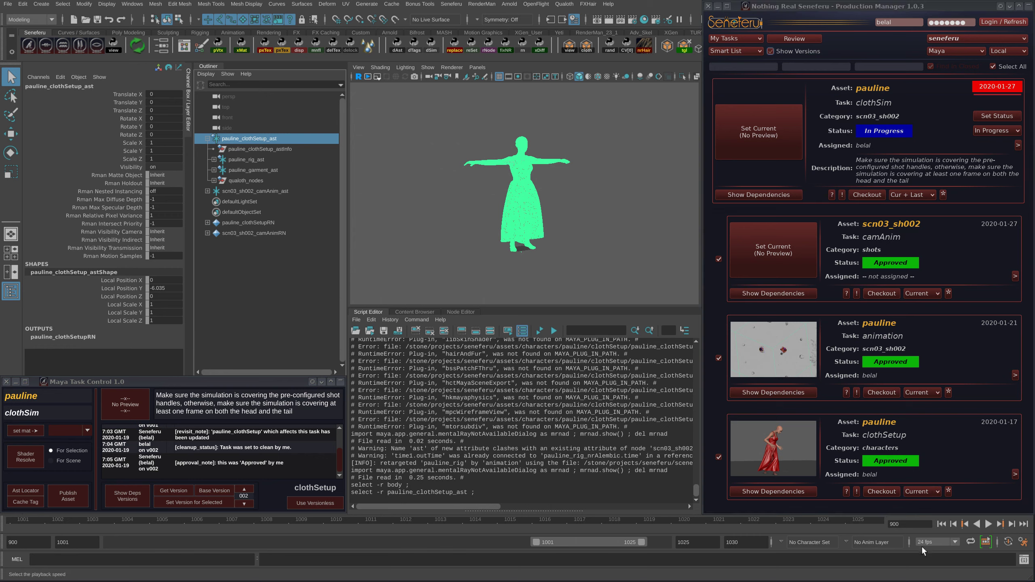
left_click(934, 494)
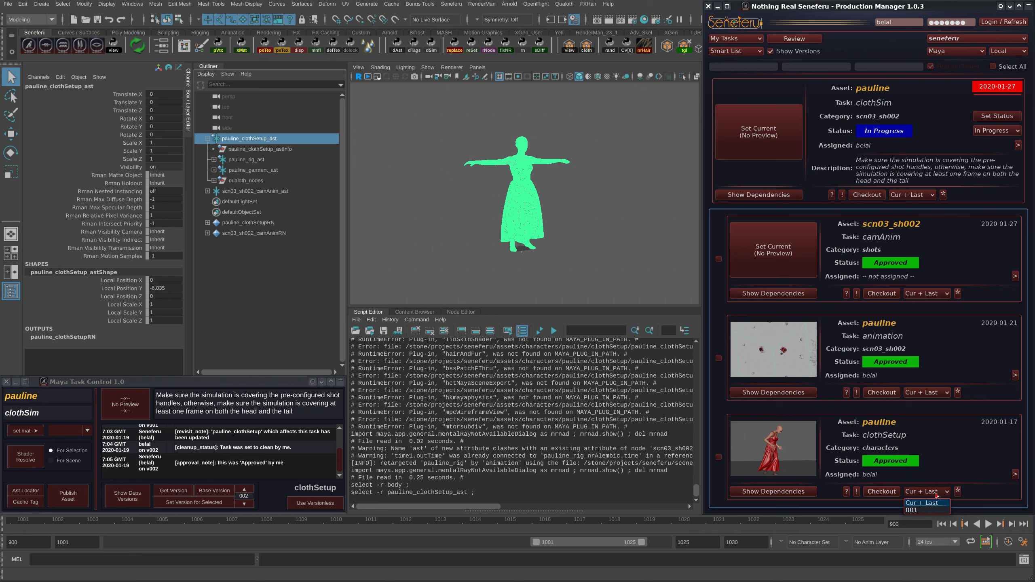
left_click(936, 495)
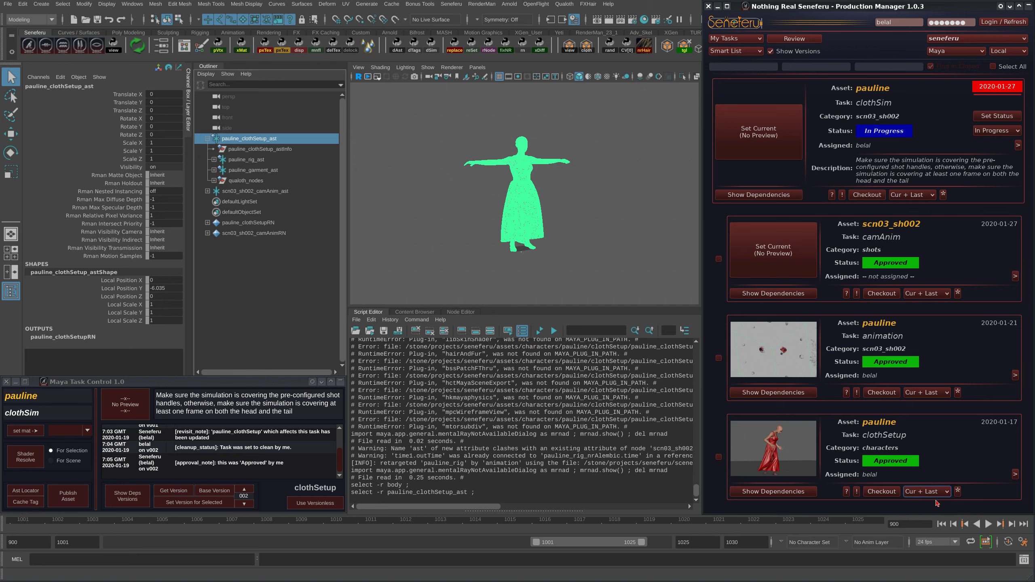
left_click(934, 394)
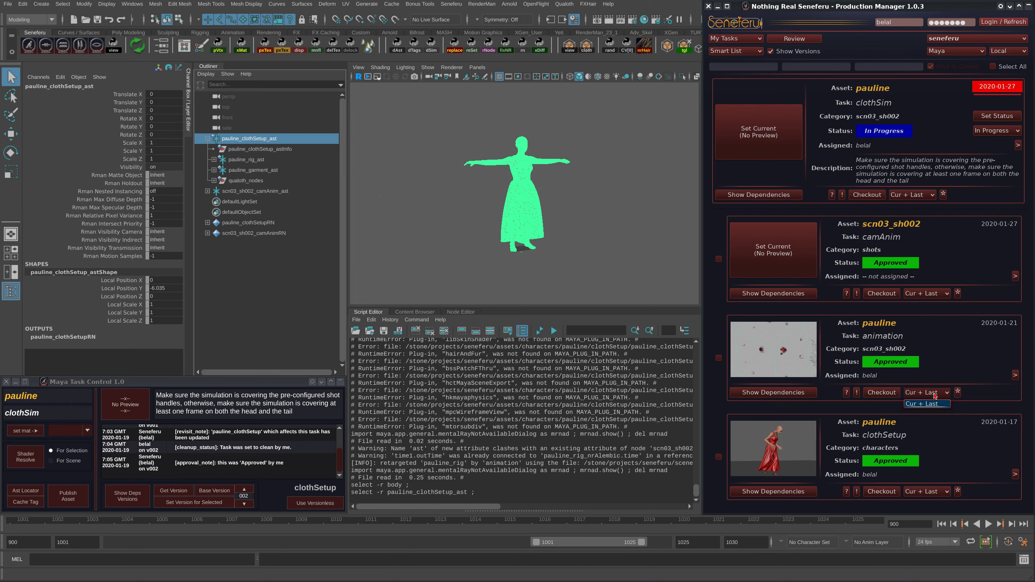
left_click(934, 394)
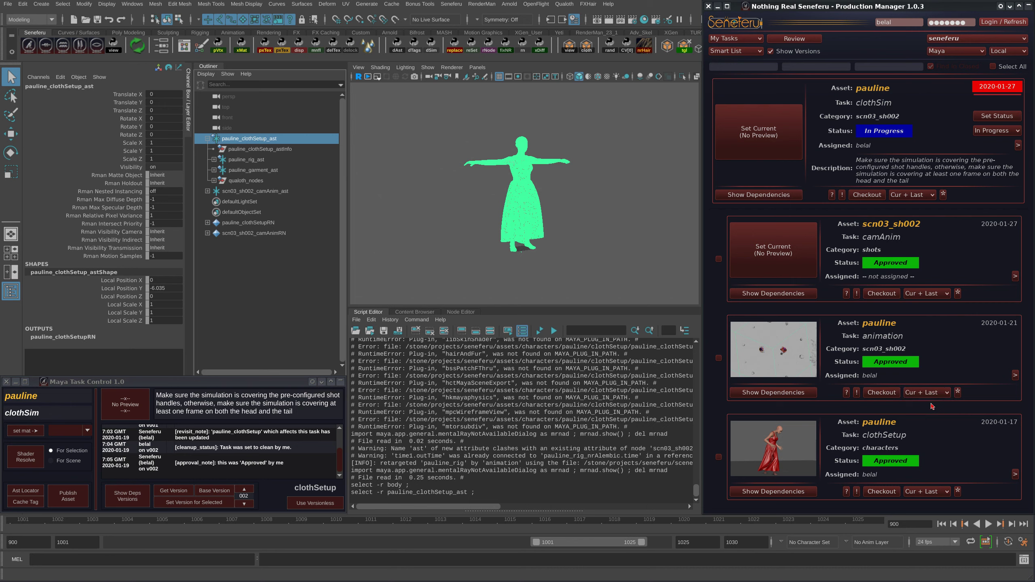
Query the version of pauline_rig_ast, collapse the pauline_clothSetup_ast hierarchy and clear the Script Editor history
left_click(251, 159)
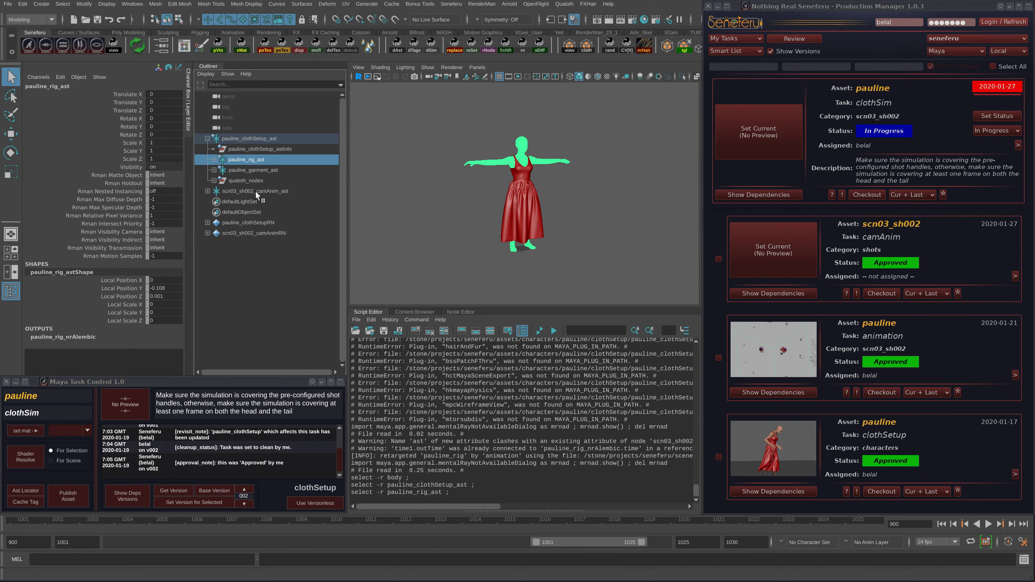
left_click(182, 492)
left_click(208, 139)
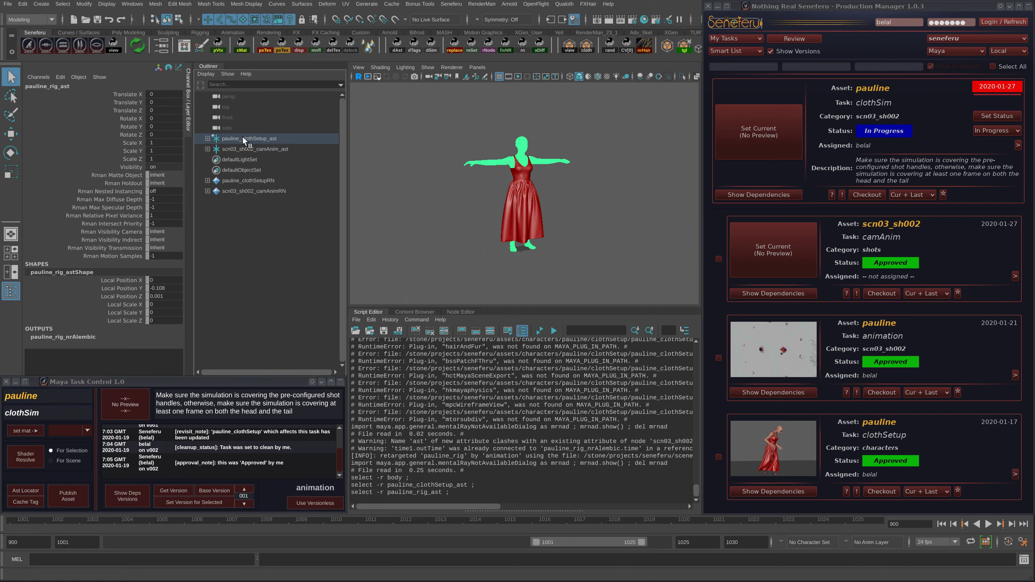
left_click(244, 140)
left_click_drag(567, 234, 501, 229, "alt")
left_click(446, 332)
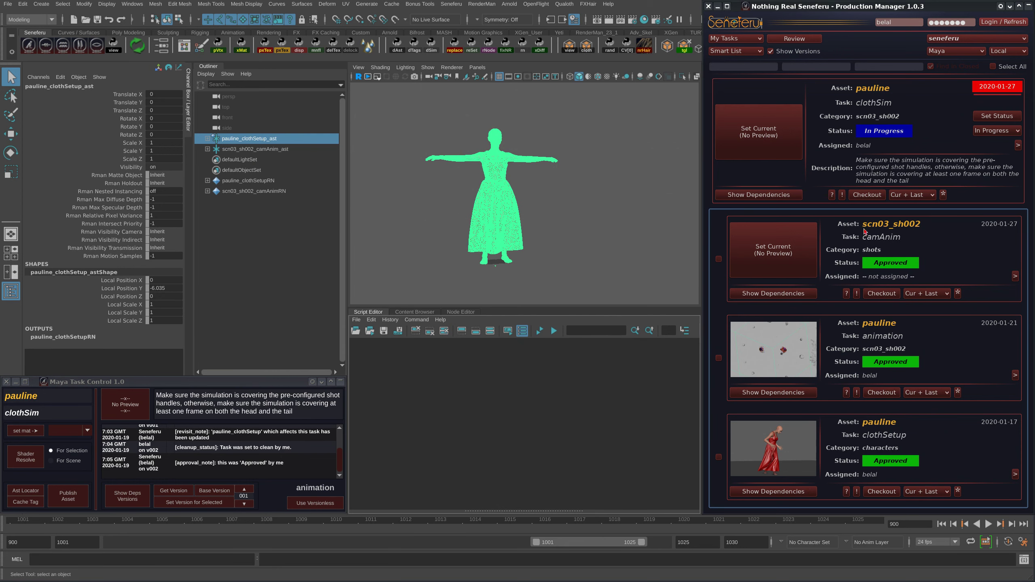
Look through camera2 to check the shot view of pauline and return to the perspective view
left_click(477, 67)
mouse_move(530, 77)
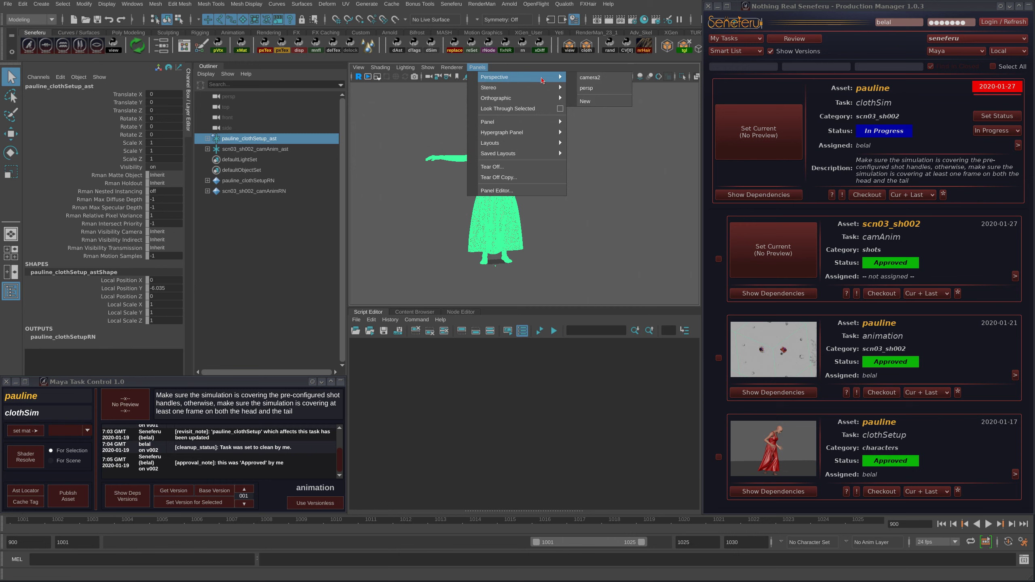
left_click(609, 78)
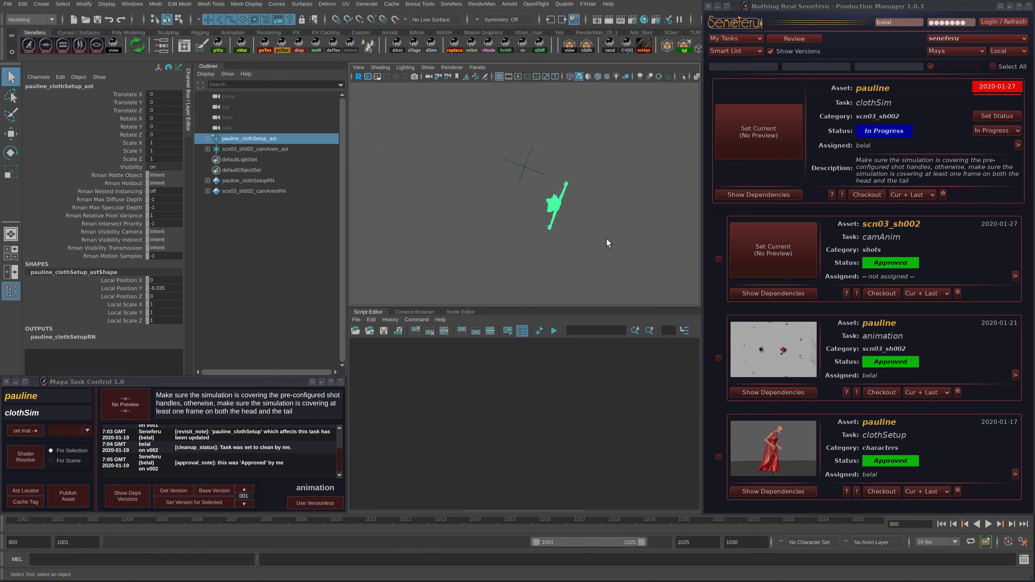
left_click(260, 139)
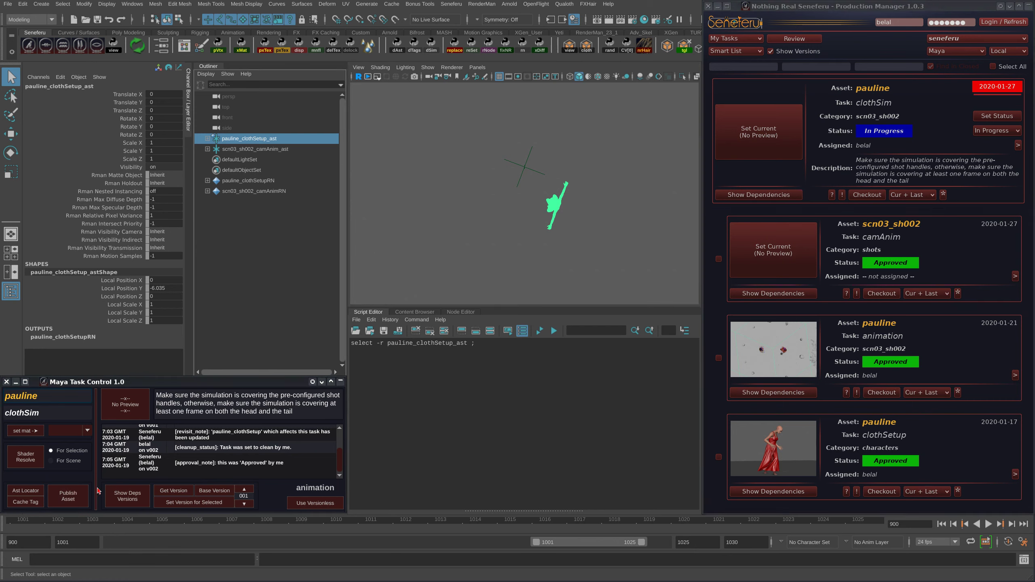
key("space")
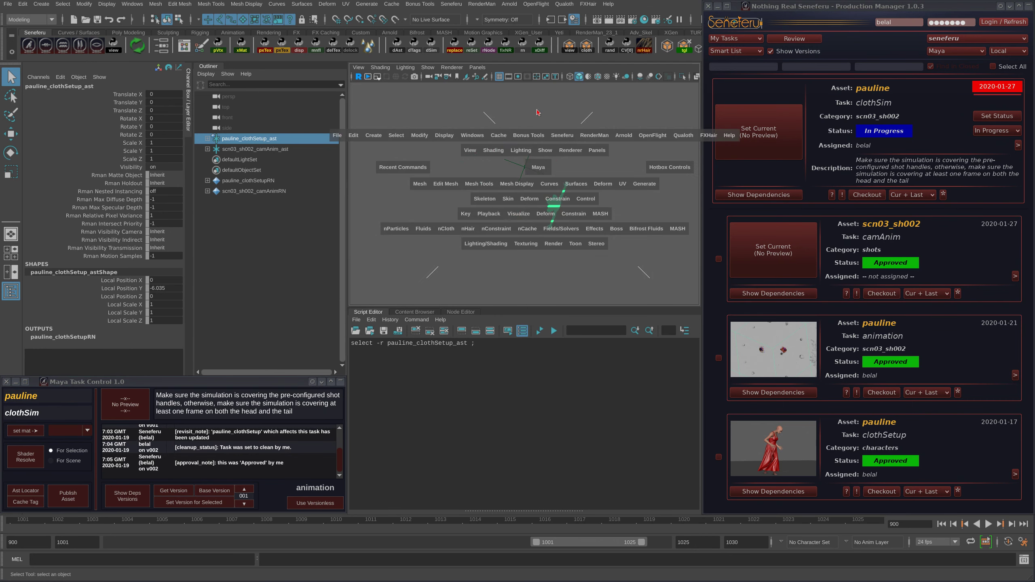
left_click_drag(539, 167, 551, 131)
Create a clothSim asset locator around pauline_clothSetup_ast and parent scn03_sh002_camAnim_ast under it
left_click(248, 141)
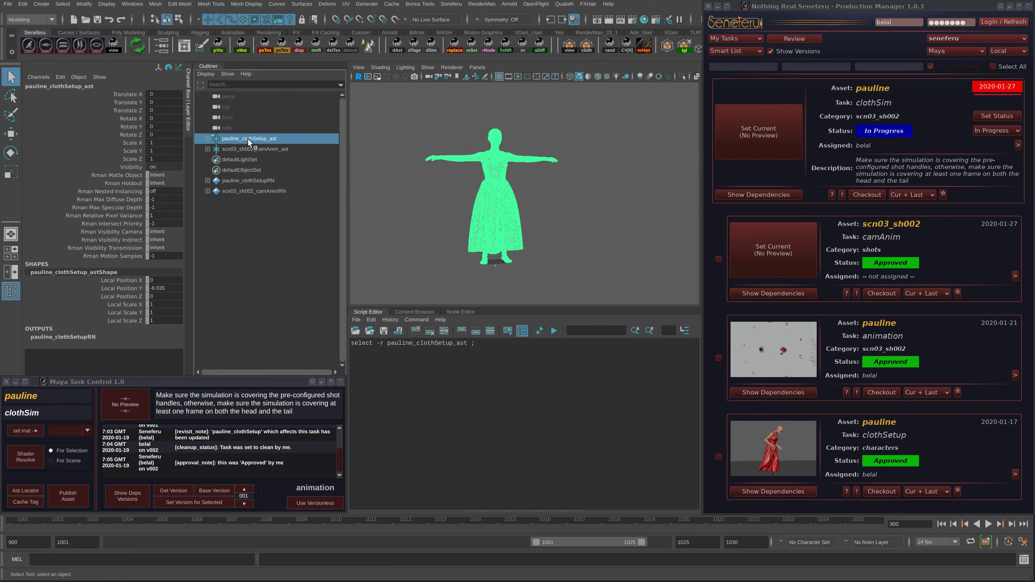
left_click(35, 492)
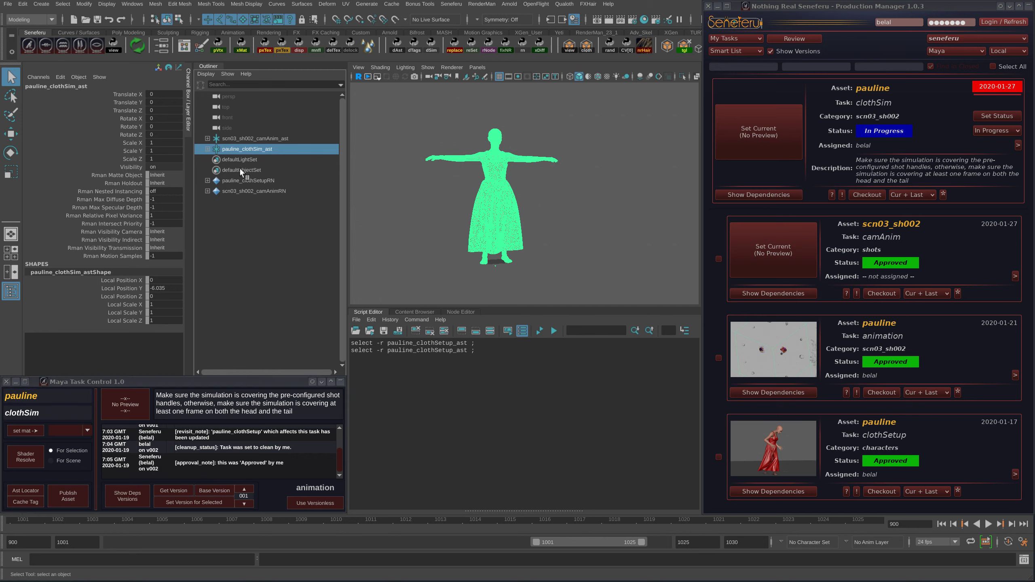
left_click(224, 138)
left_click_drag(265, 140, 251, 149)
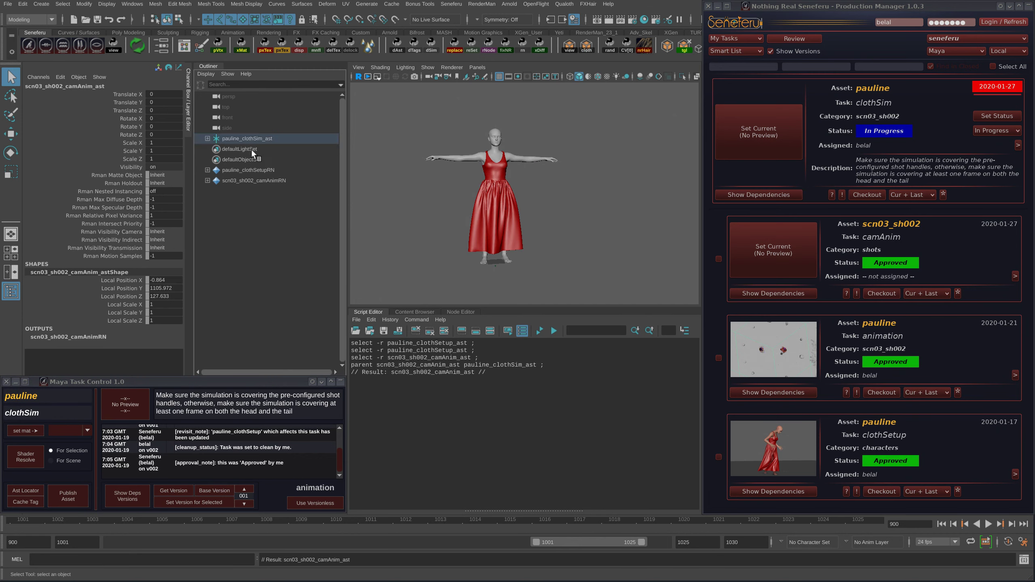
Inspect the contents of the pauline_clothSim_ast hierarchy, including where the dress sits in it
left_click(258, 138)
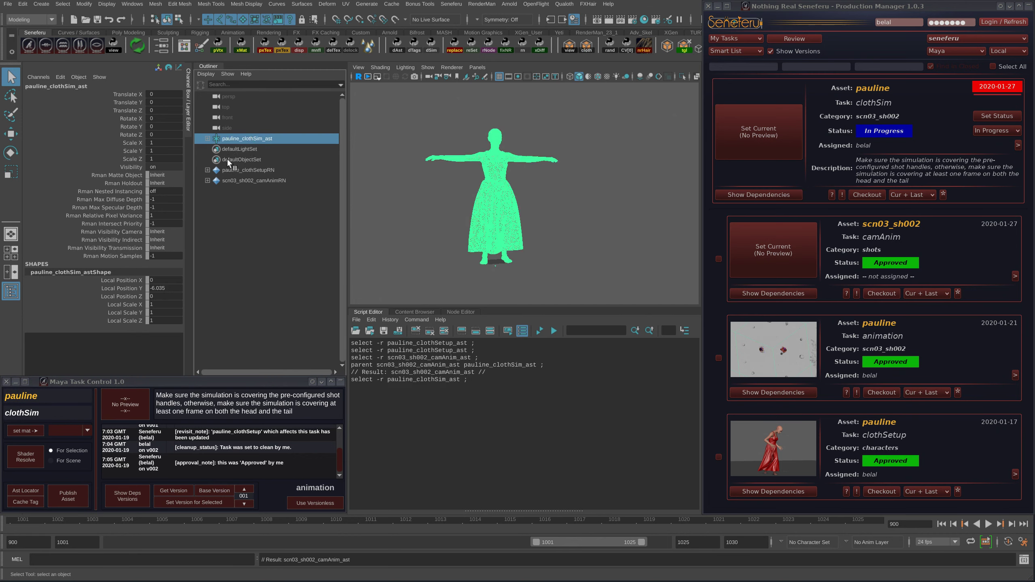
left_click(392, 142)
left_click(261, 139)
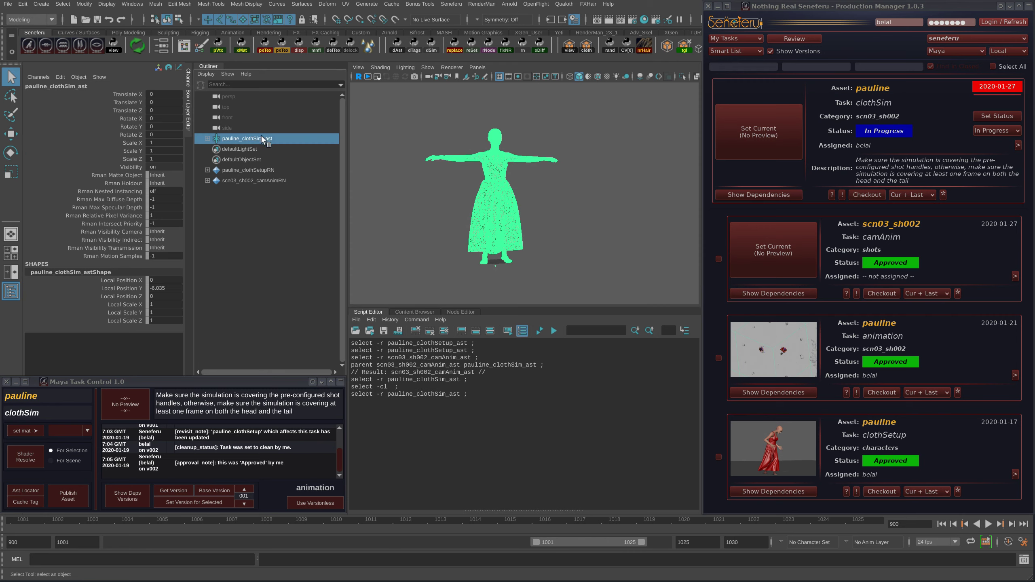
left_click(208, 138)
left_click(505, 245)
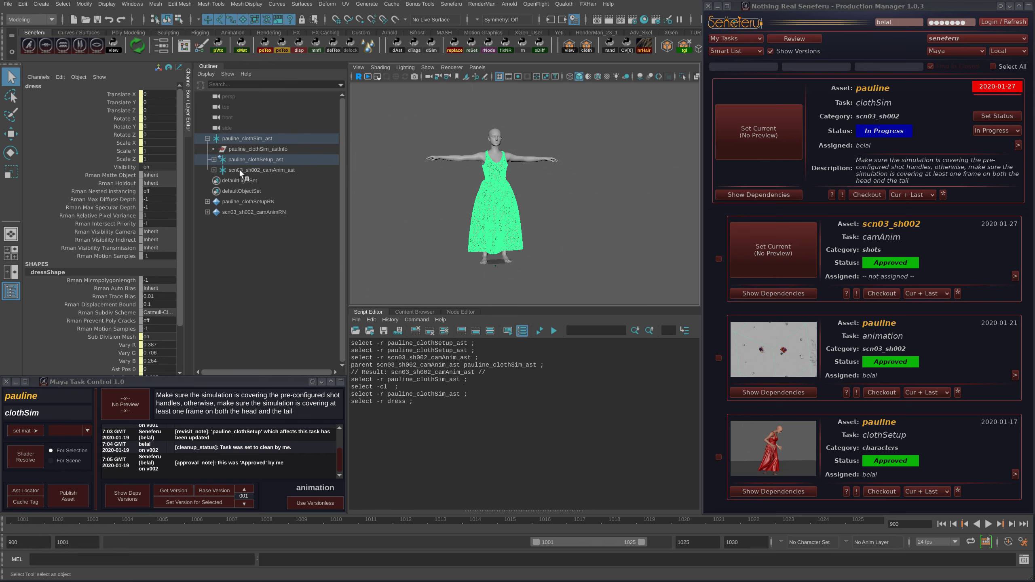
left_click(208, 139)
Start publishing pauline_clothSim_ast, proceed despite the conflicting names and capture an area of about 728x428 around the character as its preview
left_click(243, 139)
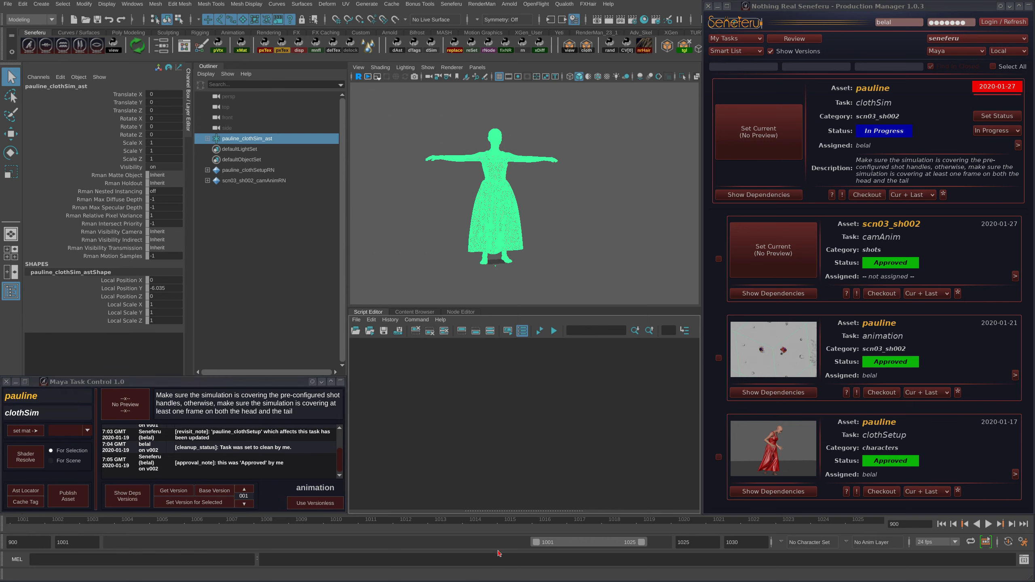
left_click(246, 139)
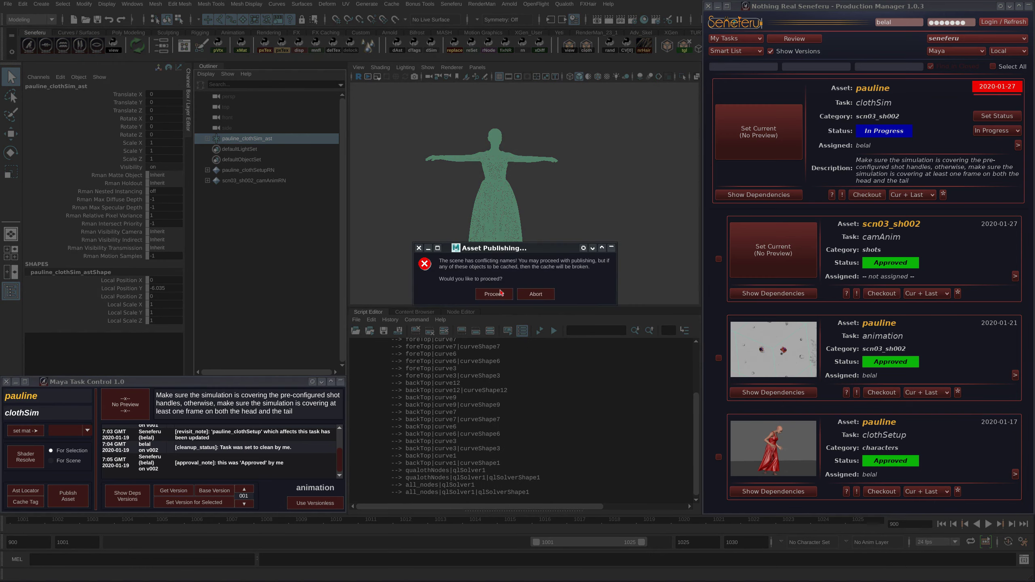
left_click(495, 294)
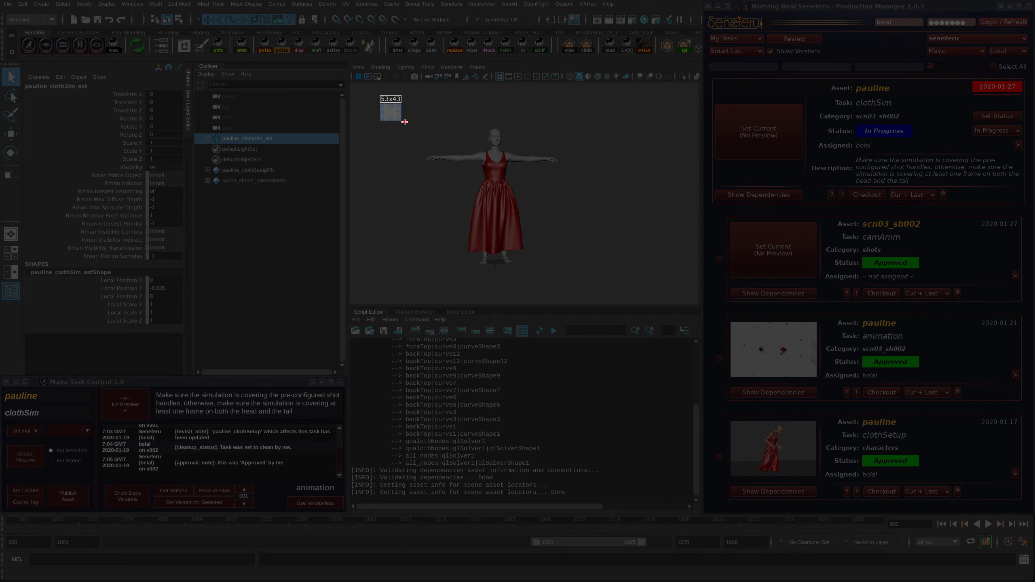
left_click_drag(380, 103, 674, 276)
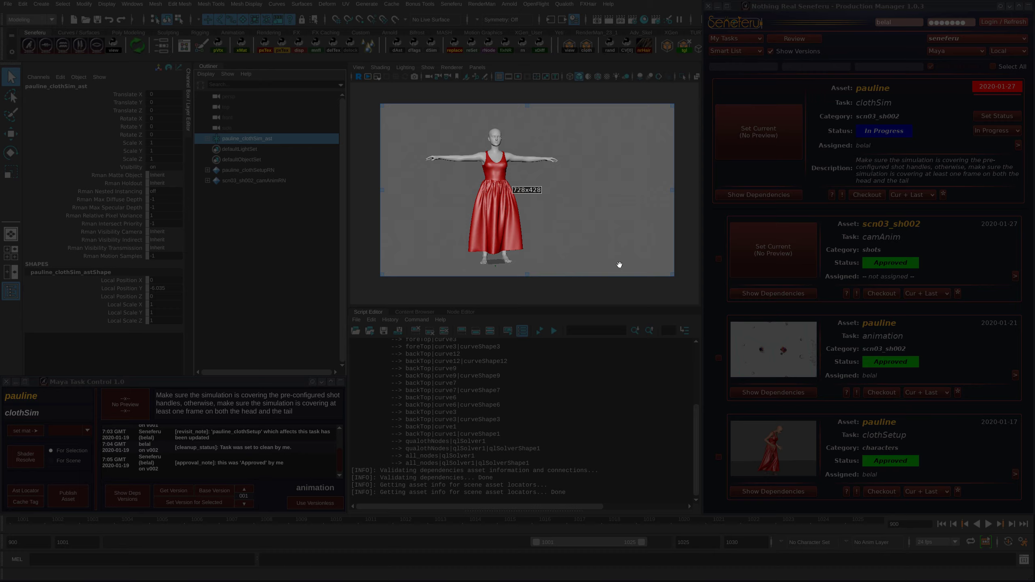
double_click(586, 251)
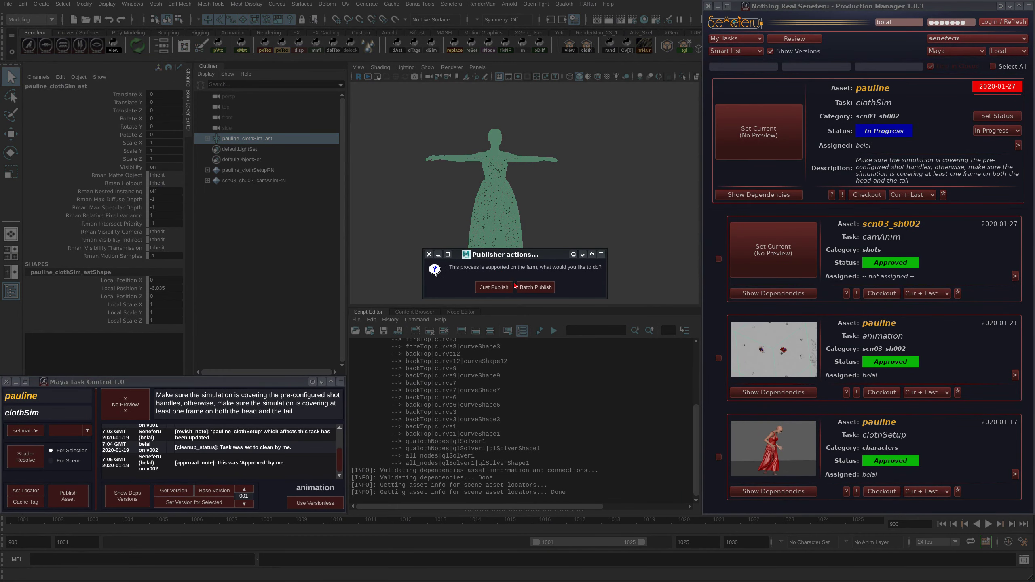
Batch publish the clothSim asset to the farm without additional files and with an empty publish description
left_click(535, 287)
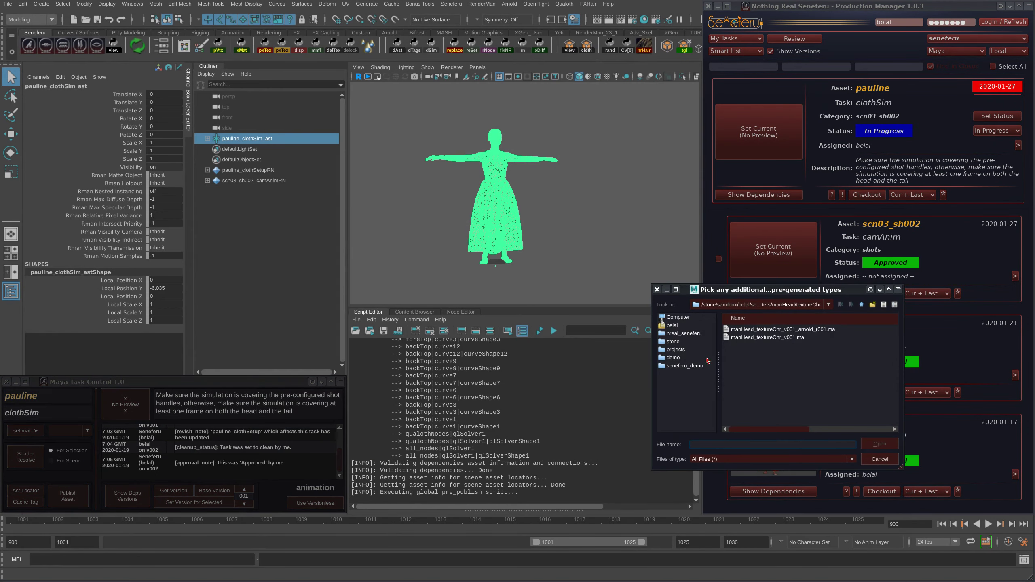
left_click(872, 460)
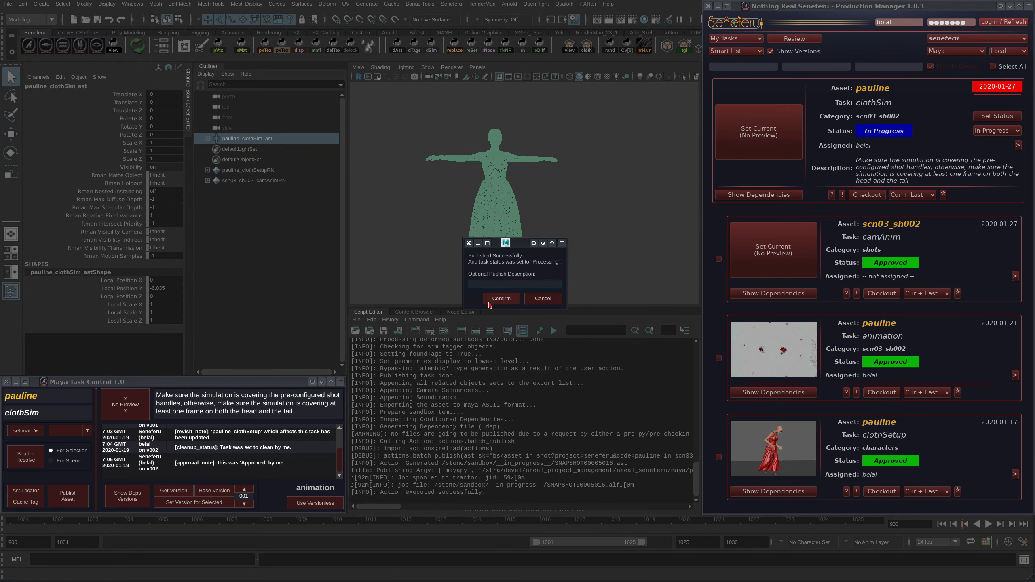
left_click(499, 300)
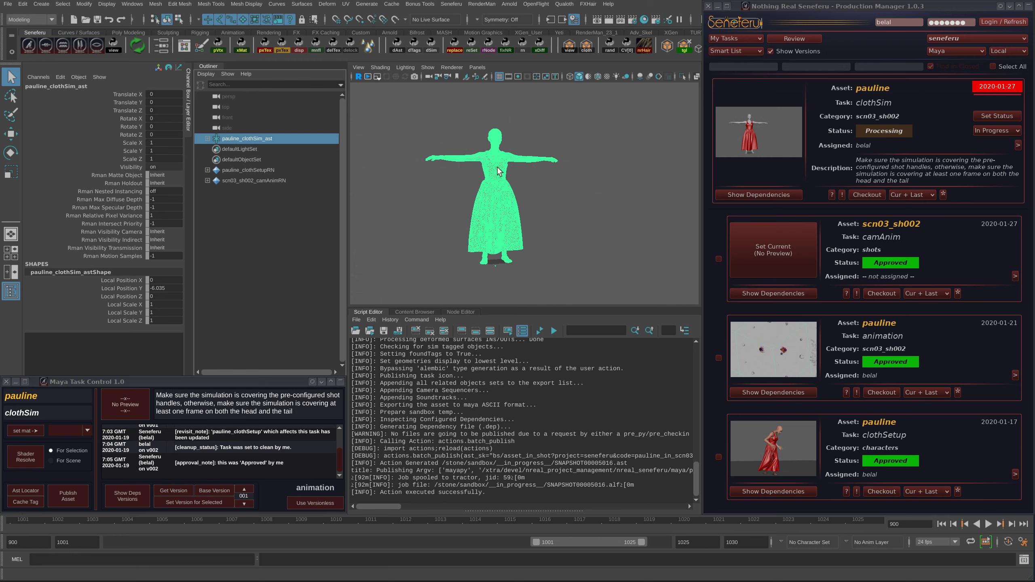
left_click(853, 162)
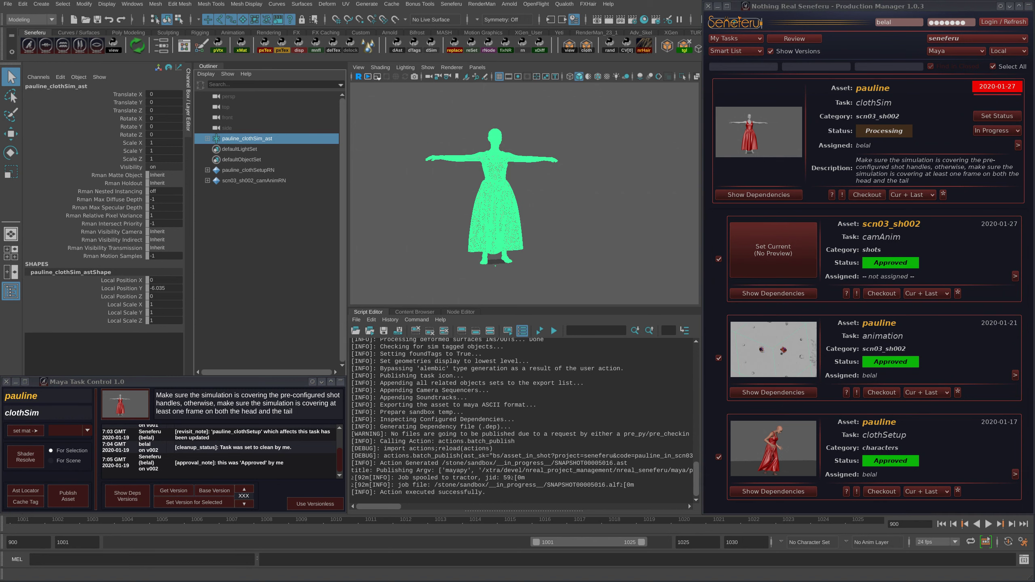
left_click(883, 129)
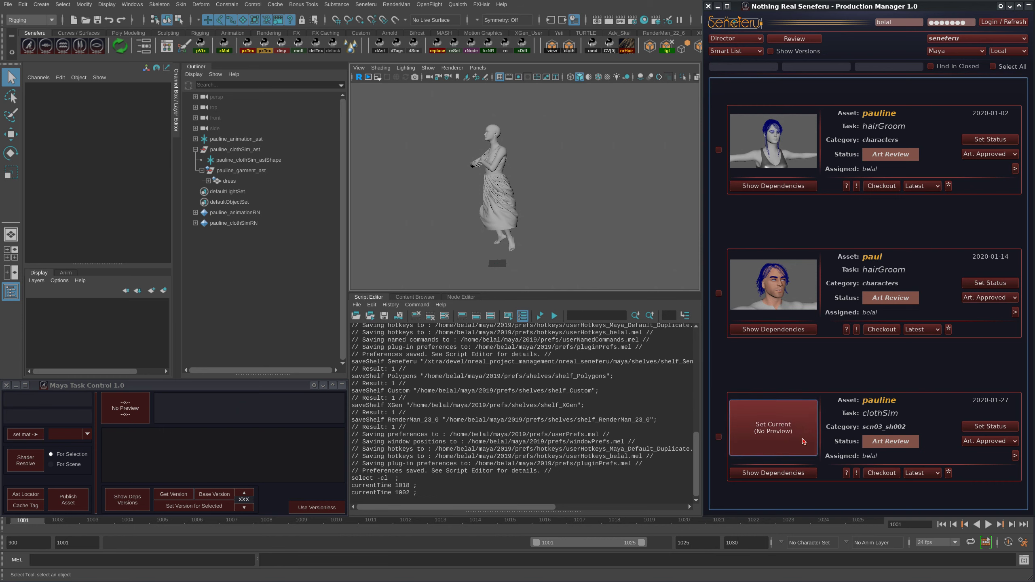
Clear the Script Editor history, play back pauline's simulated cloth animation and go to frame 1021
left_click_drag(502, 235, 557, 234, "alt")
right_click_drag(557, 233, 595, 230, "alt")
middle_click_drag(596, 230, 612, 232, "alt")
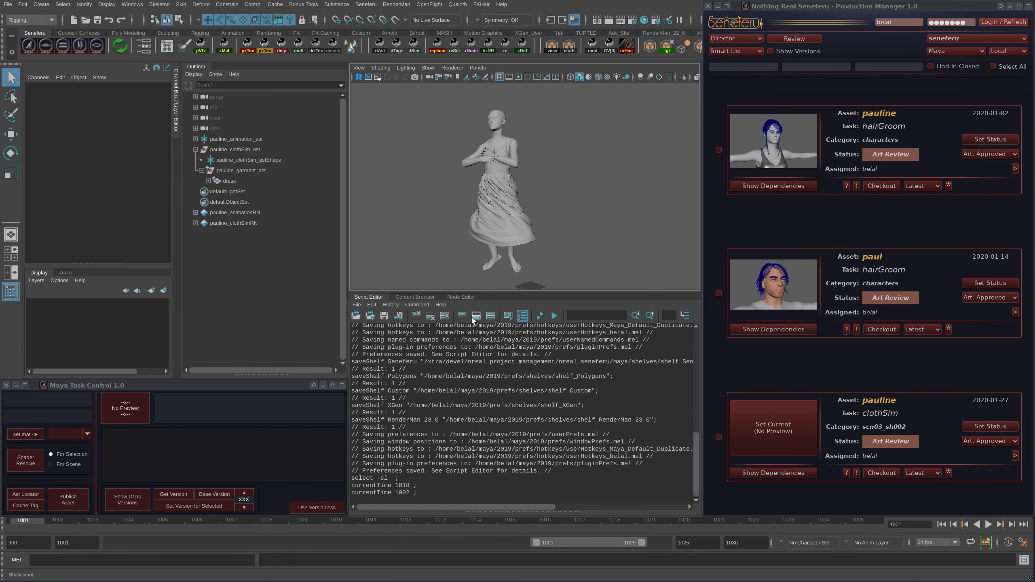
left_click(447, 316)
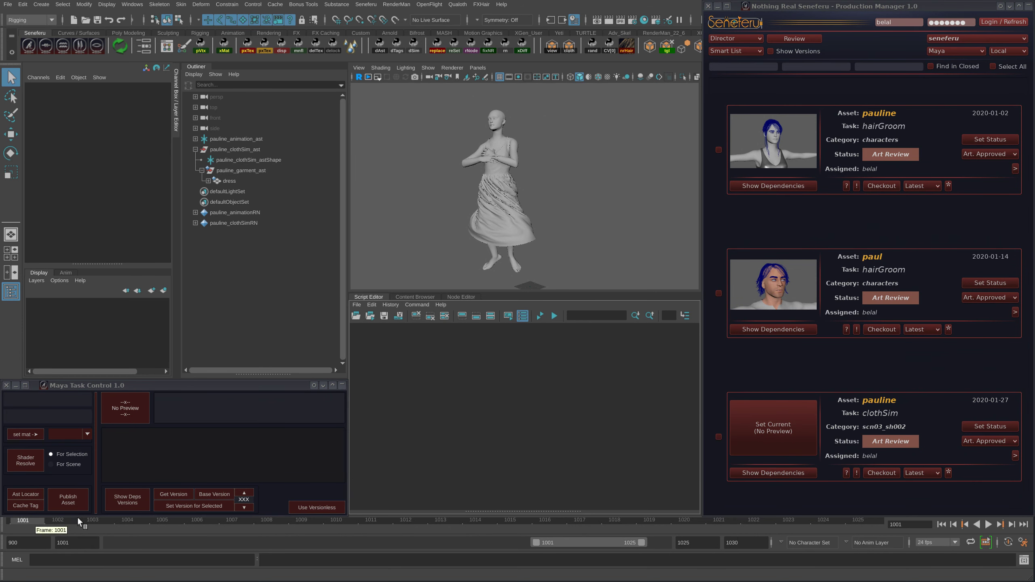
key("alt+v")
left_click(710, 520)
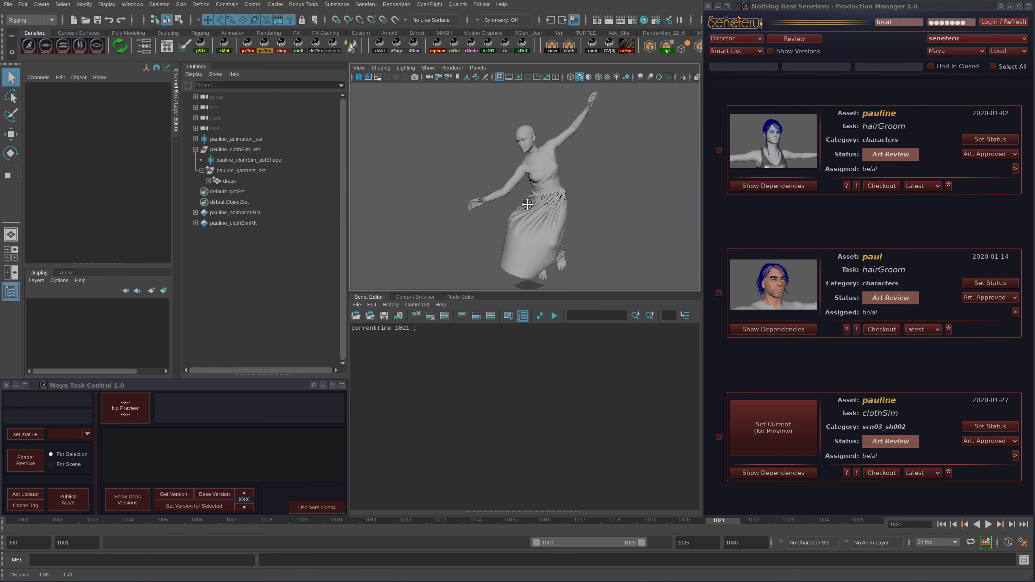
Examine pauline's simulated dress at frame 1021 from several angles, both close up and at full figure
right_click_drag(527, 203, 598, 247, "alt")
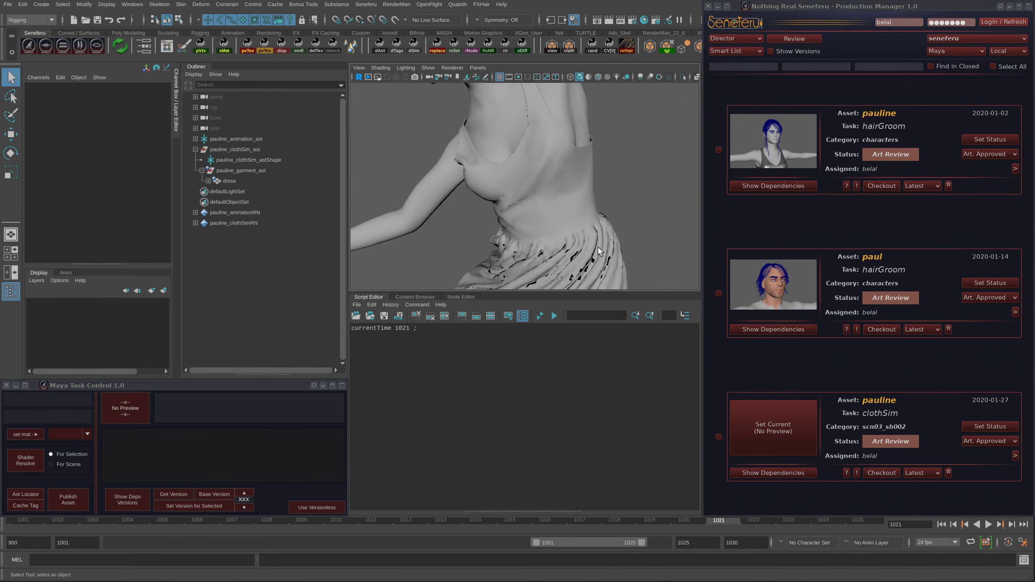
left_click_drag(598, 246, 604, 240, "alt")
middle_click_drag(603, 240, 541, 243, "alt")
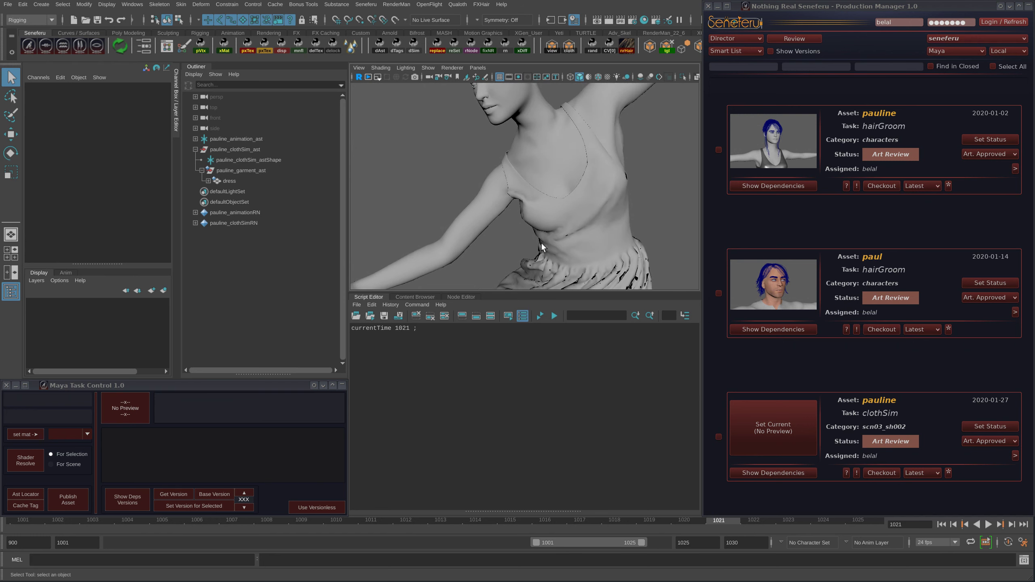
left_click_drag(629, 222, 571, 224, "alt")
middle_click_drag(570, 224, 556, 233, "alt")
mouse_move(556, 233)
left_mouse_down("alt")
mouse_move(609, 217)
mouse_move(554, 241)
left_mouse_up("alt")
mouse_move(554, 240)
right_mouse_down("alt")
mouse_move(564, 240)
mouse_move(538, 238)
right_mouse_up("alt")
left_click_drag(538, 238, 575, 231, "alt")
right_click_drag(575, 231, 530, 243, "alt")
left_click_drag(531, 243, 574, 247, "alt")
right_click_drag(575, 247, 534, 250, "alt")
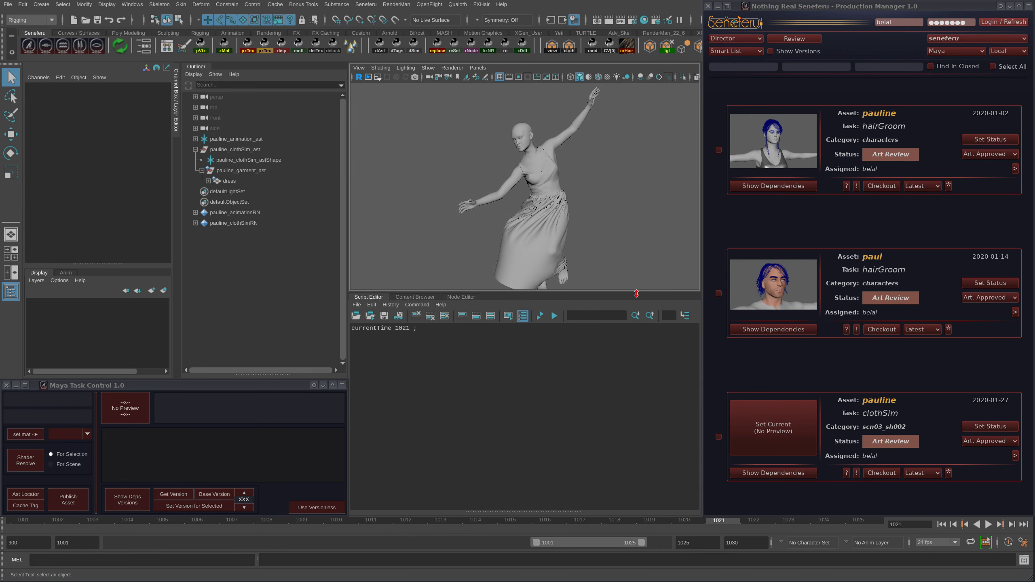
left_click(915, 433)
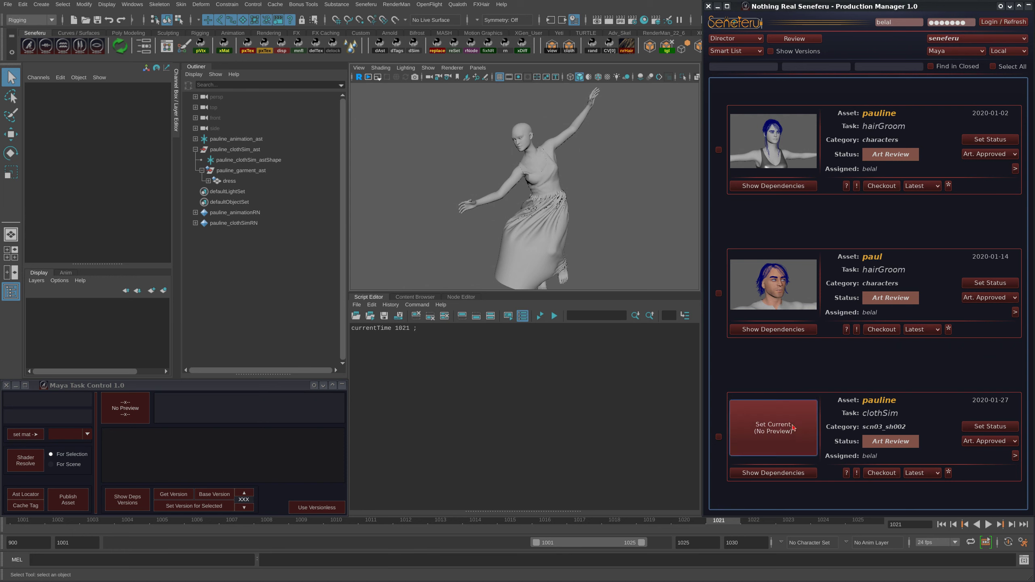
left_click_drag(540, 195, 578, 215, "alt")
right_click_drag(578, 215, 530, 219, "alt")
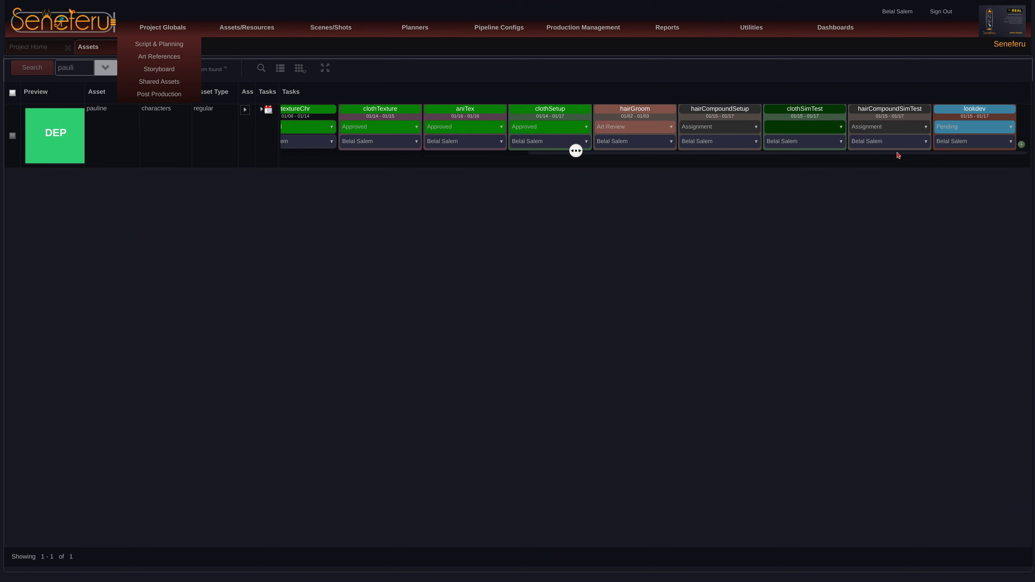
In the Seneferu web interface, list the scenes, expand the shots of scn03 and open the detail page of sh002
left_click_drag(467, 323, 164, 83)
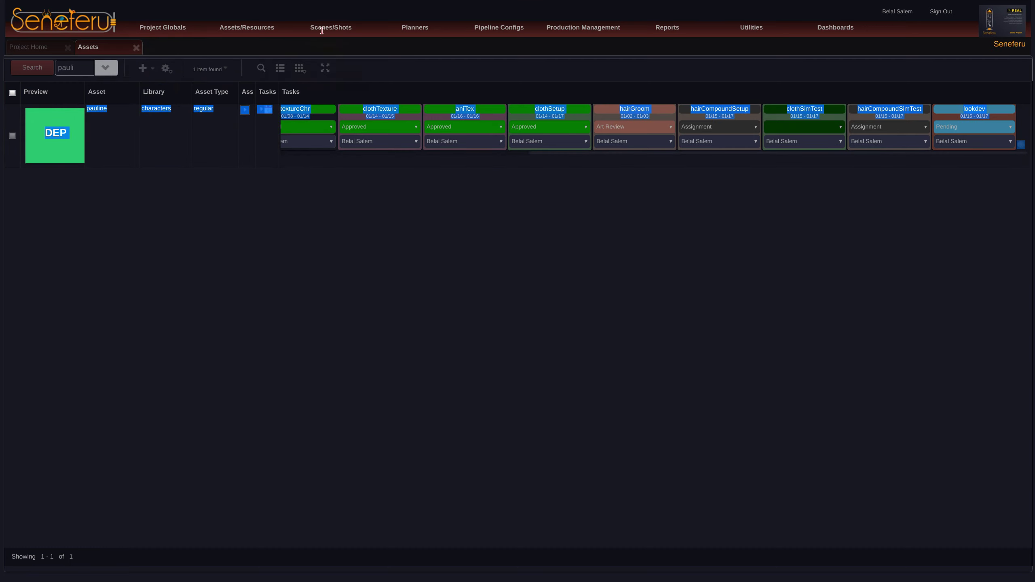
left_click(321, 76)
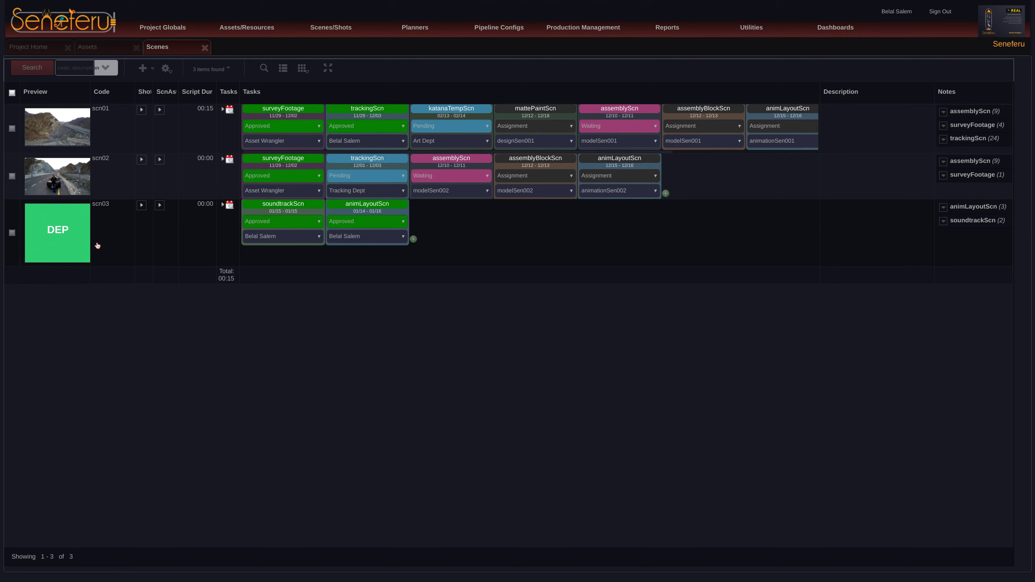
left_click(142, 206)
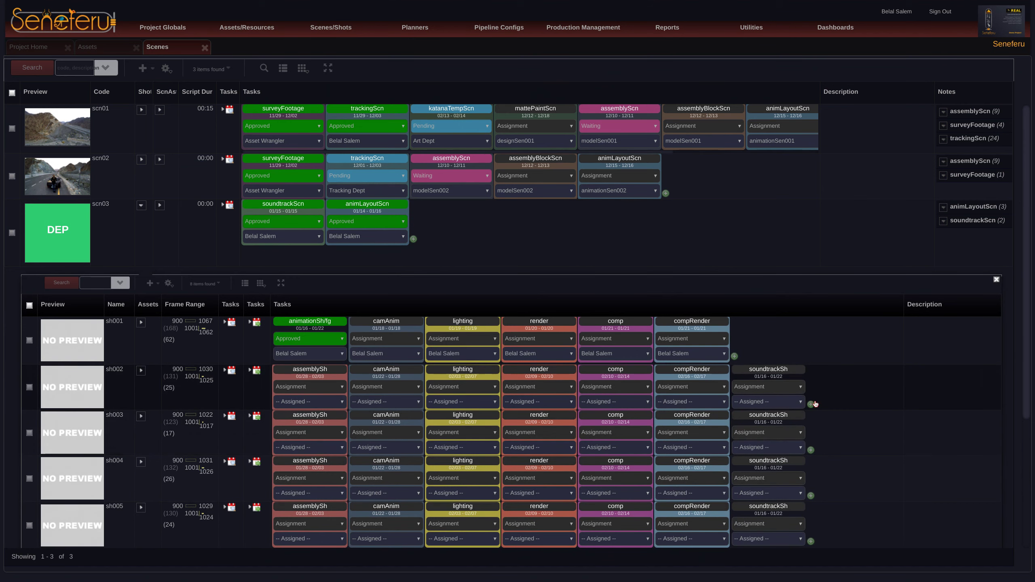
left_click(87, 395)
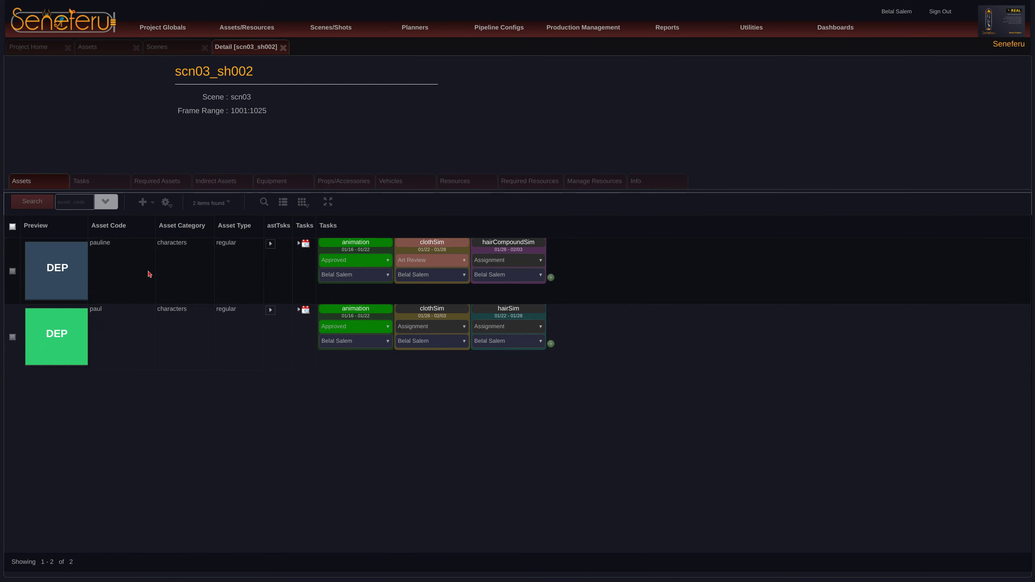
Add a clothSimRefine task to pauline in scn03_sh002, set it to Pending, assign it to the artist and save
left_click(552, 278)
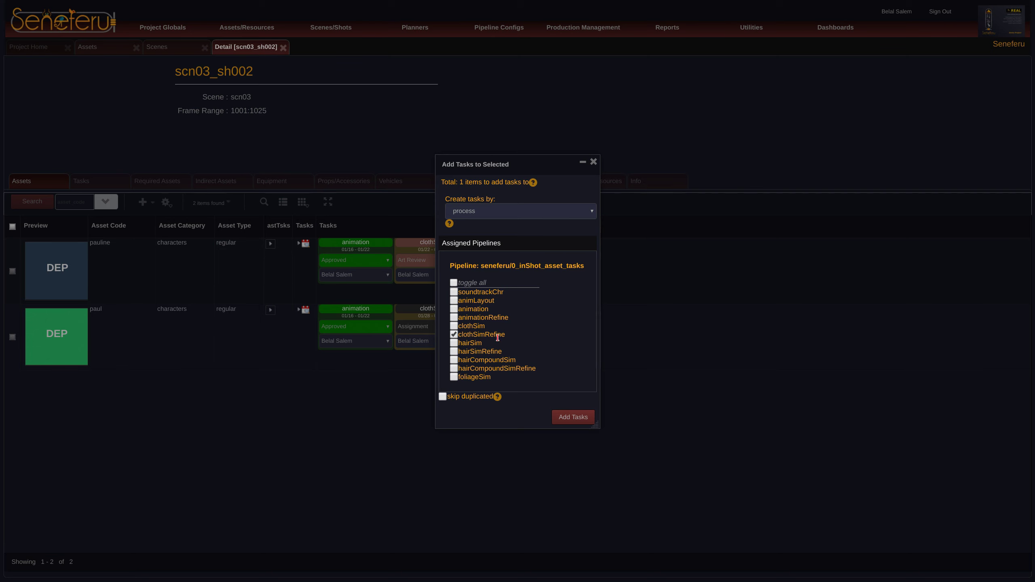
left_click(573, 417)
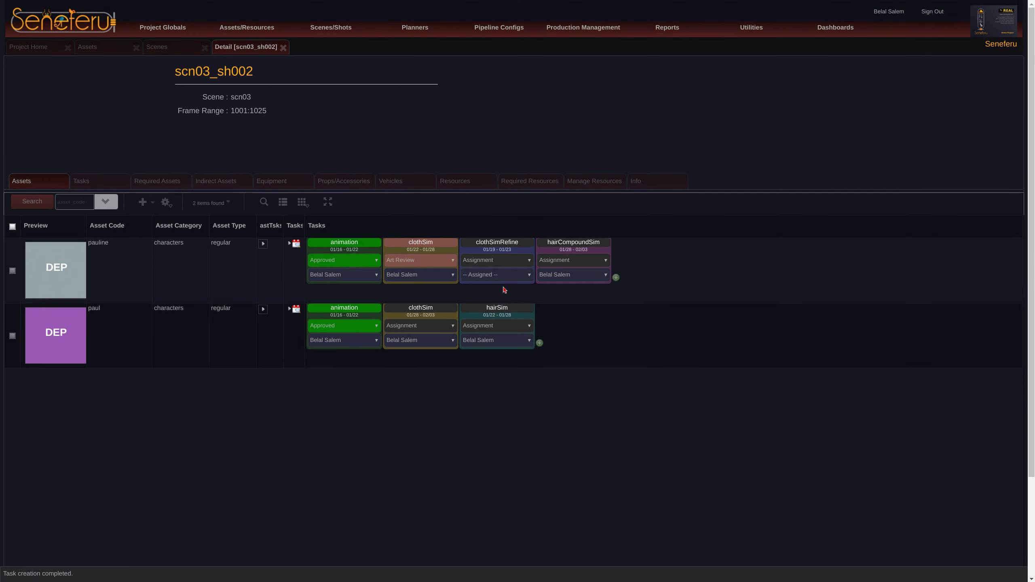
left_click(498, 261)
left_click(492, 286)
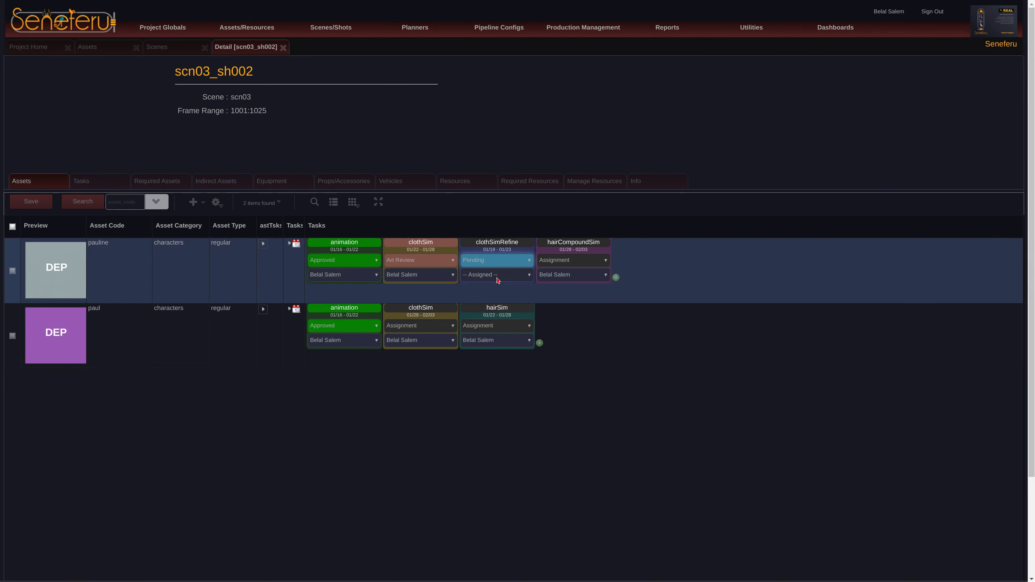
left_click(499, 275)
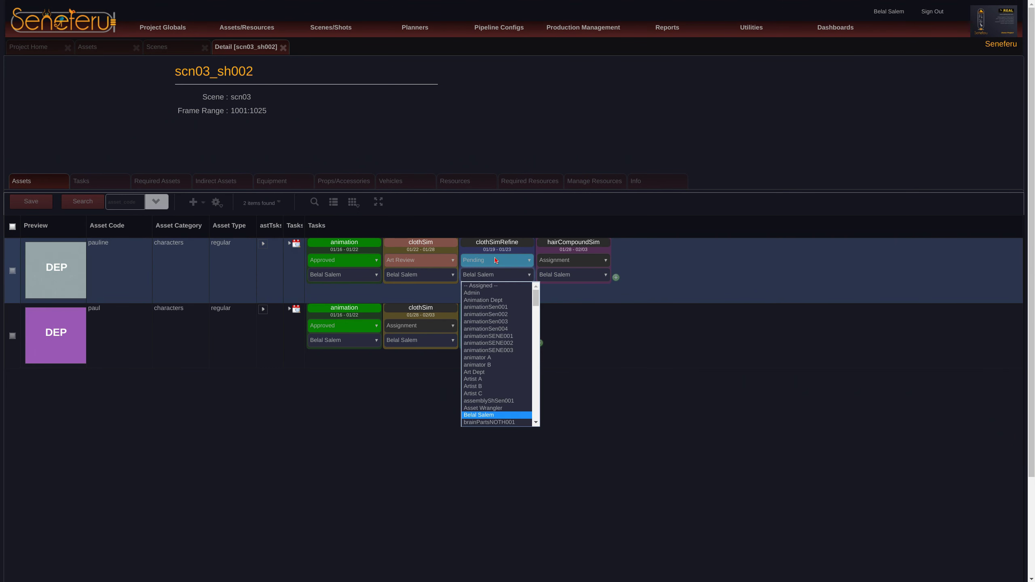
left_click(480, 415)
left_click(43, 207)
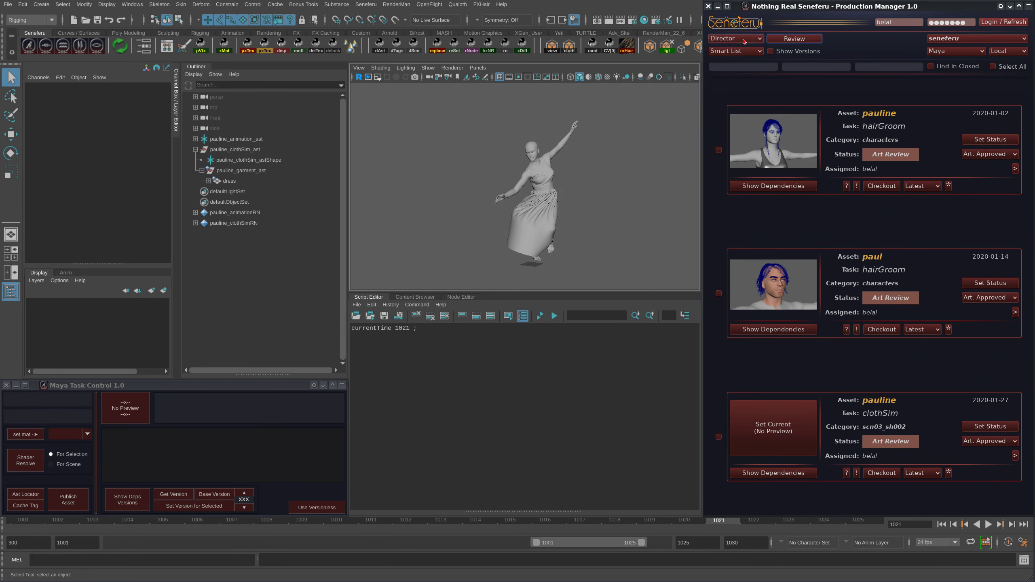
Switch to Maya, list My Tasks in the Production Manager and start a new scene without saving
left_click(744, 41)
left_click(730, 49)
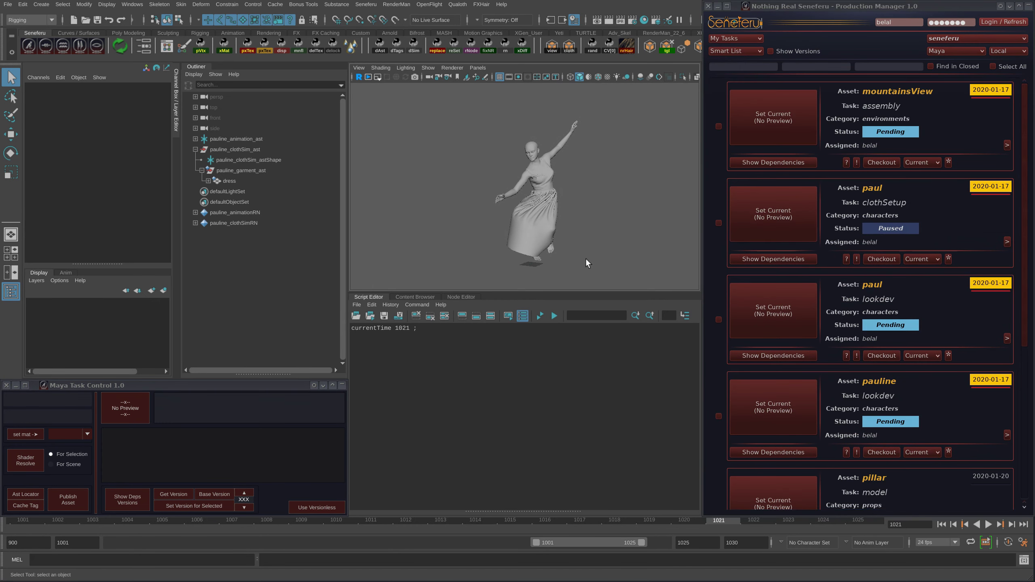
right_click_drag(586, 258, 566, 223, "alt")
key("ctrl+n")
left_click(776, 365)
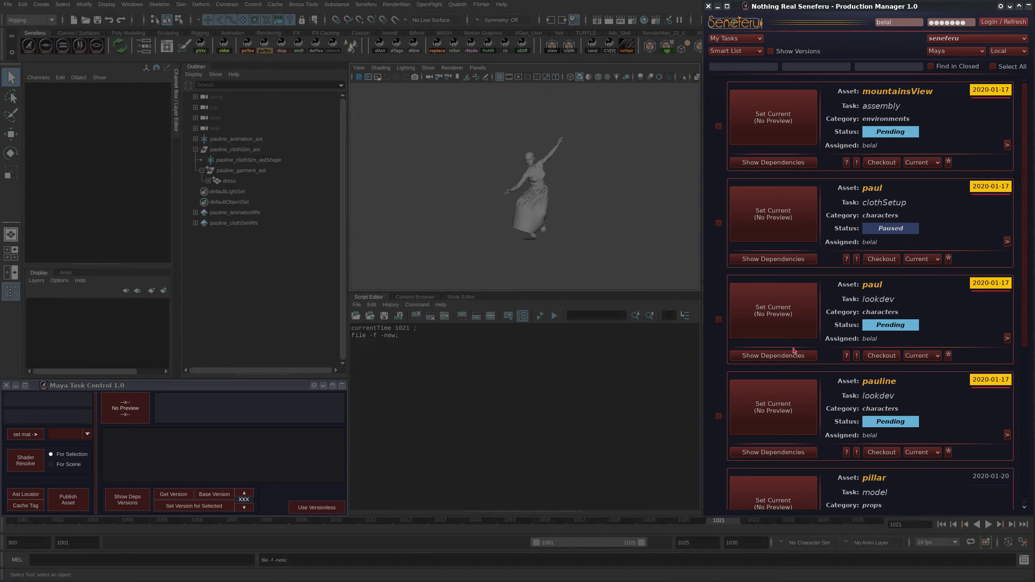
Filter the tasks by "cloth", make pauline's clothSimRefine task current and load its dependencies without setting it to In Progress
left_click(815, 67)
type("cloth")
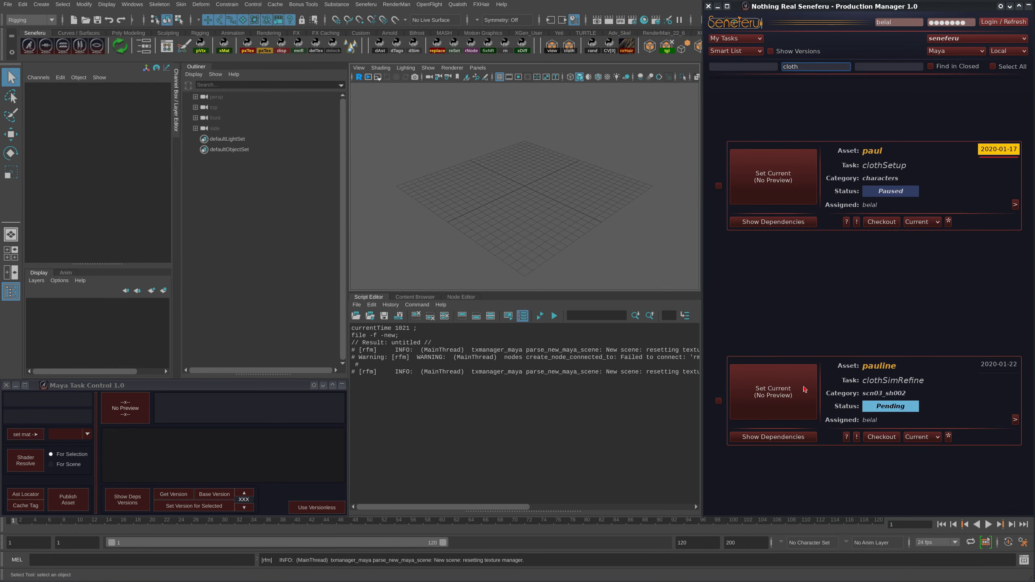
left_click(760, 391)
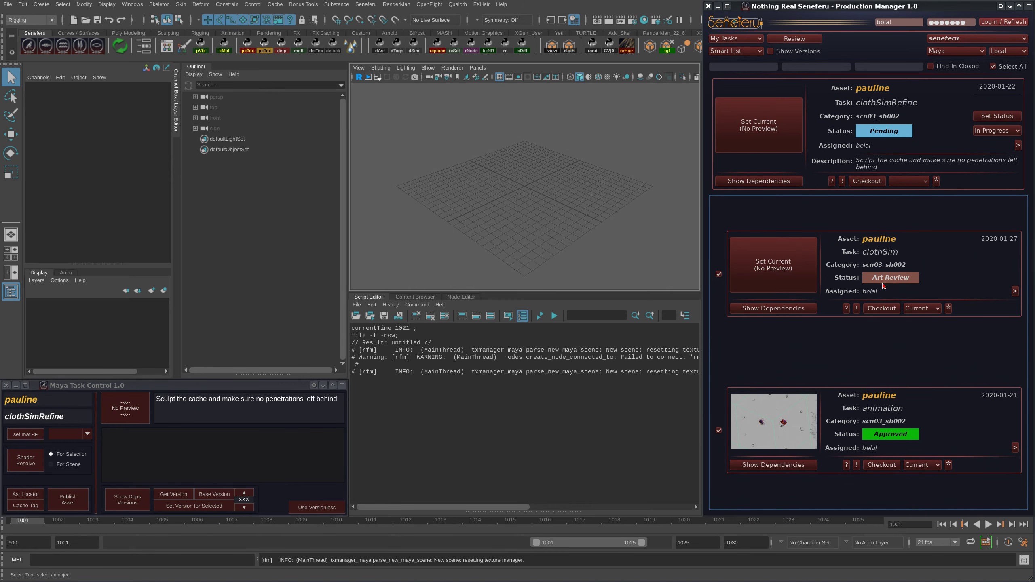
left_click(764, 181)
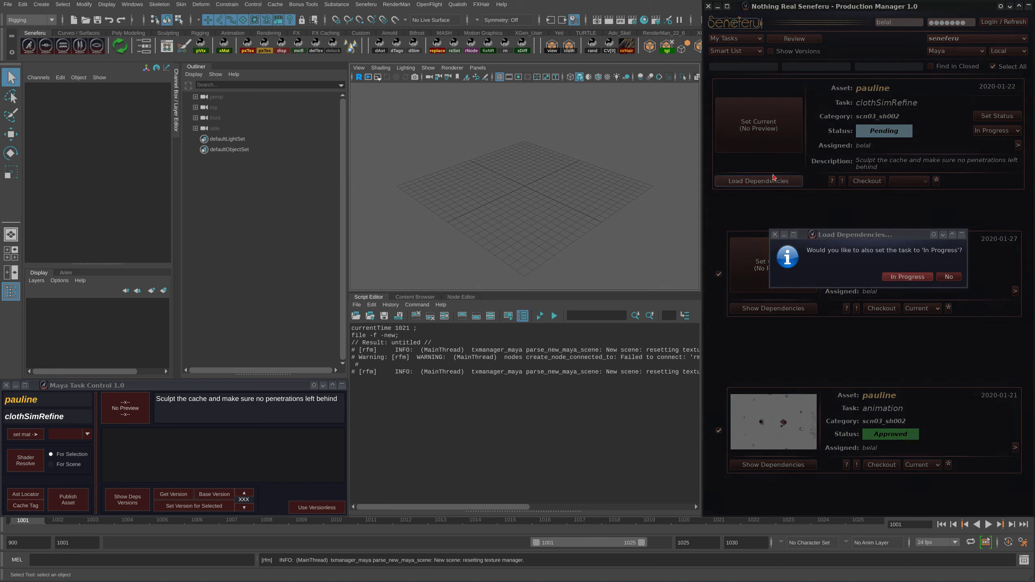
left_click(948, 278)
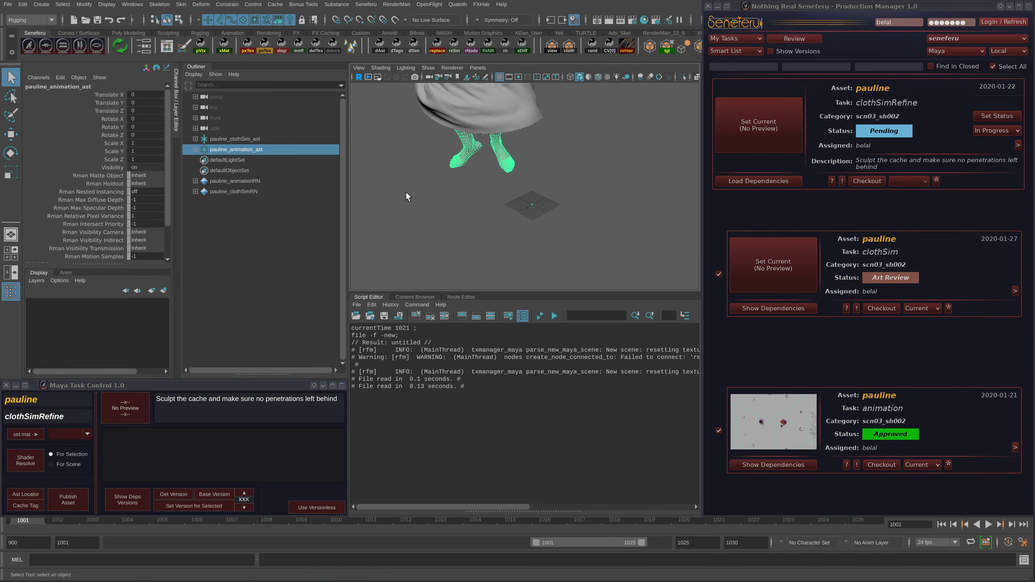
Select pauline_clothSim_ast, the locator holding the dress, and get its published version
left_click_drag(407, 196, 570, 209, "alt")
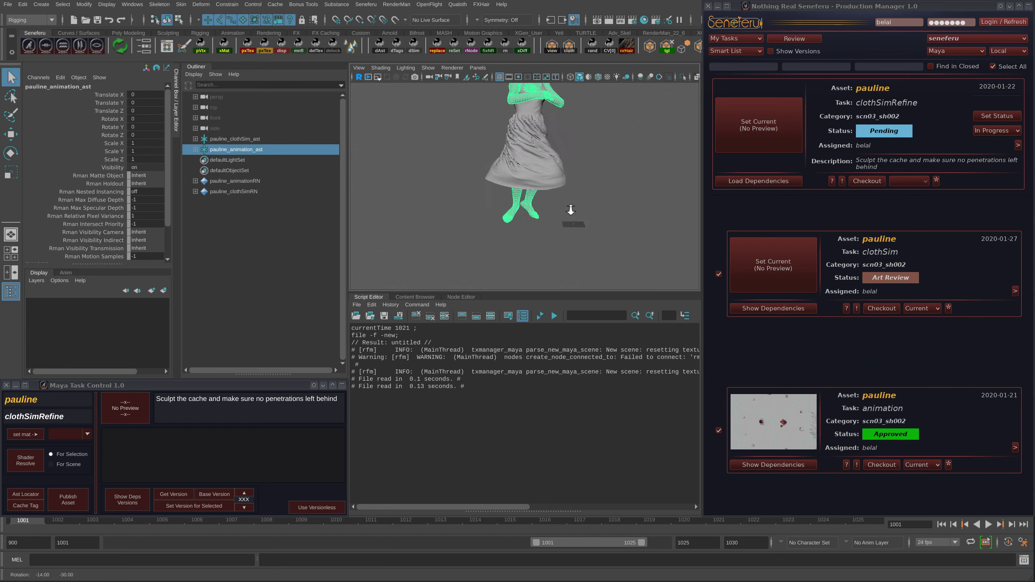
right_click_drag(570, 210, 574, 194, "alt")
middle_click_drag(574, 194, 545, 239, "alt")
left_click(545, 231)
left_click(248, 141)
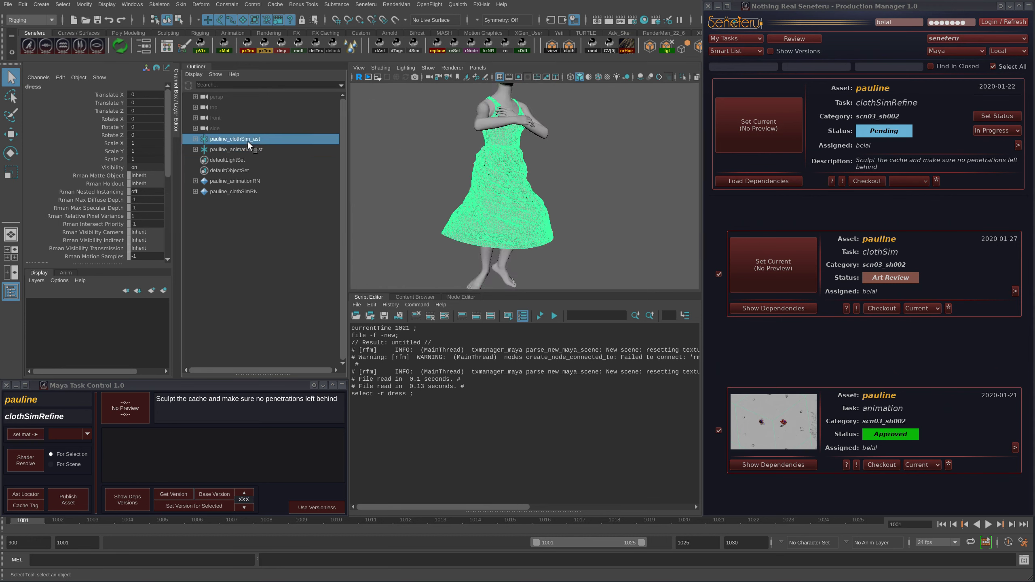
left_click(181, 494)
left_click_drag(688, 281, 423, 243, "alt")
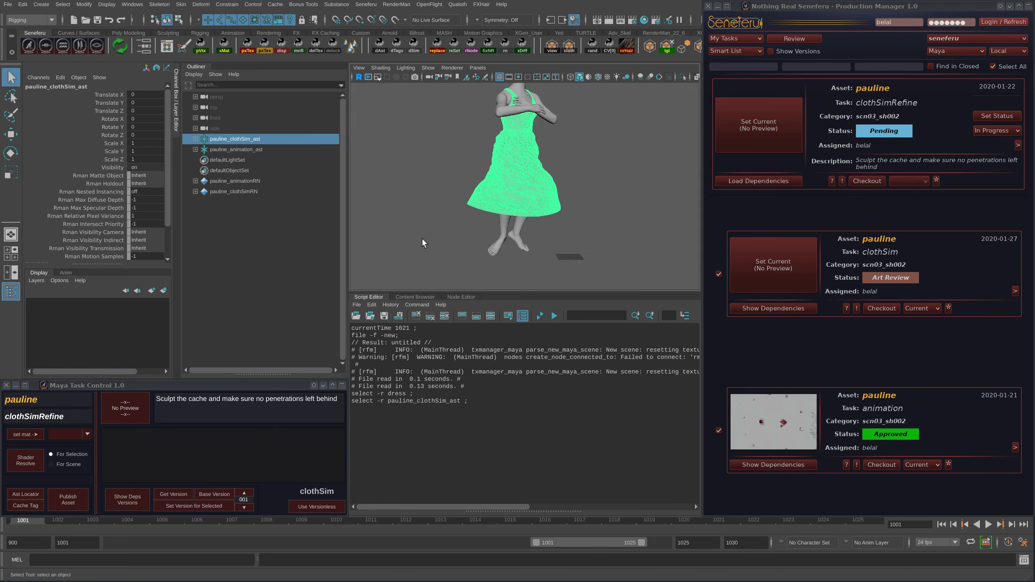
Select pauline_animation_ast and examine pauline's body against the dress, at full figure and close to the skirt folds
left_click(239, 152)
left_click_drag(527, 194, 440, 204, "alt")
left_click_drag(635, 229, 568, 211, "alt")
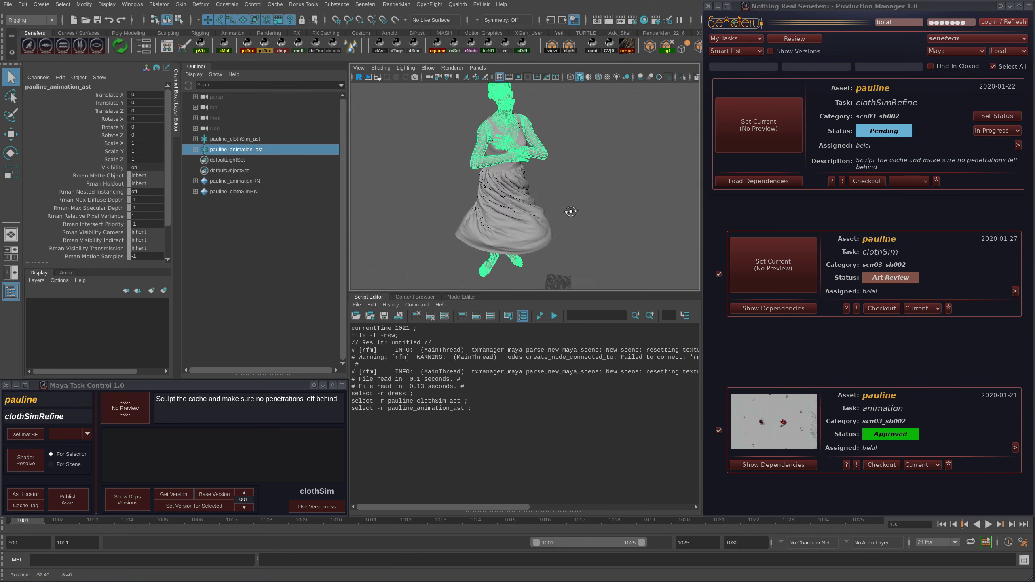
right_click_drag(568, 212, 489, 201, "alt")
middle_click_drag(489, 201, 485, 188, "alt")
right_click_drag(527, 186, 495, 190, "alt")
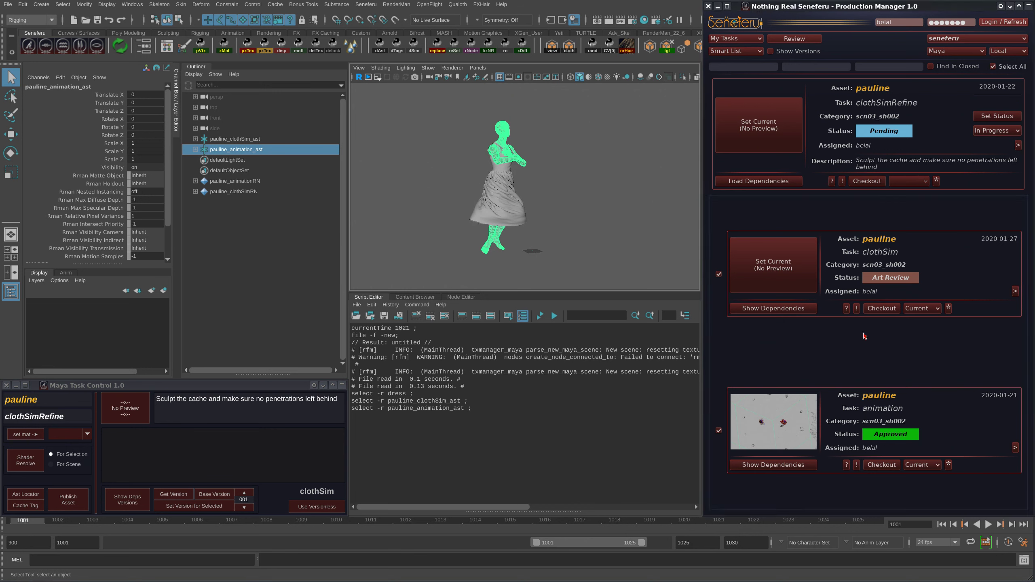
middle_click_drag(533, 190, 553, 180, "alt")
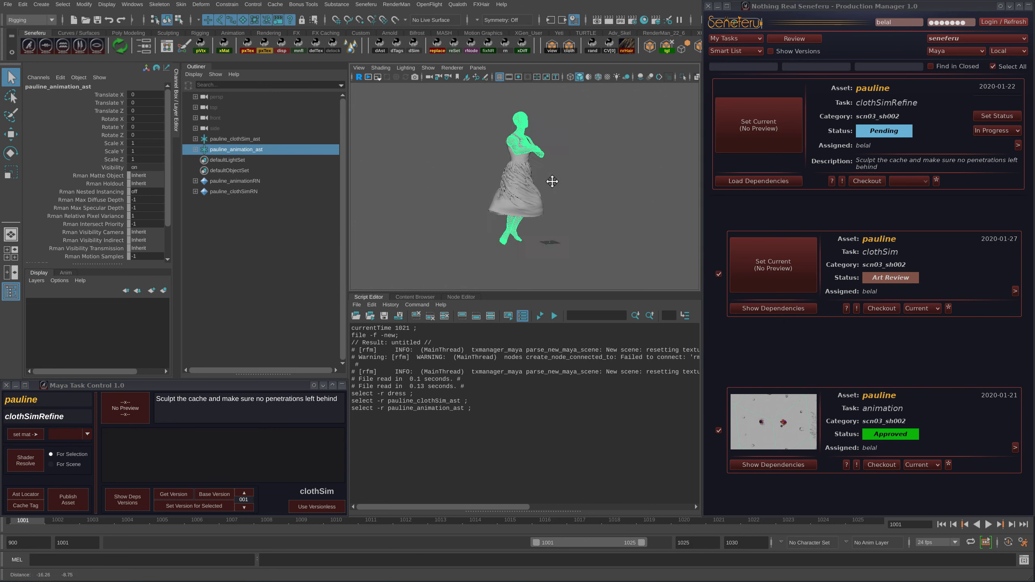
left_click_drag(487, 224, 518, 225, "alt")
right_click_drag(518, 225, 569, 227, "alt")
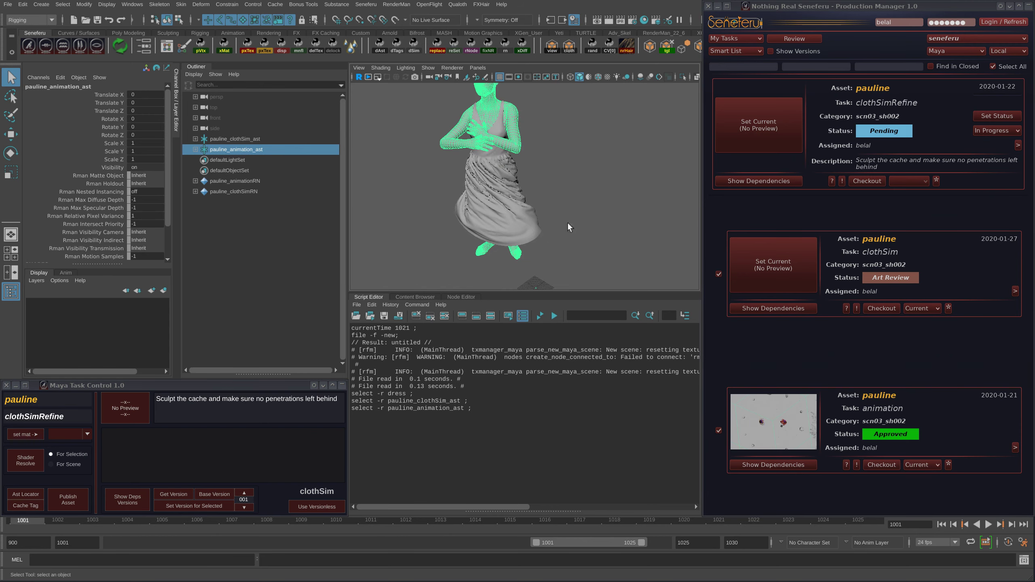
right_click_drag(518, 190, 562, 208, "alt")
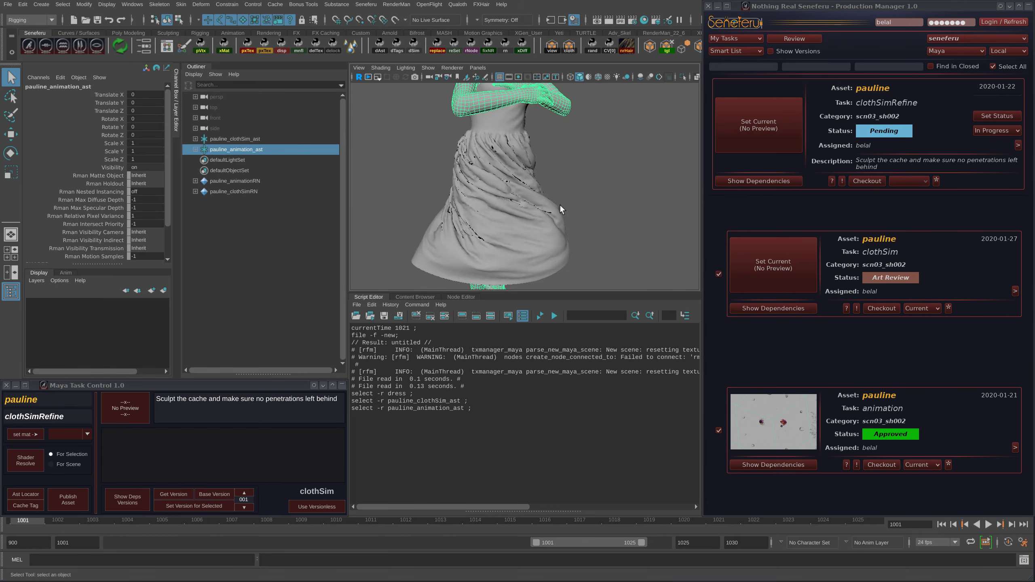
middle_click_drag(562, 208, 568, 213, "alt")
mouse_move(569, 213)
left_mouse_down("alt")
mouse_move(534, 229)
mouse_move(565, 219)
left_mouse_up("alt")
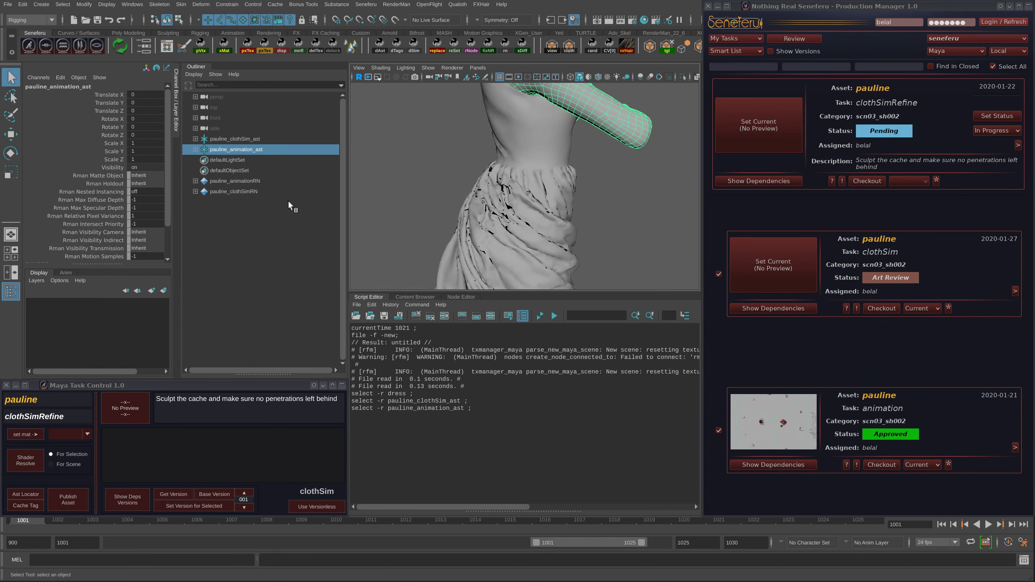
Select pauline_clothSim_ast and examine the simulated dress mesh from all around, close up and at full figure
left_click(226, 140)
right_click_drag(518, 192, 511, 200, "alt")
left_click_drag(511, 200, 446, 215, "alt")
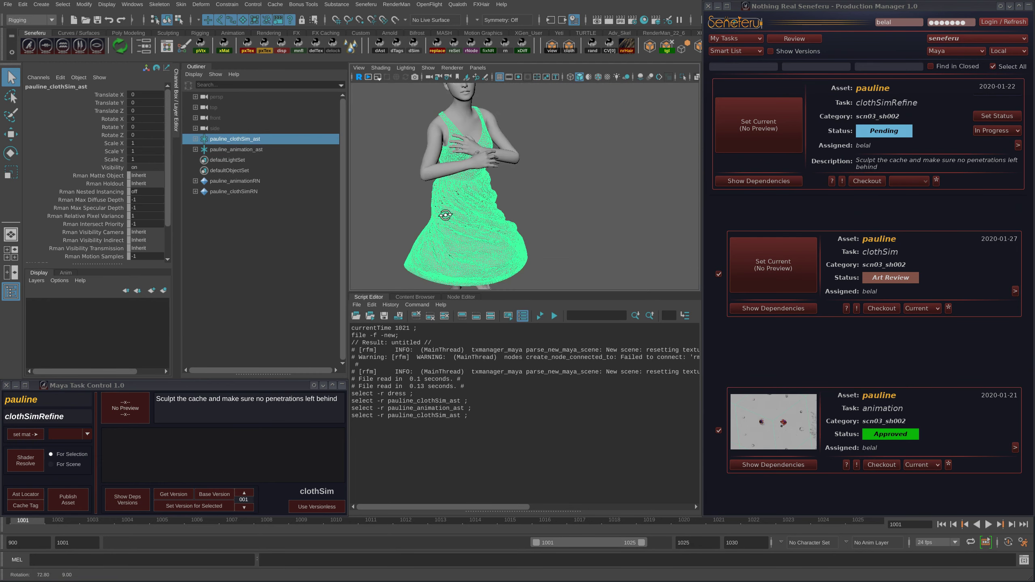
middle_click_drag(447, 215, 483, 277, "alt")
right_click_drag(457, 228, 496, 216, "alt")
left_click_drag(495, 220, 485, 197, "alt")
right_click_drag(485, 197, 541, 194, "alt")
middle_click_drag(518, 220, 527, 157, "alt")
left_click_drag(526, 157, 550, 208, "alt")
right_click_drag(550, 207, 469, 185, "alt")
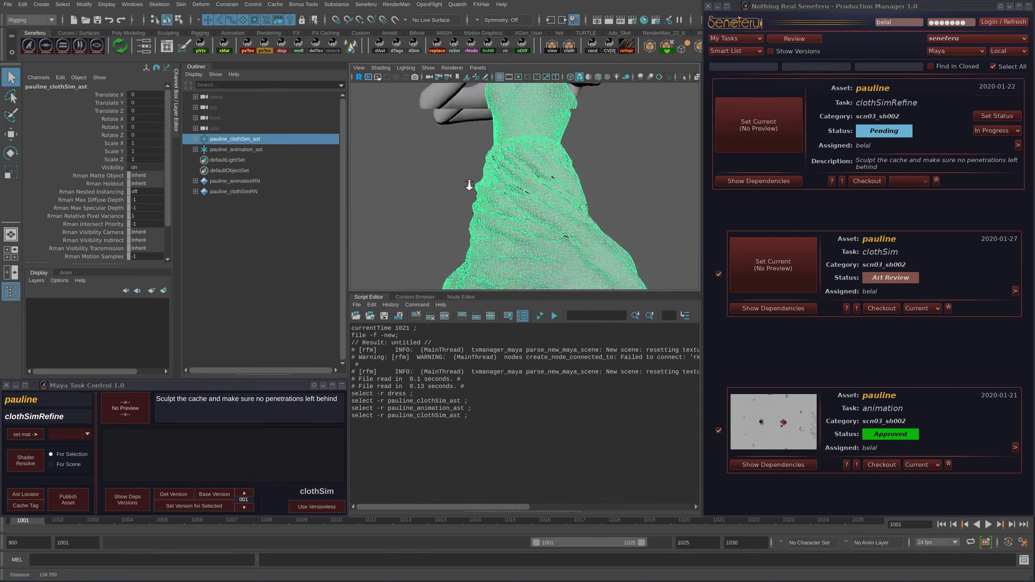
left_click_drag(498, 213, 548, 218, "alt")
right_click_drag(548, 218, 516, 213, "alt")
left_click_drag(515, 212, 624, 218, "alt")
middle_click_drag(624, 219, 618, 214, "alt")
right_click_drag(618, 214, 563, 223, "alt")
left_click_drag(563, 223, 620, 236, "alt")
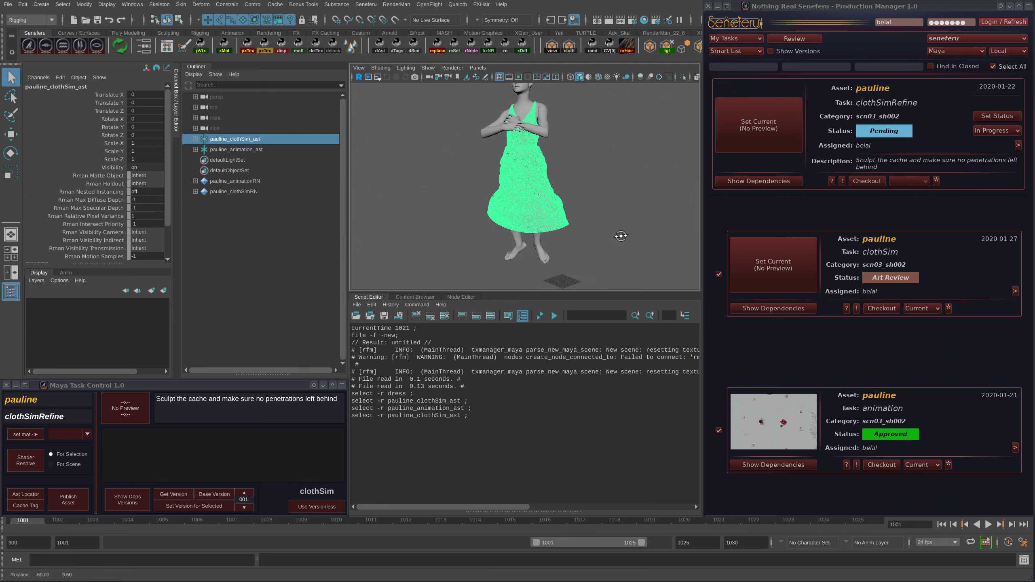
middle_click_drag(531, 254, 546, 245, "alt")
left_click_drag(546, 245, 574, 255, "alt")
right_click_drag(574, 255, 545, 249, "alt")
left_click_drag(544, 250, 489, 240, "alt")
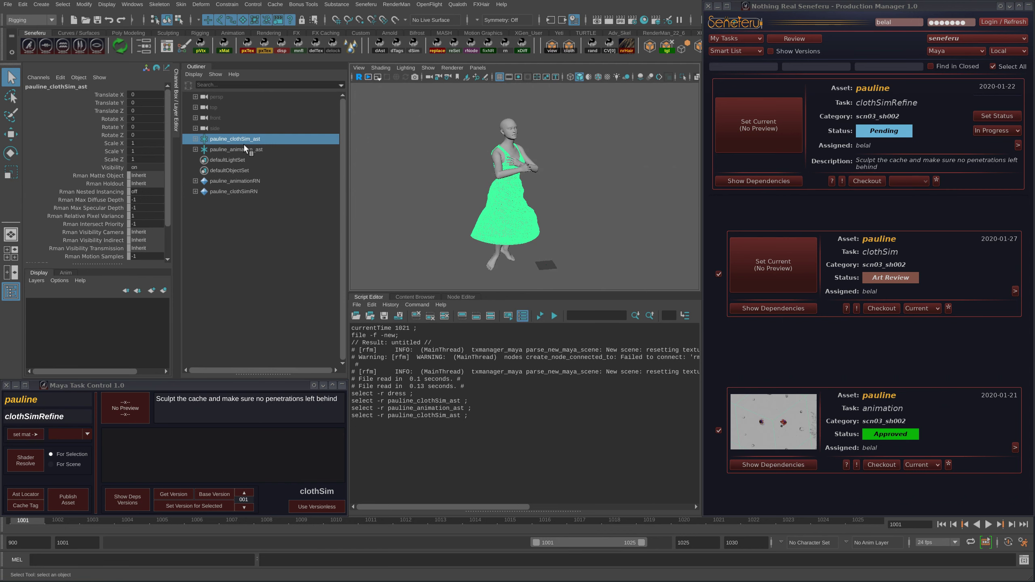
Combine pauline_clothSim_ast and pauline_animation_ast into a single clothSimRefine asset locator and inspect the assembled character unselected
left_click(246, 147, "shift")
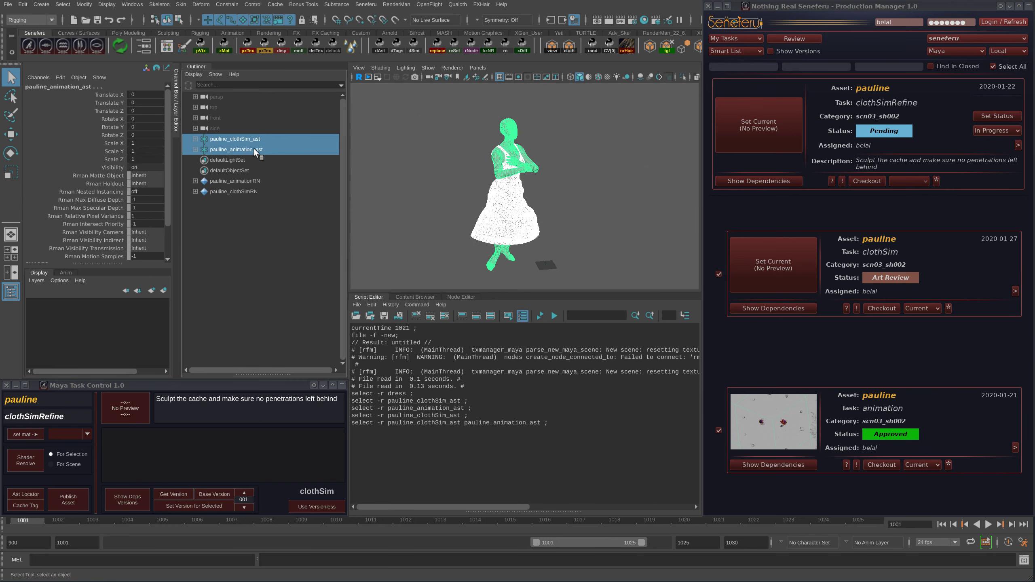
left_click(32, 495)
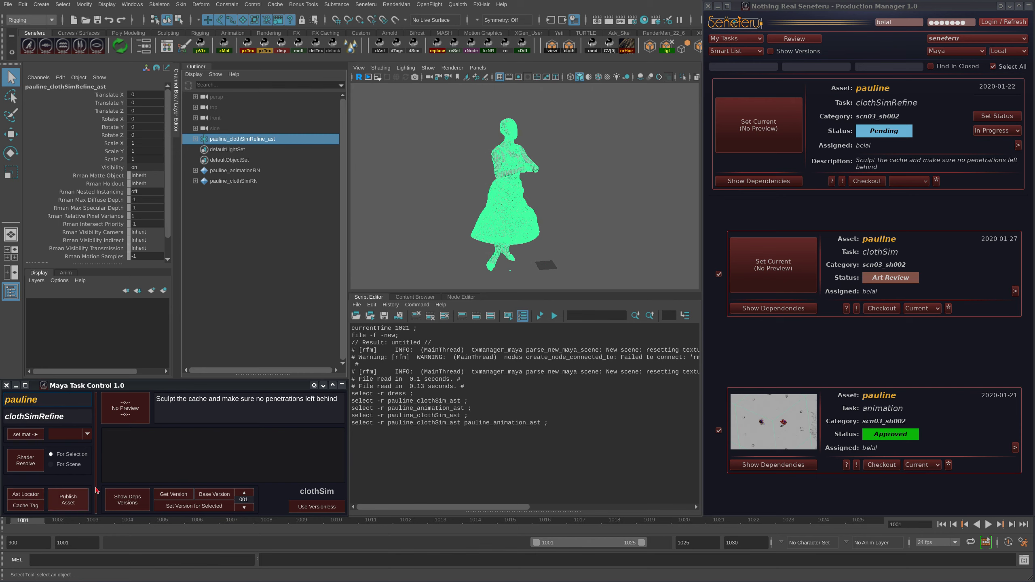
left_click_drag(513, 196, 522, 215, "alt")
right_click_drag(522, 215, 532, 227, "alt")
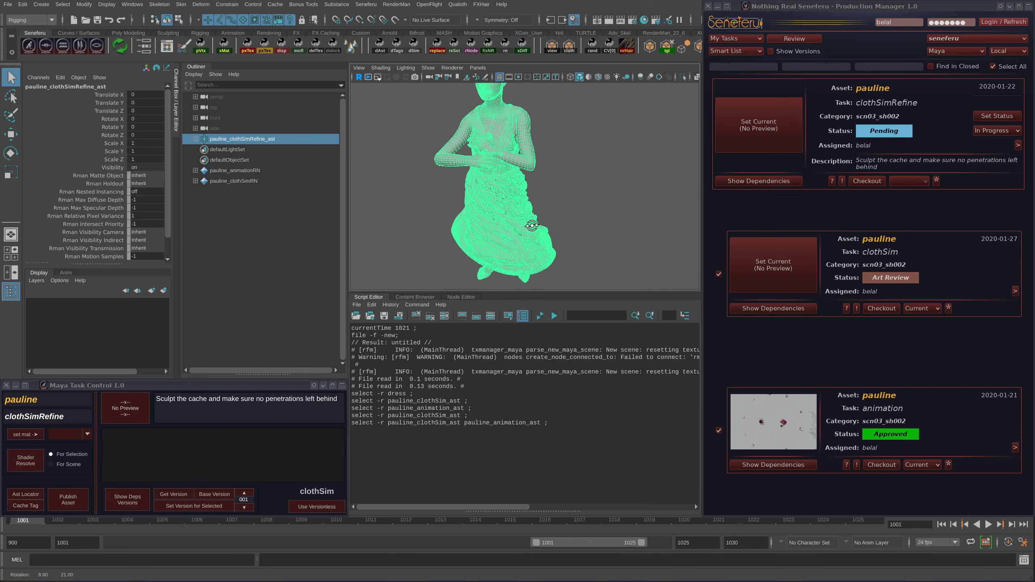
left_click(563, 197)
middle_click_drag(538, 217, 552, 221, "alt")
left_click_drag(552, 222, 585, 225, "alt")
right_click_drag(585, 225, 546, 221, "alt")
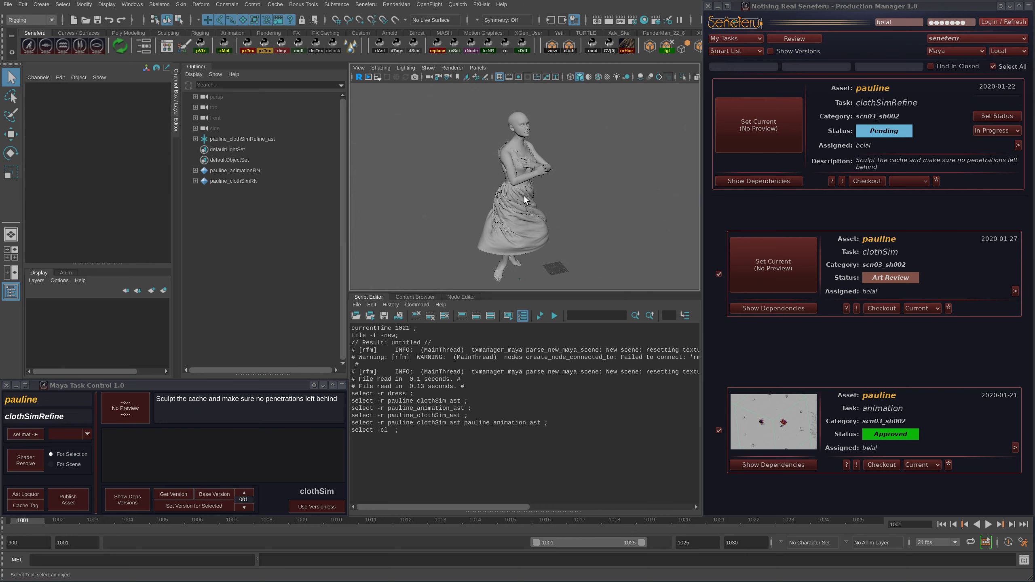
left_click_drag(524, 196, 507, 214, "alt")
mouse_move(506, 214)
right_mouse_down("alt")
mouse_move(569, 229)
mouse_move(506, 222)
right_mouse_up("alt")
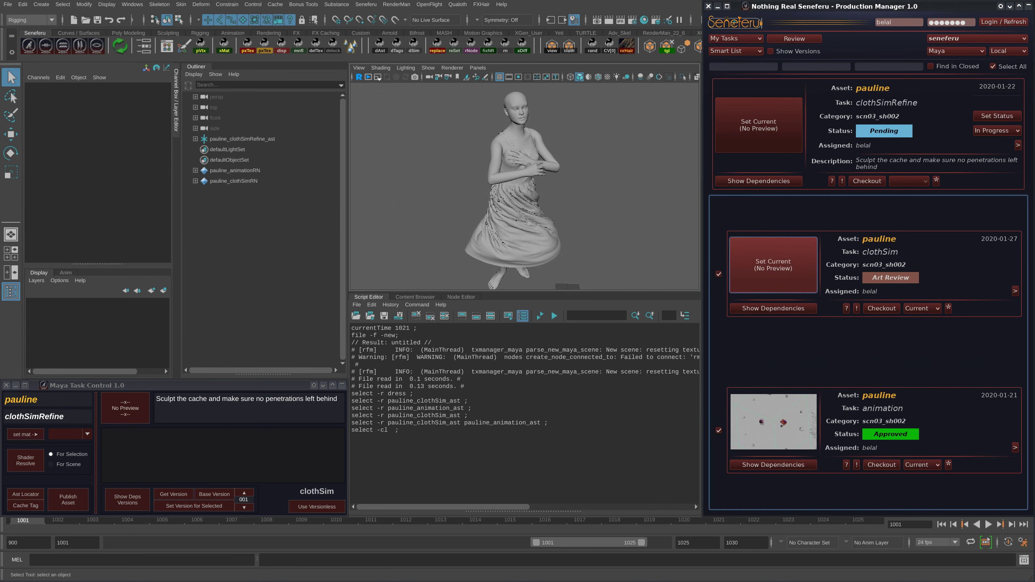
Make pauline's clothSim task for scn03_sh002 current and start a new scene without saving
left_click(784, 262)
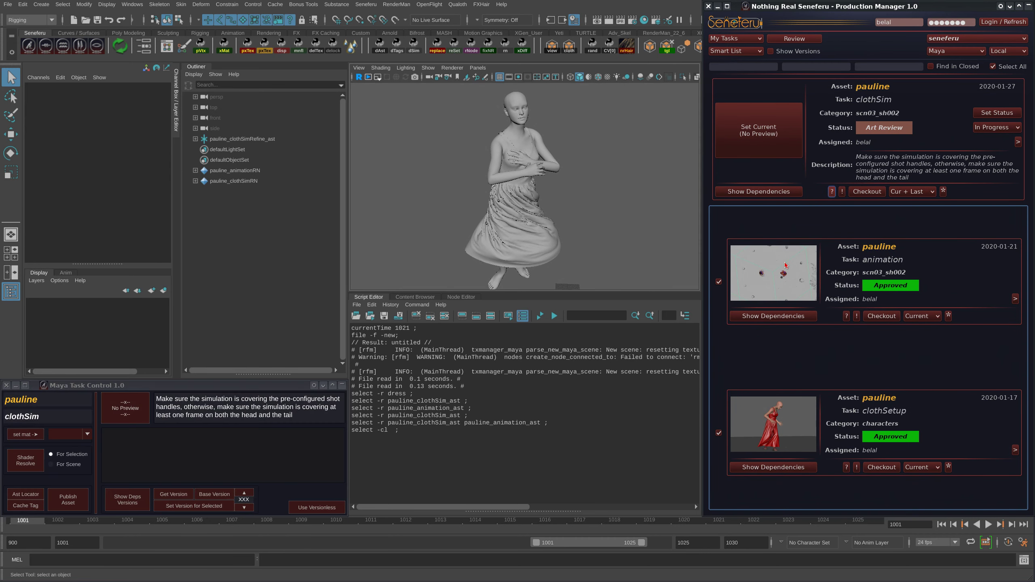
left_click_drag(575, 241, 514, 225, "alt")
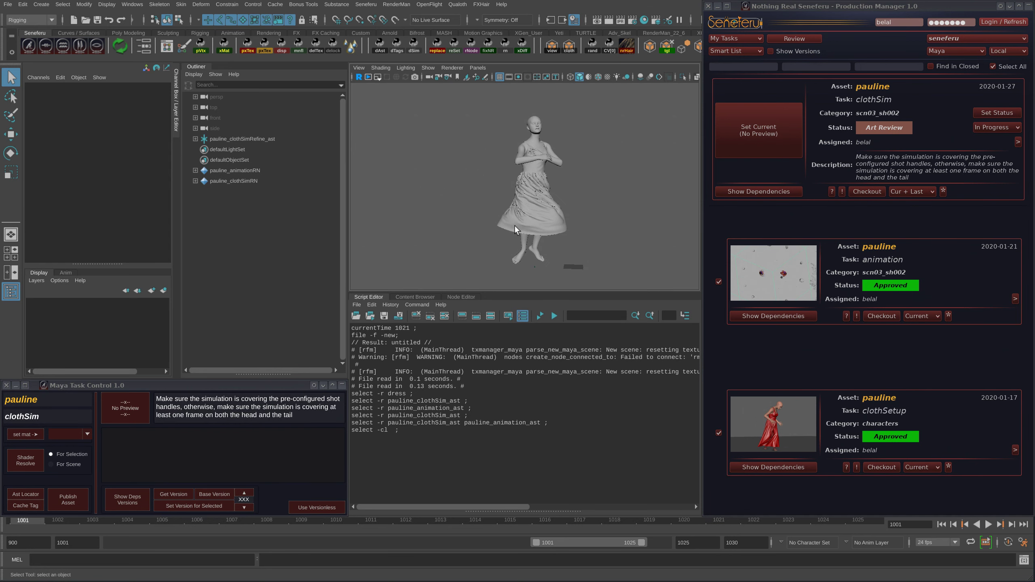
left_click(739, 351)
left_click_drag(552, 200, 529, 203, "alt")
right_click_drag(529, 204, 529, 169, "alt")
left_click_drag(529, 168, 532, 182, "alt")
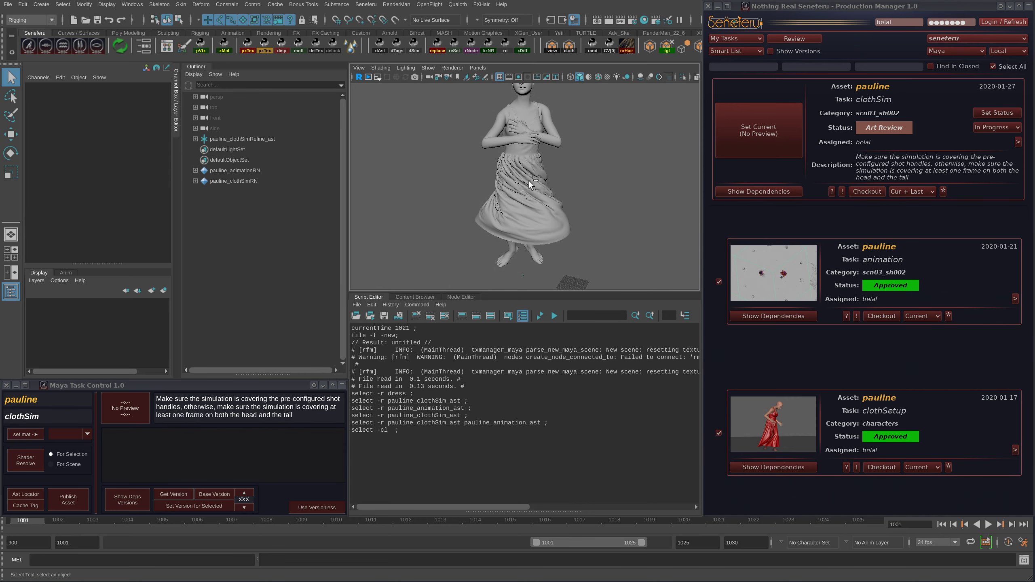
key("ctrl+n")
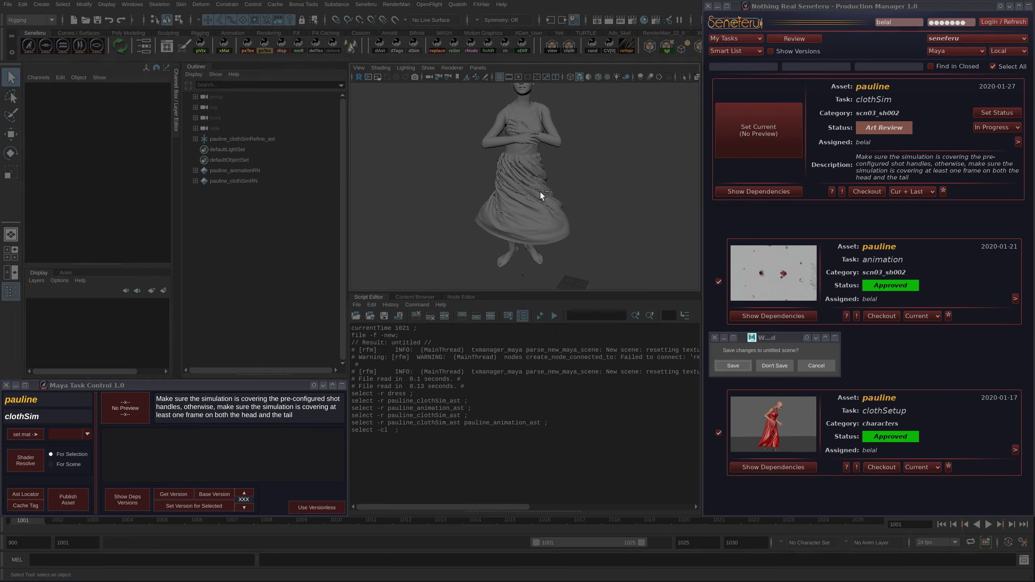
left_click(777, 367)
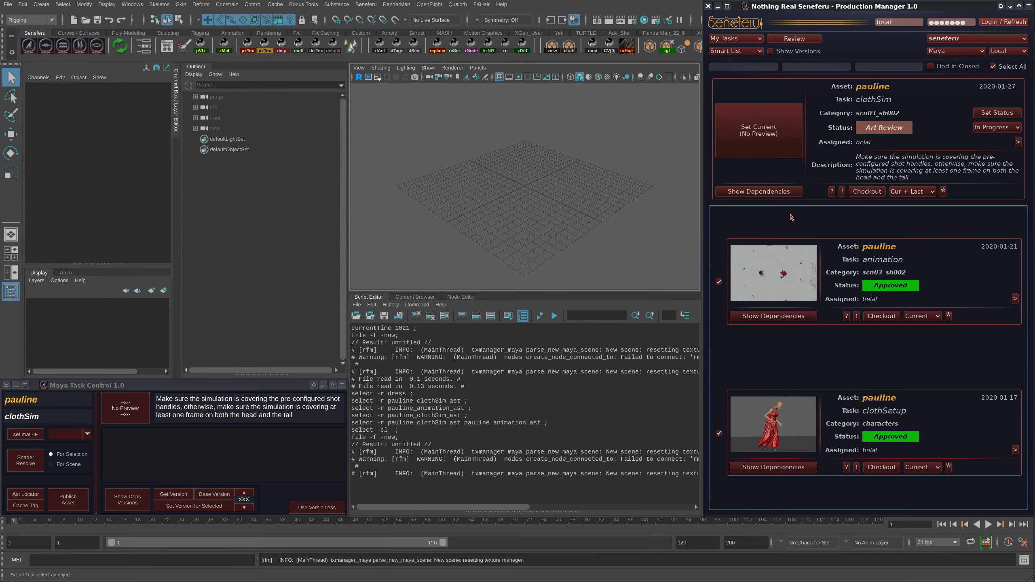